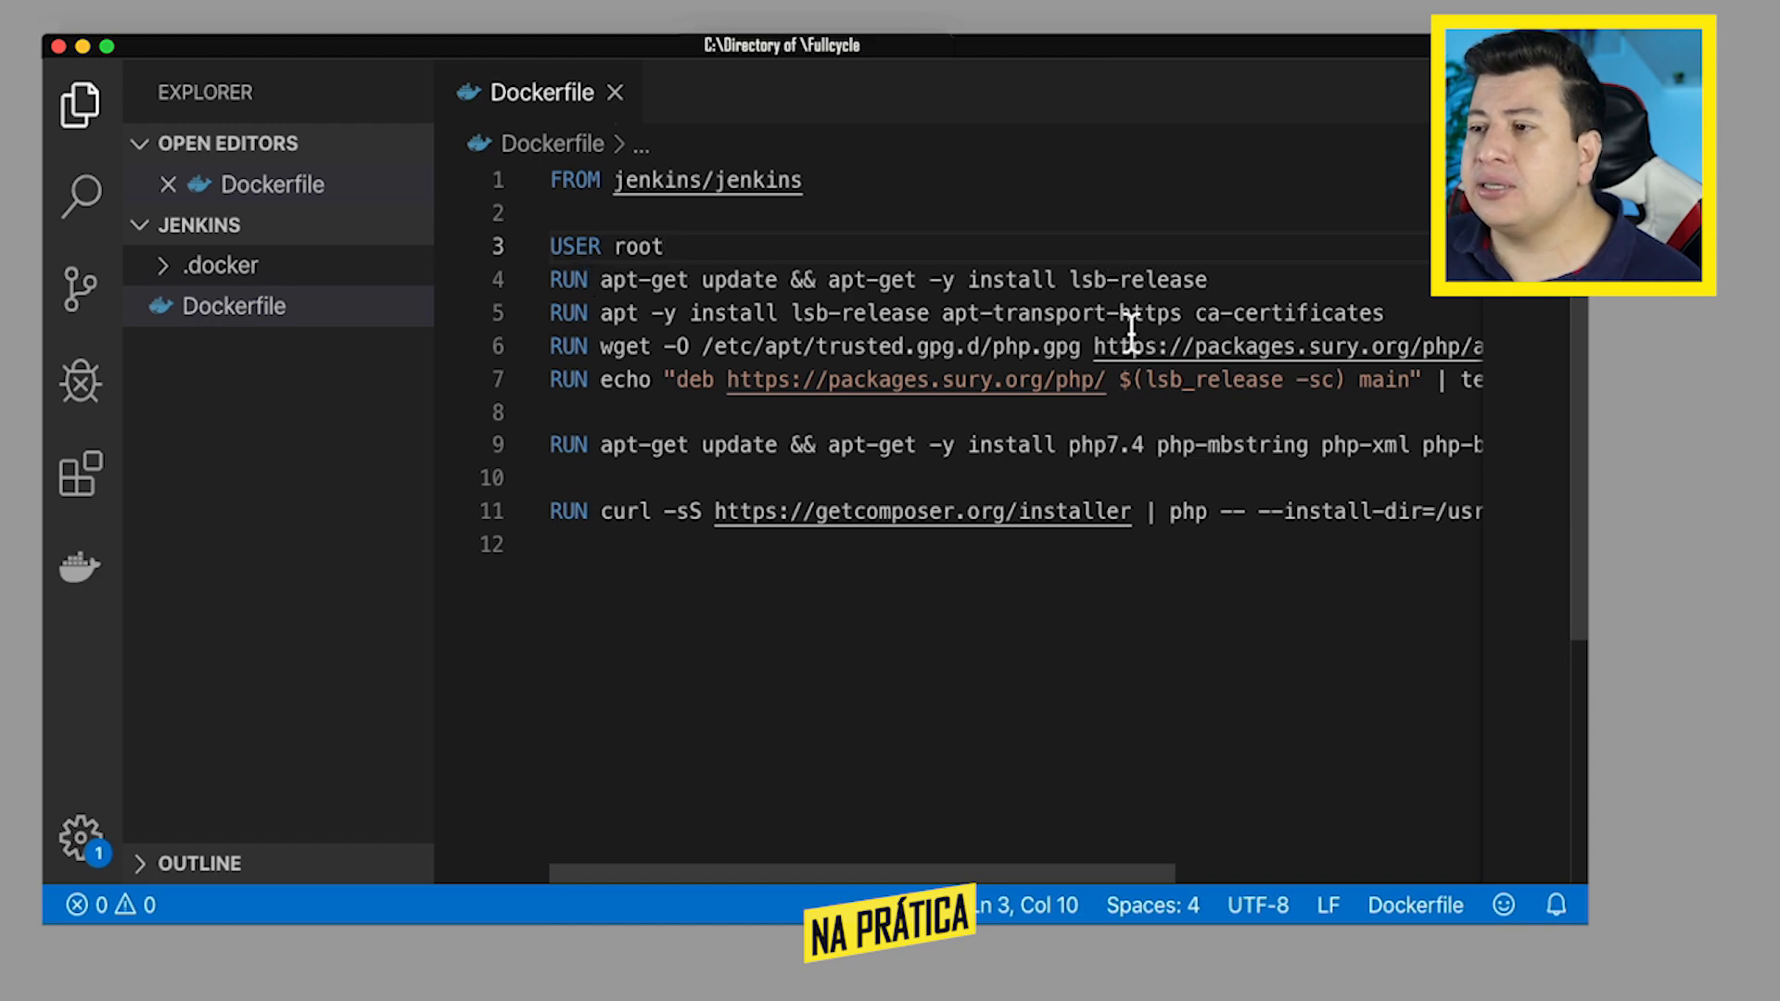
# - Review the Dockerfile lines that install PHP 7.4, its extensions and Composer
pyautogui.hscroll(5, 1059, 362)
pyautogui.hscroll(-5, 1060, 363)
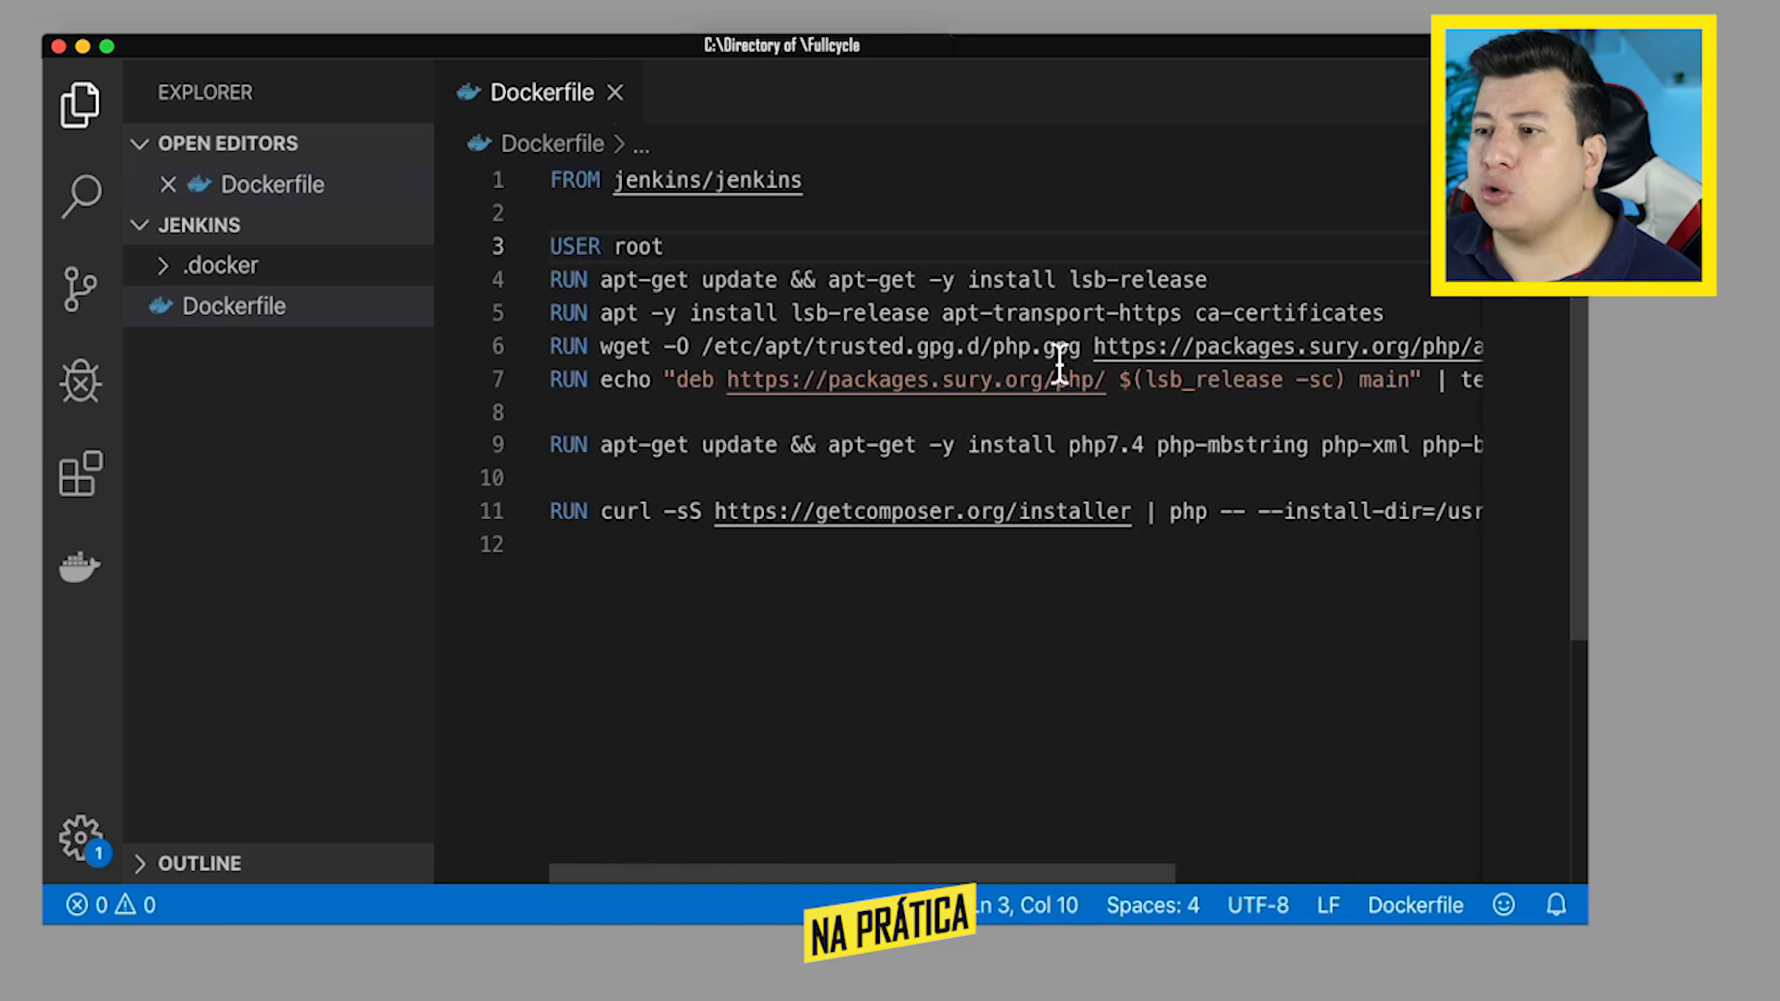
pyautogui.moveTo(1069, 446); pyautogui.dragTo(1148, 454)
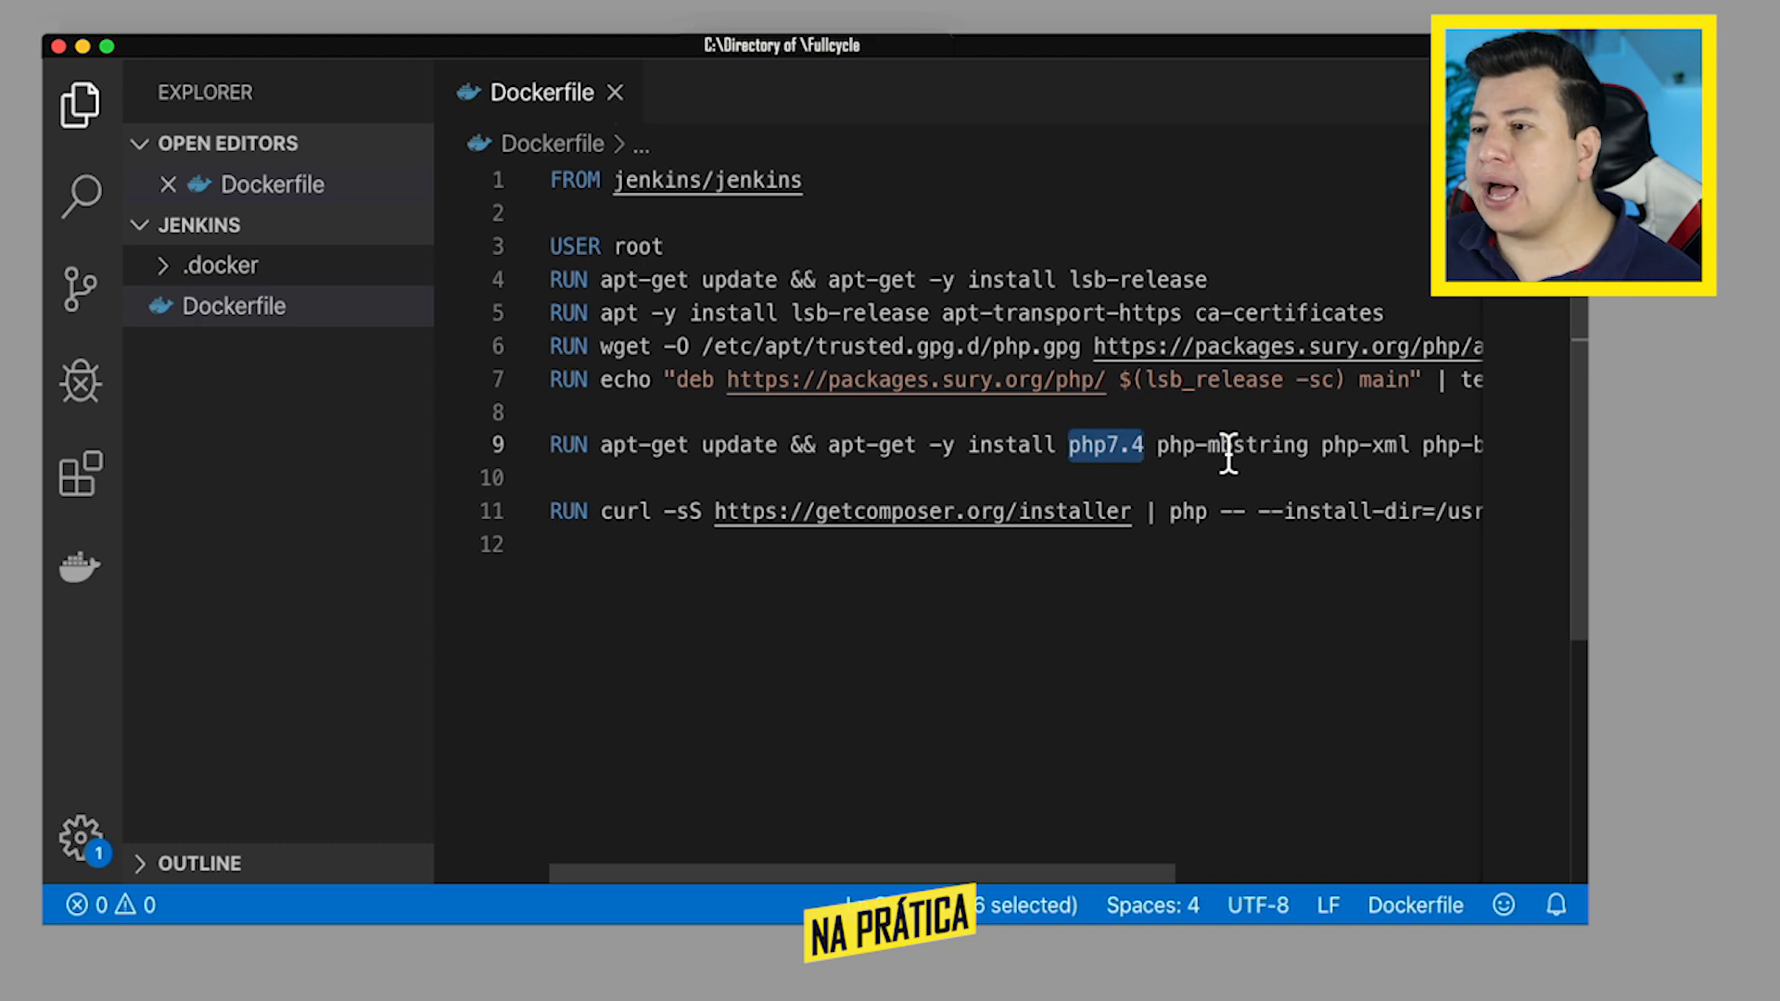
pyautogui.hscroll(3, 1229, 454)
pyautogui.hscroll(3, 1229, 455)
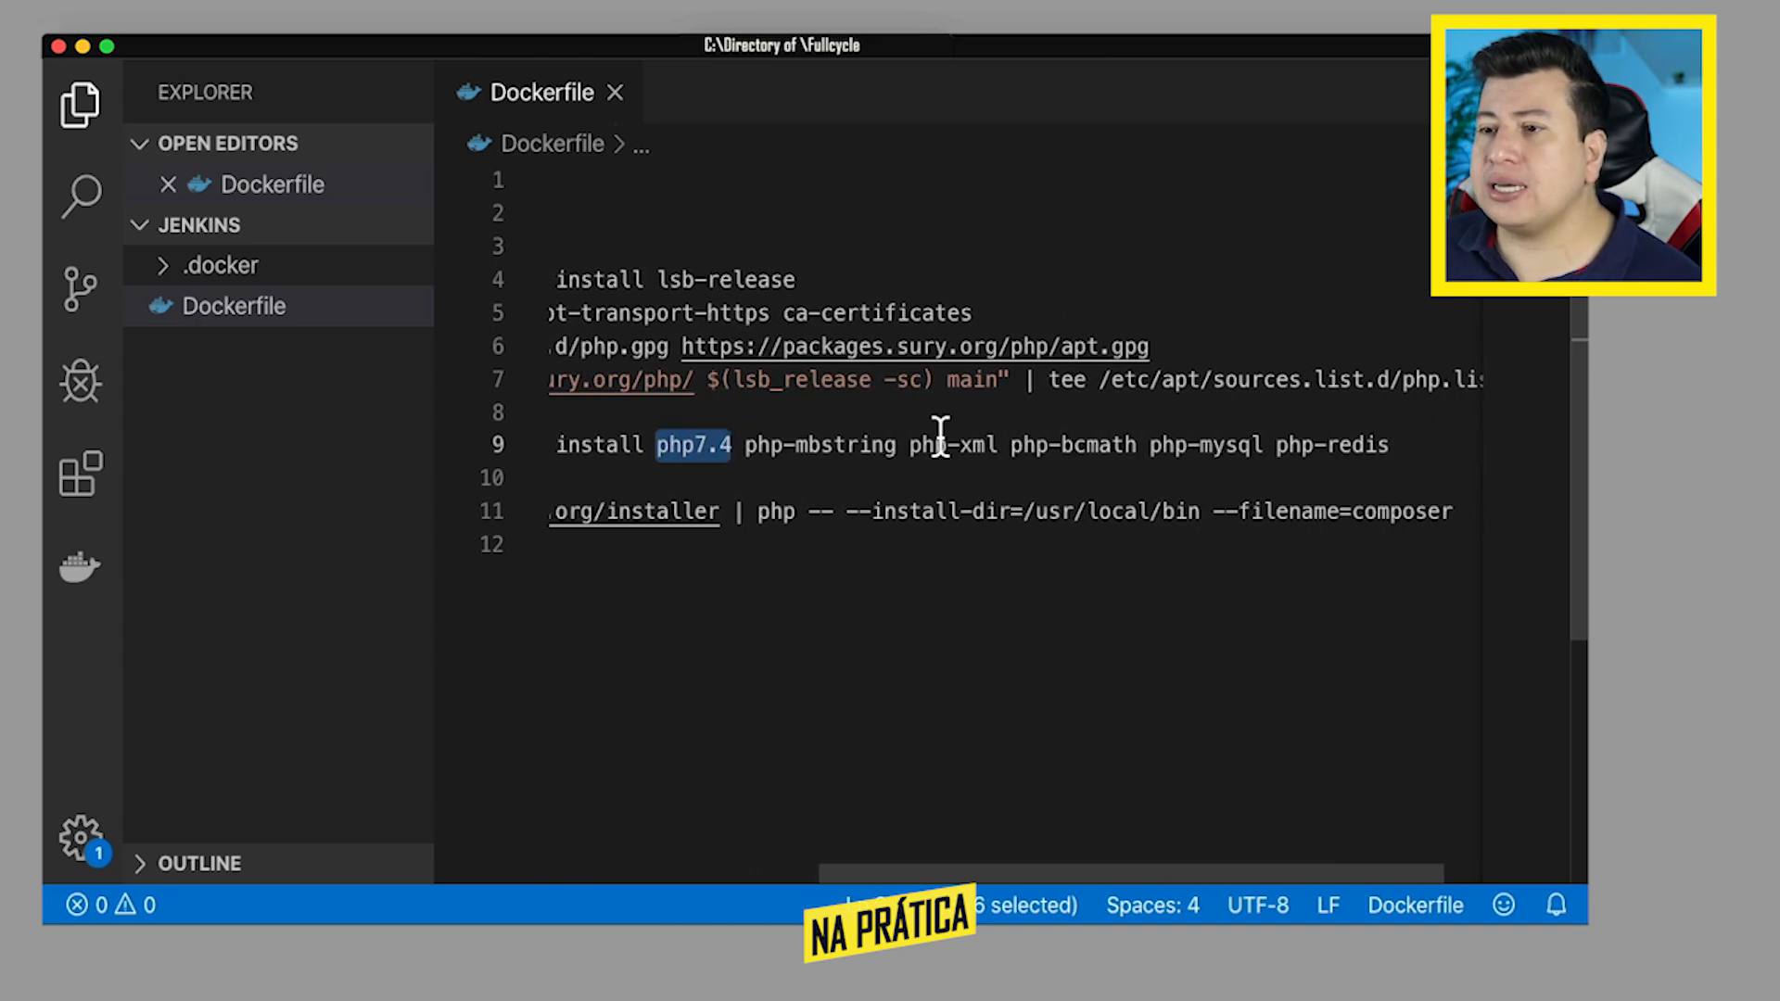
pyautogui.moveTo(745, 454); pyautogui.dragTo(1395, 455)
pyautogui.hscroll(-3, 1143, 454)
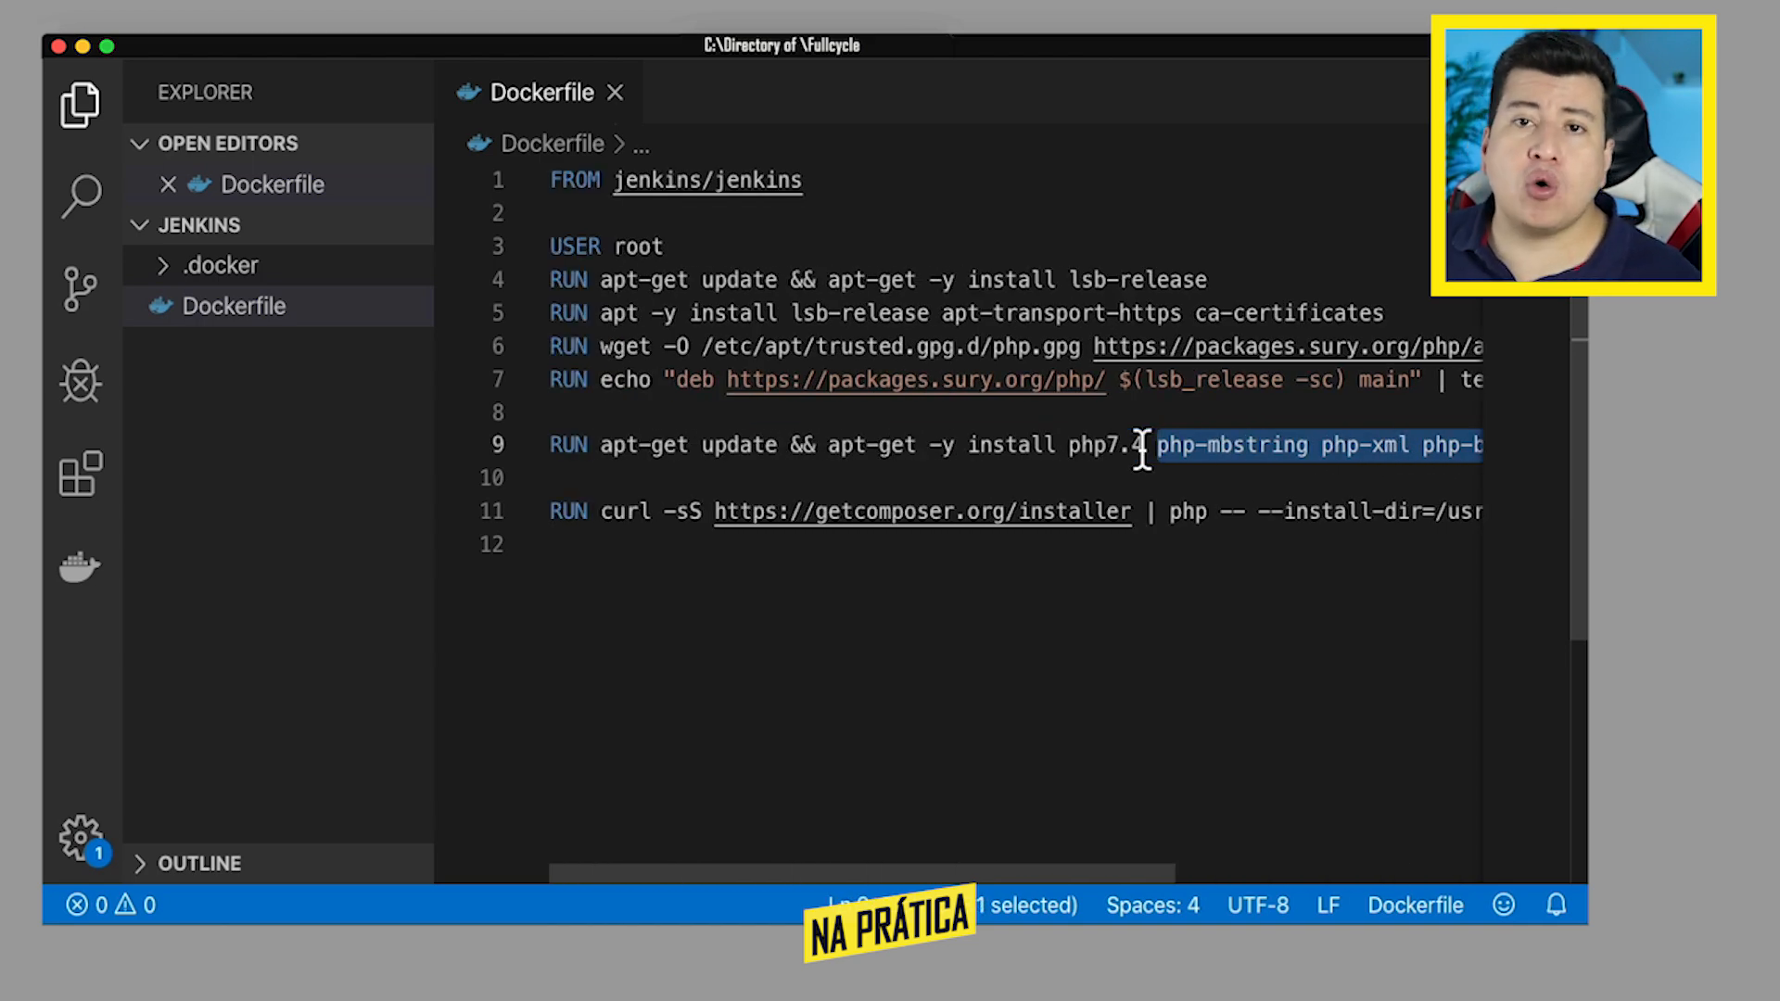
pyautogui.click(600, 515)
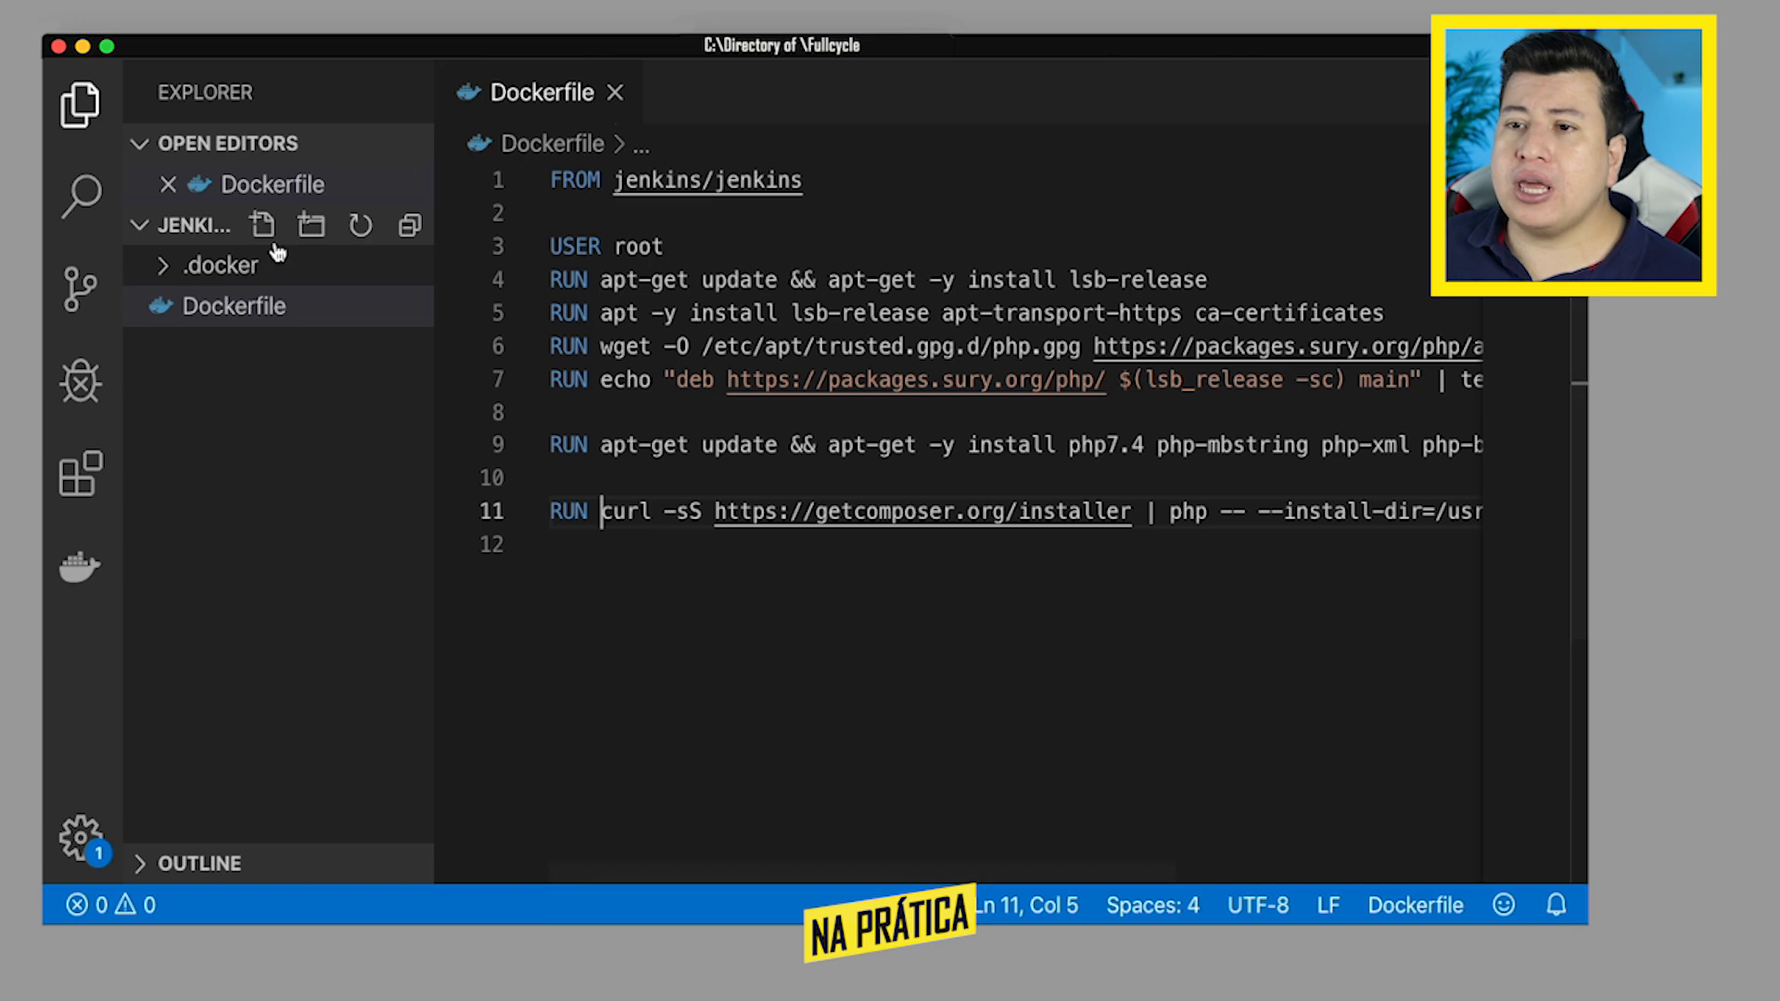
# - Create a new file named docker-compose.yml in the root of the jenkins project
pyautogui.click(263, 233)
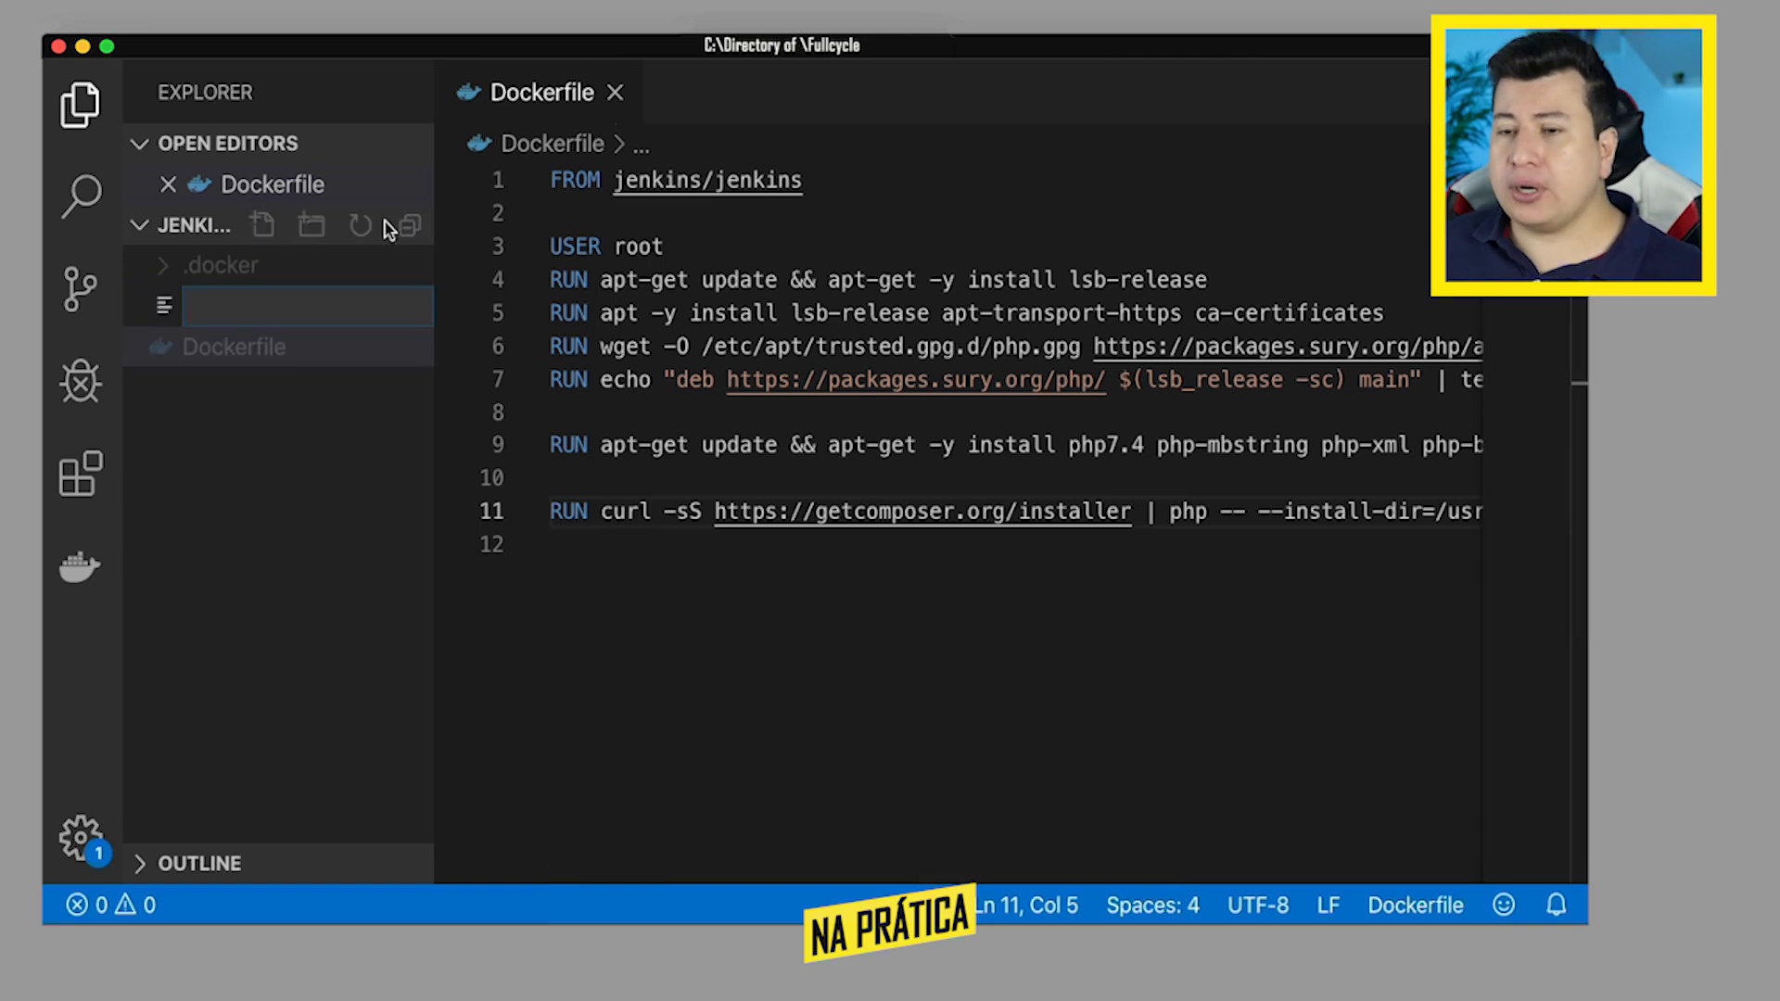
pyautogui.write('docker-')
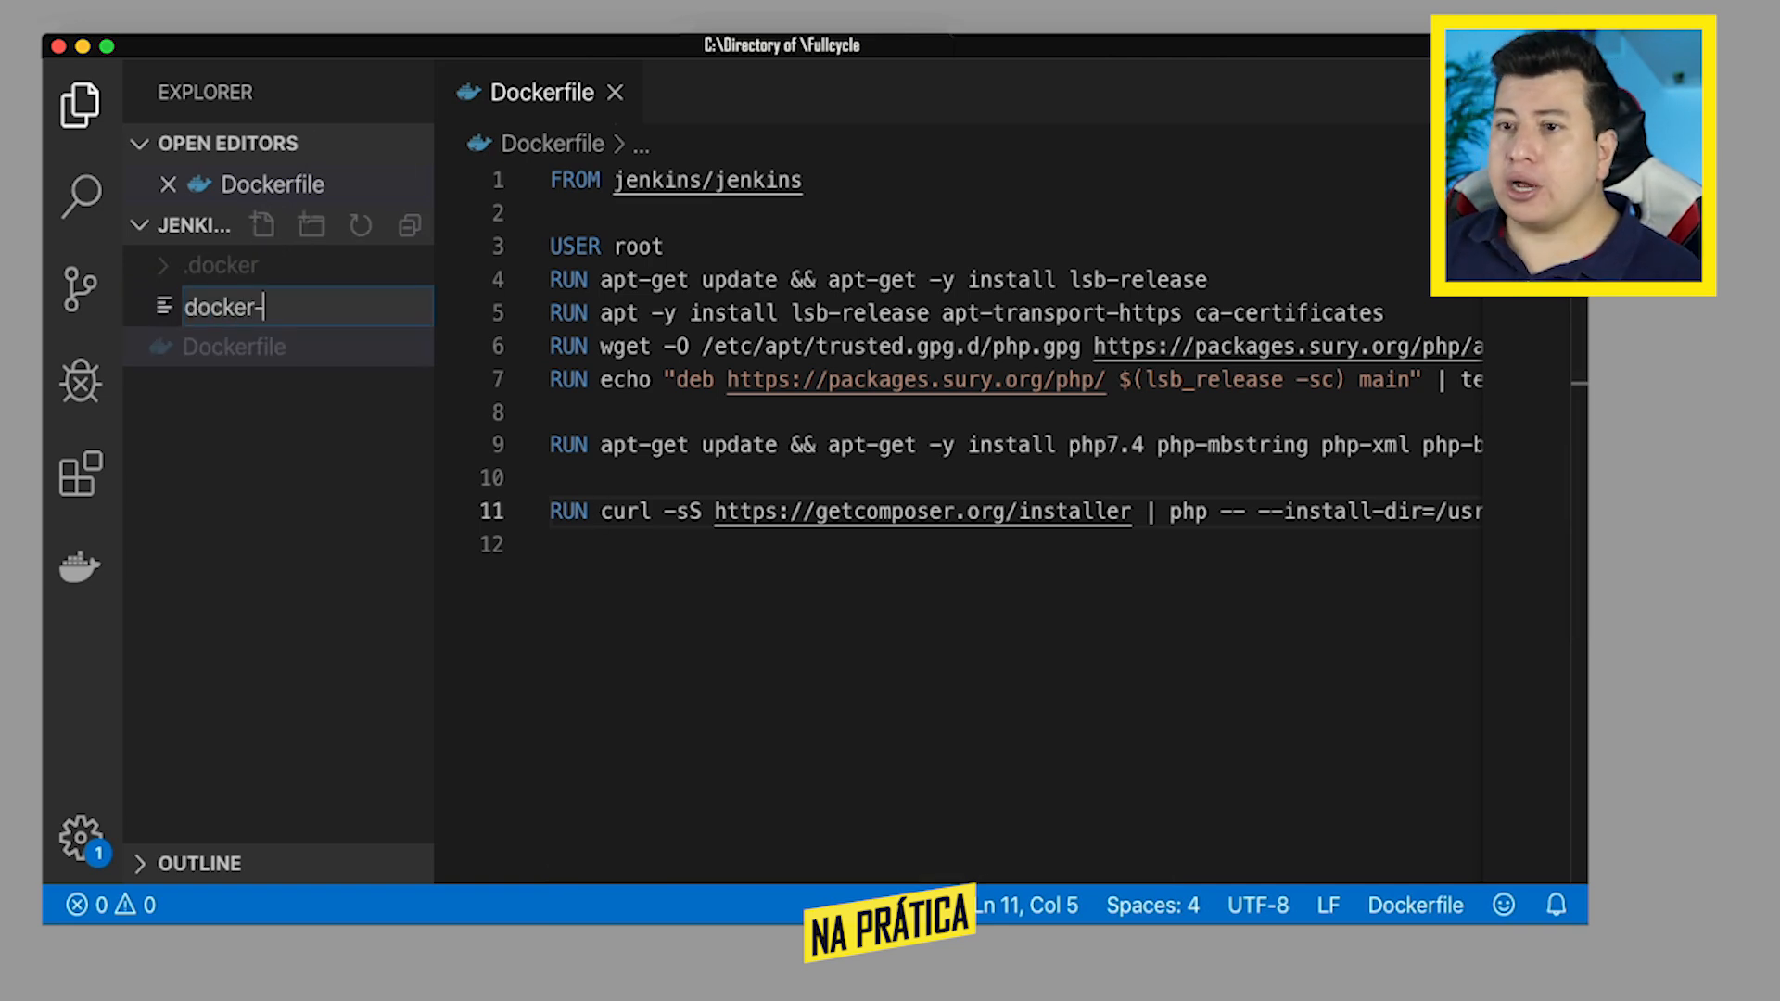
pyautogui.write('compse.')
pyautogui.press('BackSpace')
pyautogui.press('BackSpace')
pyautogui.press('BackSpace')
pyautogui.write('o')
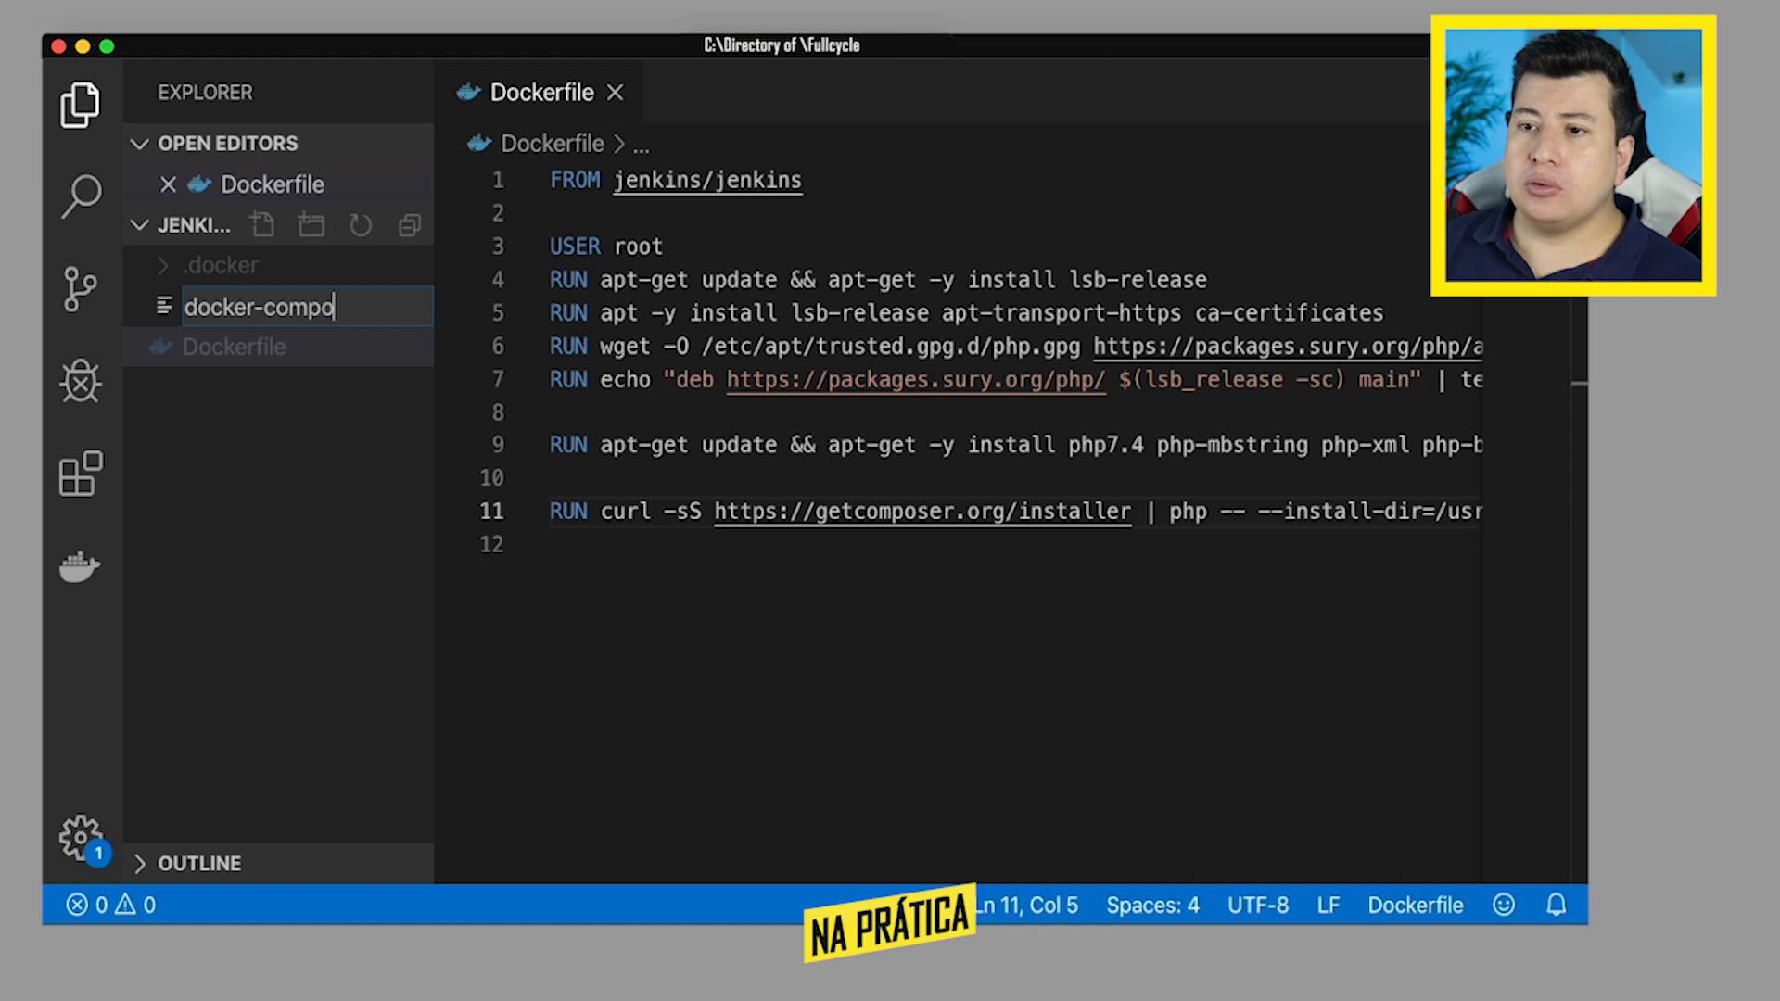
pyautogui.write('se.')
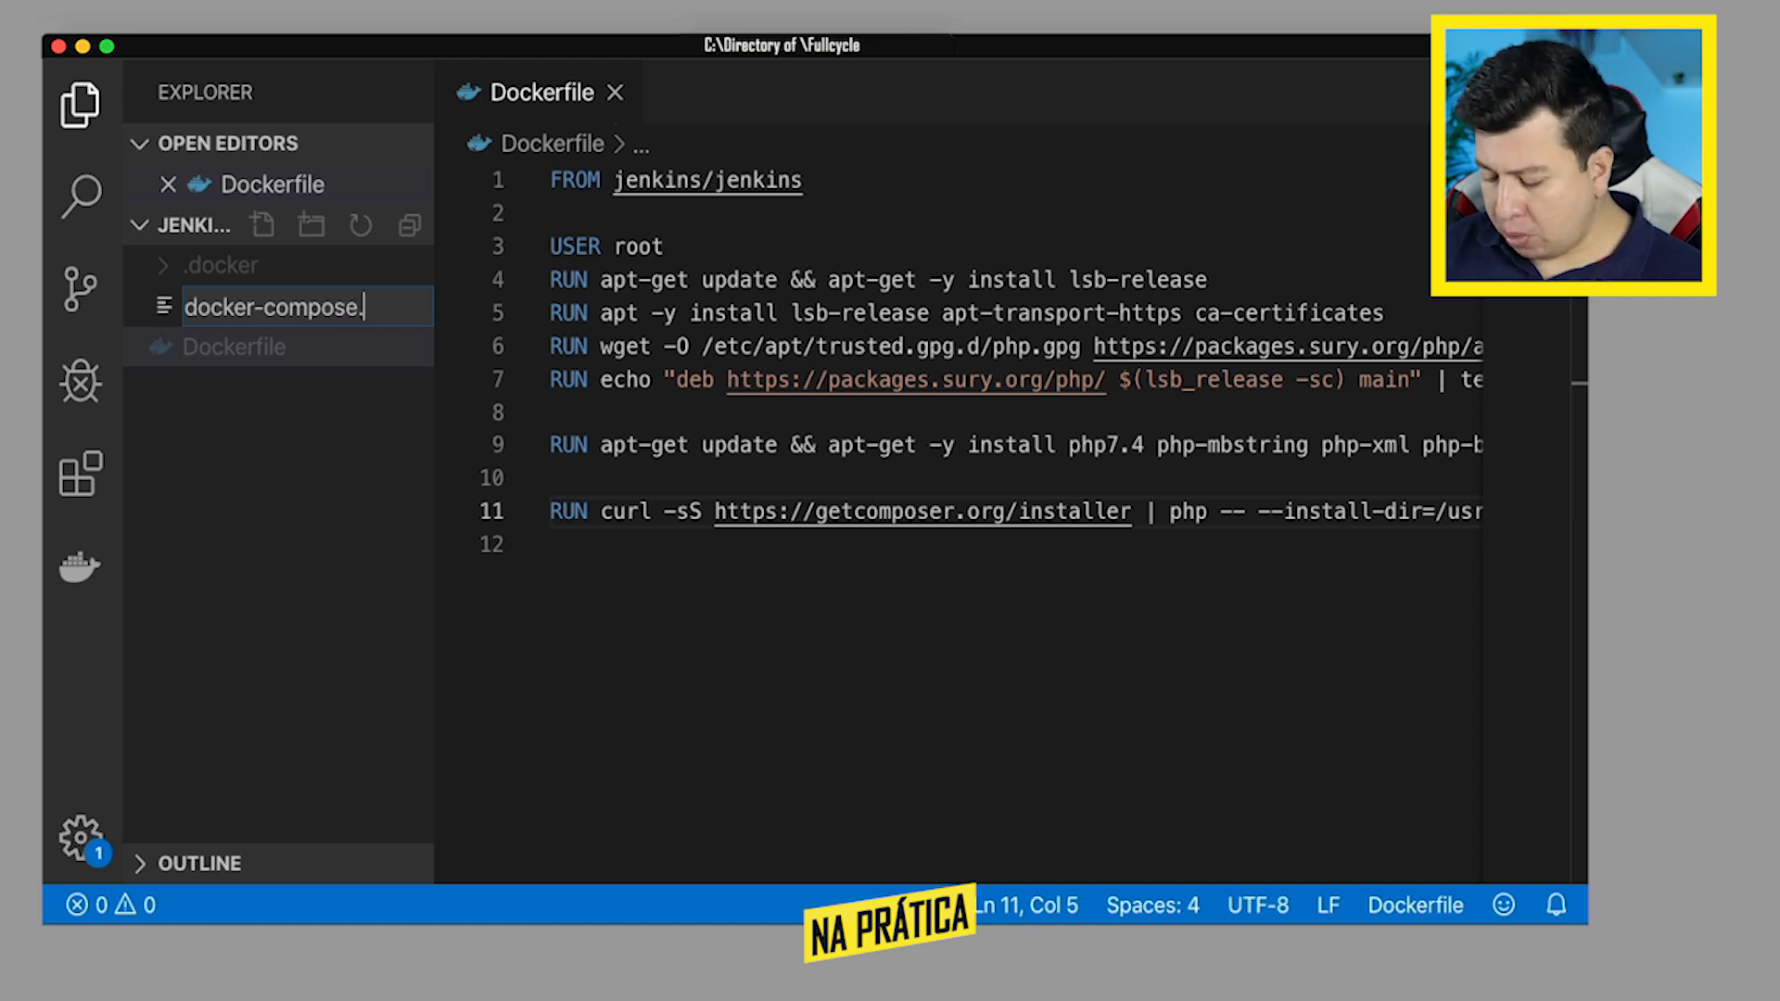
pyautogui.write('yml')
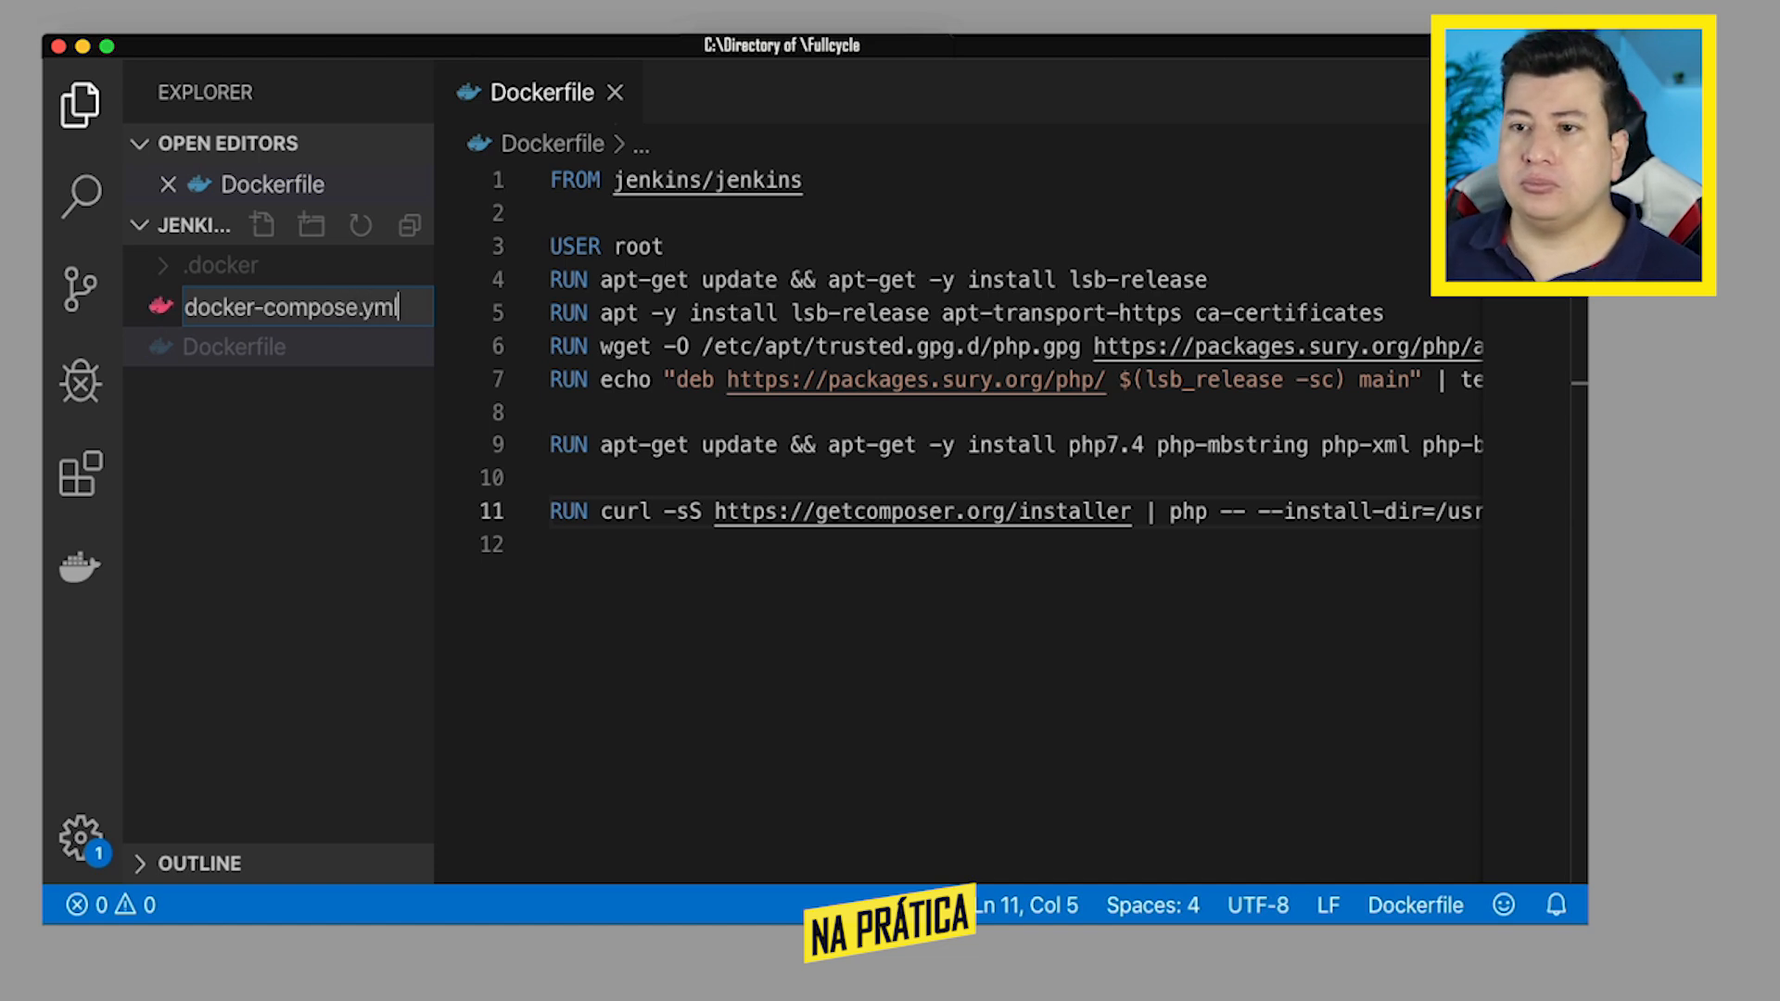
pyautogui.press('Return')
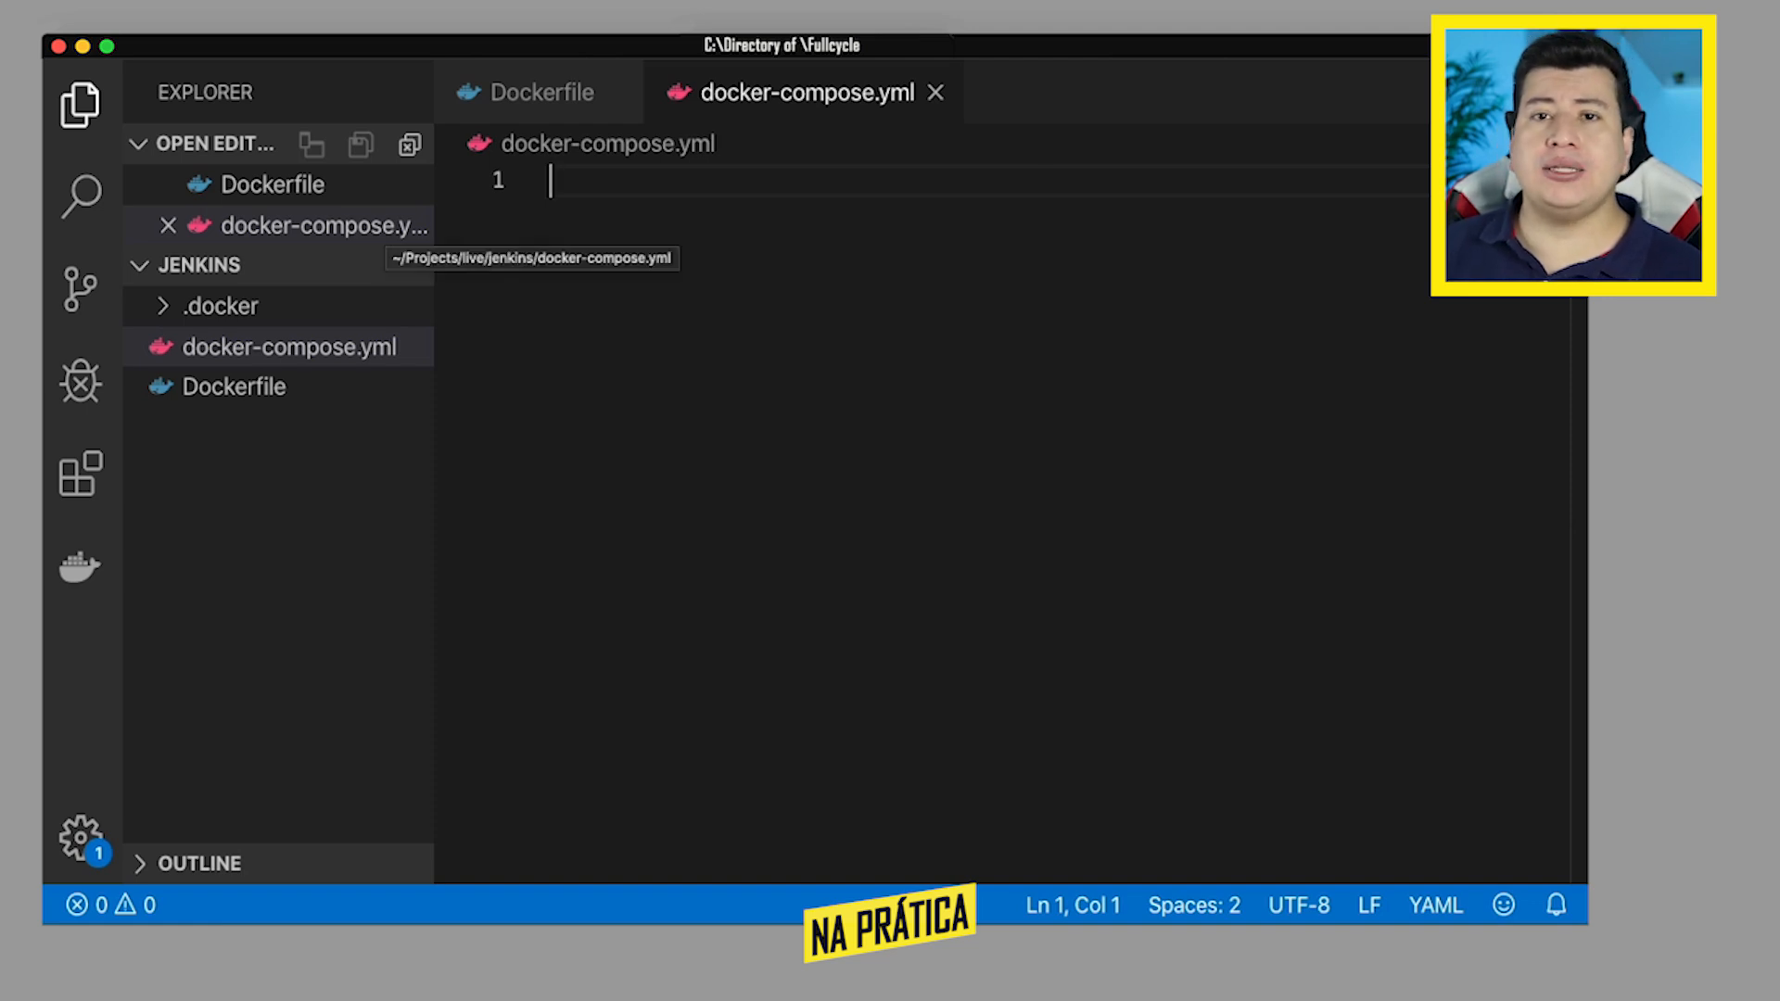
# - Begin docker-compose.yml with version: '3' and a top-level services: key
pyautogui.write('ves')
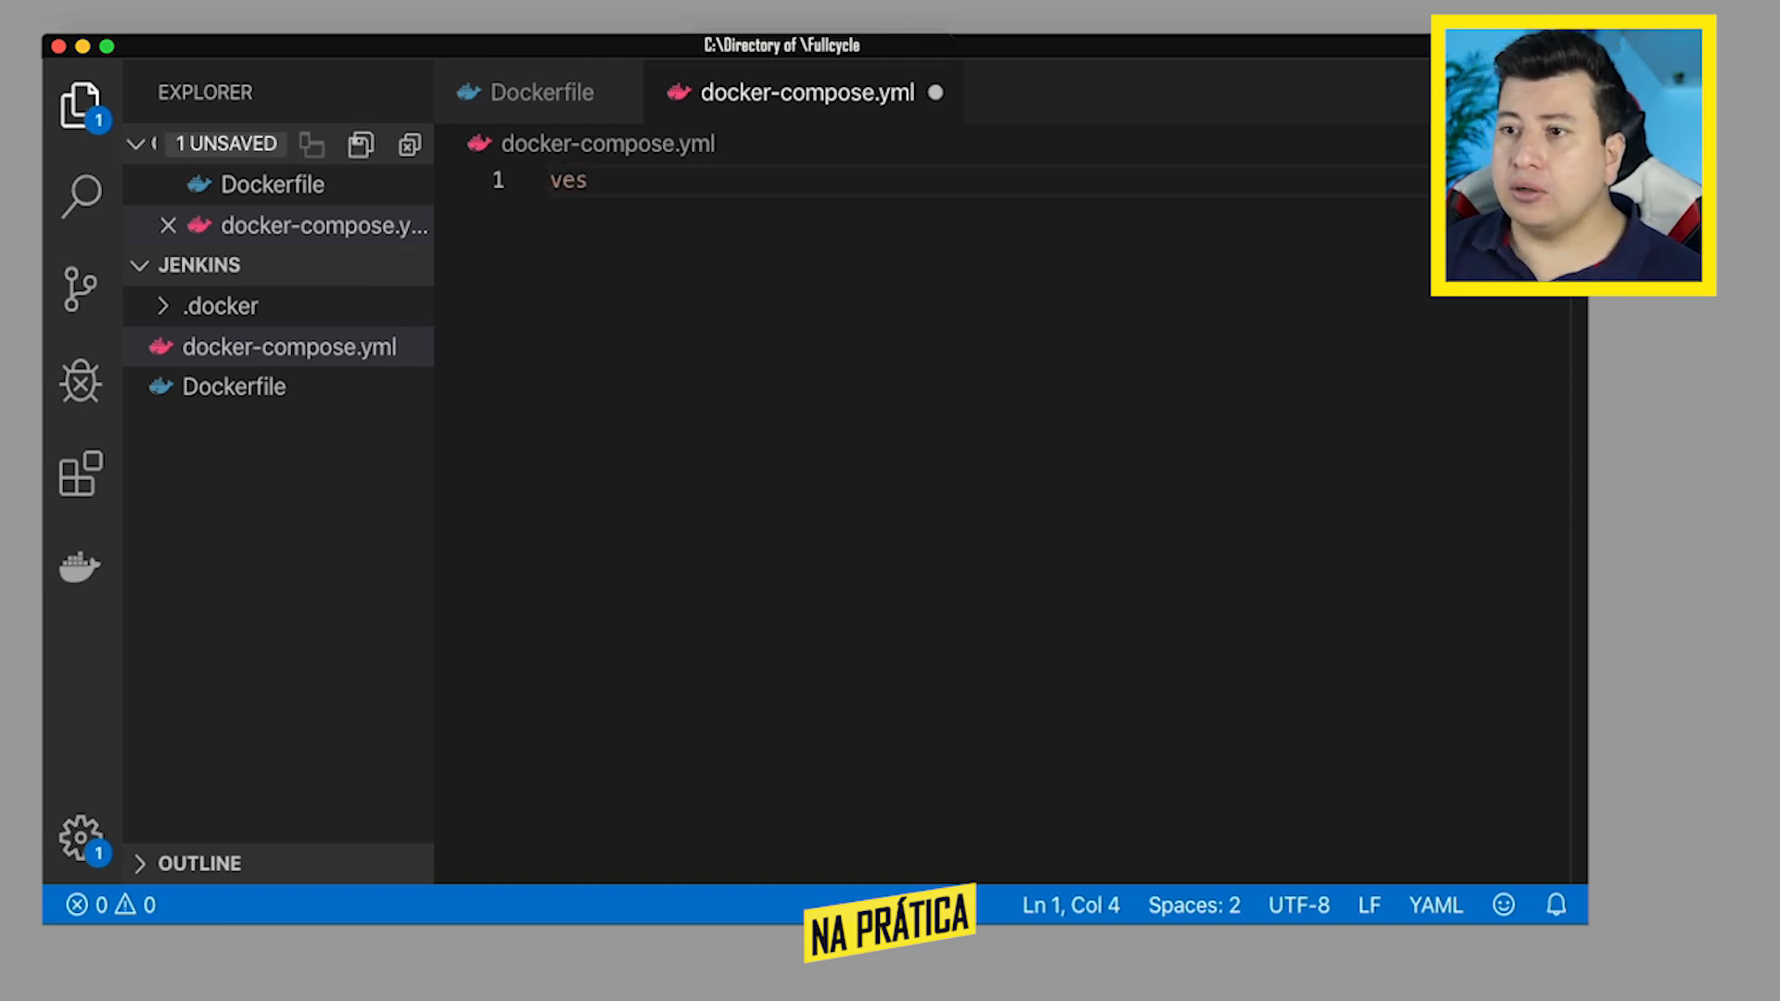
pyautogui.press('BackSpace')
pyautogui.write('rsi')
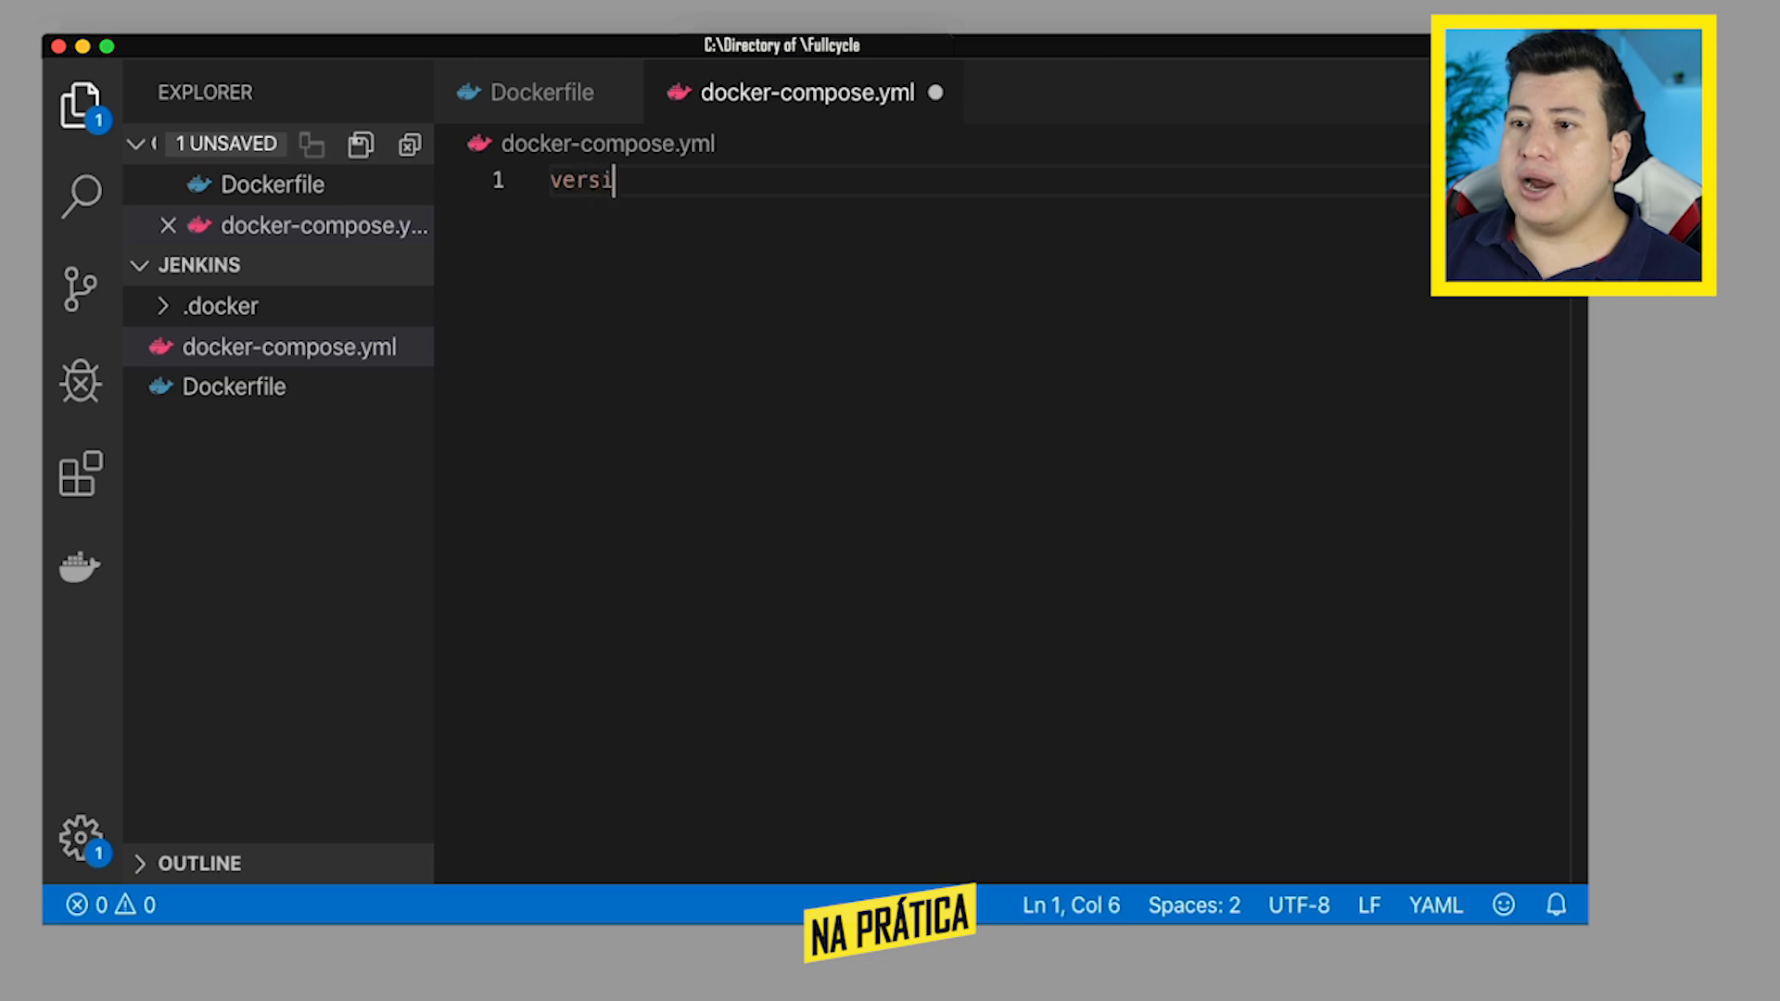
pyautogui.write('on:')
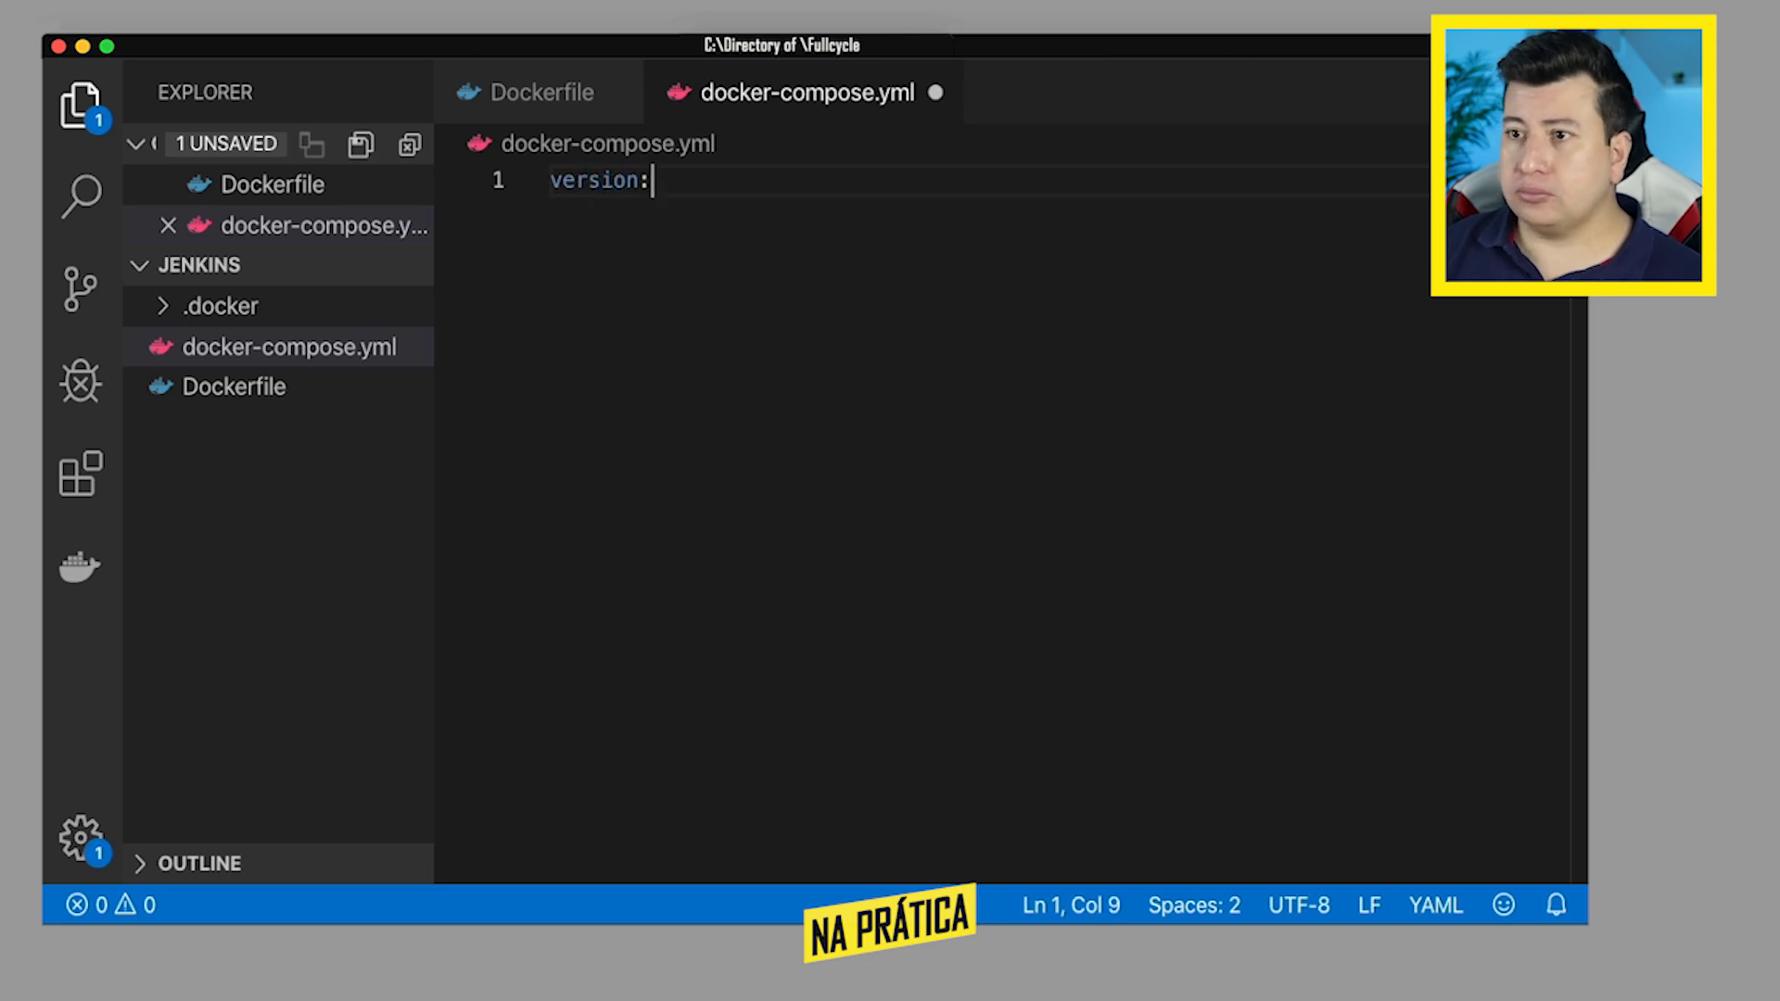
pyautogui.write(" '3'")
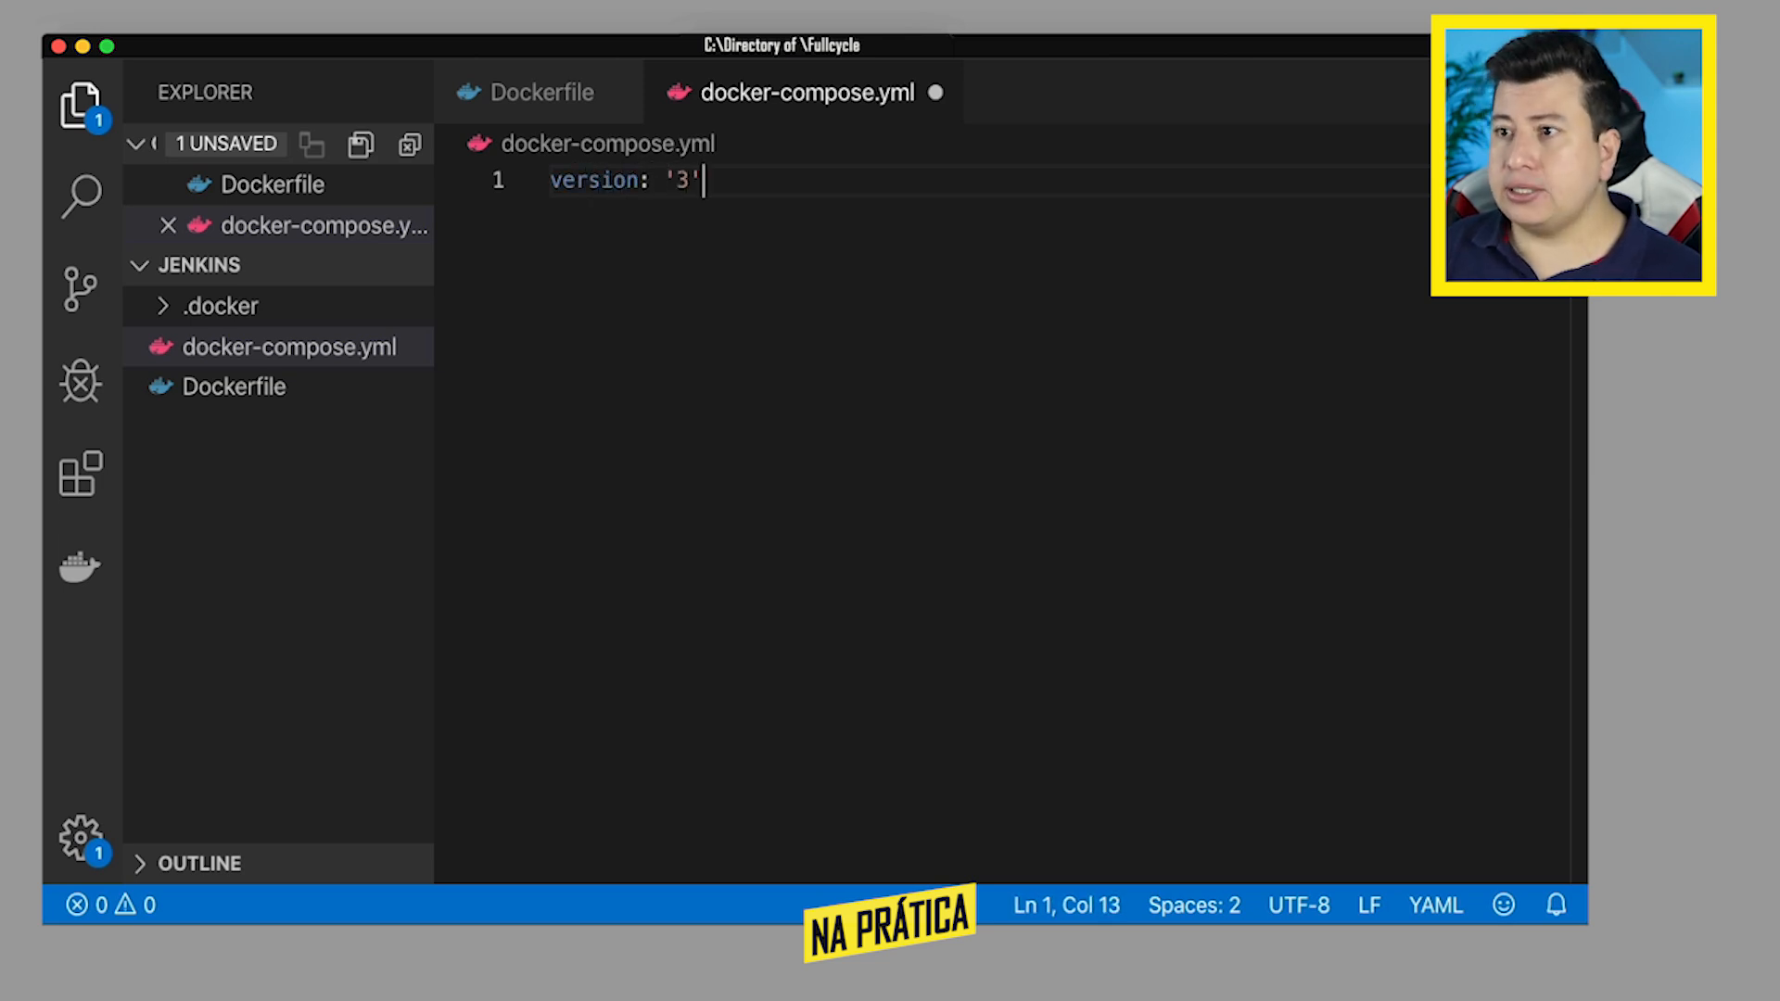
pyautogui.press('Return')
pyautogui.write('services:')
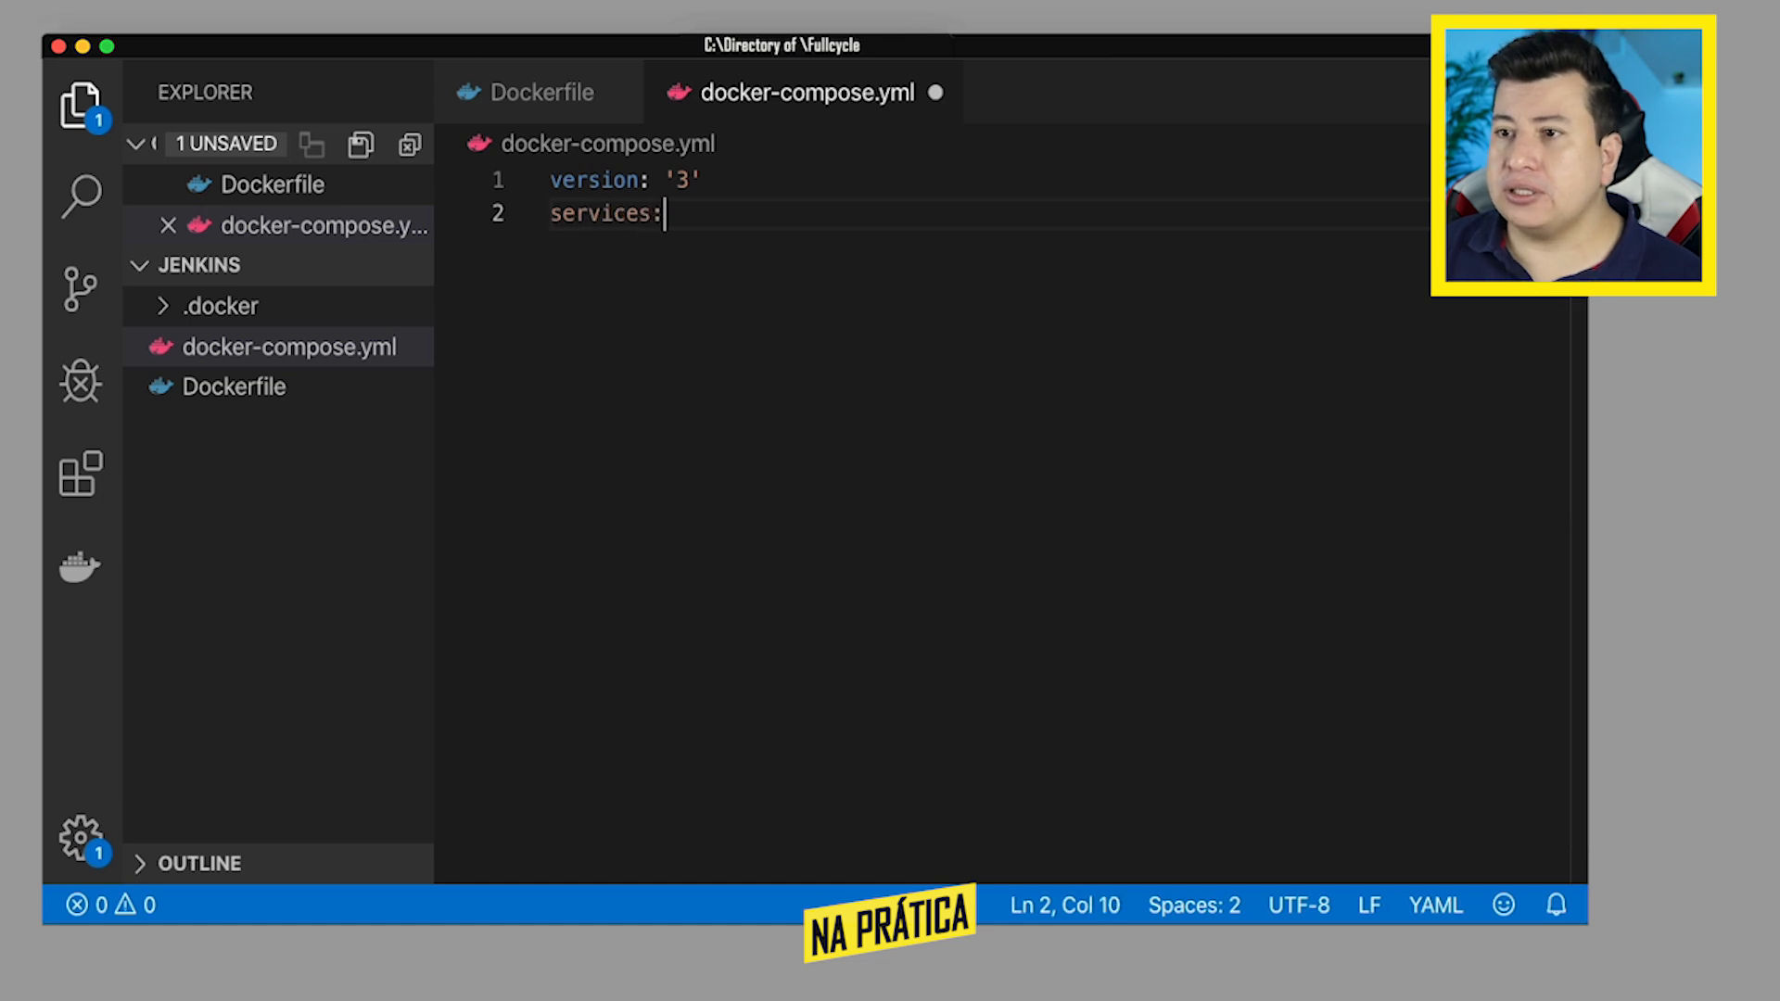
# - Add a jenkins service under services, after a blank line, with container_name: jenkins
pyautogui.press('Return')
pyautogui.press('Return')
pyautogui.write('jenkins')
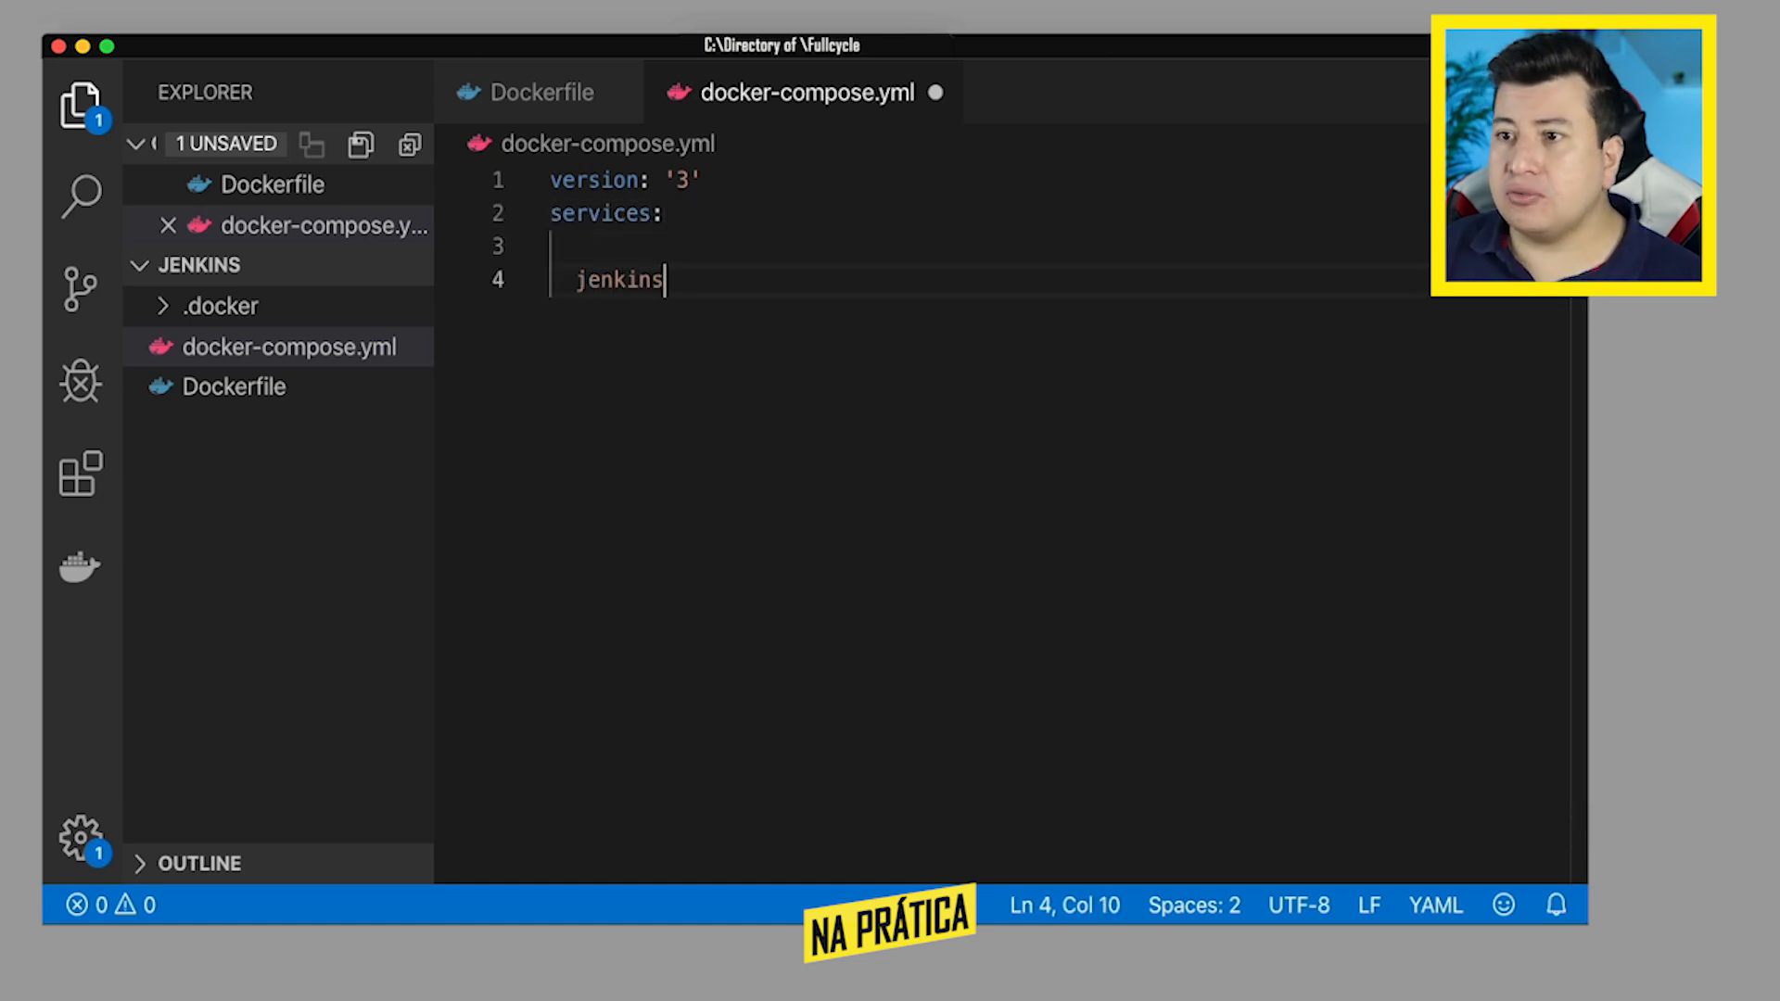
pyautogui.write(':')
pyautogui.press('Return')
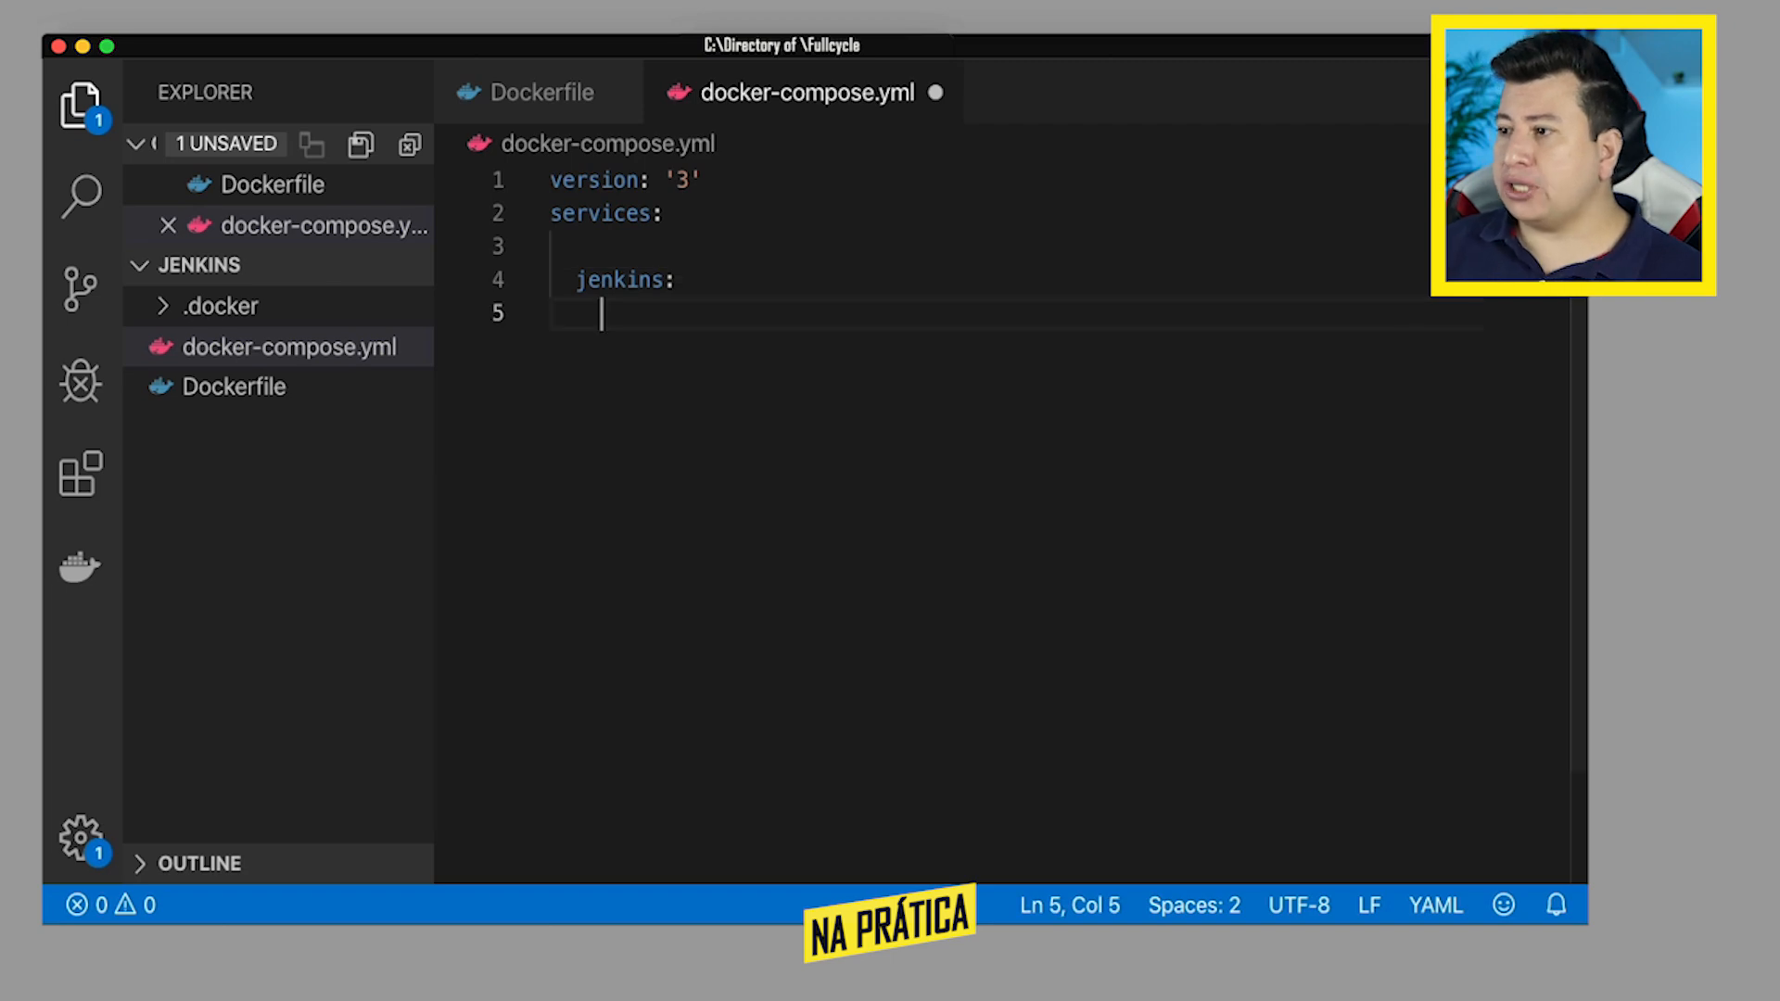
pyautogui.write('contai')
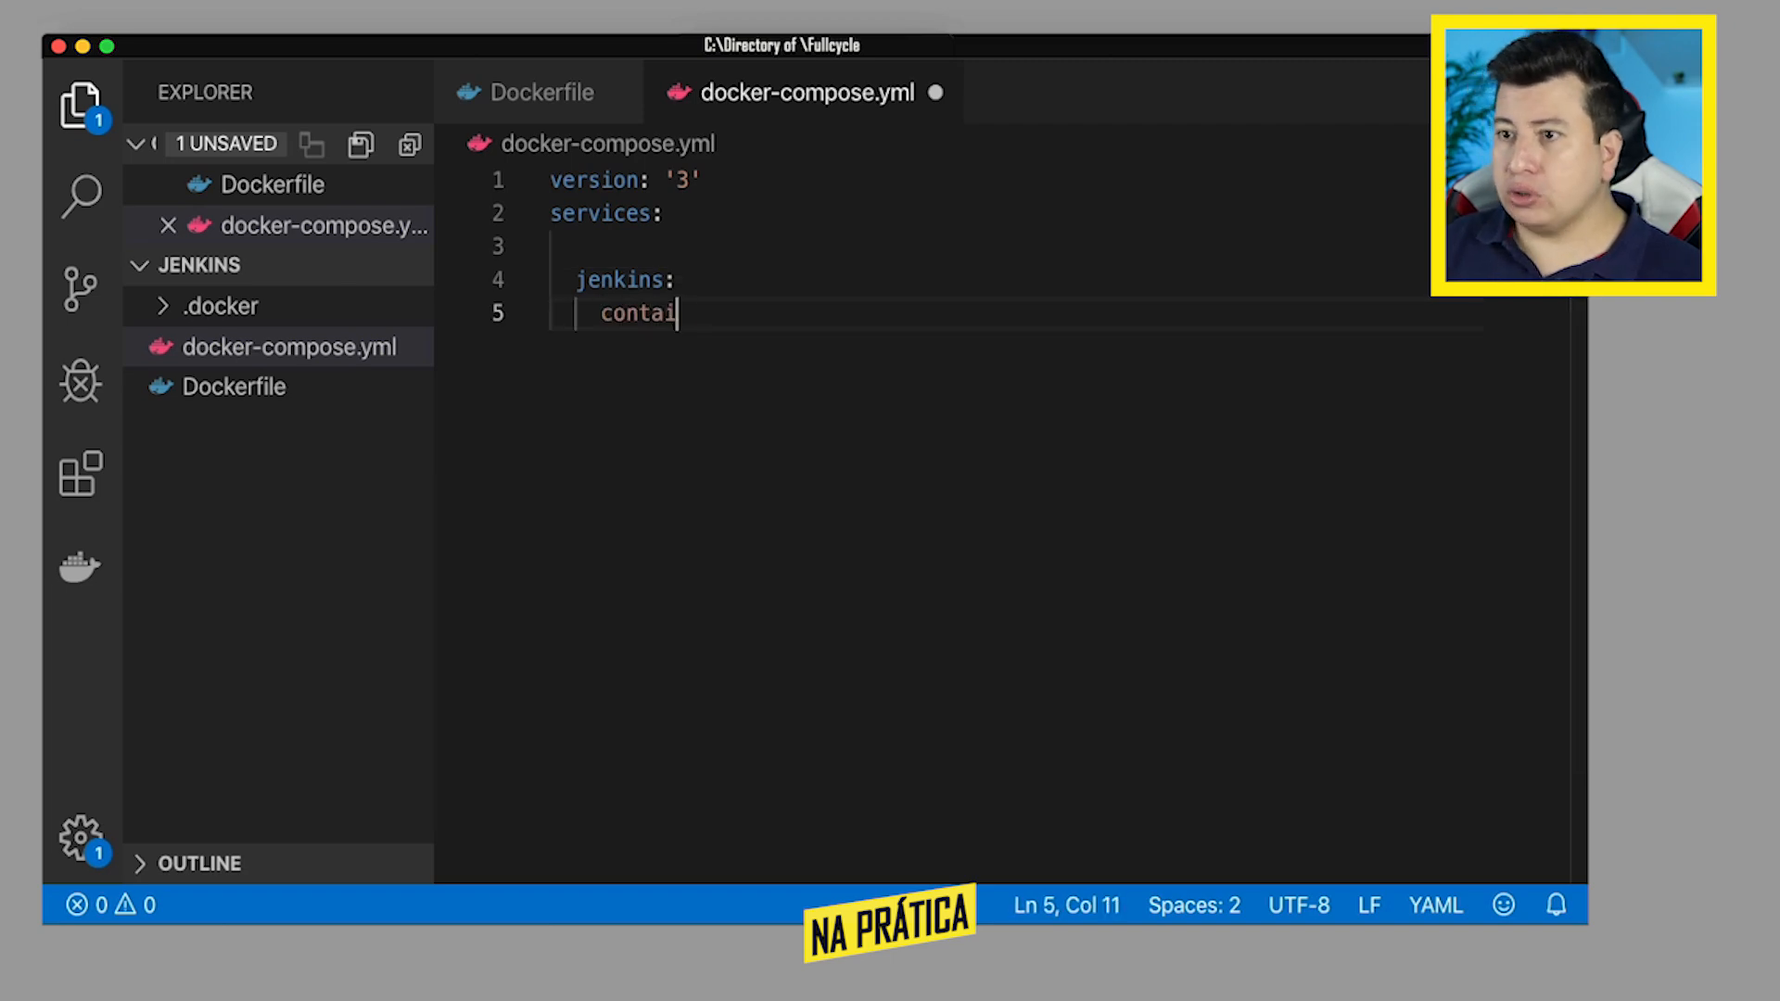
pyautogui.write('ner_name: ')
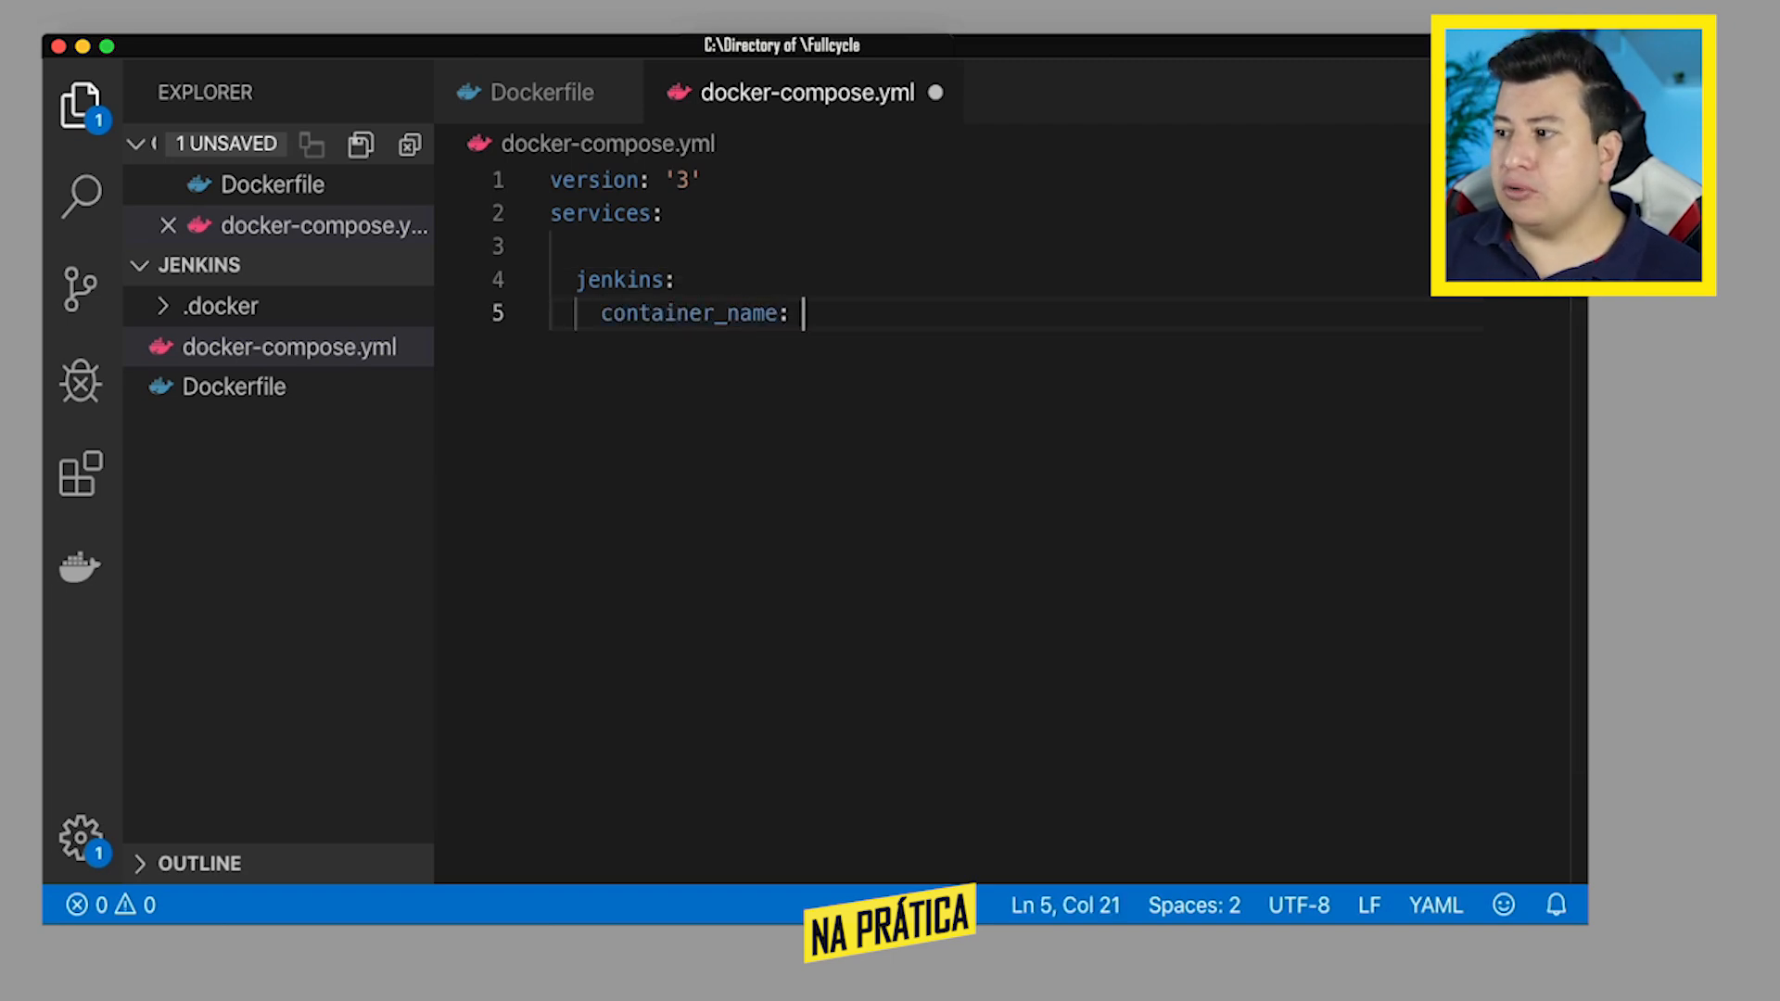
pyautogui.write('jenkins')
pyautogui.press('Return')
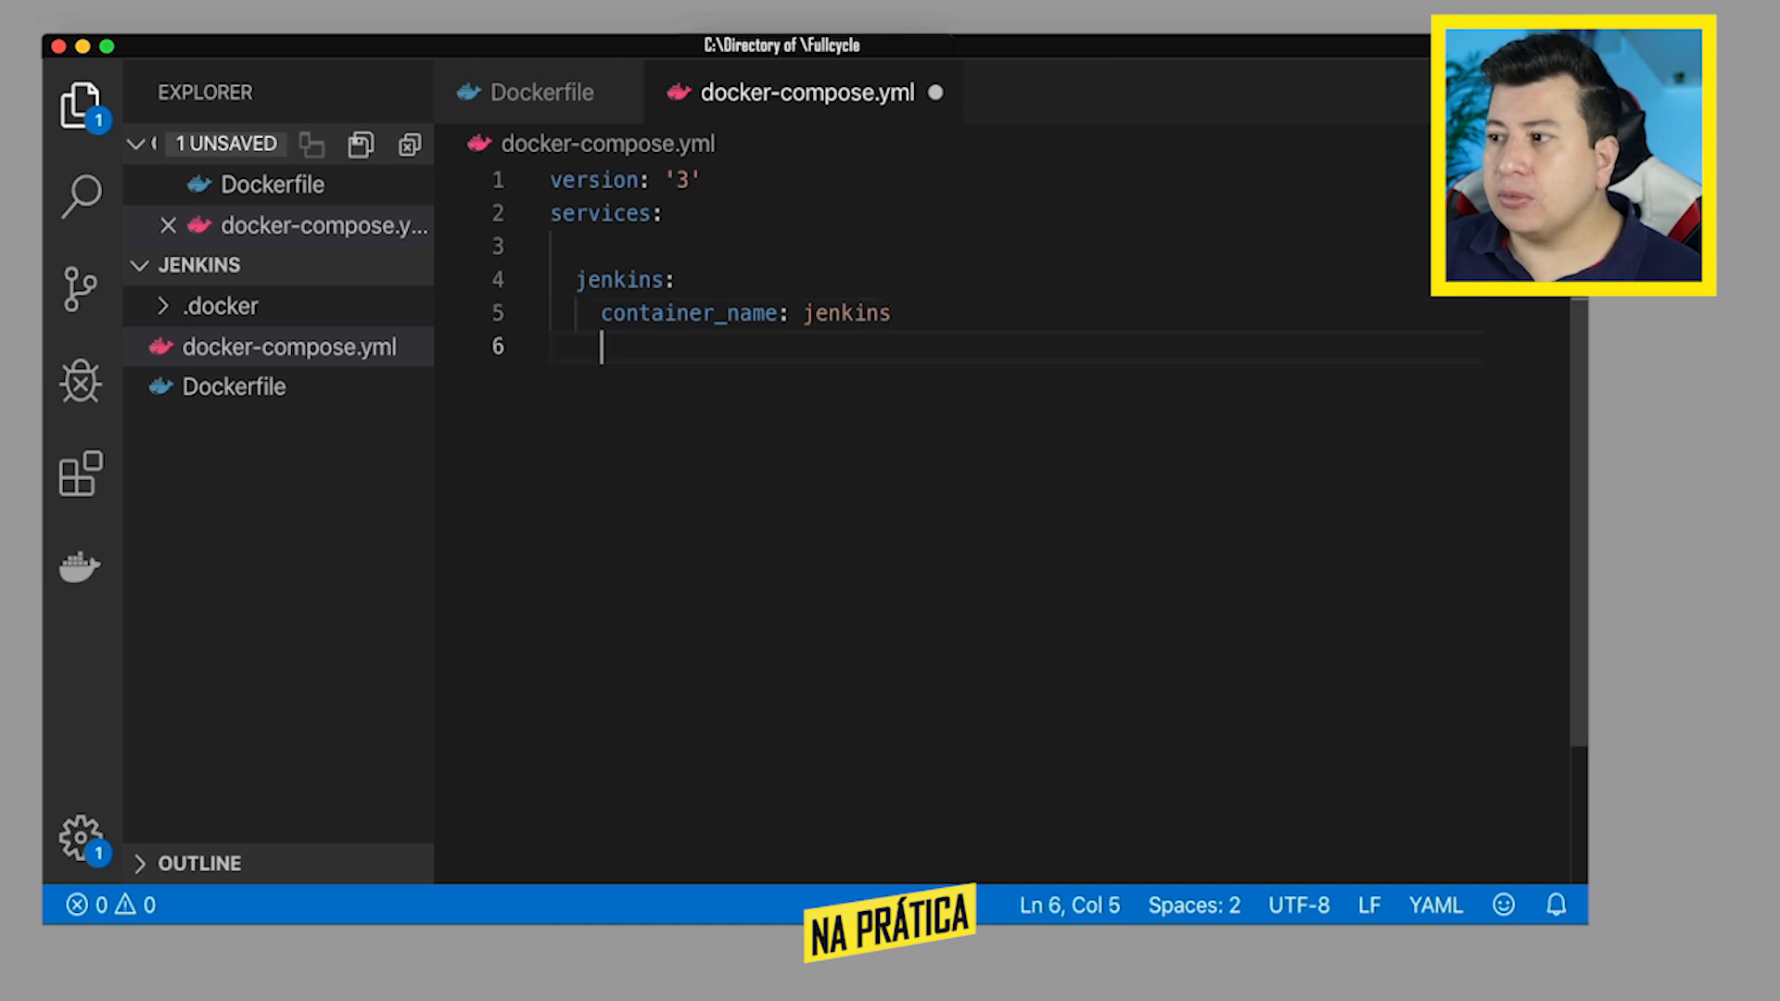
# - Add a build section to the jenkins service with context: . for the current directory
pyautogui.write('build')
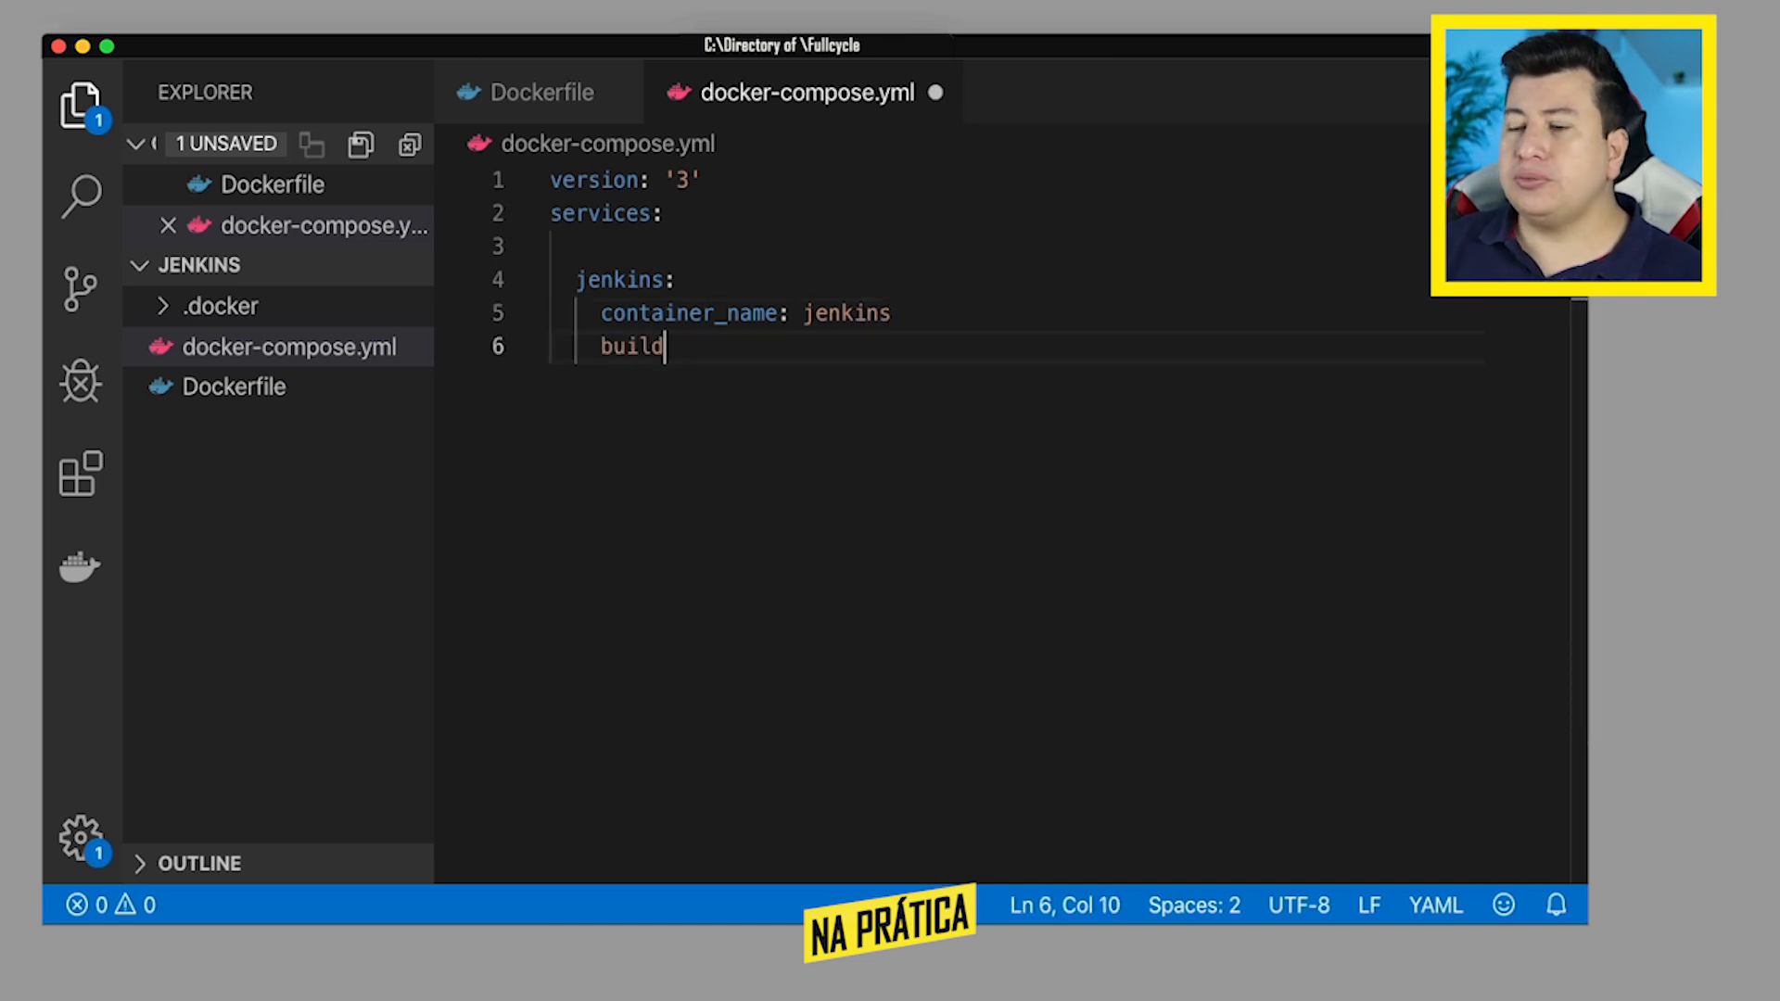
pyautogui.write(':')
pyautogui.press('Return')
pyautogui.write('contex')
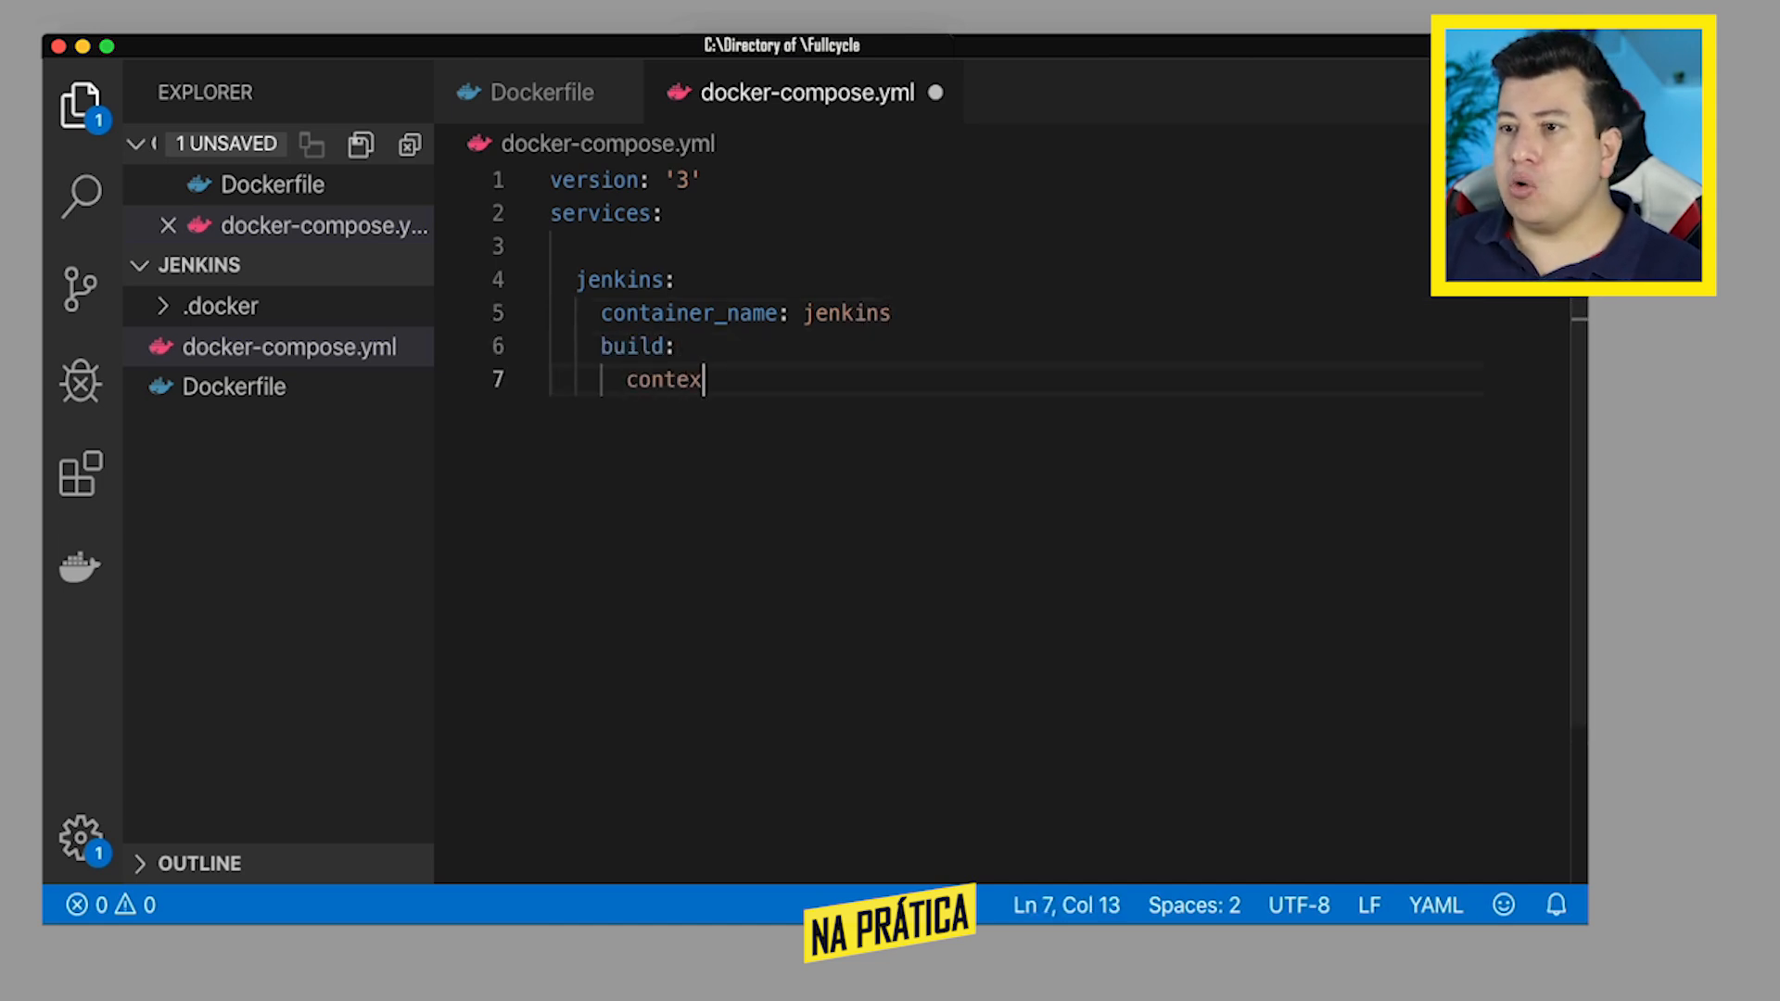
pyautogui.write('t: .')
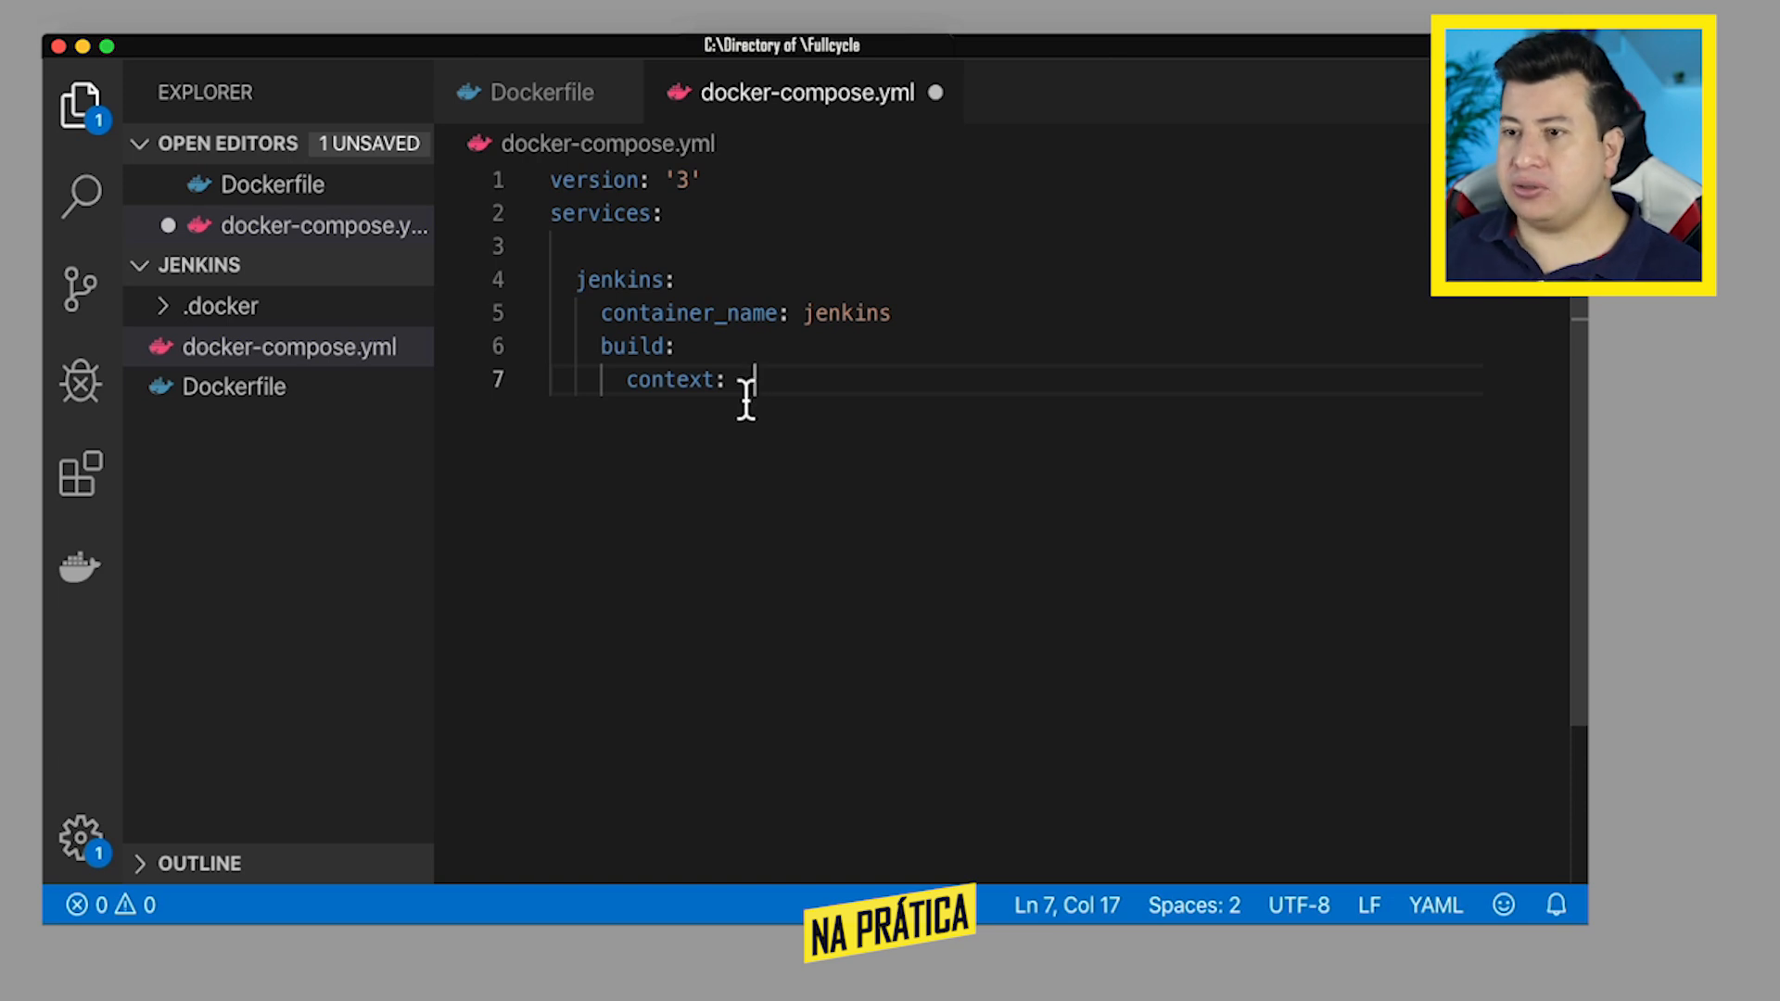
pyautogui.press('super+s')
pyautogui.write('.')
pyautogui.press('Return')
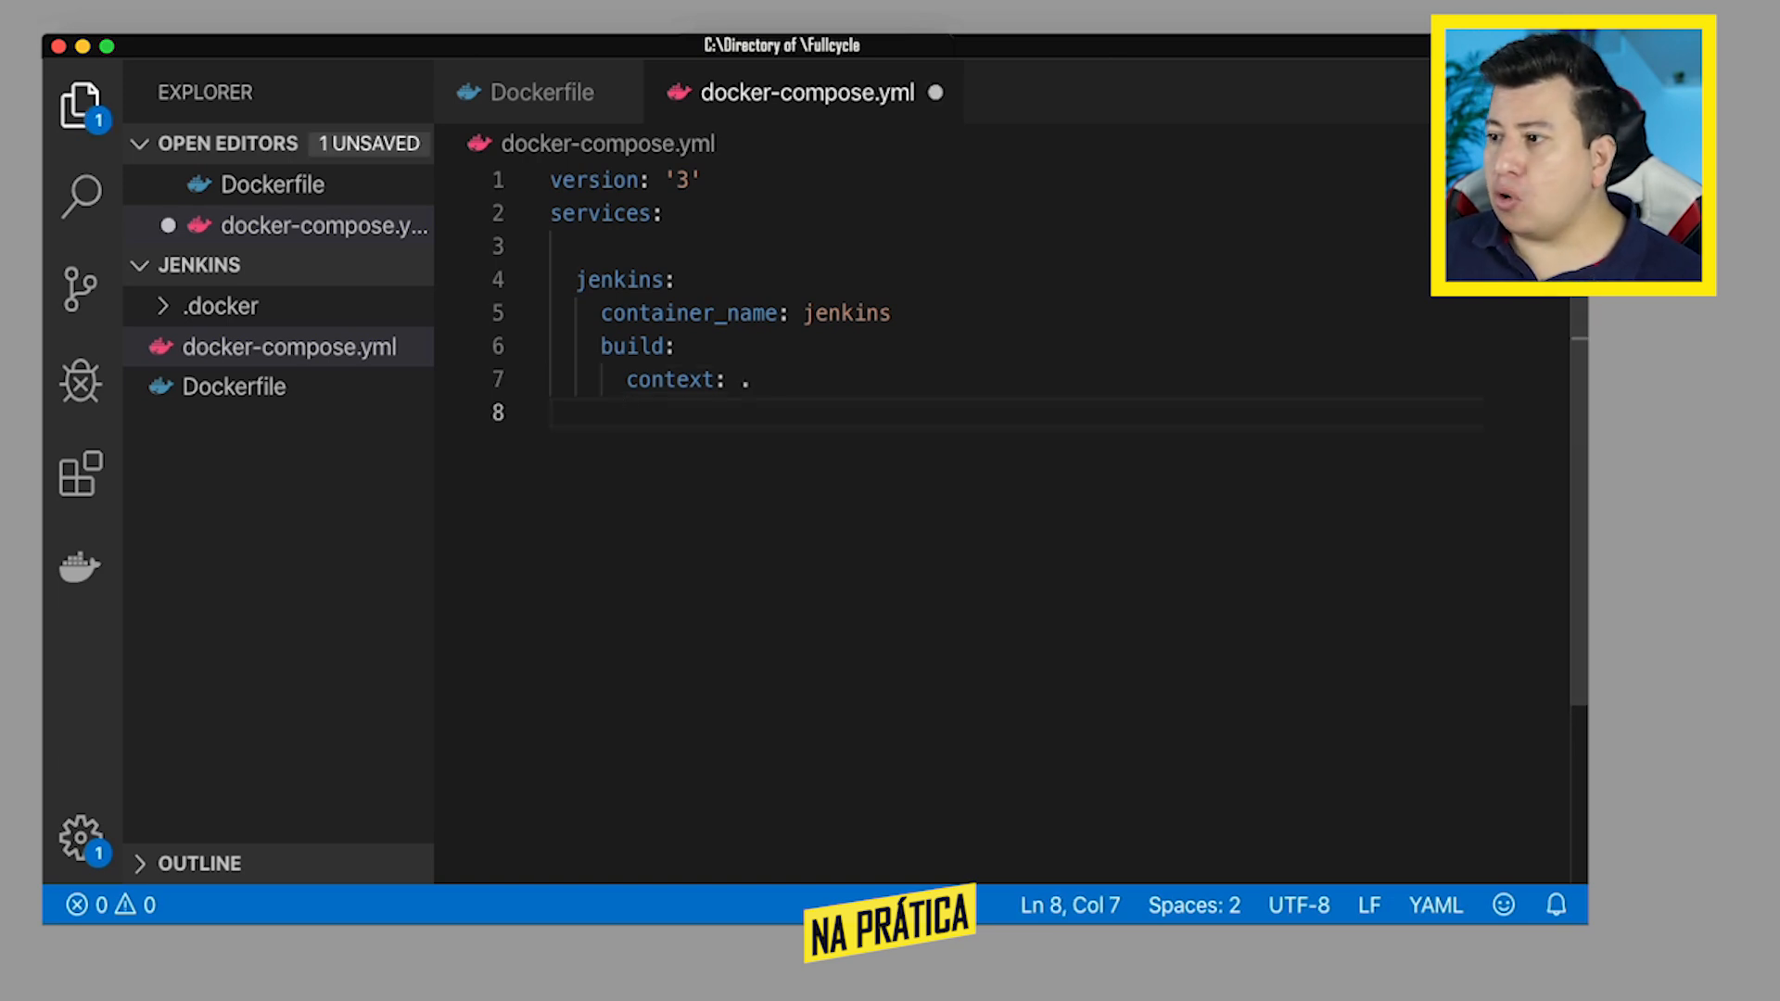
# - Add a ports section to the jenkins service with the mapping "8080:8080"
pyautogui.press('BackSpace')
pyautogui.write('ports:')
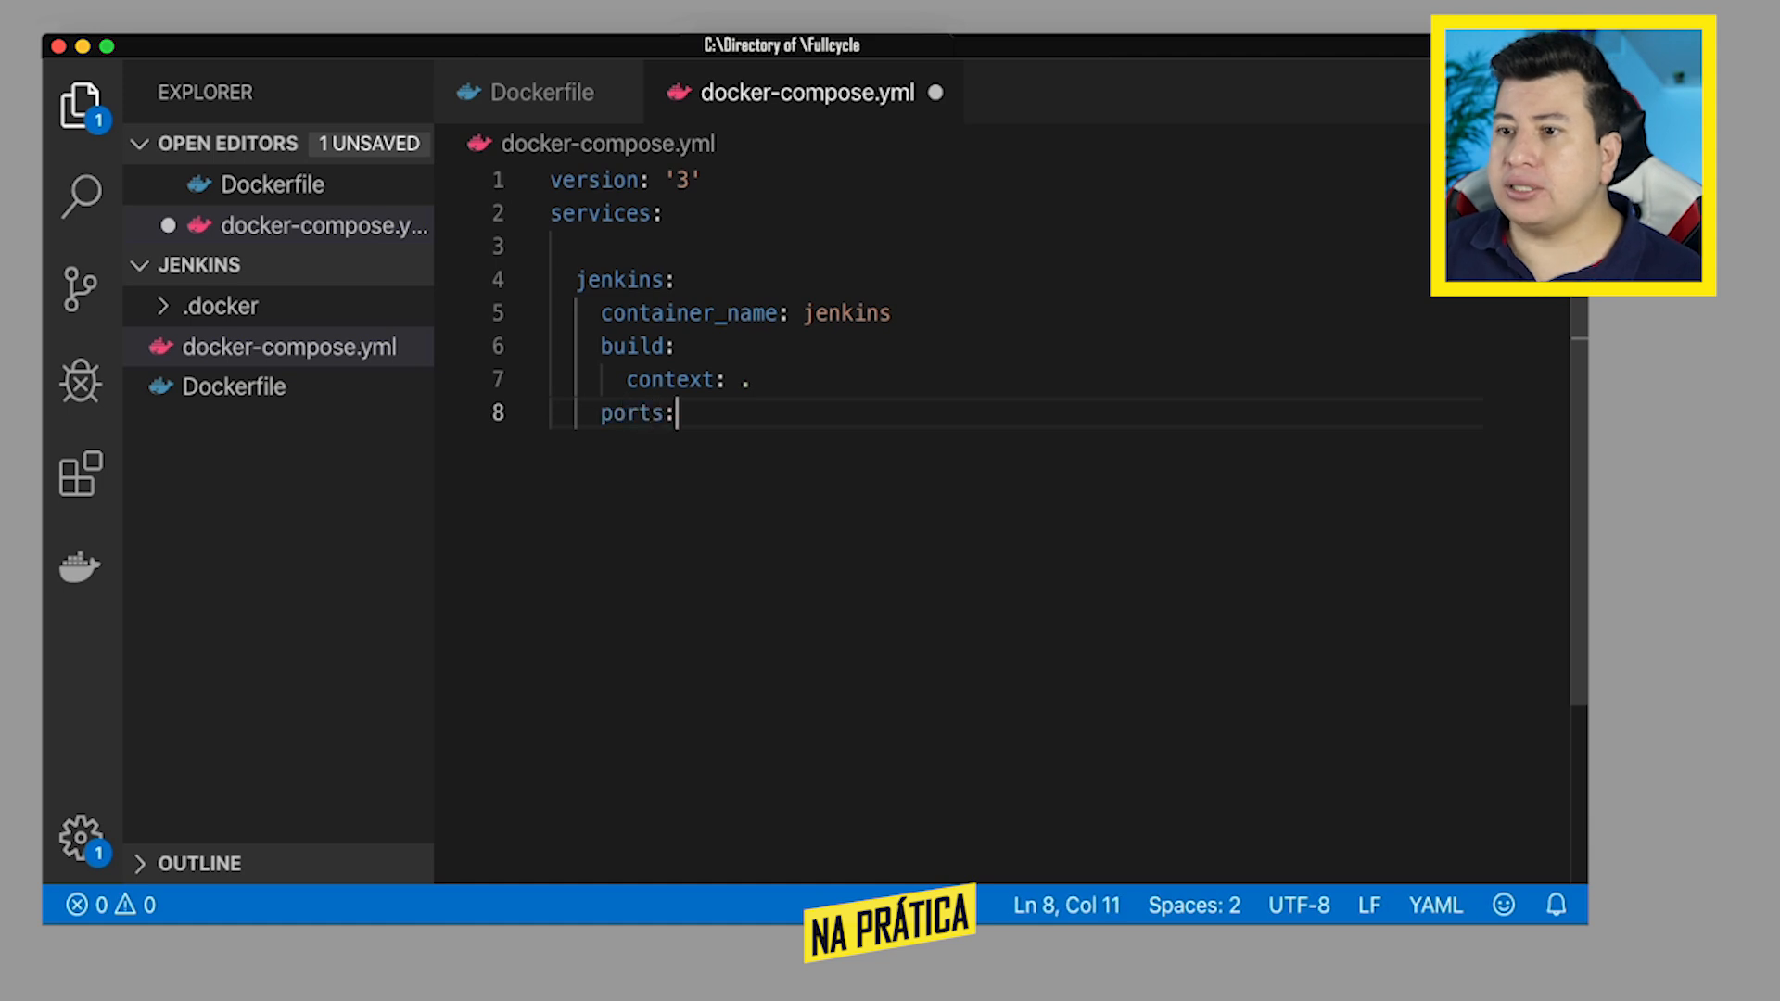
pyautogui.press('Return')
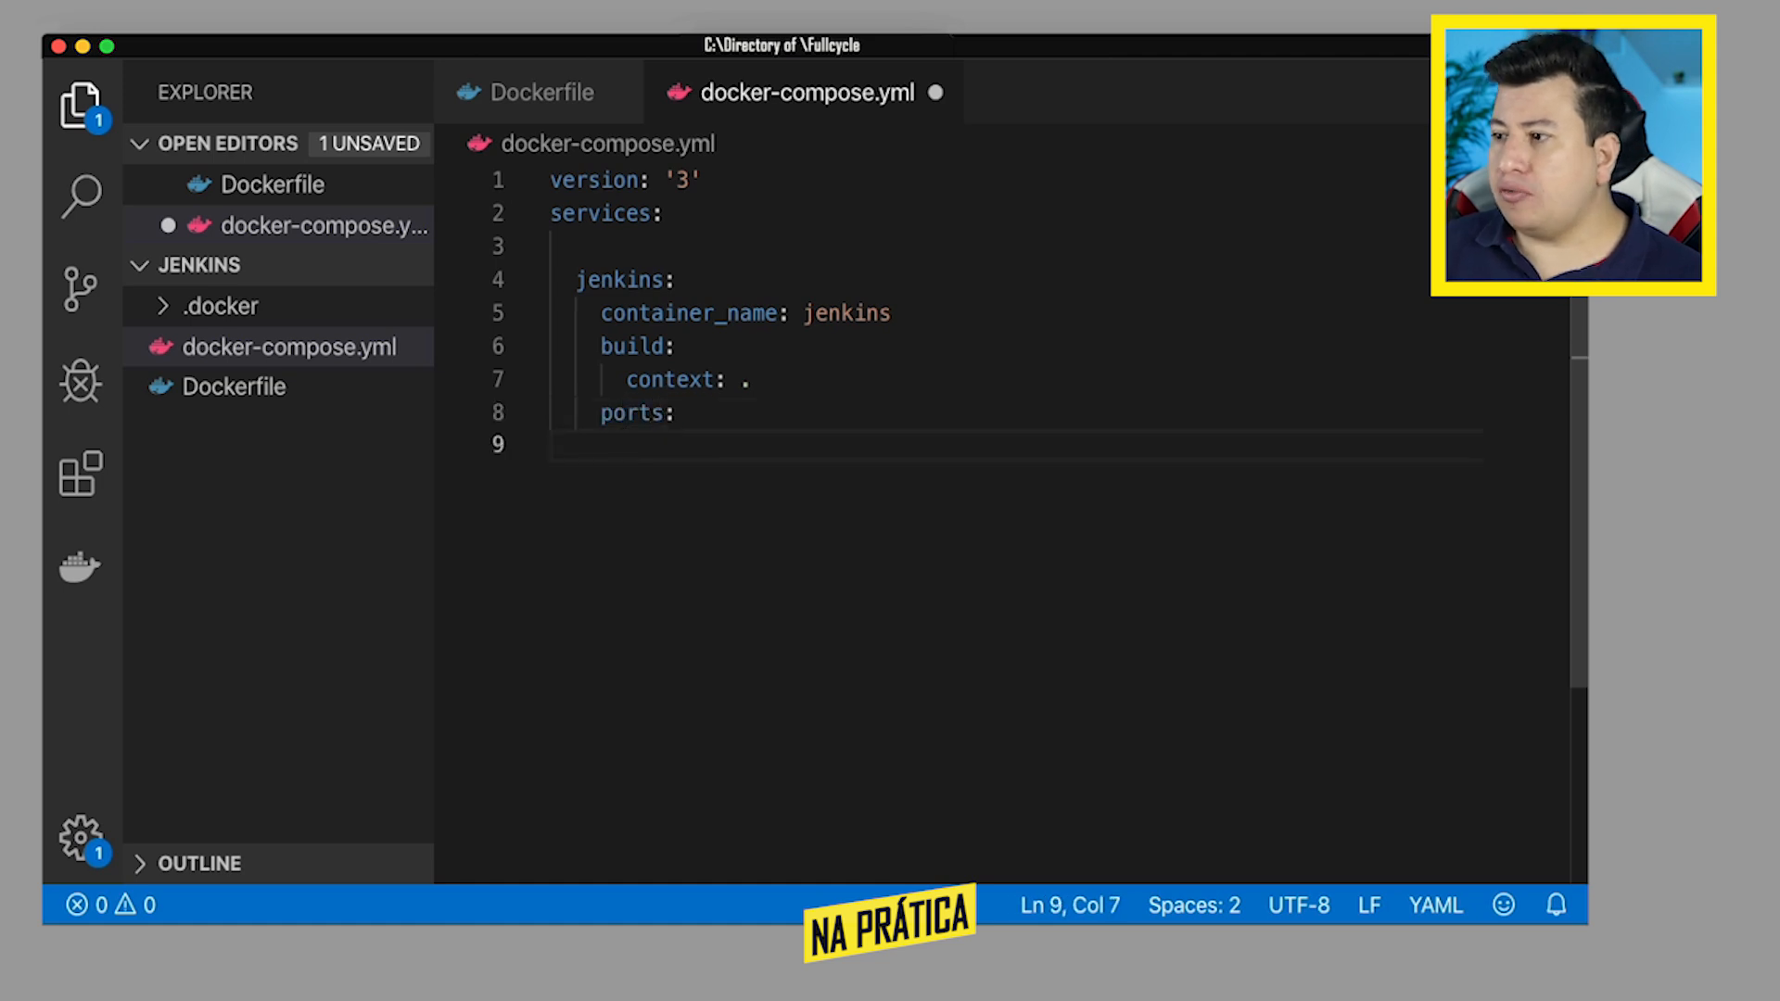
pyautogui.write('- ')
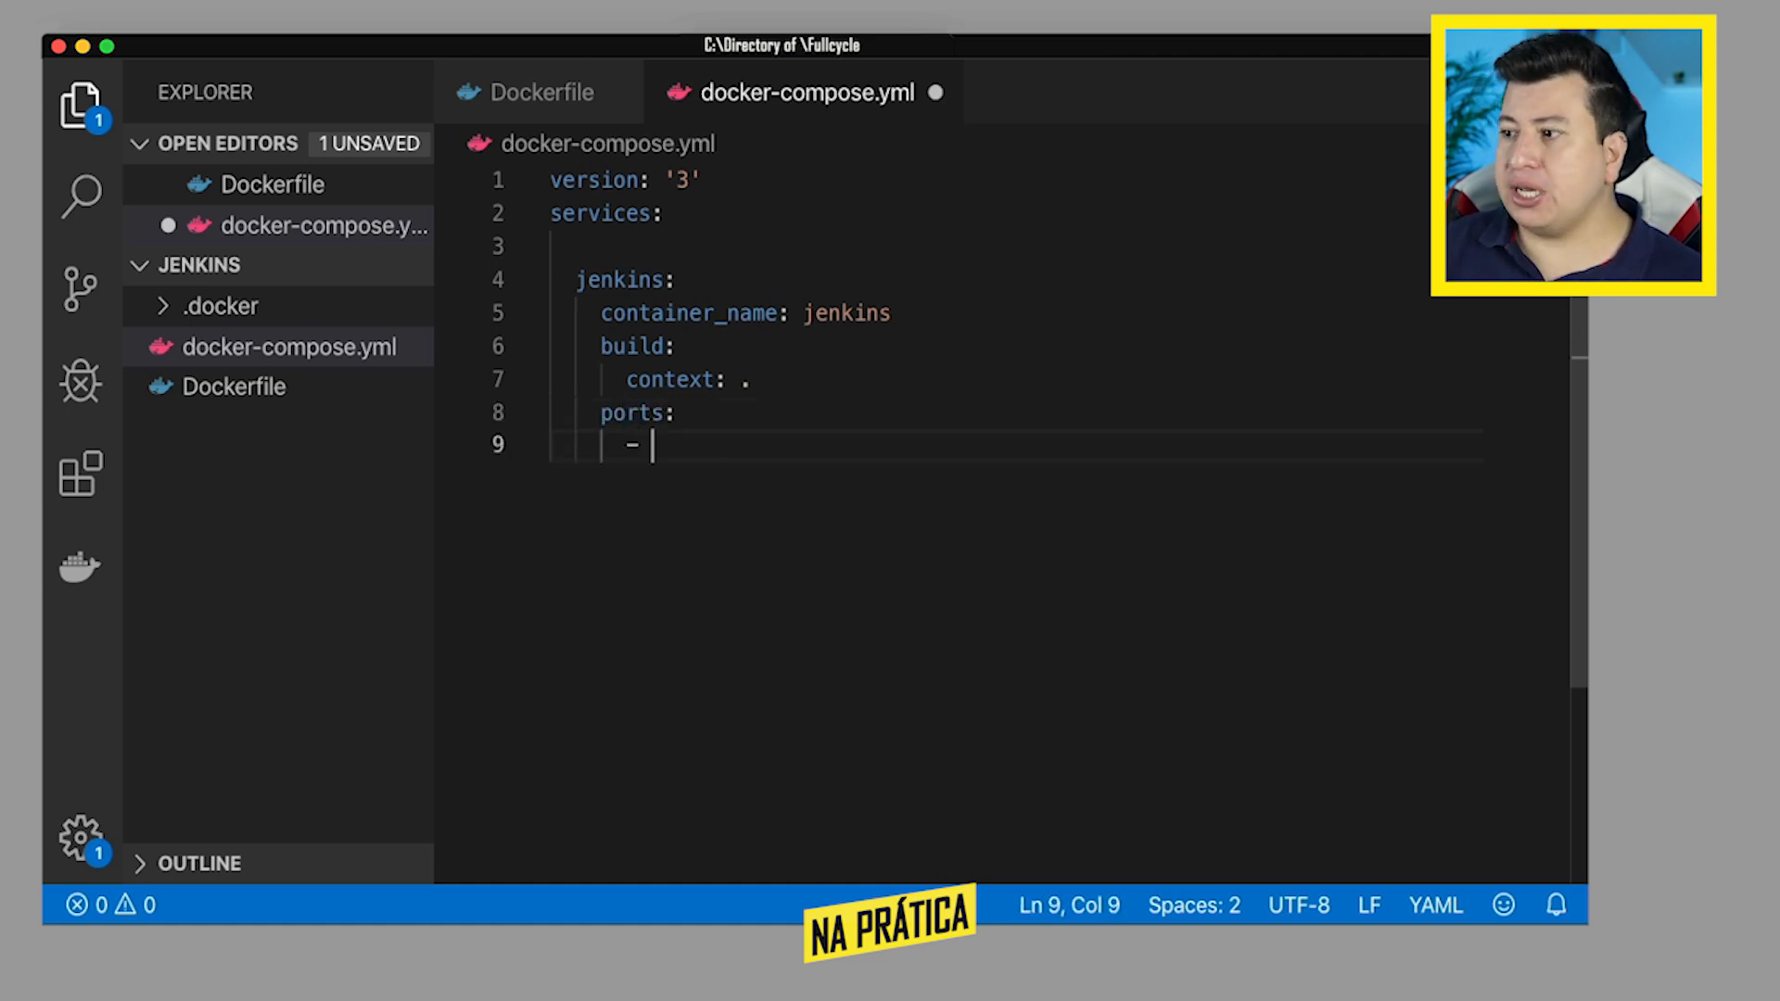
pyautogui.write('"8080:90')
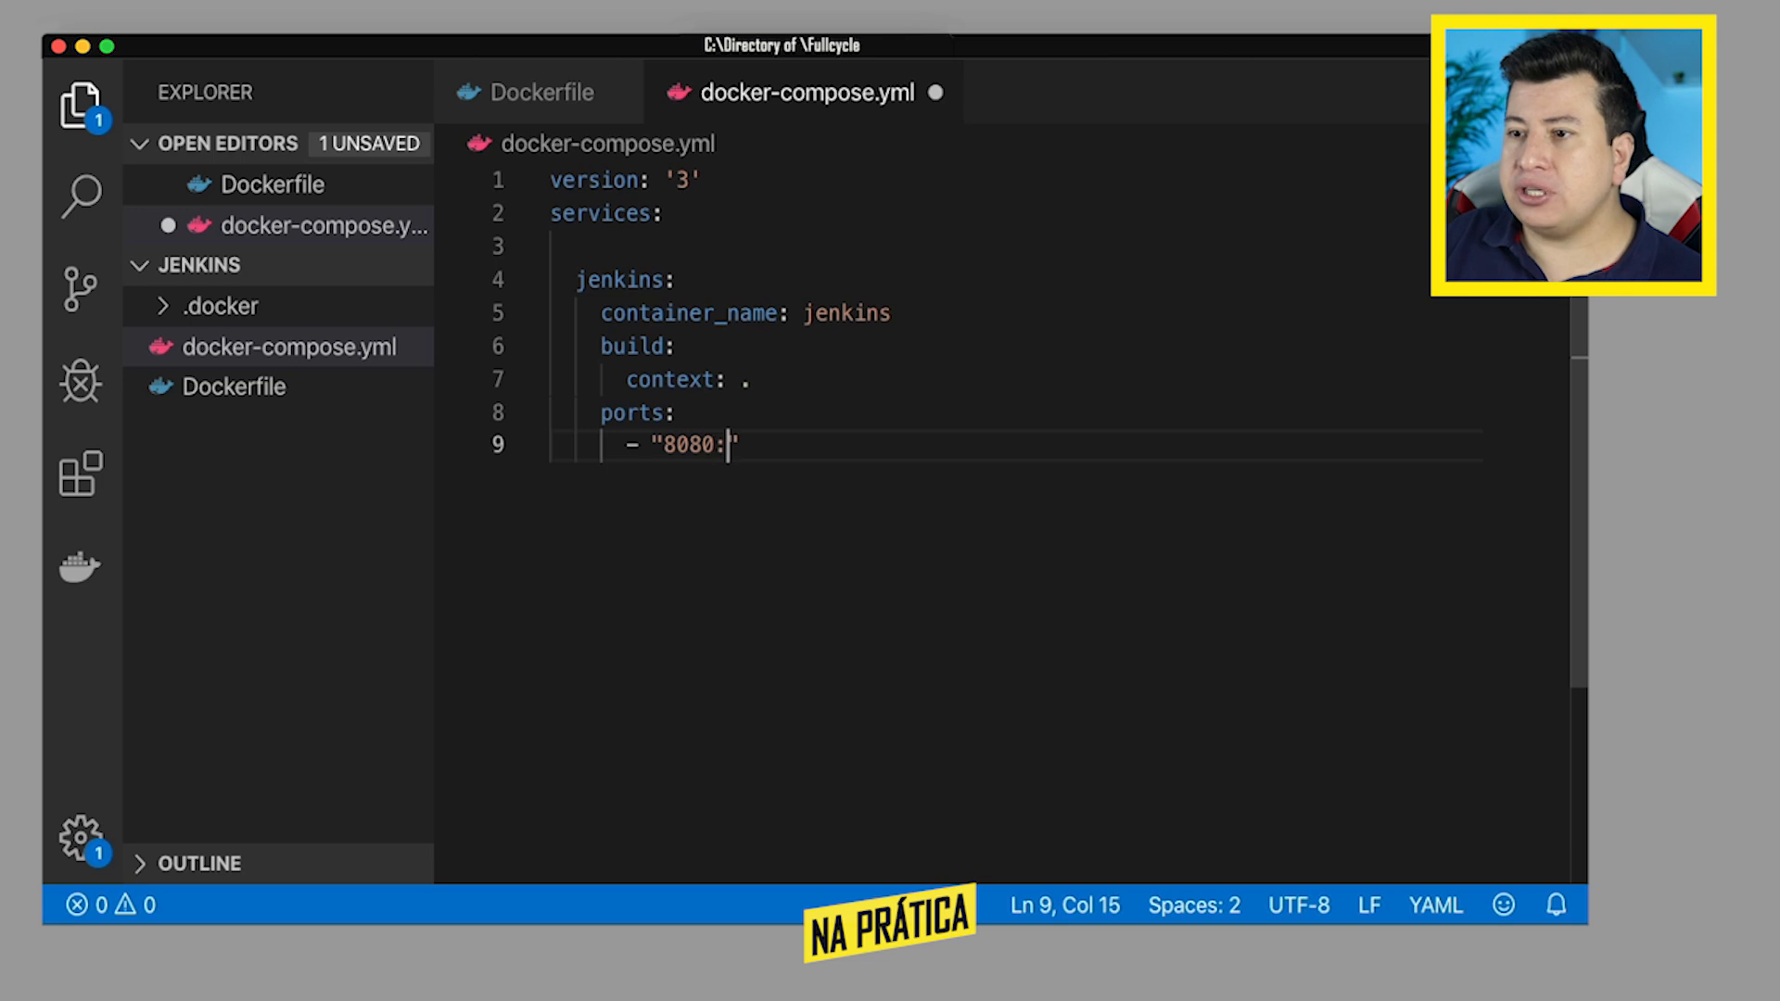
pyautogui.press('BackSpace')
pyautogui.press('BackSpace')
pyautogui.write('8080"')
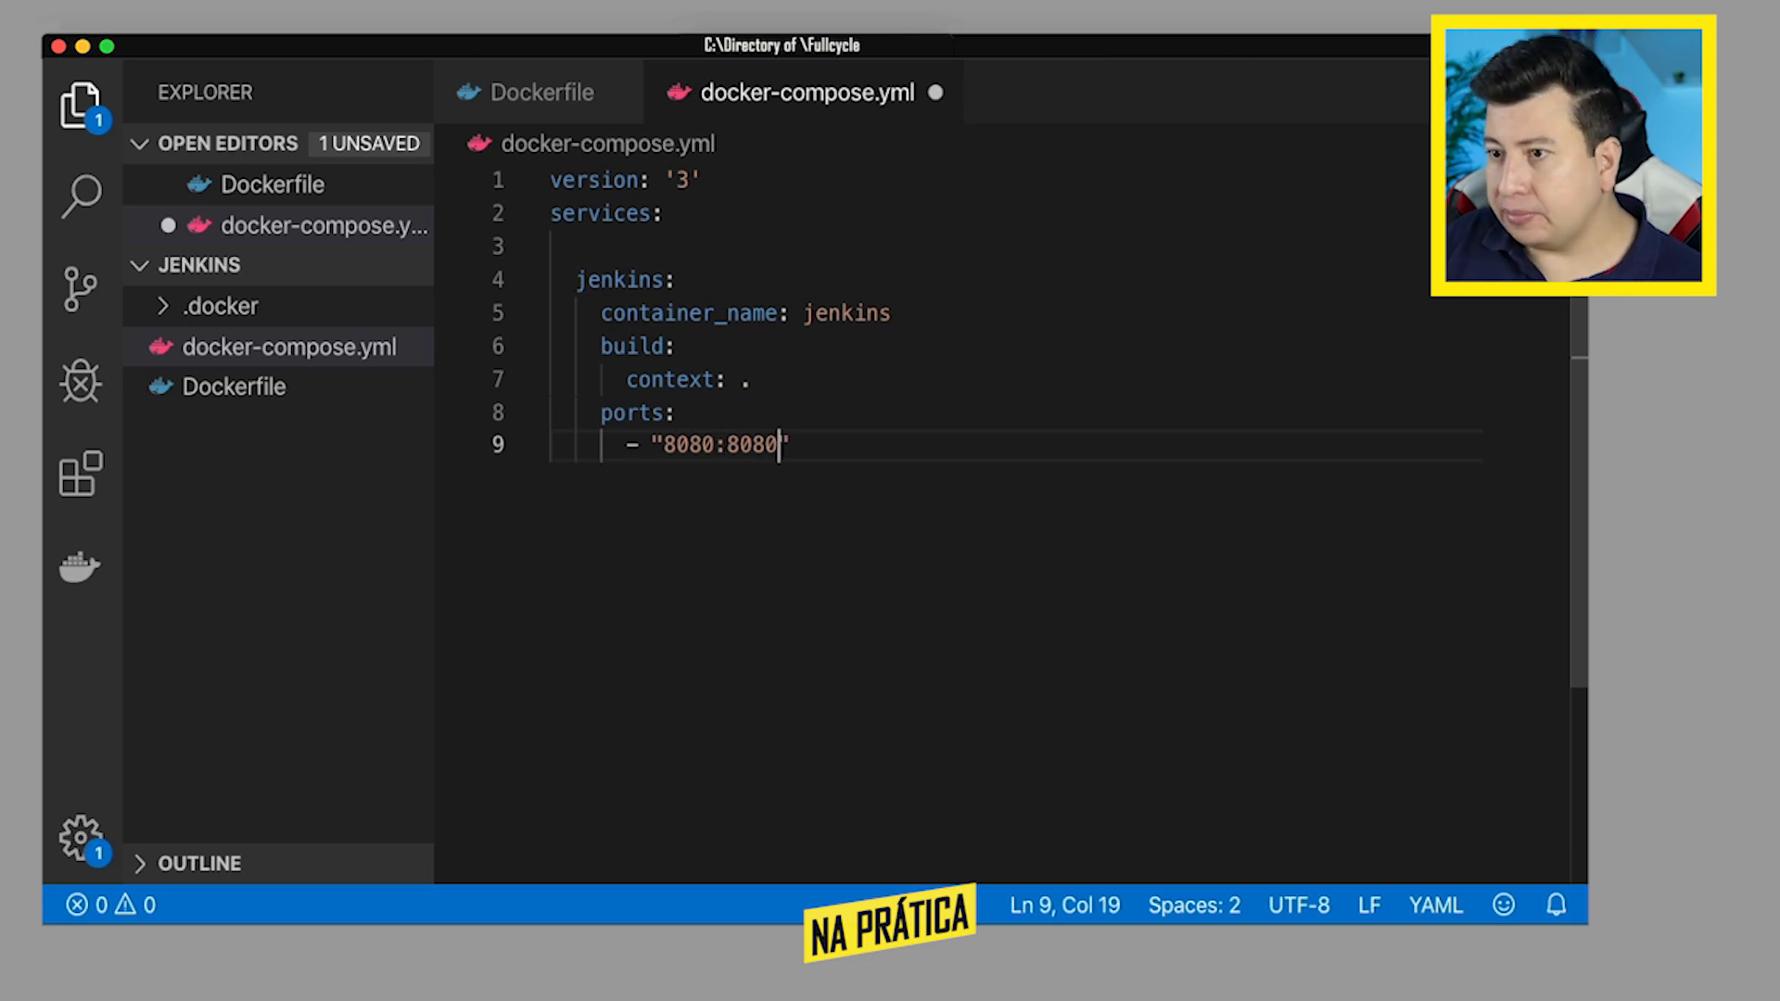
pyautogui.press('Return')
pyautogui.press('BackSpace')
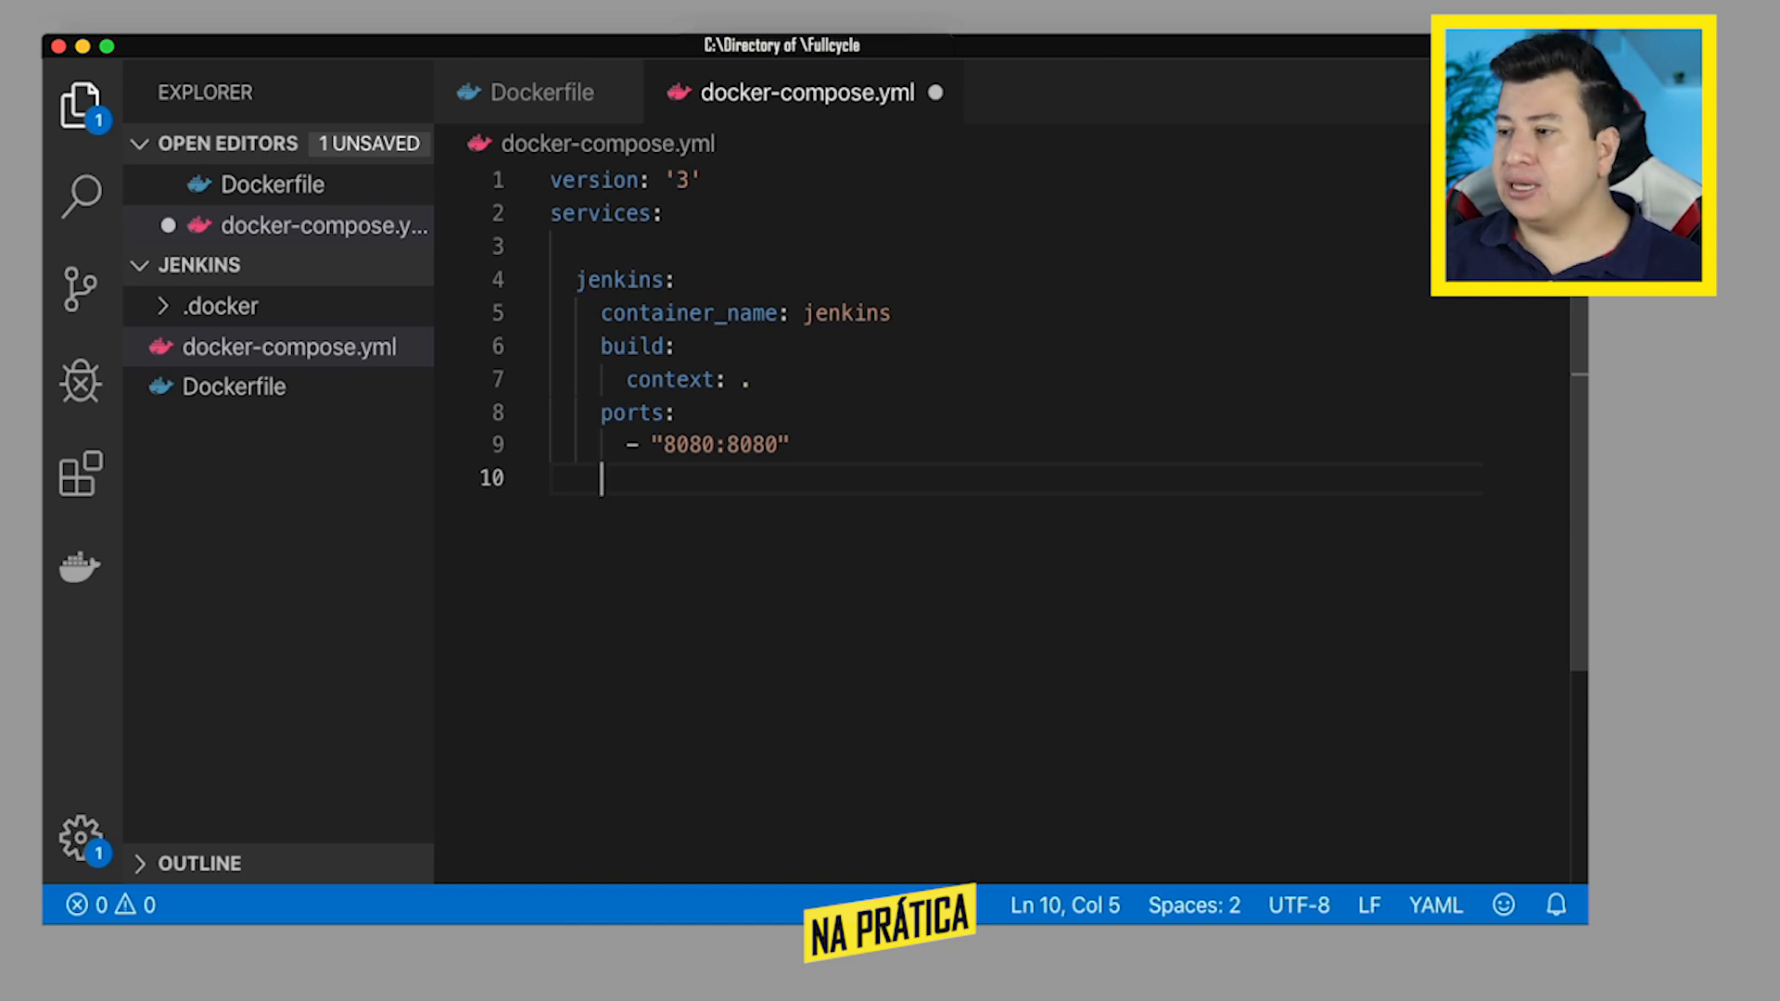
# - Add a volumes key to the jenkins service, below the ports section
pyautogui.write('volumes:')
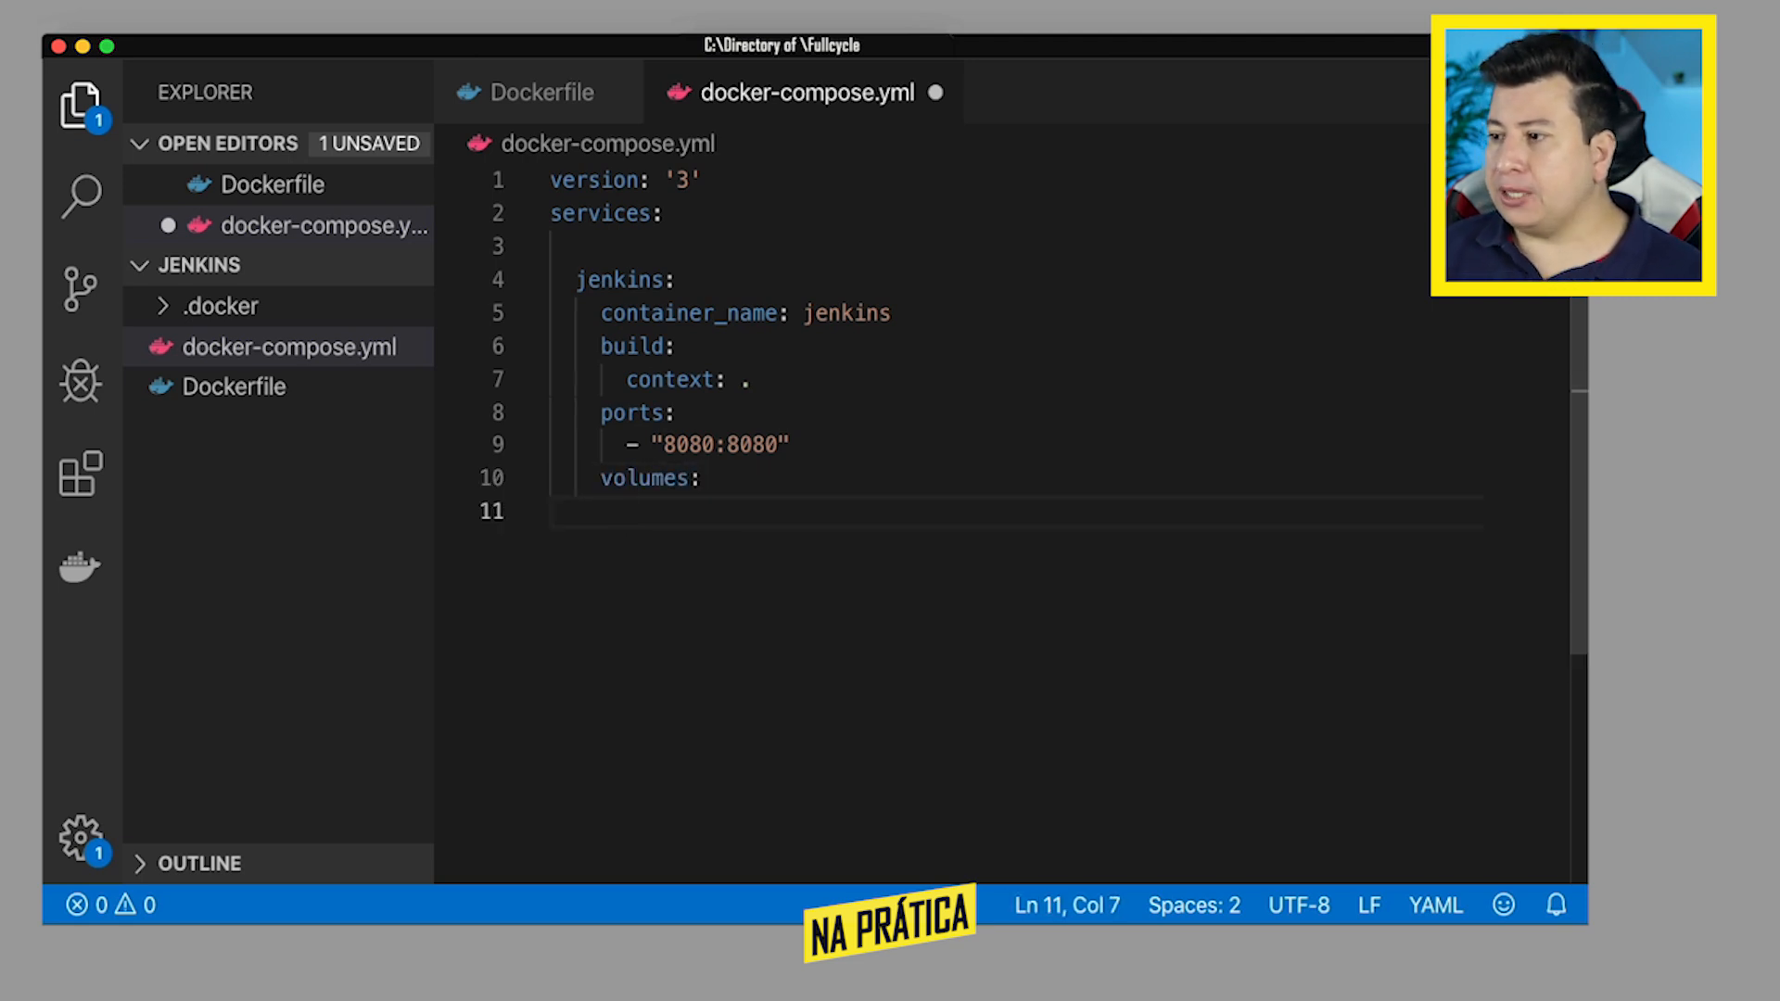
# - List the volume mapping ./docker/jenkins/:/var/jenkins_home under volumes and save docker-compose.yml
pyautogui.write('- ')
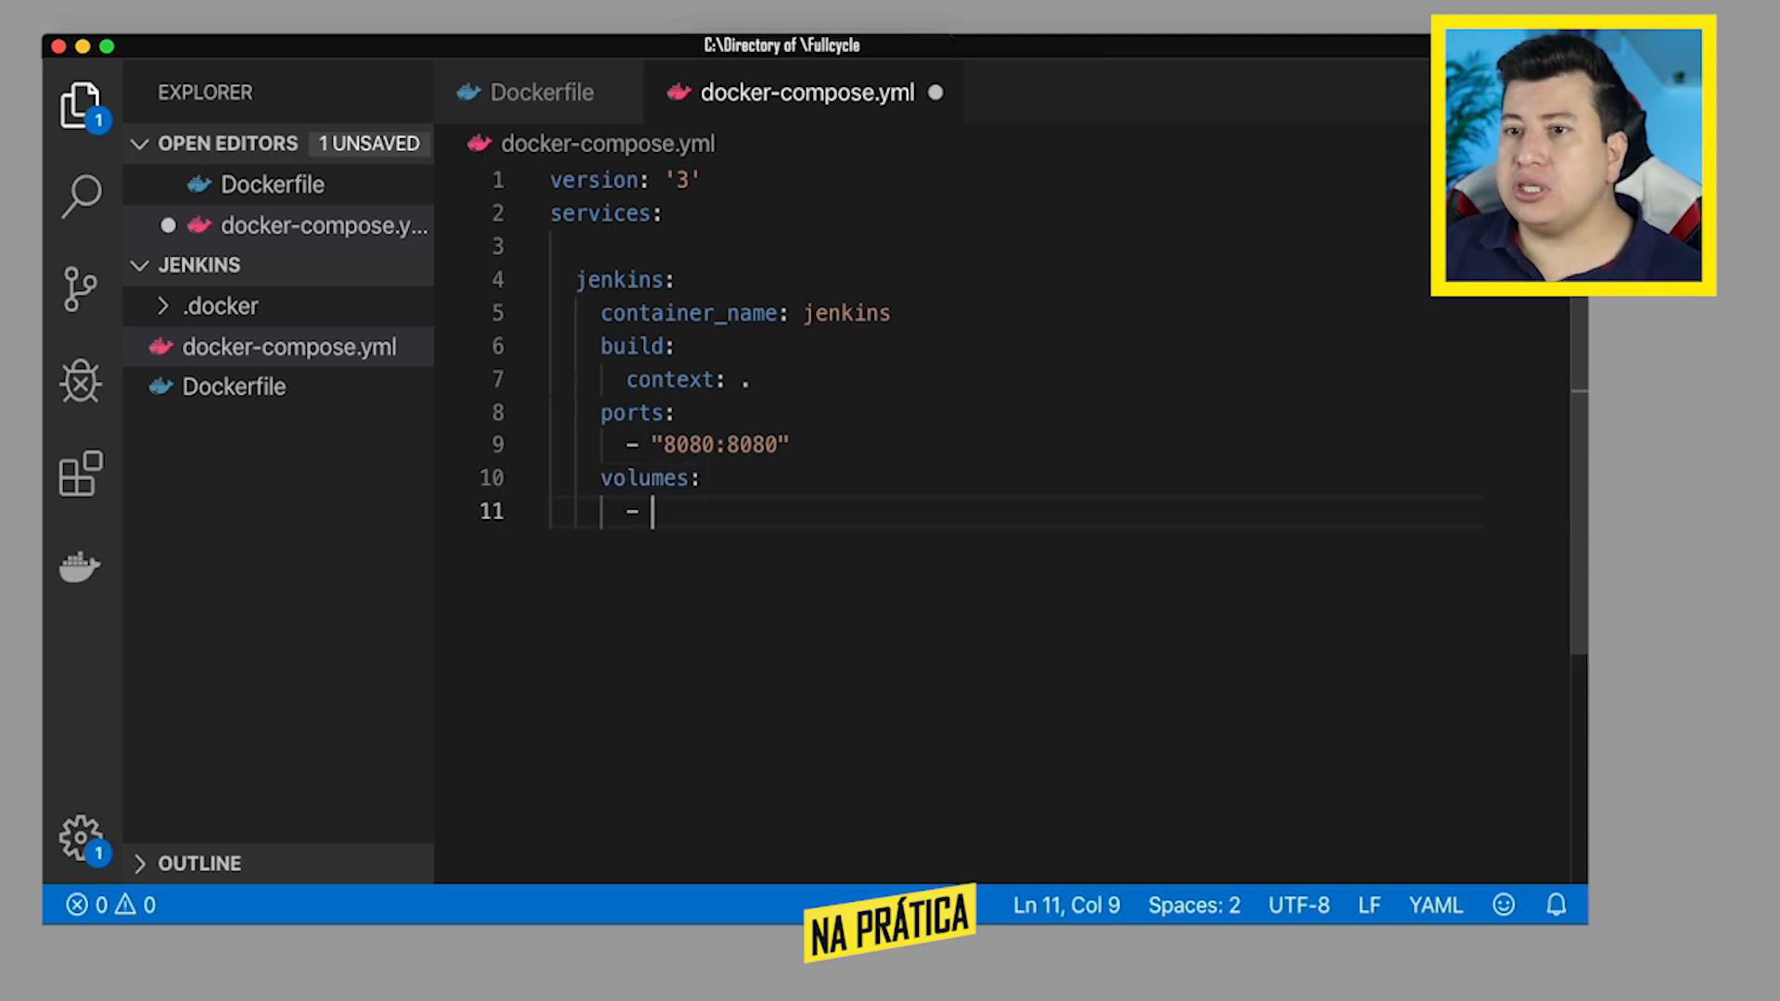
pyautogui.write('./docker/jenkins')
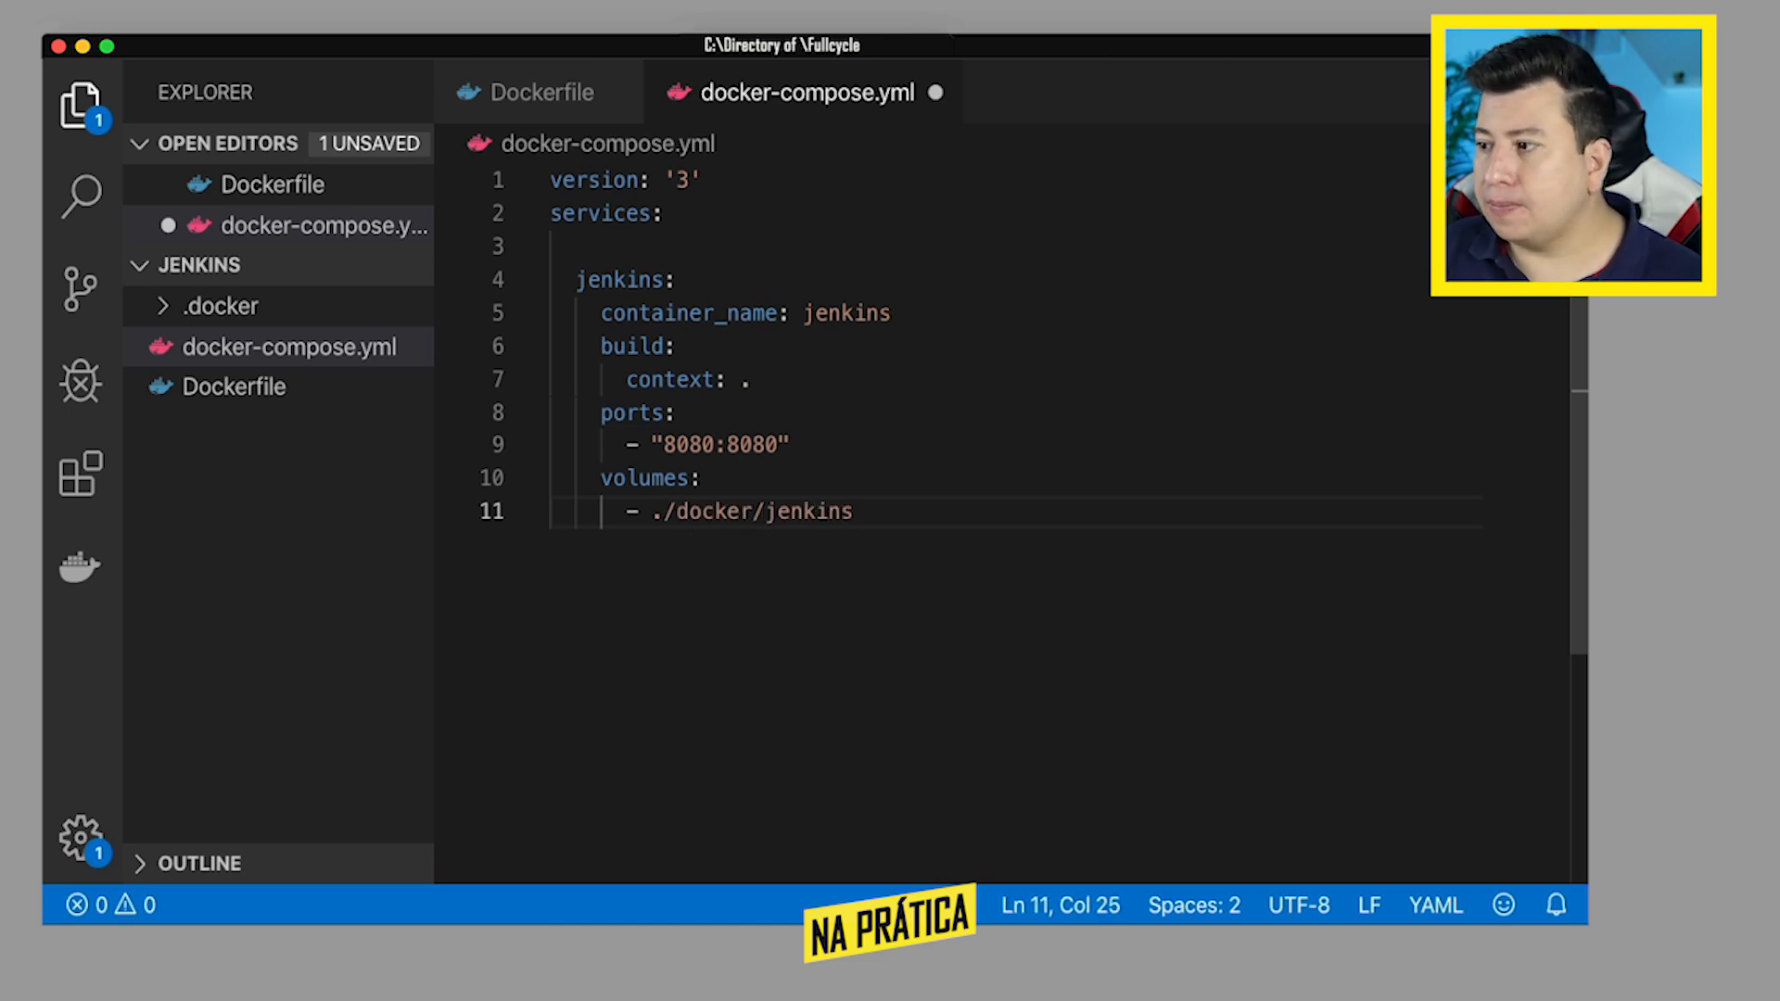
pyautogui.write('/:/var/')
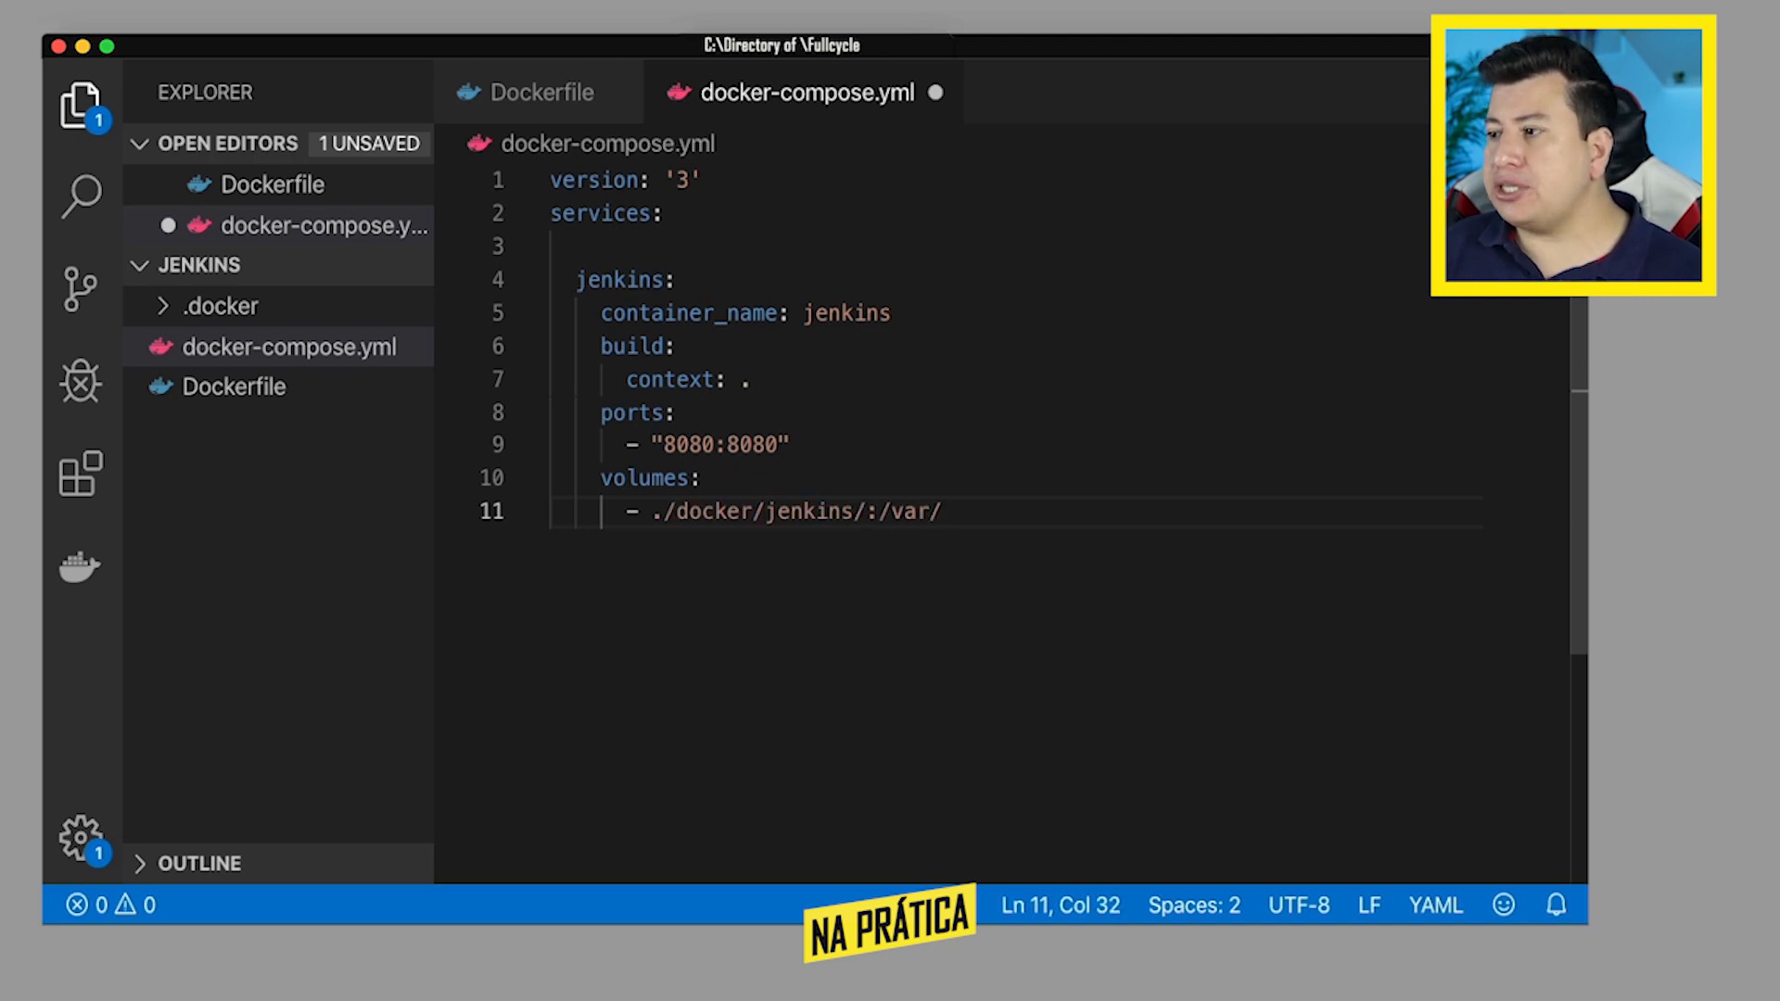
pyautogui.write('jenkins_home')
pyautogui.press('super+s')
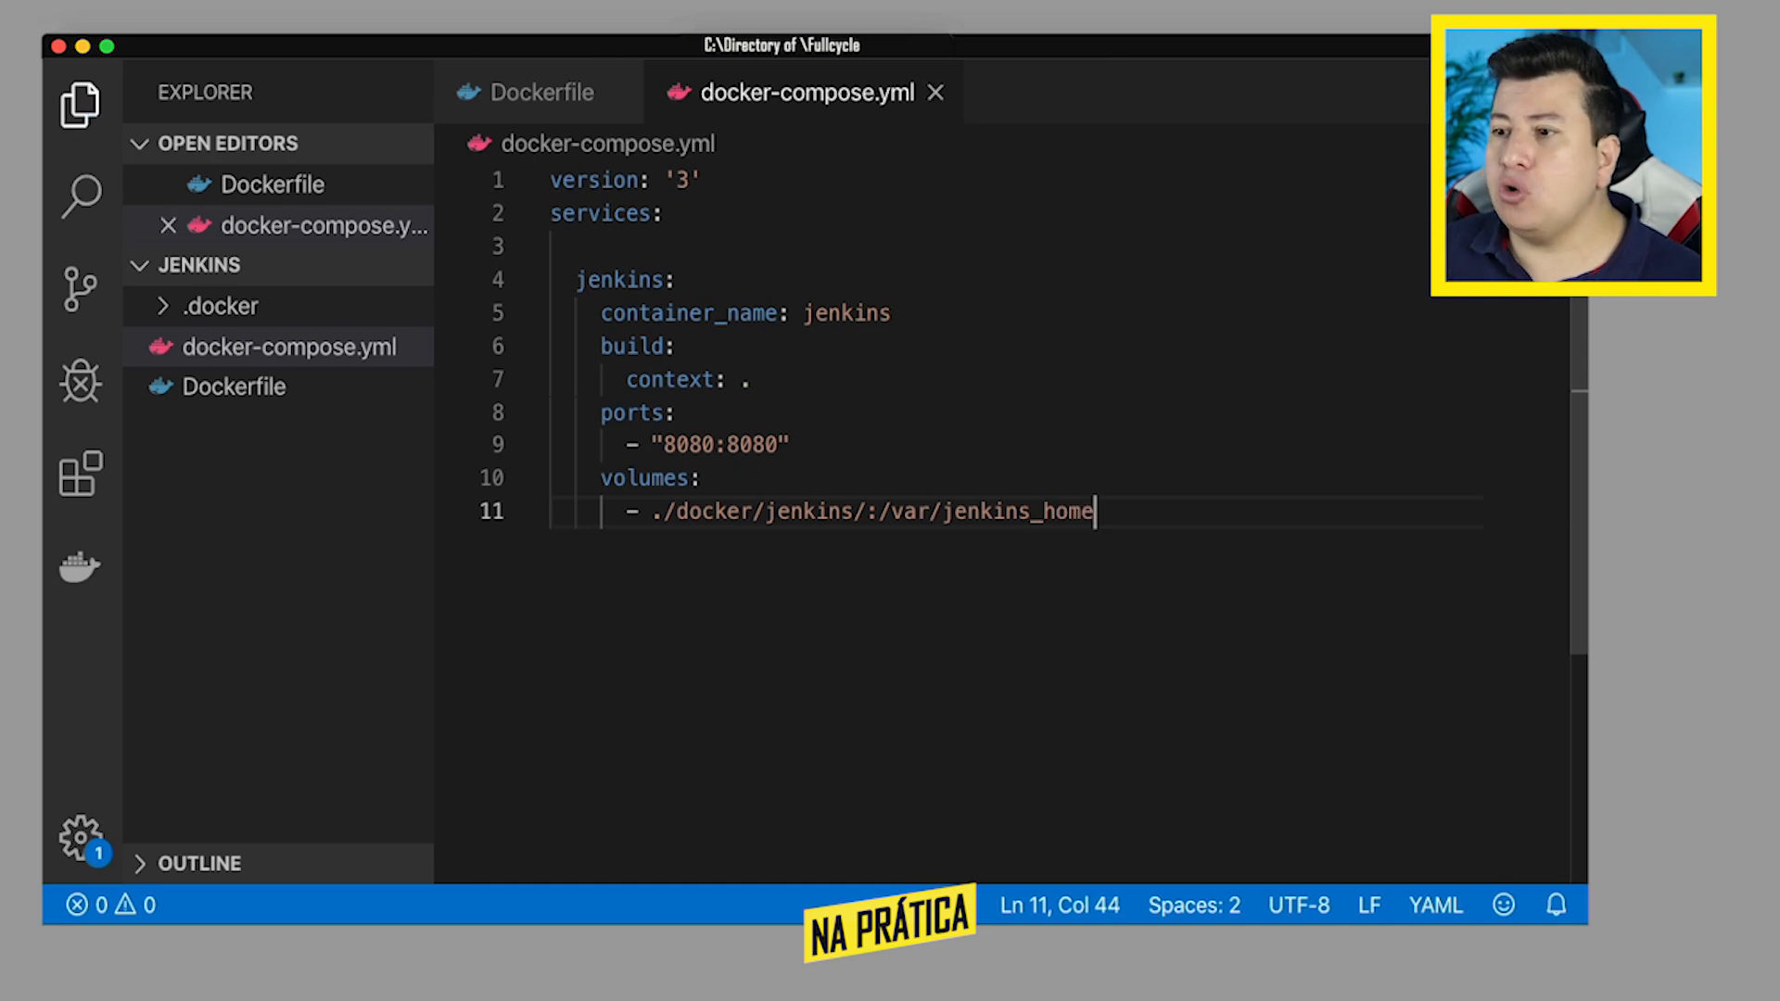
pyautogui.doubleClick(1020, 527)
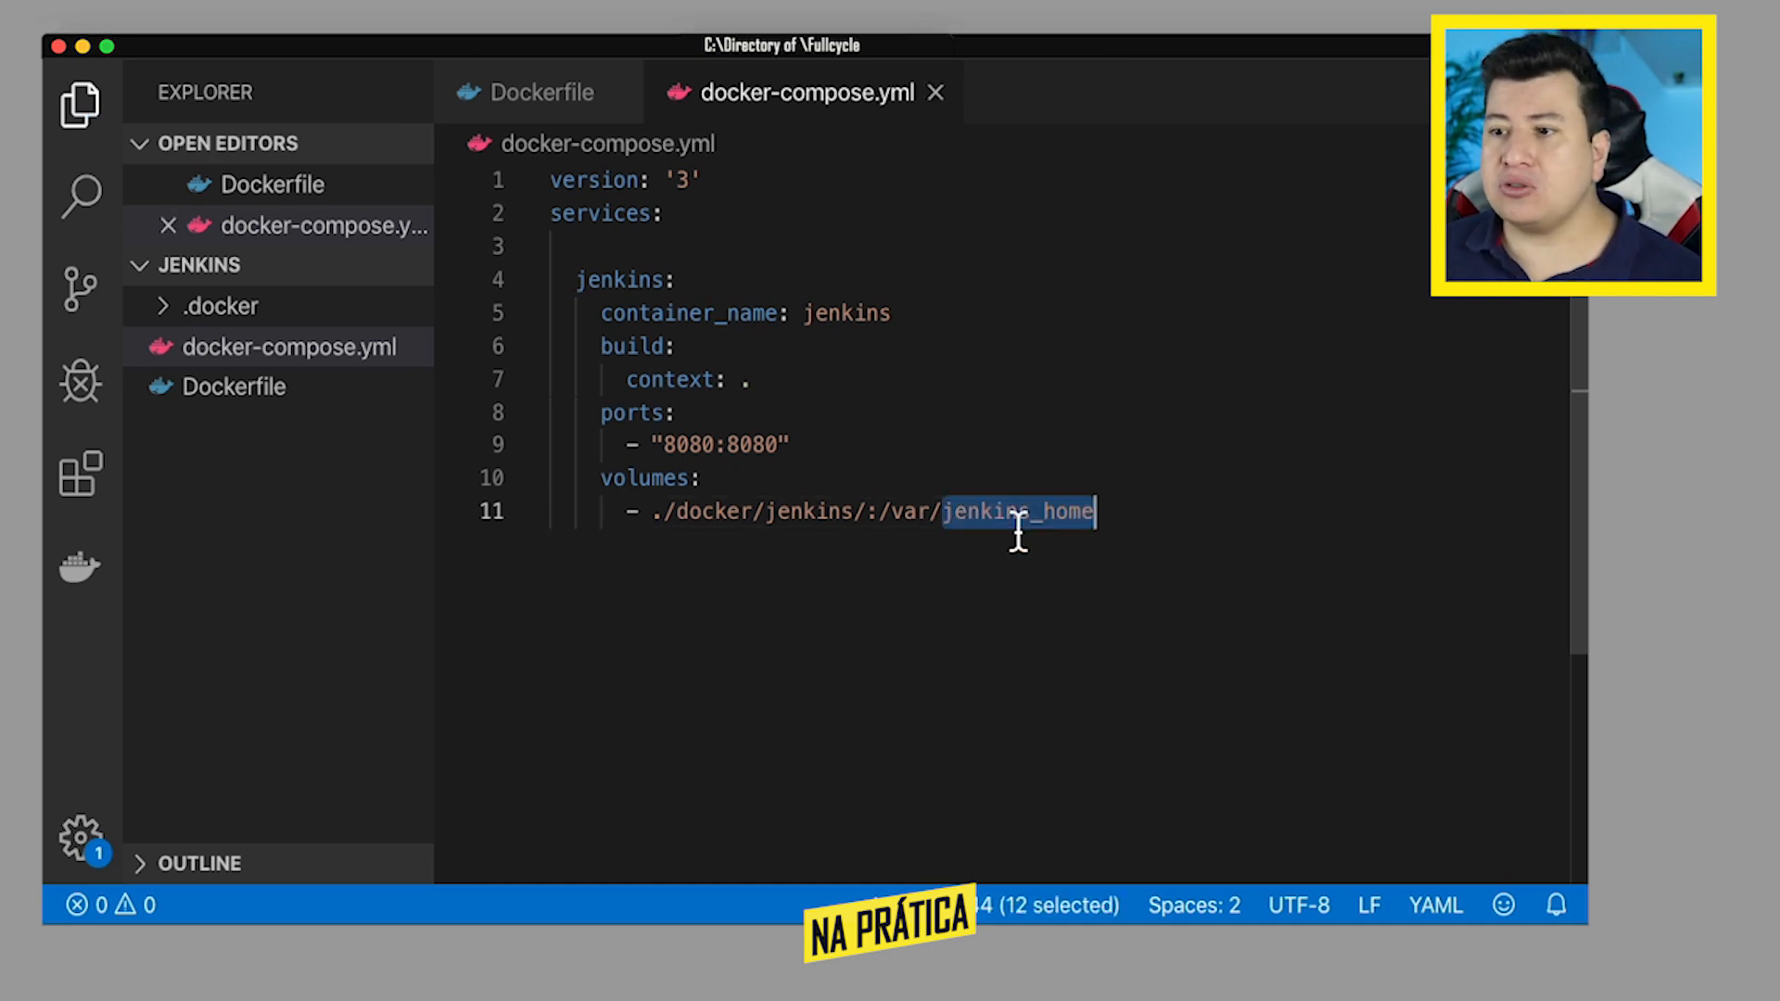
pyautogui.click(1016, 527)
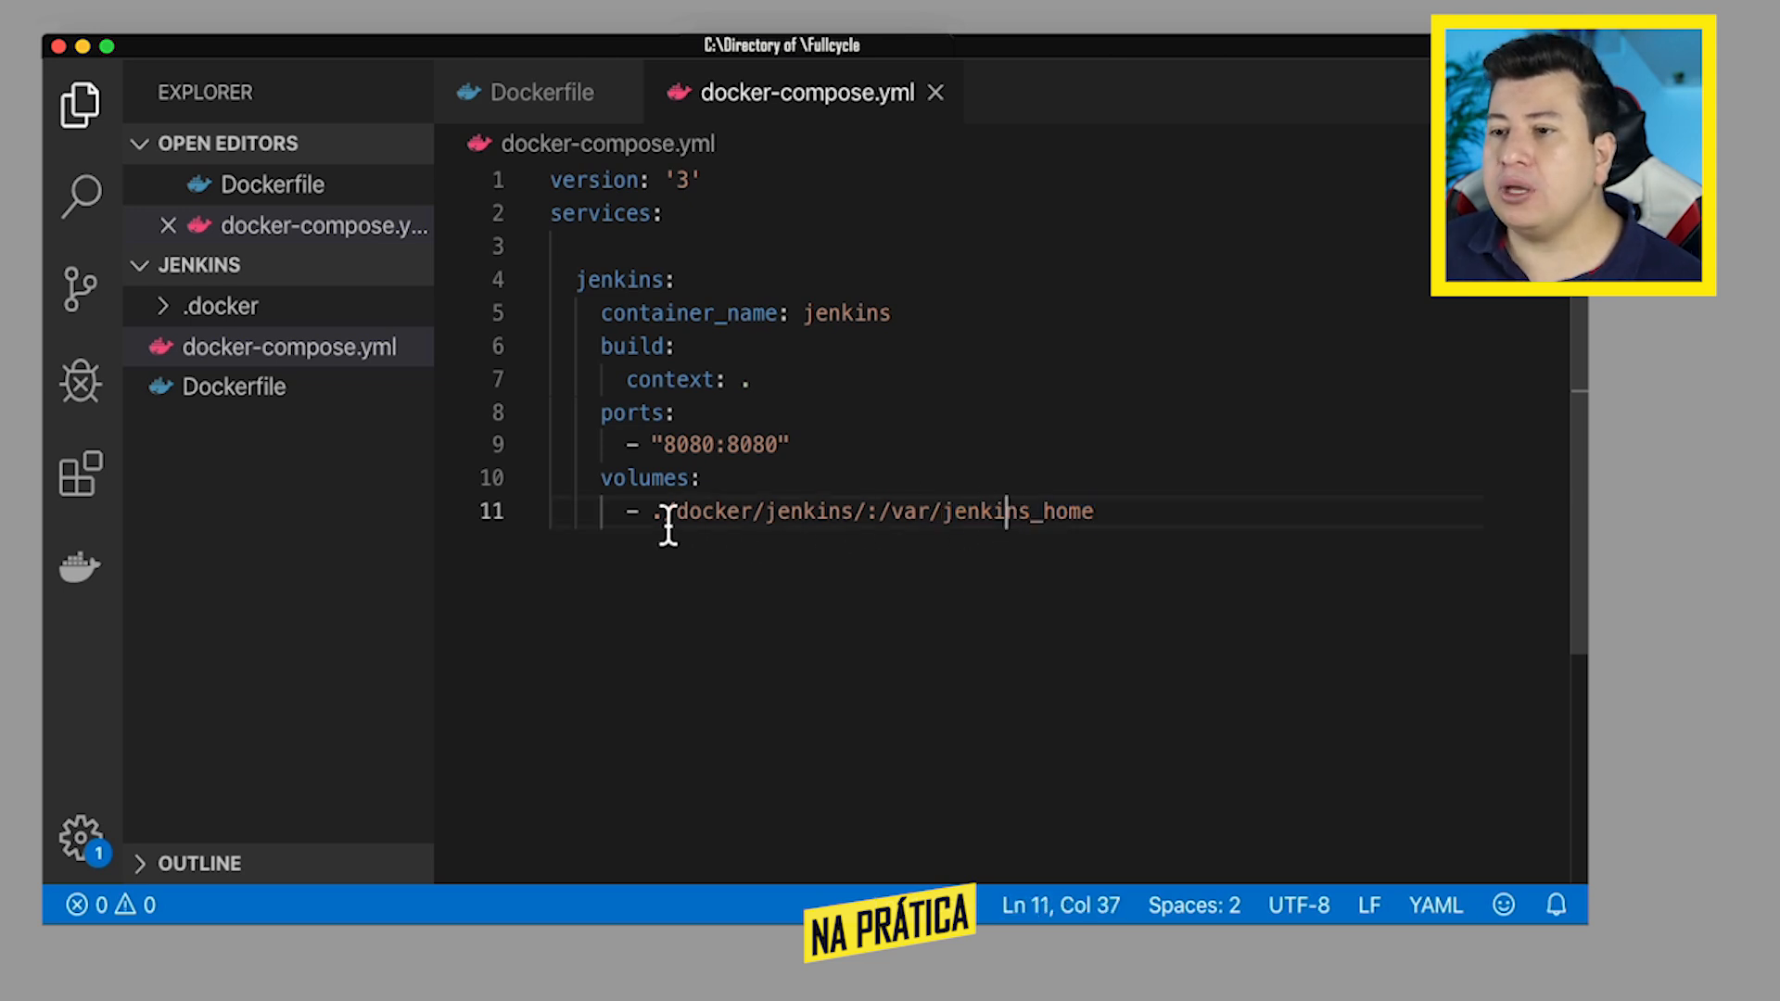
pyautogui.moveTo(872, 517); pyautogui.dragTo(664, 513)
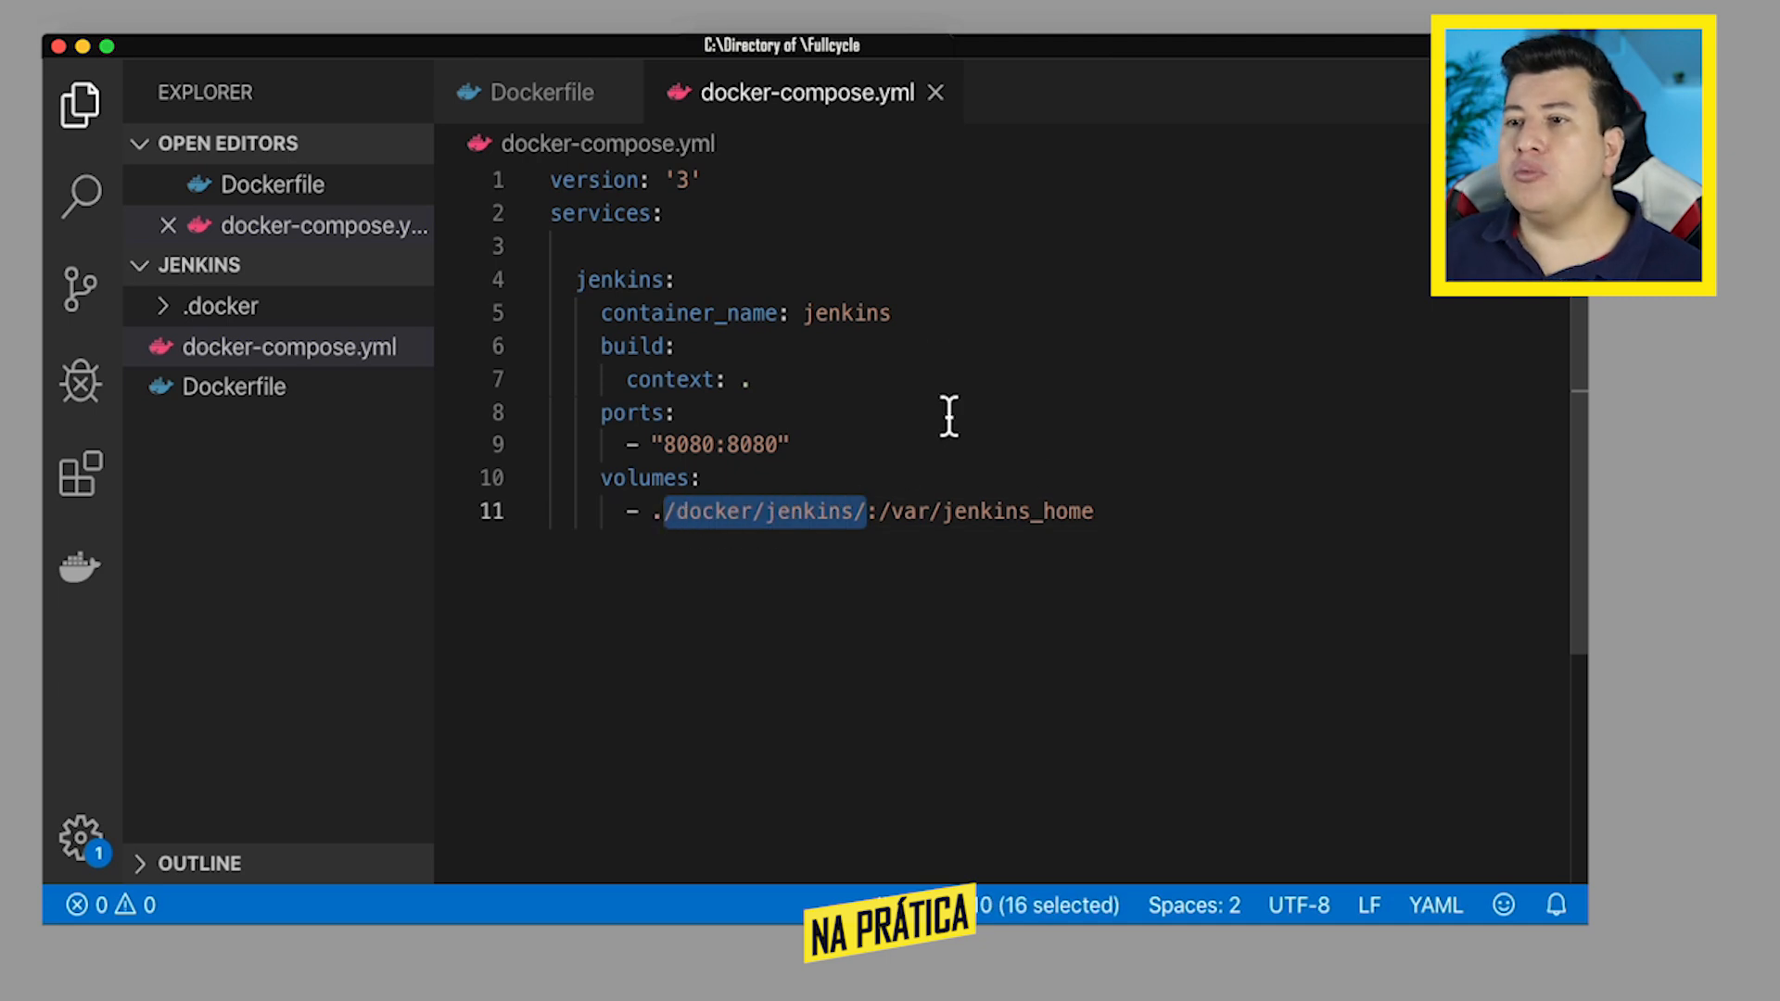
pyautogui.click(1021, 517)
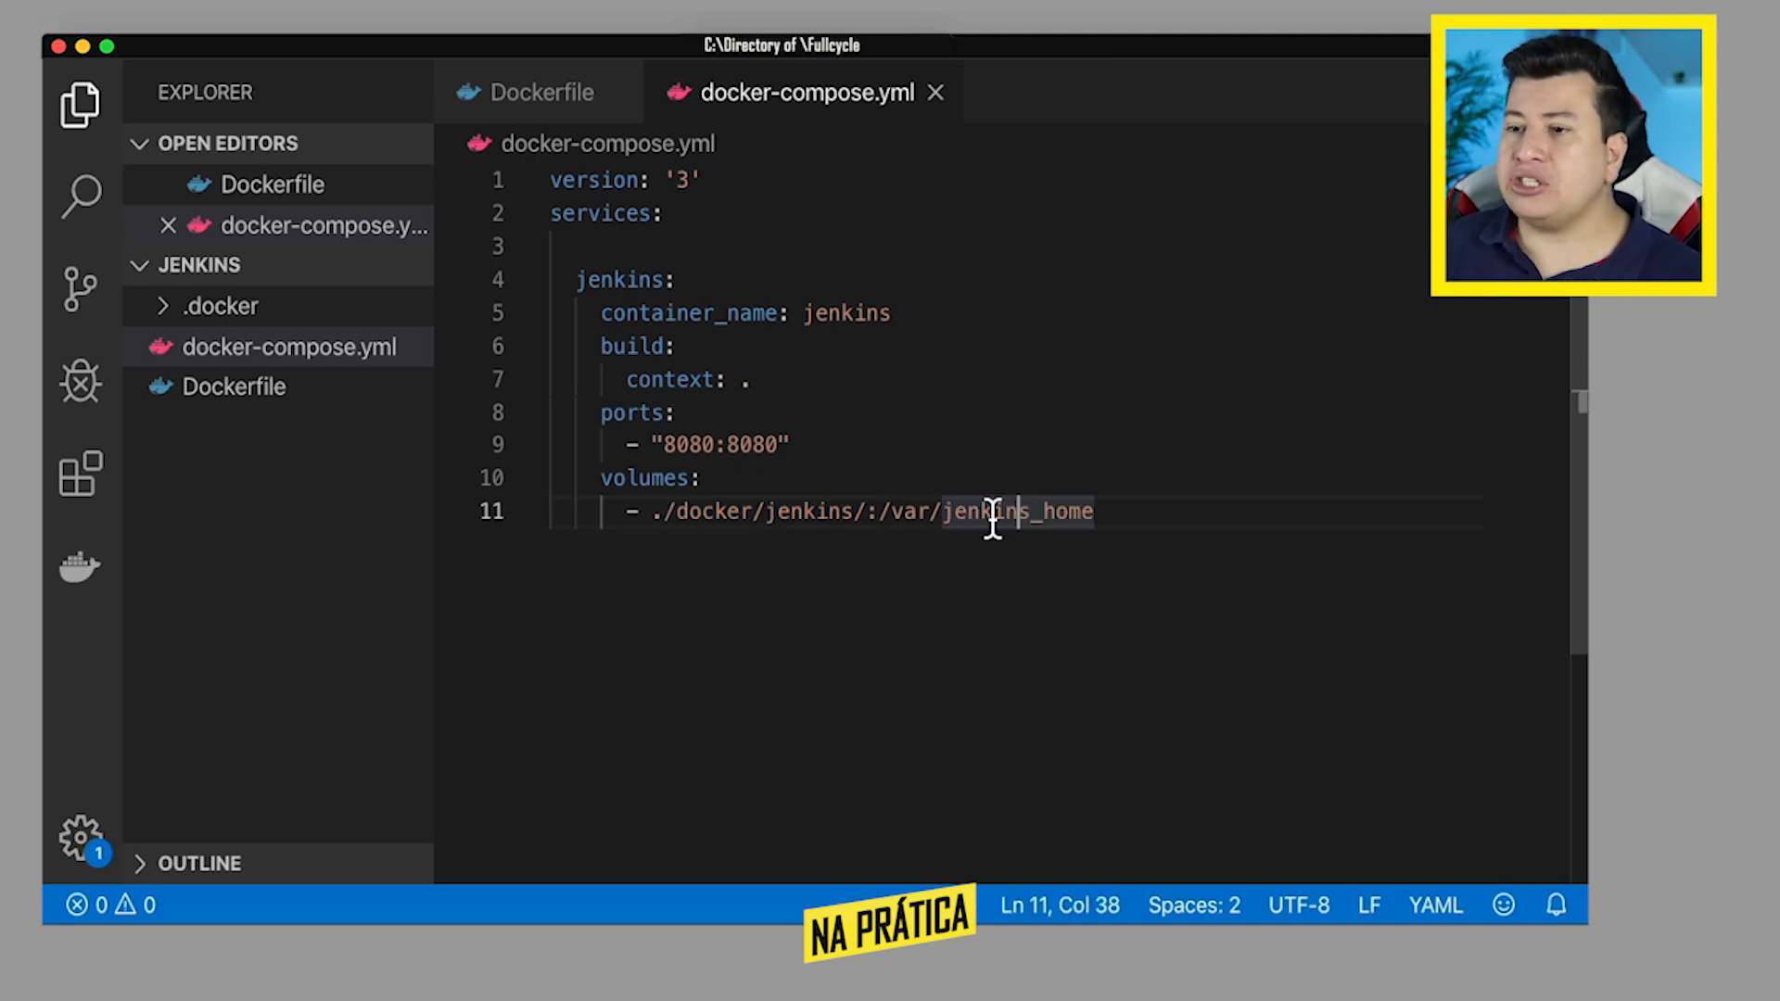
pyautogui.moveTo(659, 515); pyautogui.dragTo(866, 510)
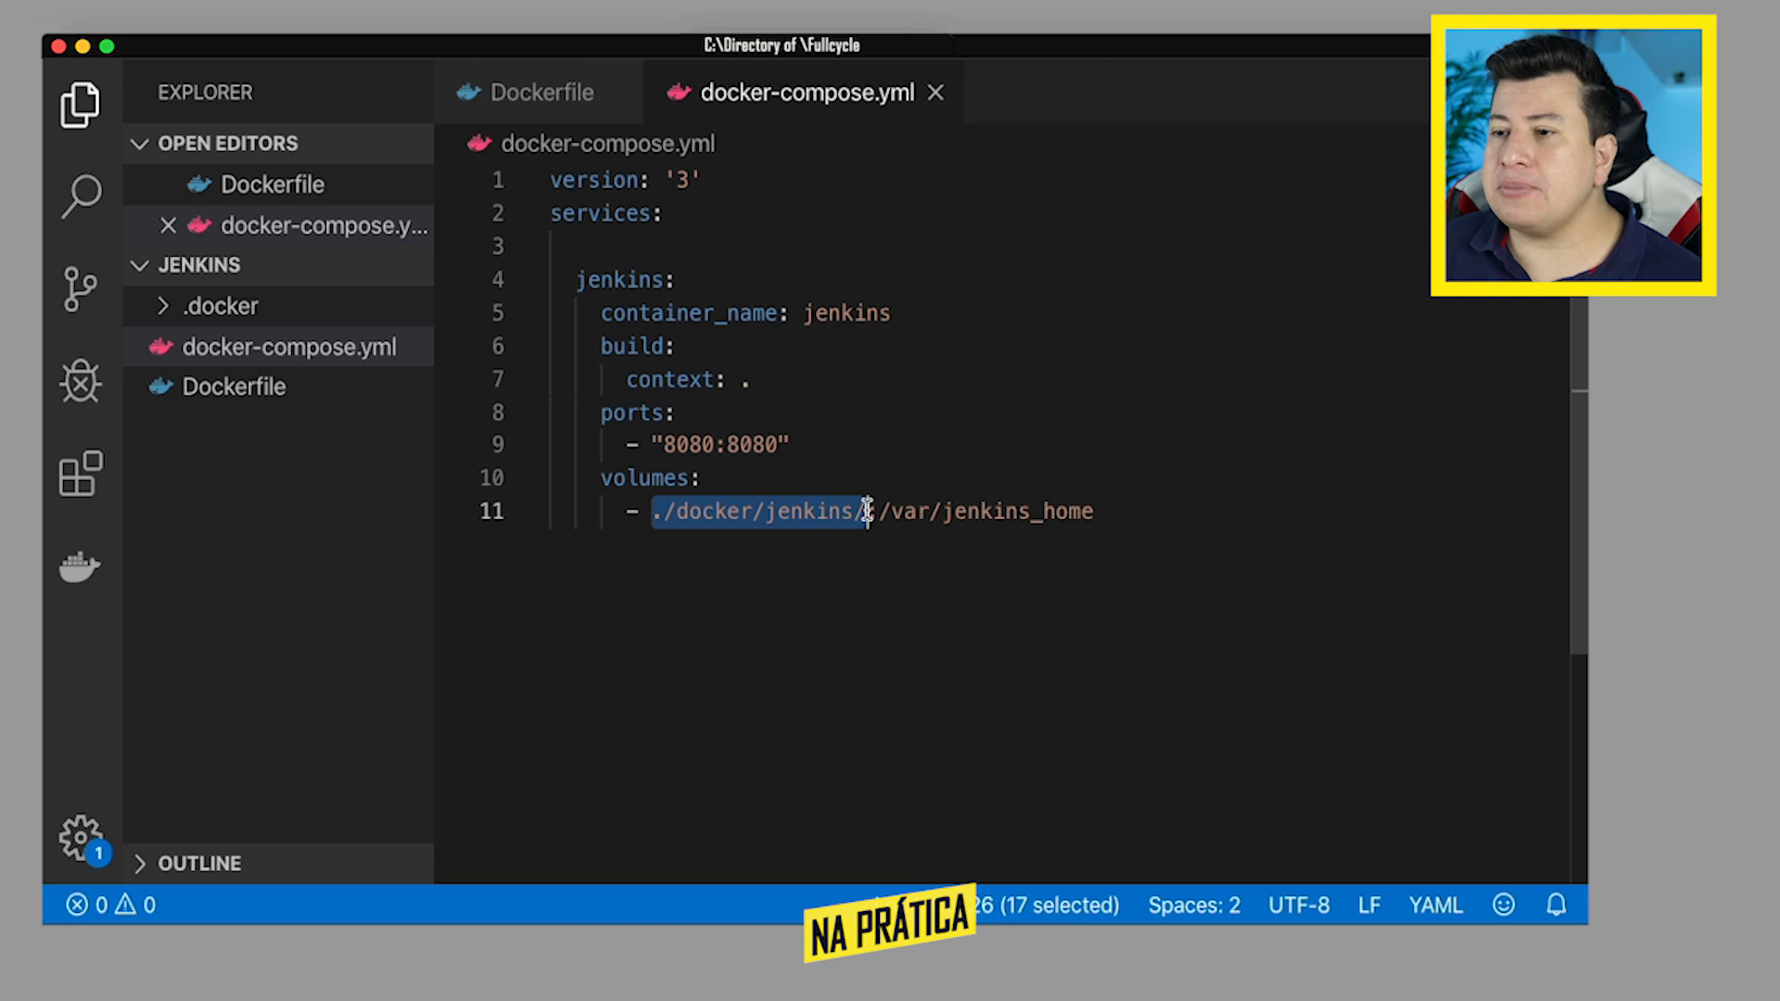
pyautogui.click(944, 510)
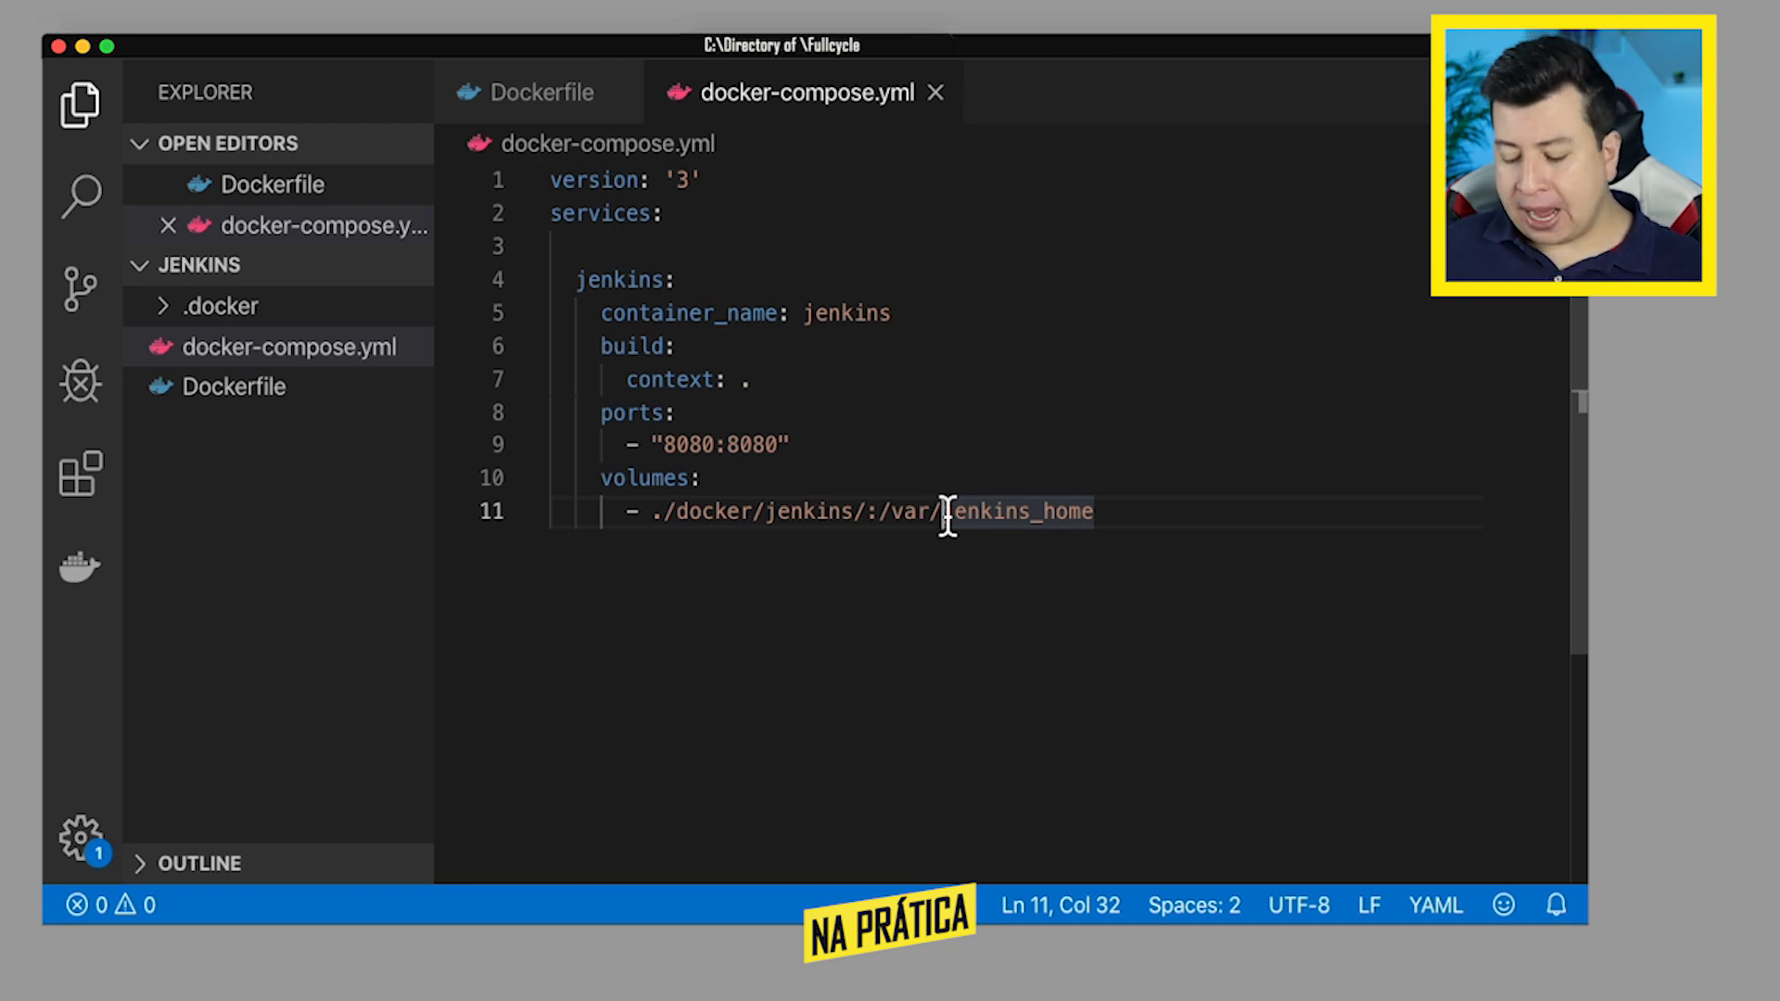
# - Switch to the terminal and stop and remove the existing containers with docker-compose down
pyautogui.press('super+Tab')
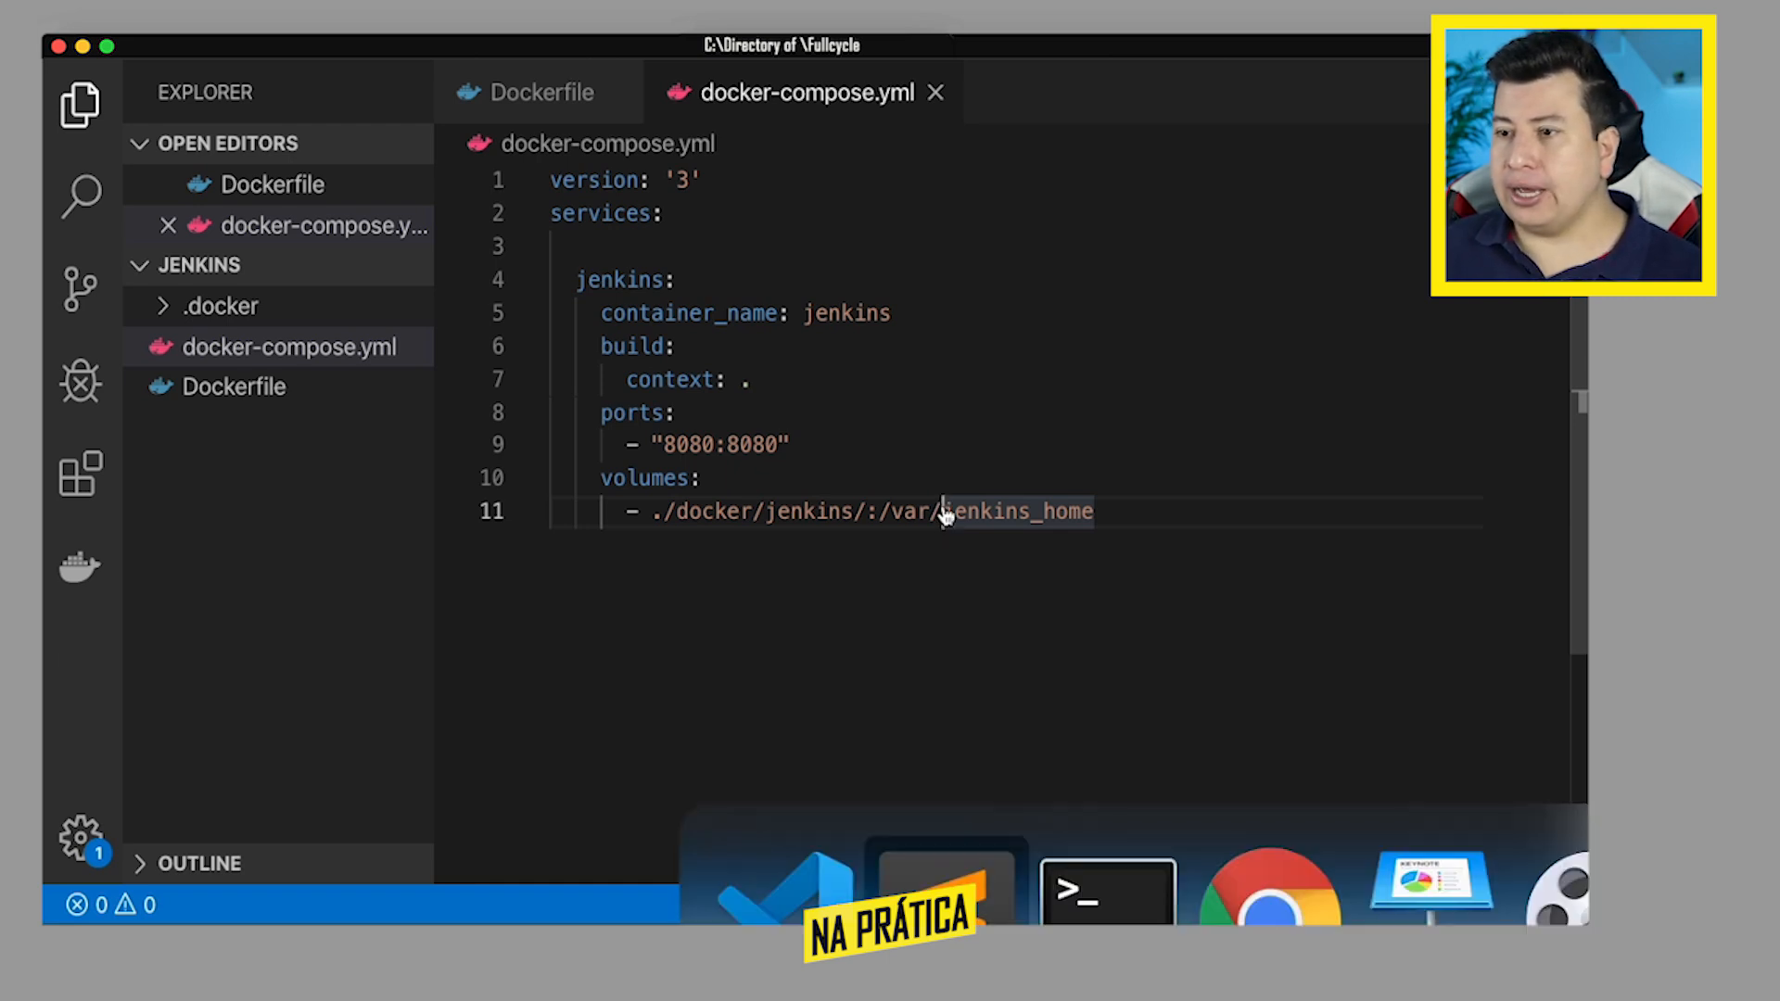
pyautogui.press('super+Tab')
pyautogui.write('docker-compose down')
pyautogui.press('Return')
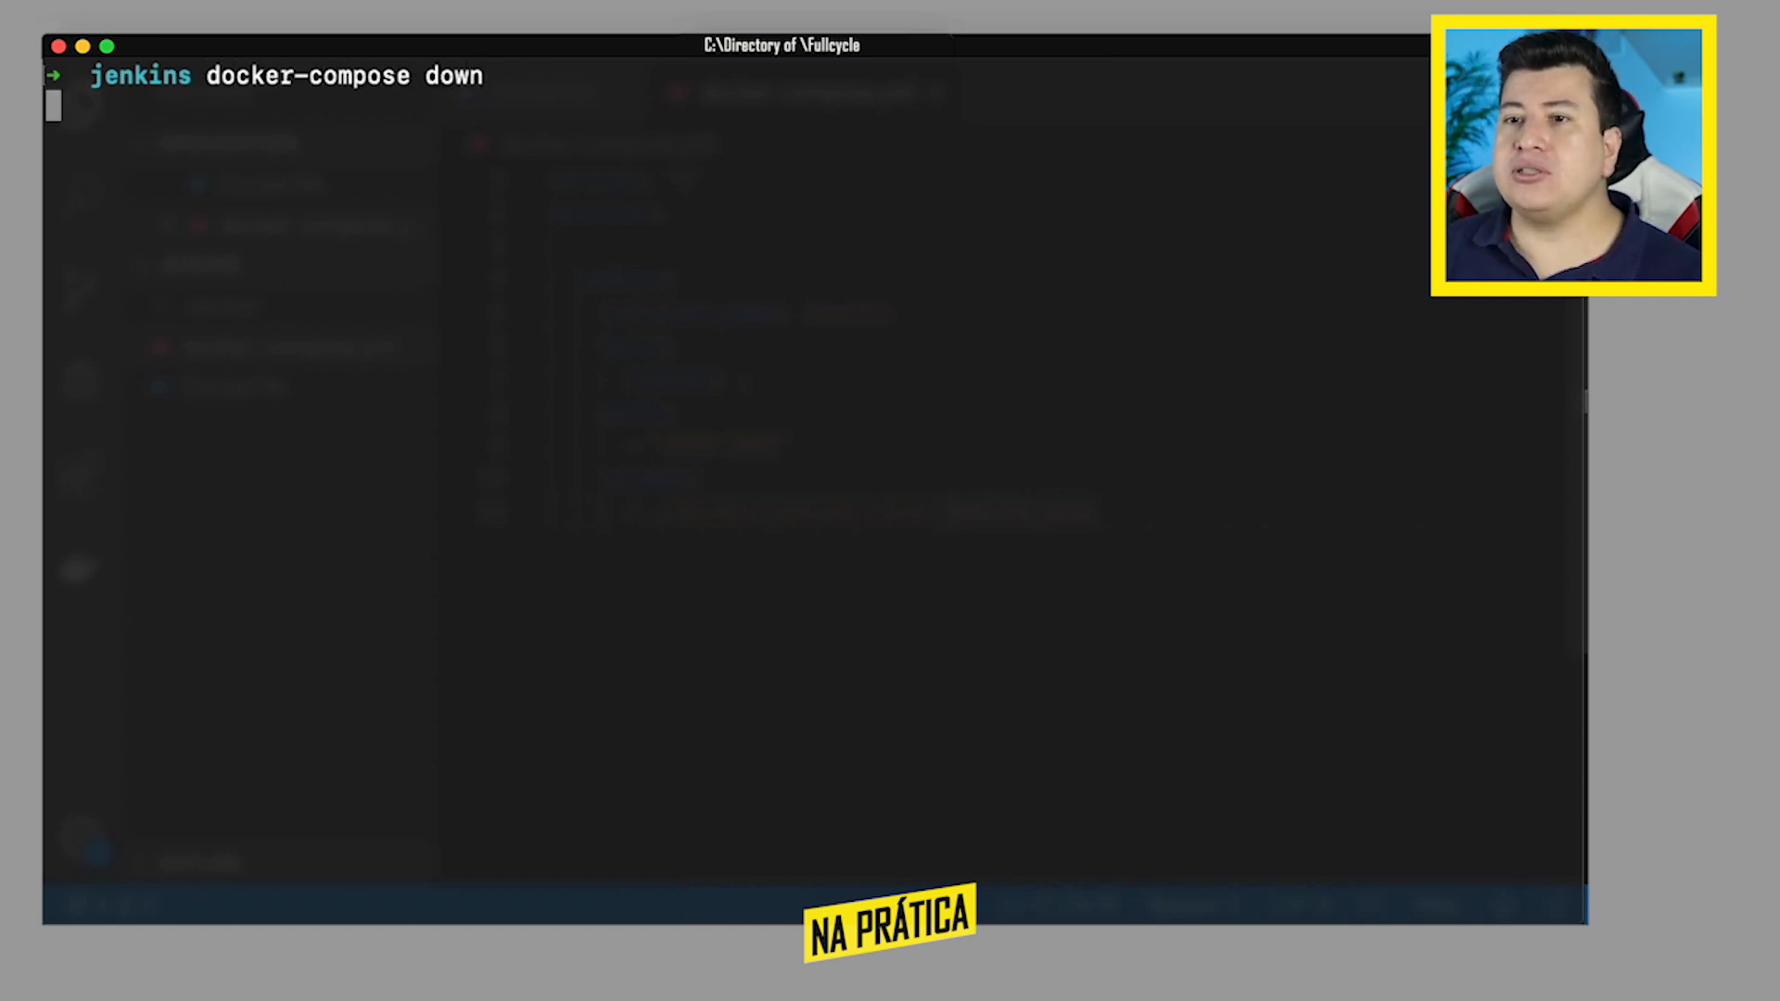
# - Clear the terminal and start the Jenkins container in detached mode with docker-compose up -d
pyautogui.write('cl')
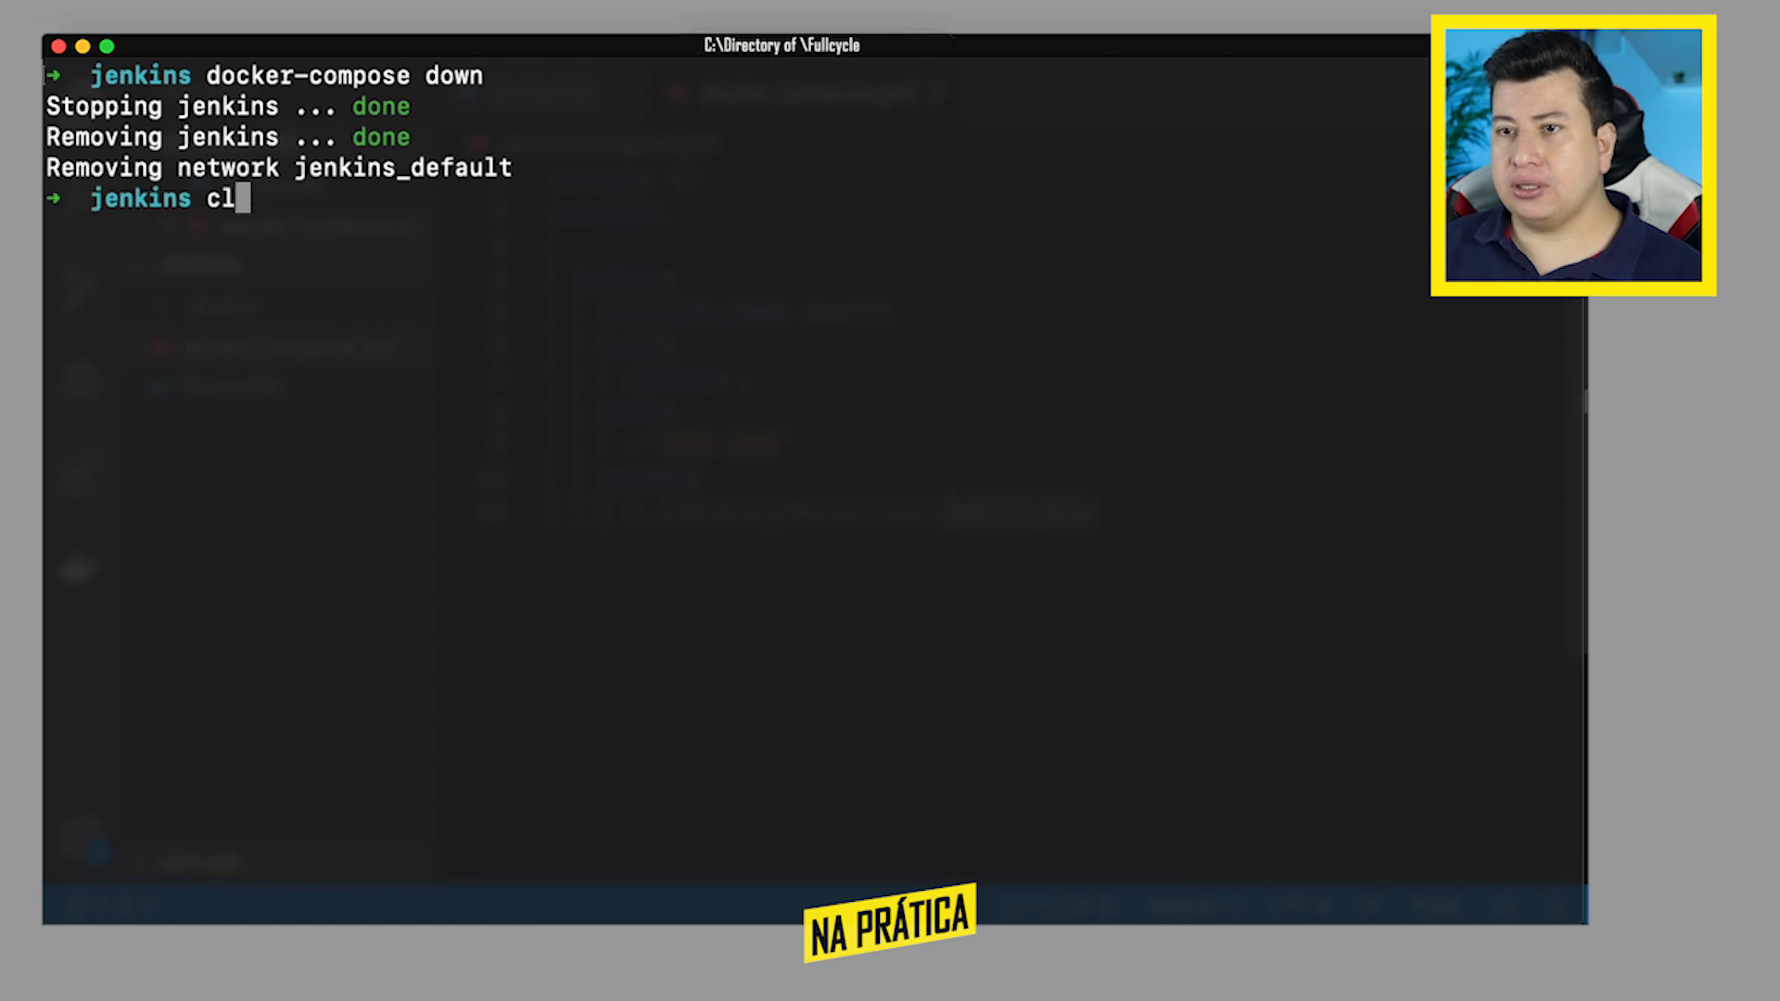
pyautogui.write('ear')
pyautogui.press('Return')
pyautogui.write('docker')
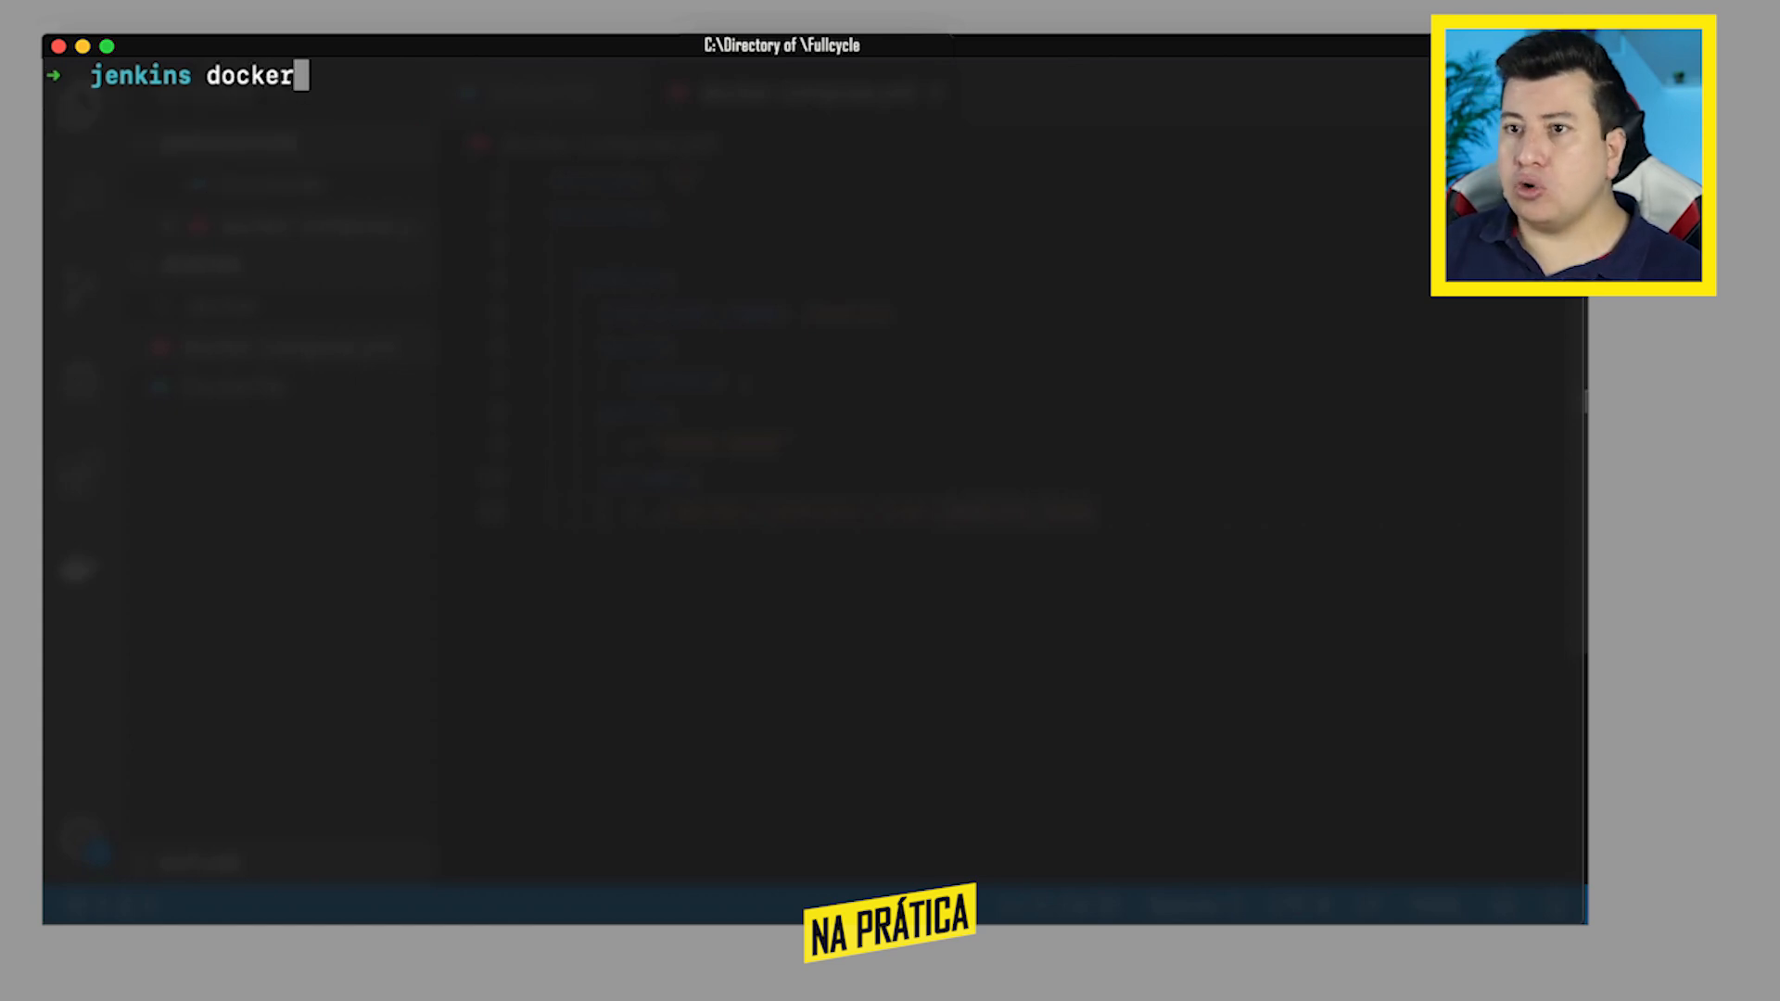
pyautogui.write('-compose up -d')
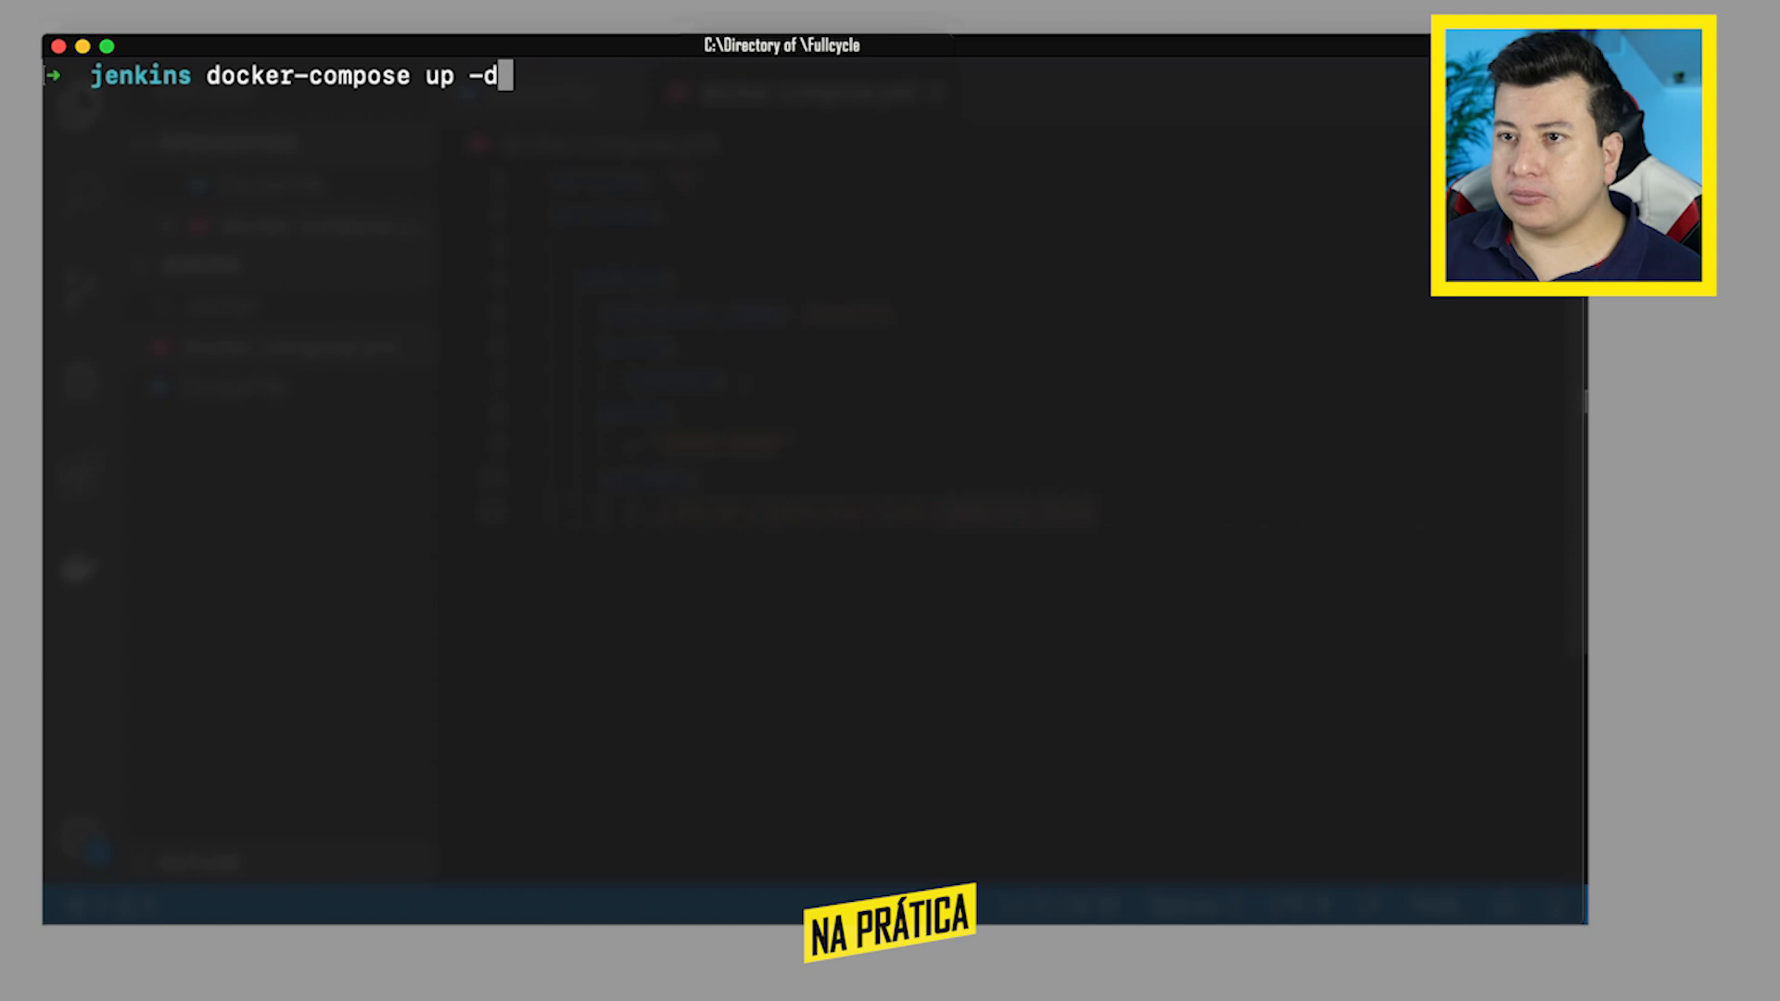
pyautogui.press('Return')
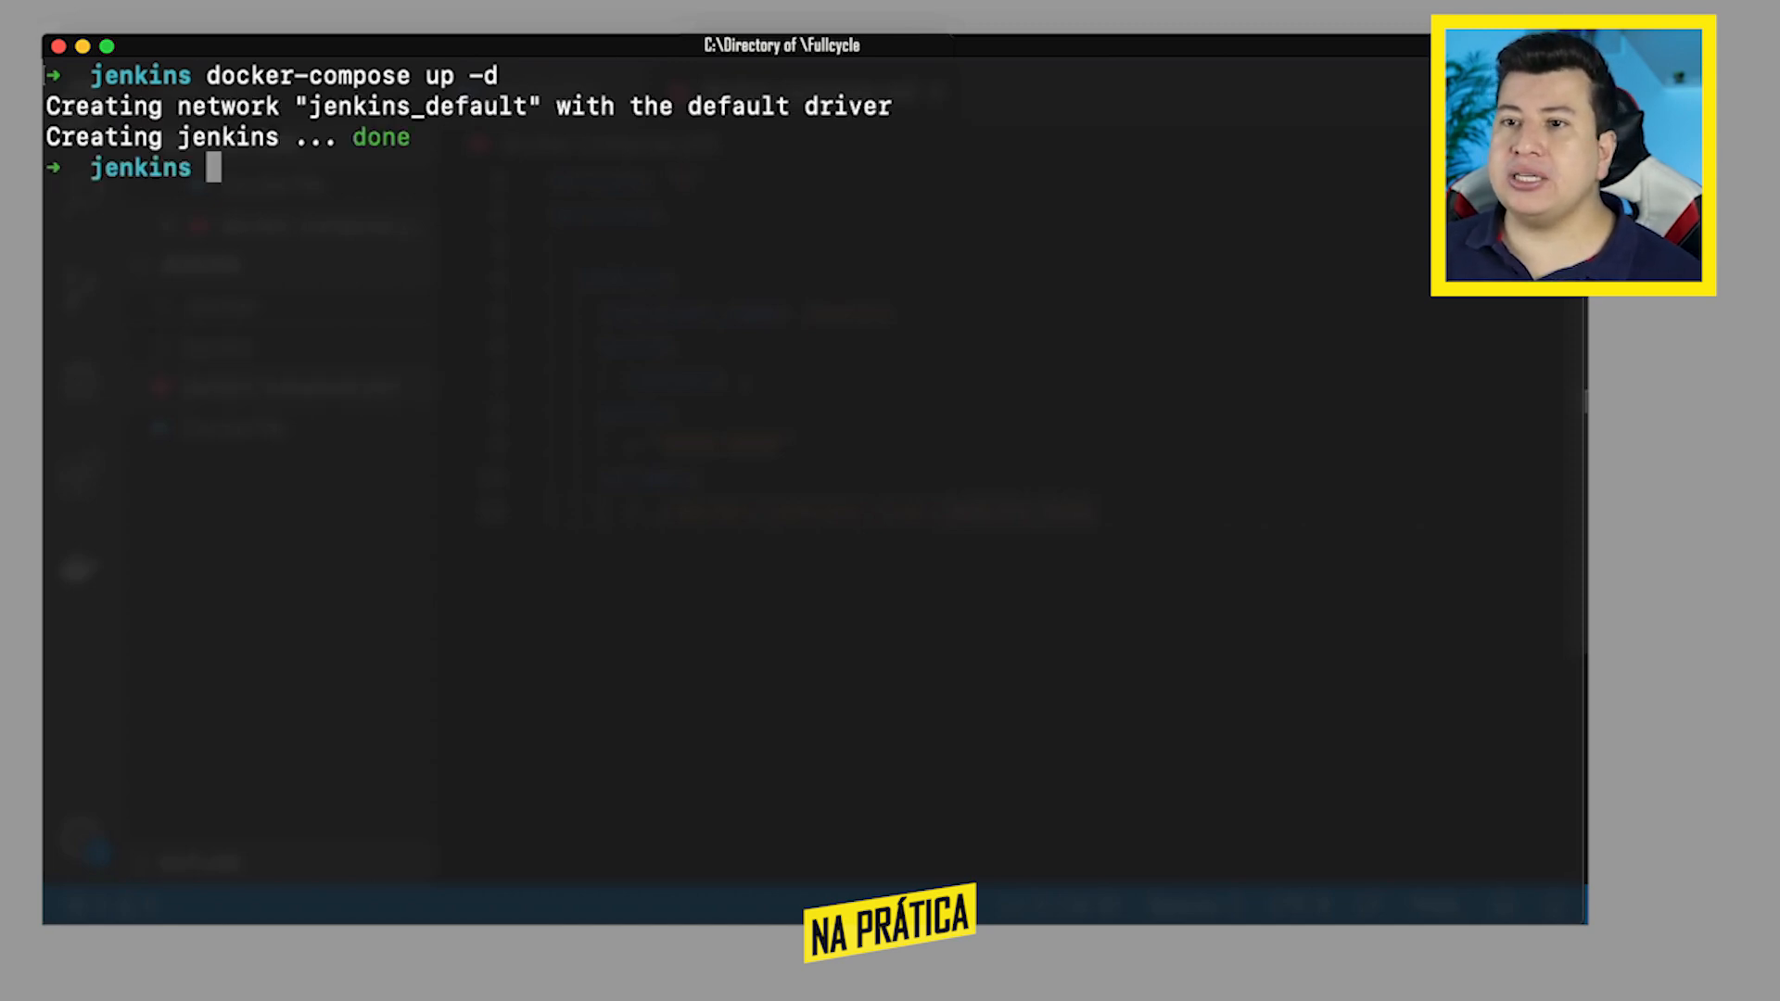
# - List the compose containers with docker-compose ps to check the jenkins container's state and port mapping
pyautogui.write('docker-compose ps')
pyautogui.press('Return')
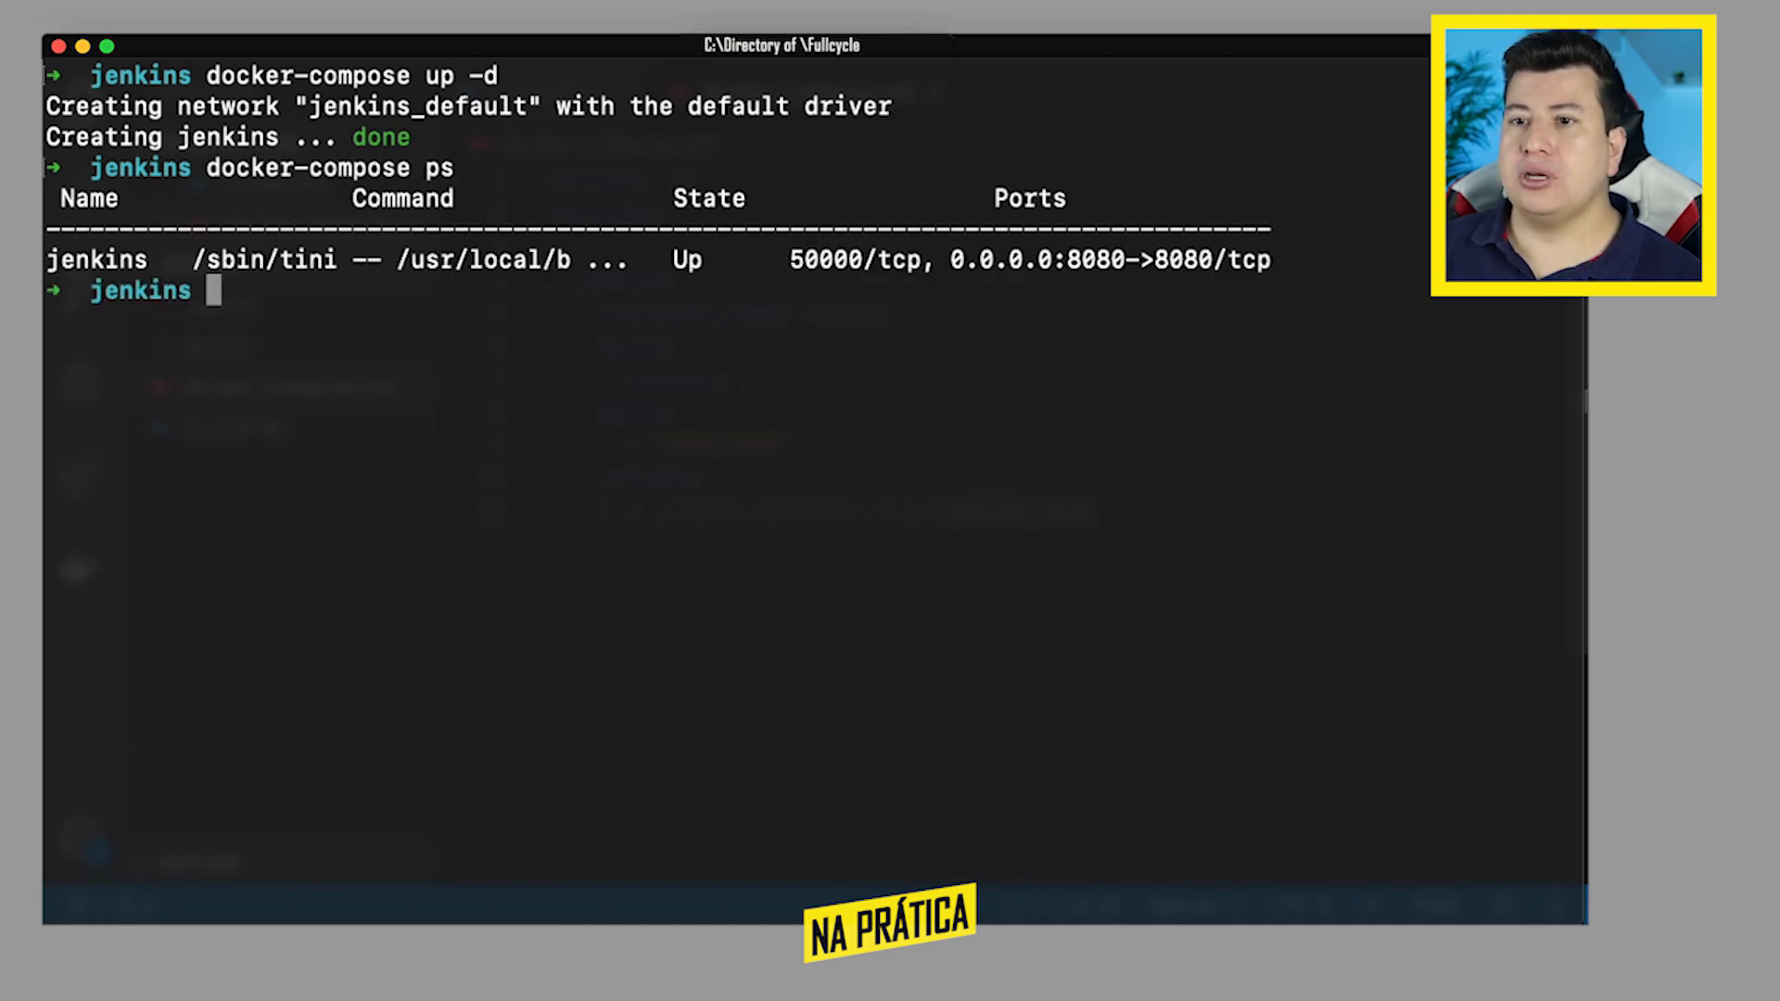
pyautogui.doubleClick(100, 258)
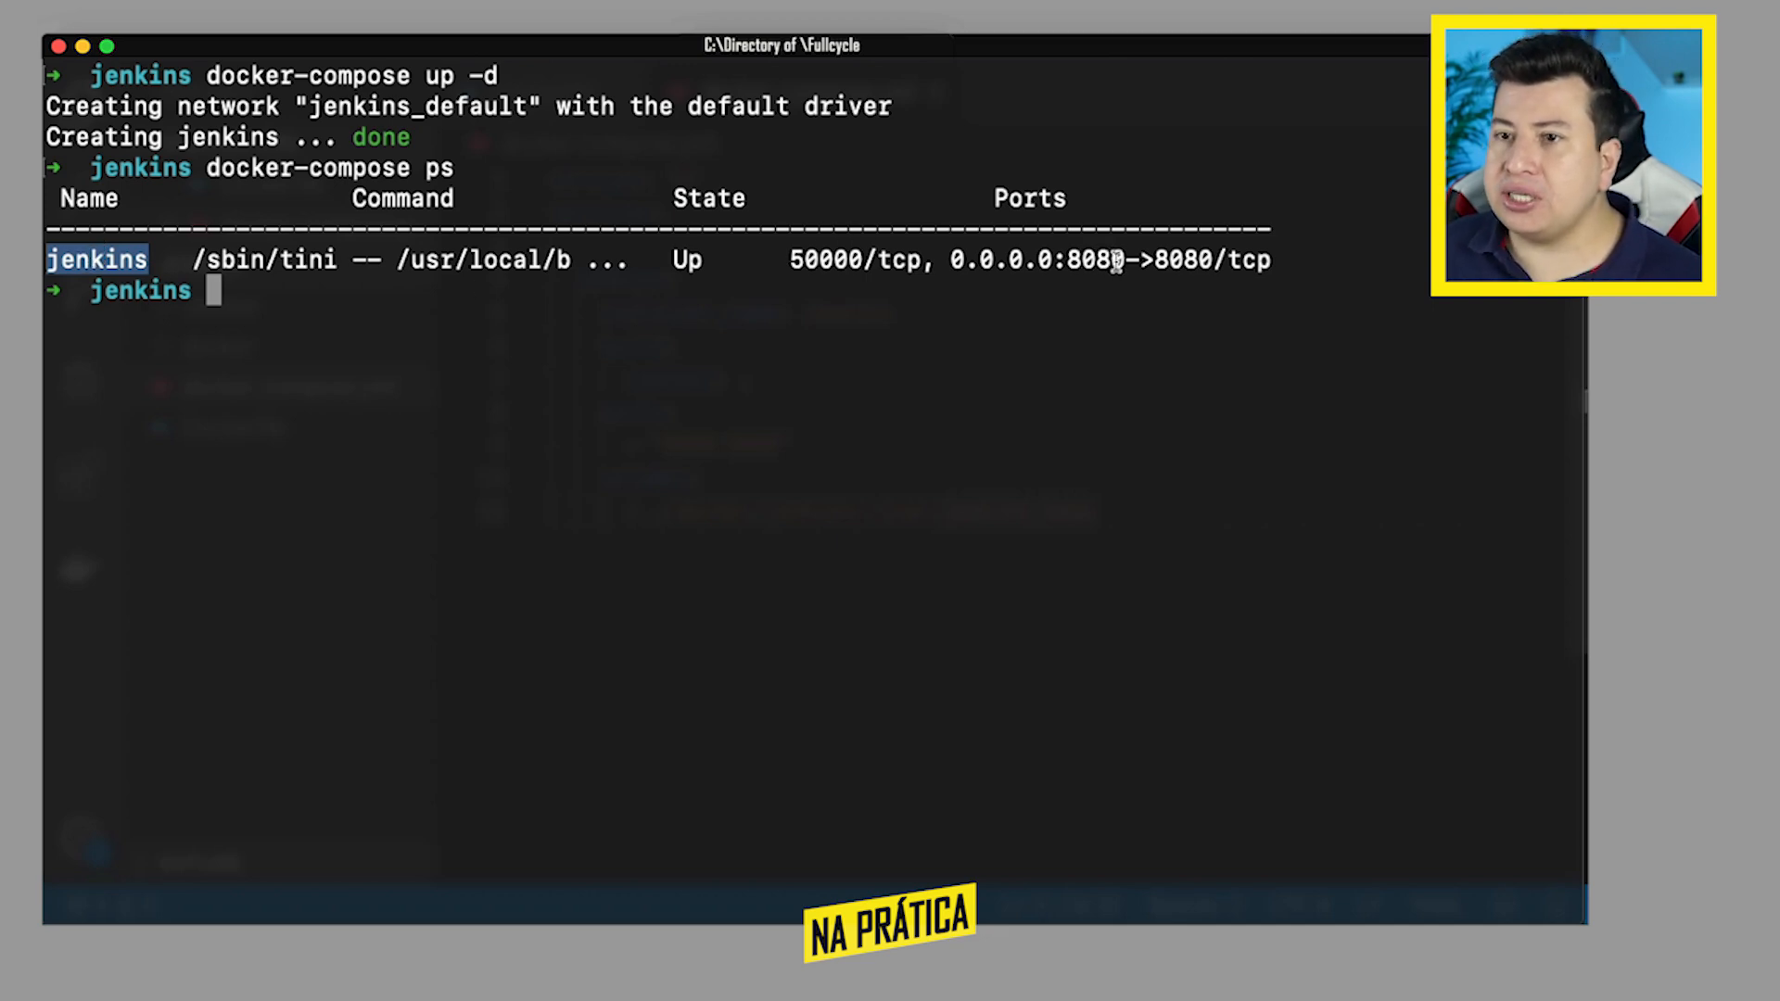
pyautogui.click(542, 301)
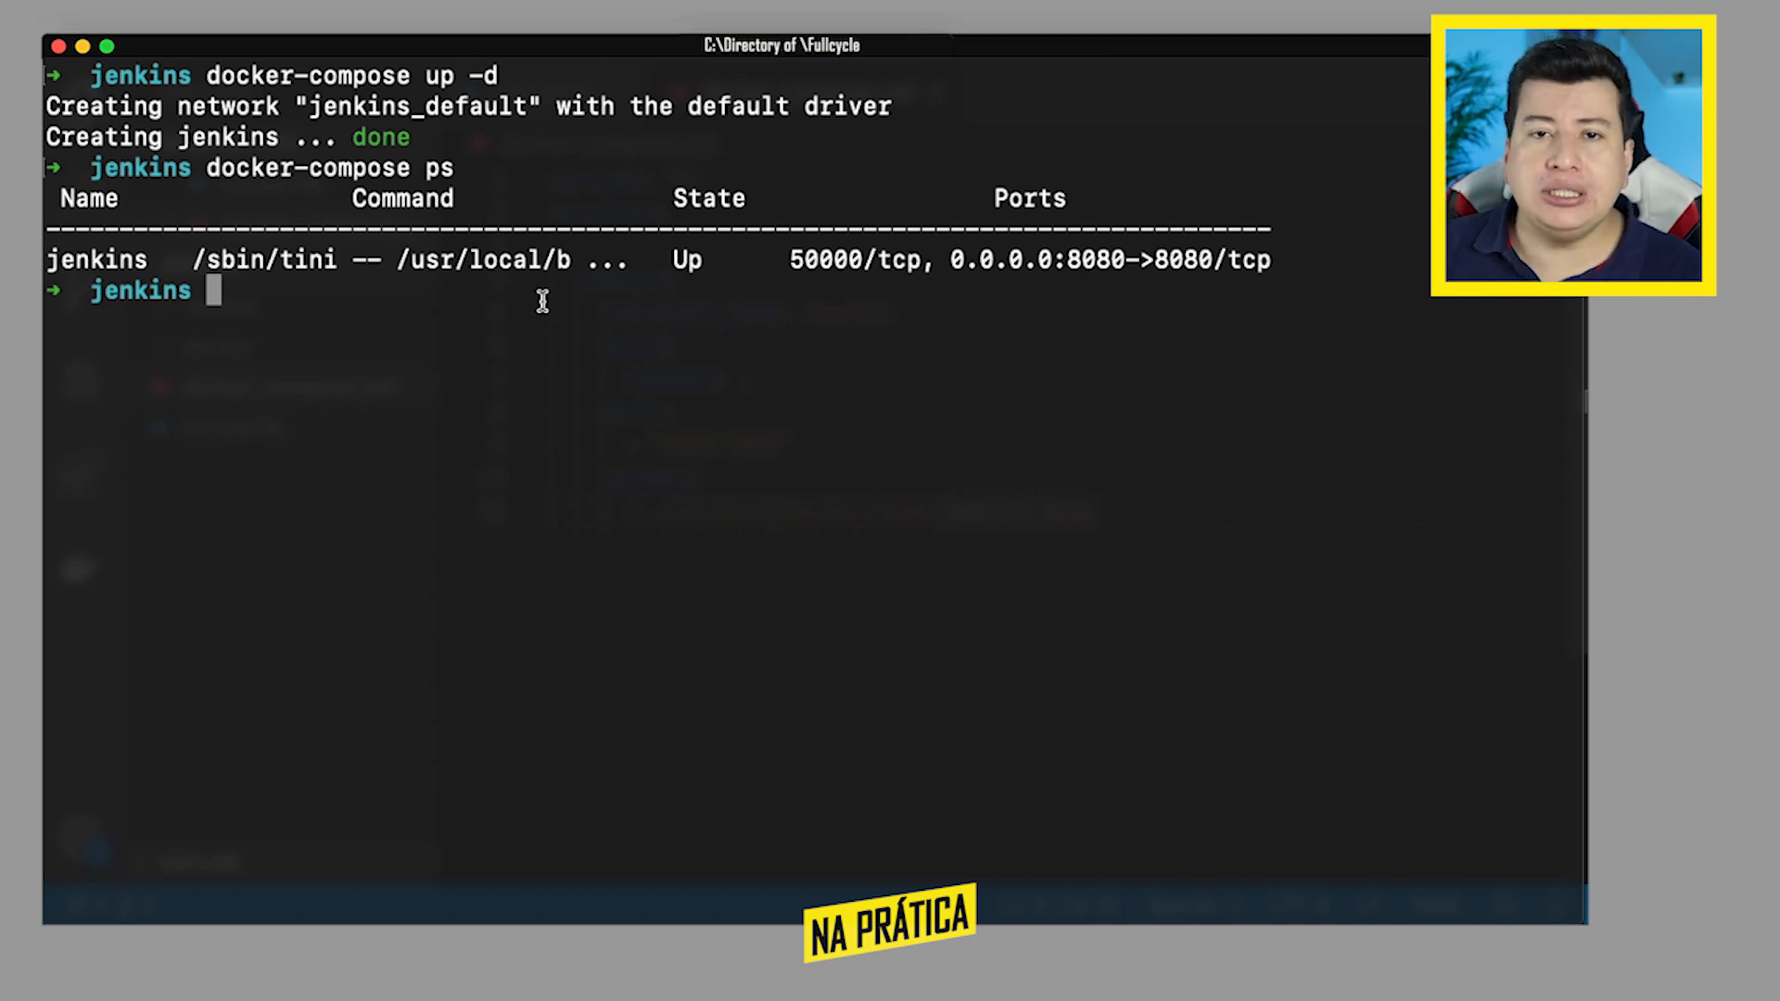
# - Switch to Chrome and open Jenkins at localhost:8080
pyautogui.press('super+Tab')
pyautogui.press('super+Tab')
pyautogui.press('super+Tab')
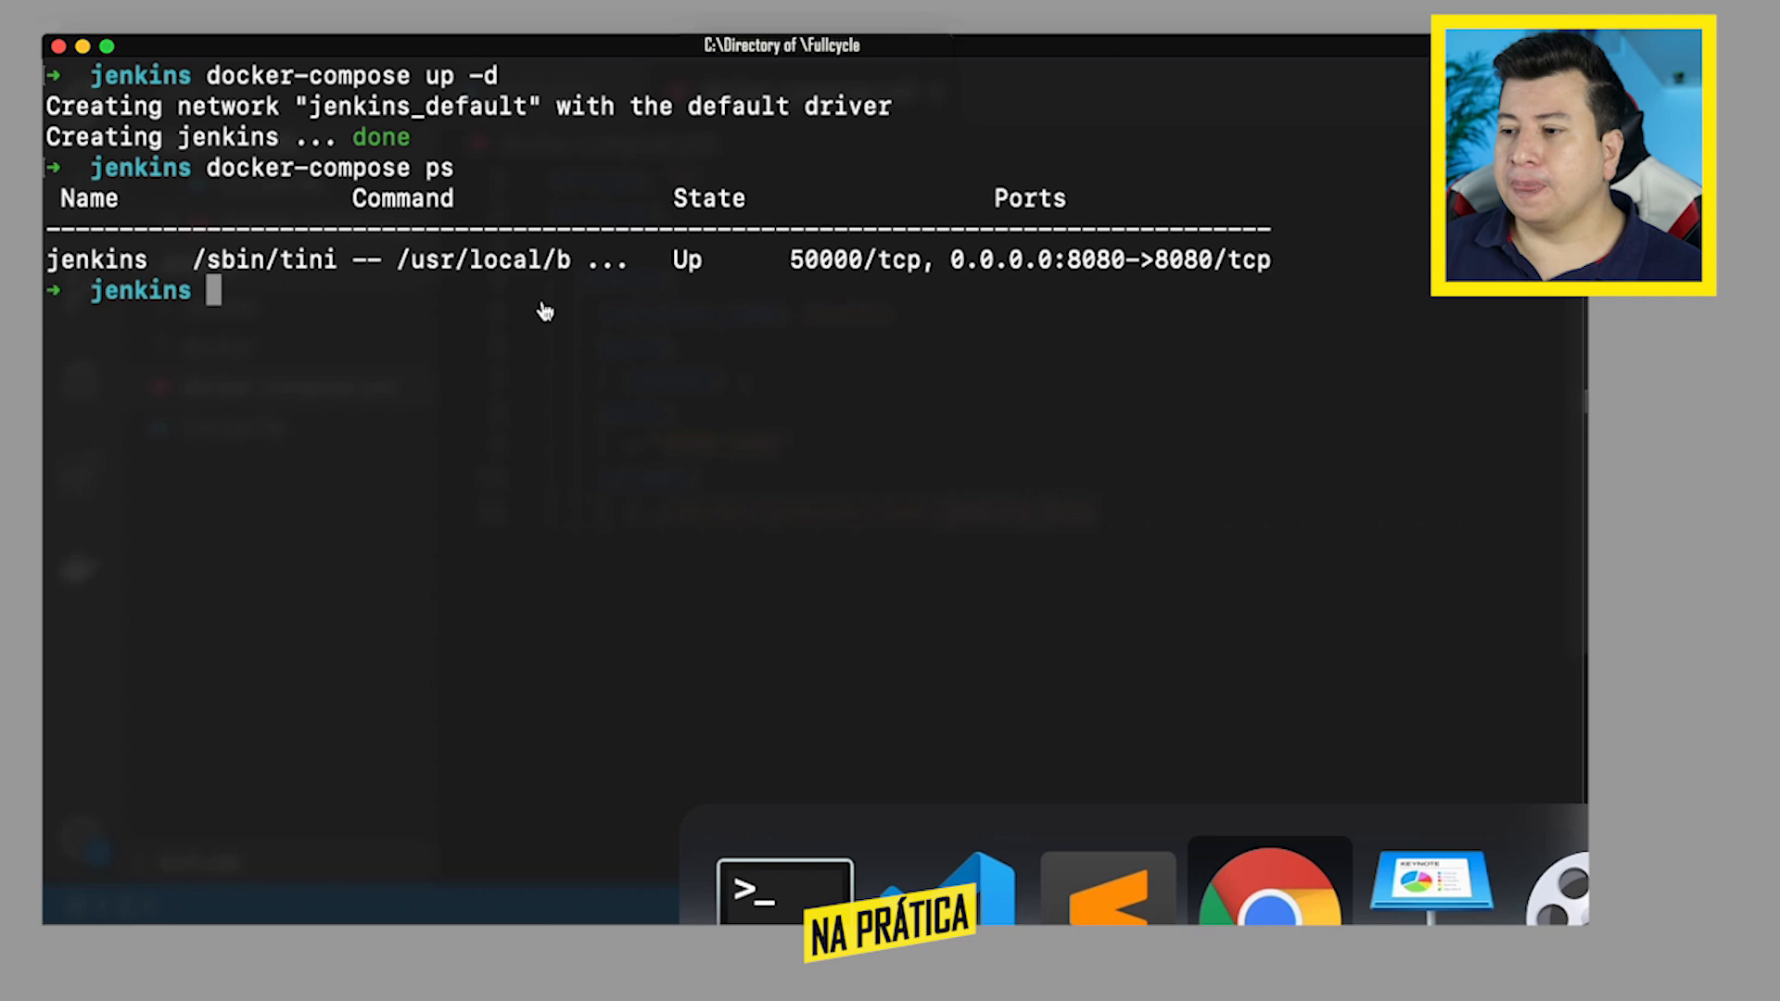
pyautogui.write('localhost:8080')
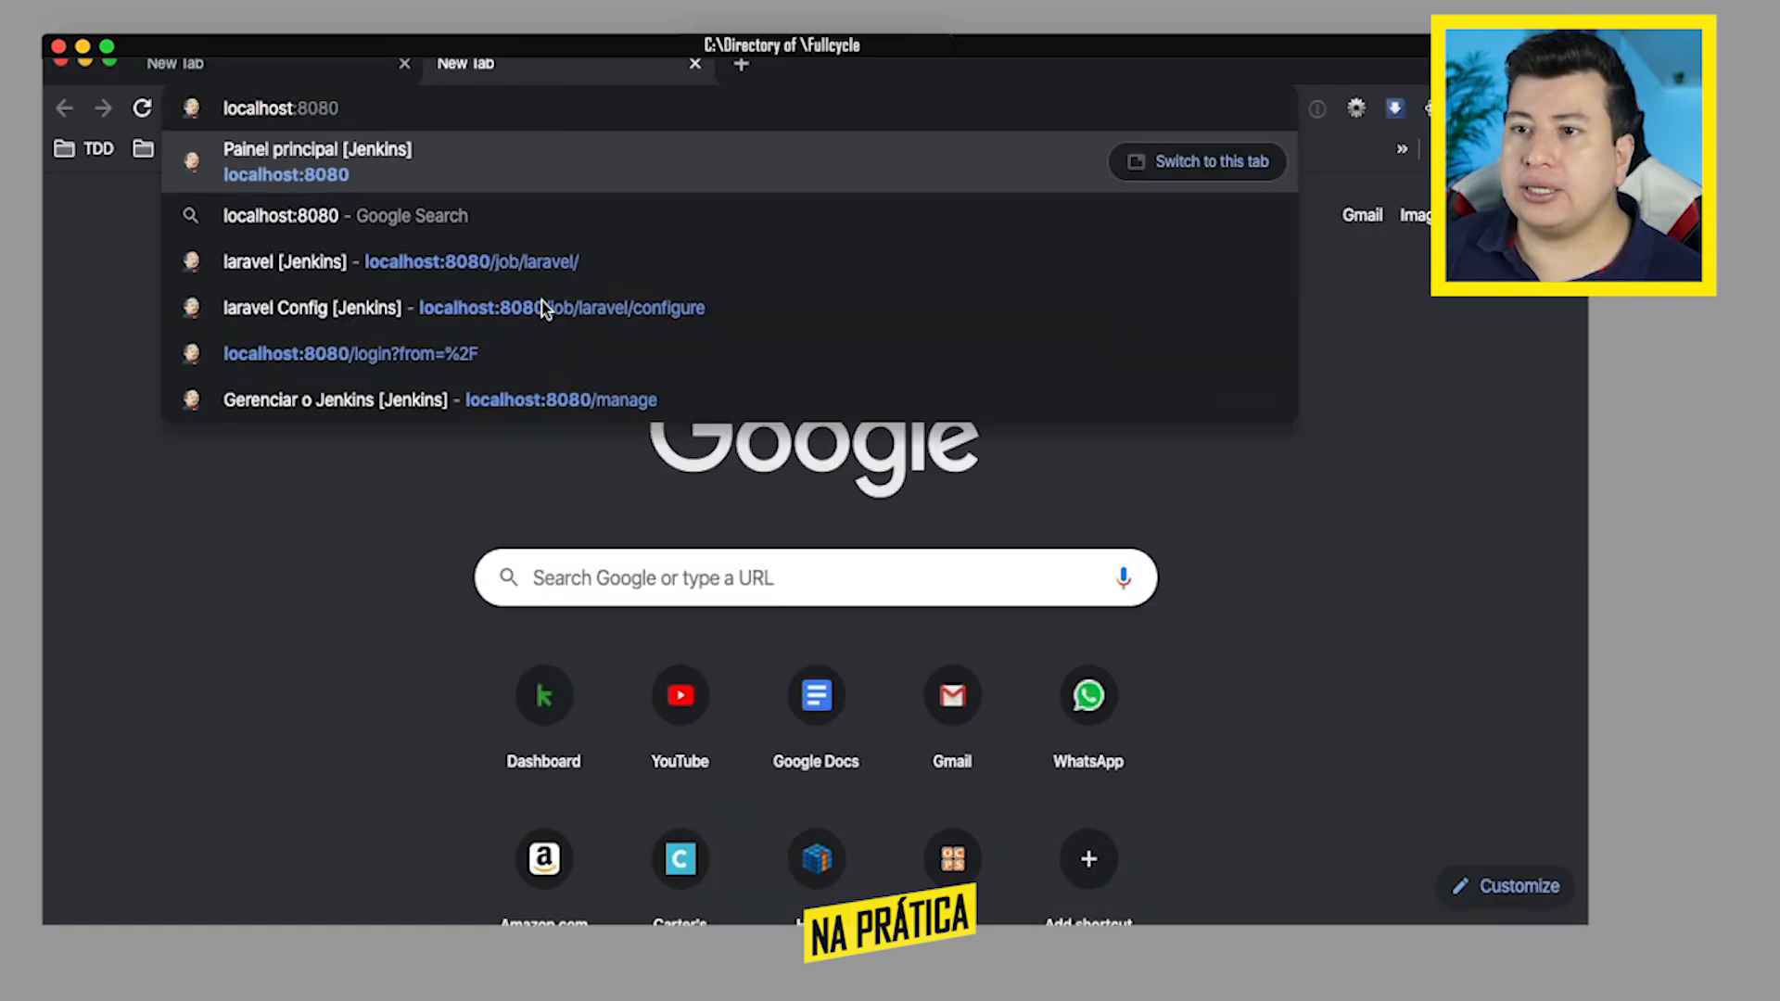
pyautogui.press('Return')
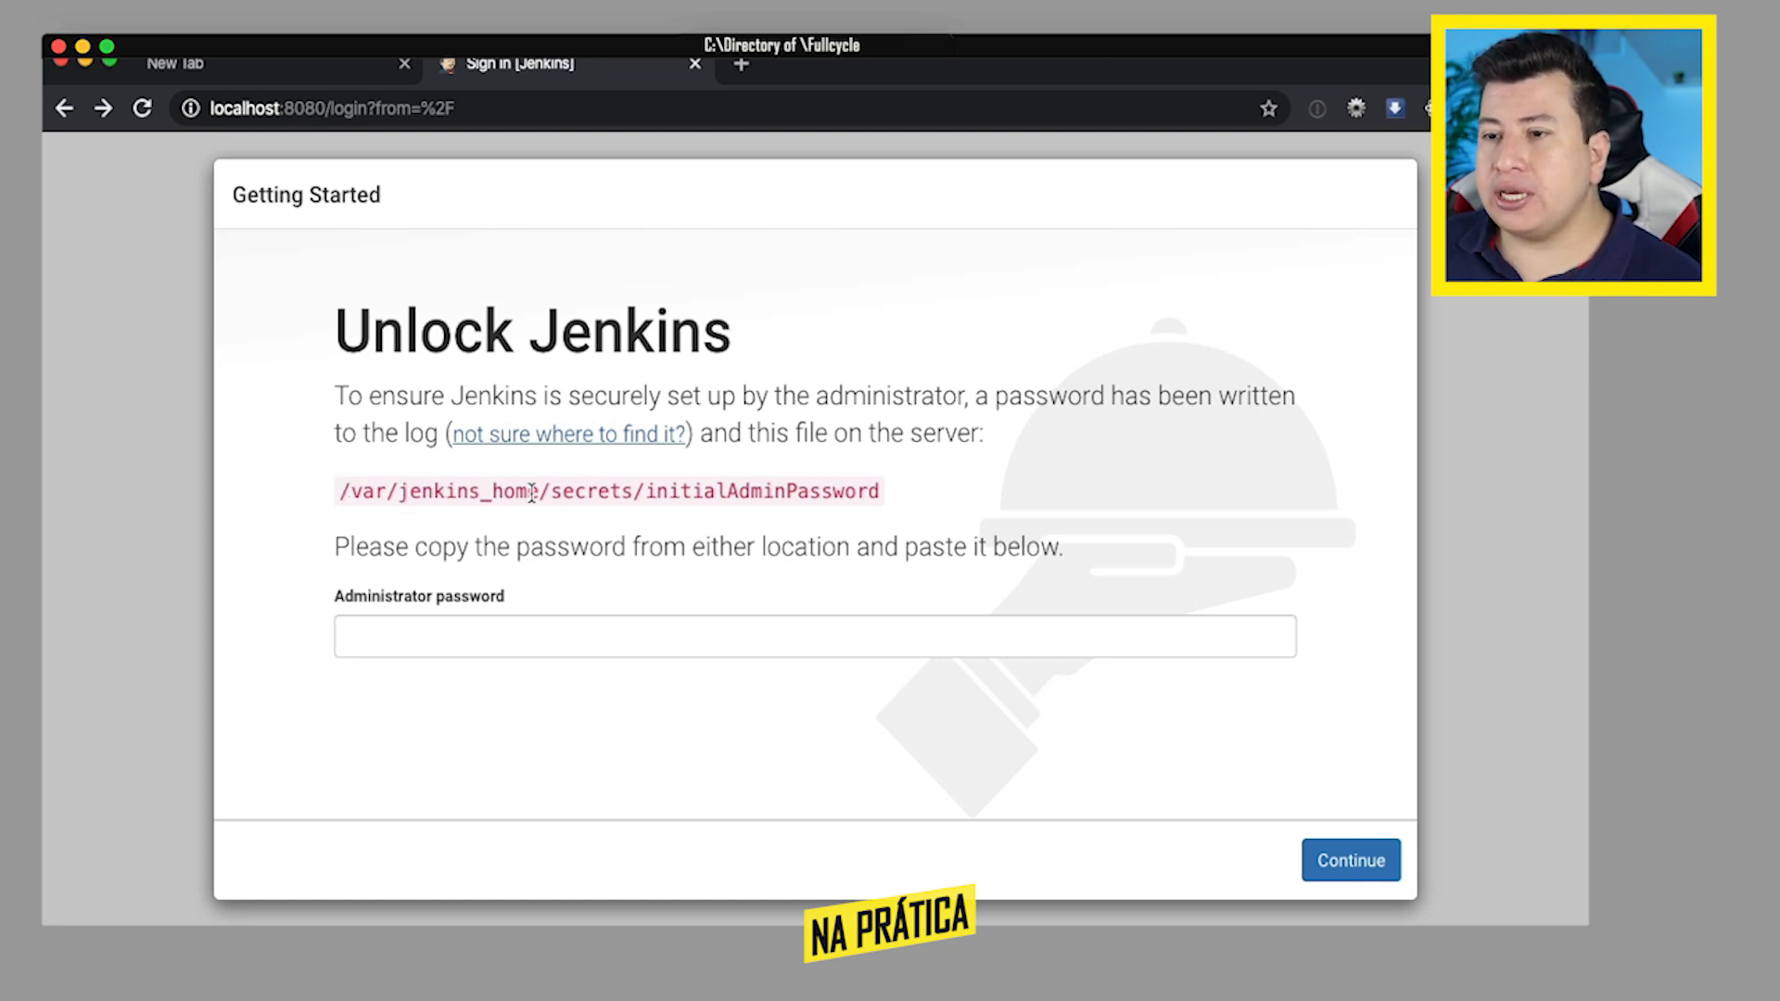
# - Compare the initialAdminPassword file path on the Unlock Jenkins page with the volume mapping in docker-compose.yml in VS Code
pyautogui.doubleClick(753, 491)
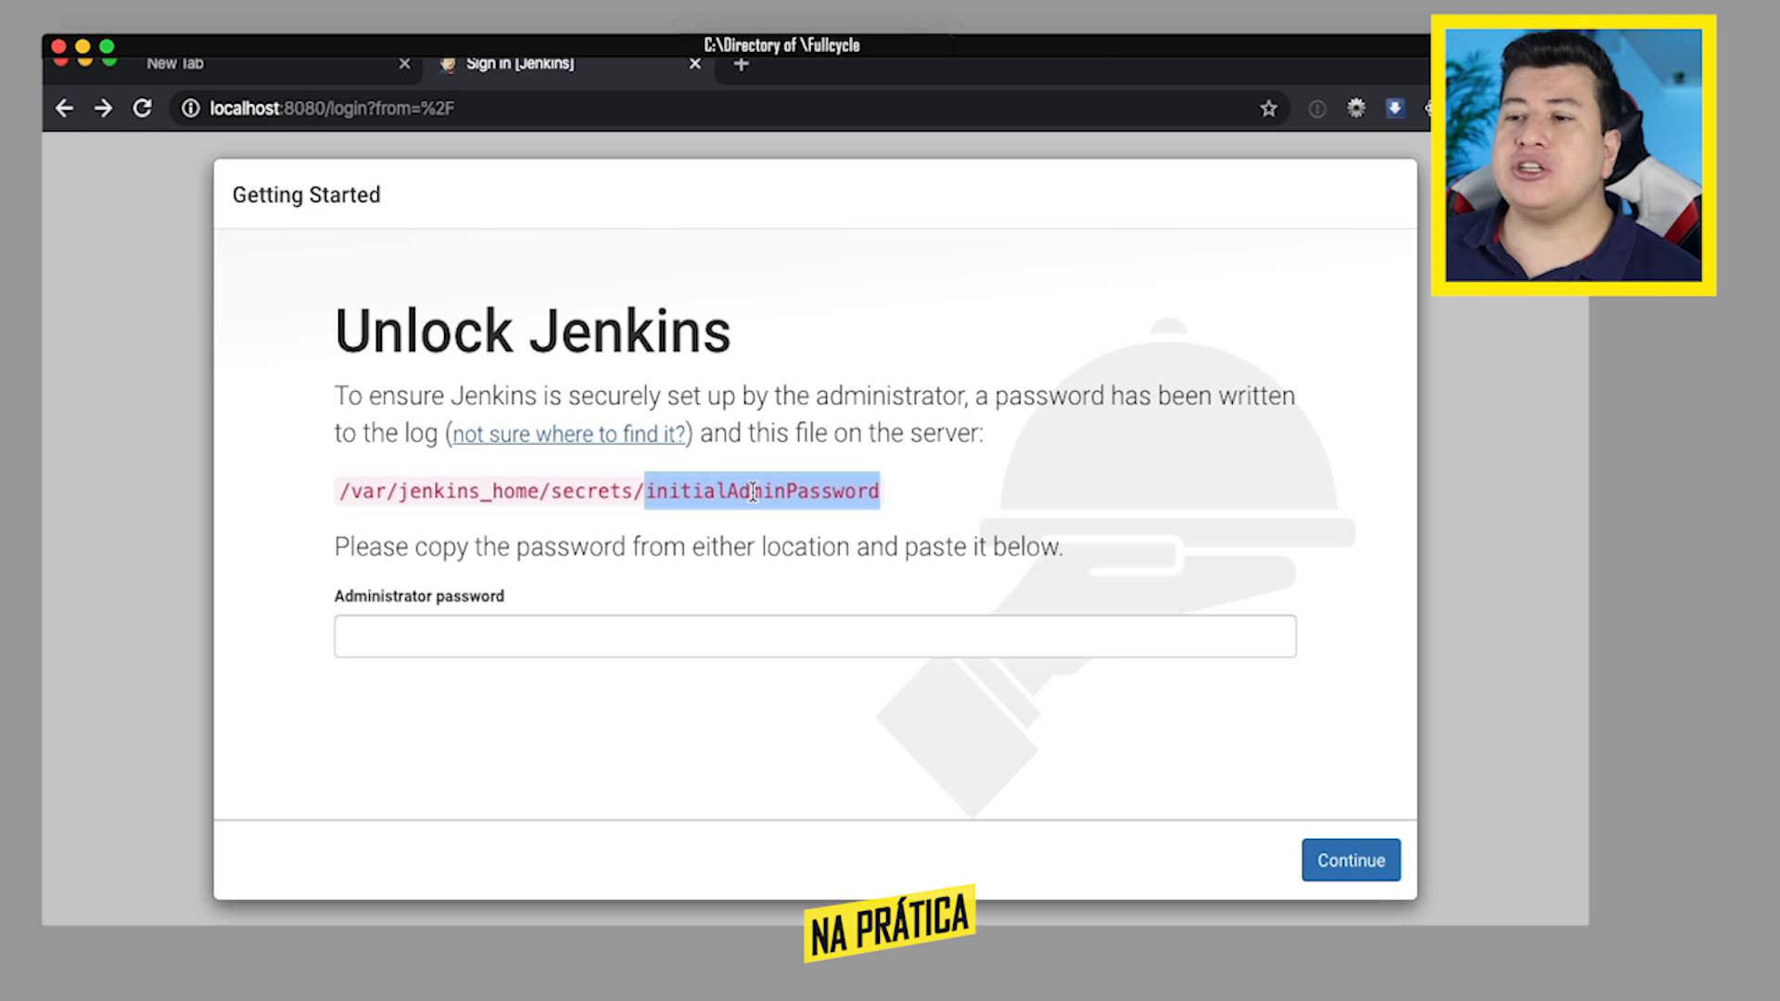
pyautogui.press('super+Tab')
pyautogui.press('super+Tab')
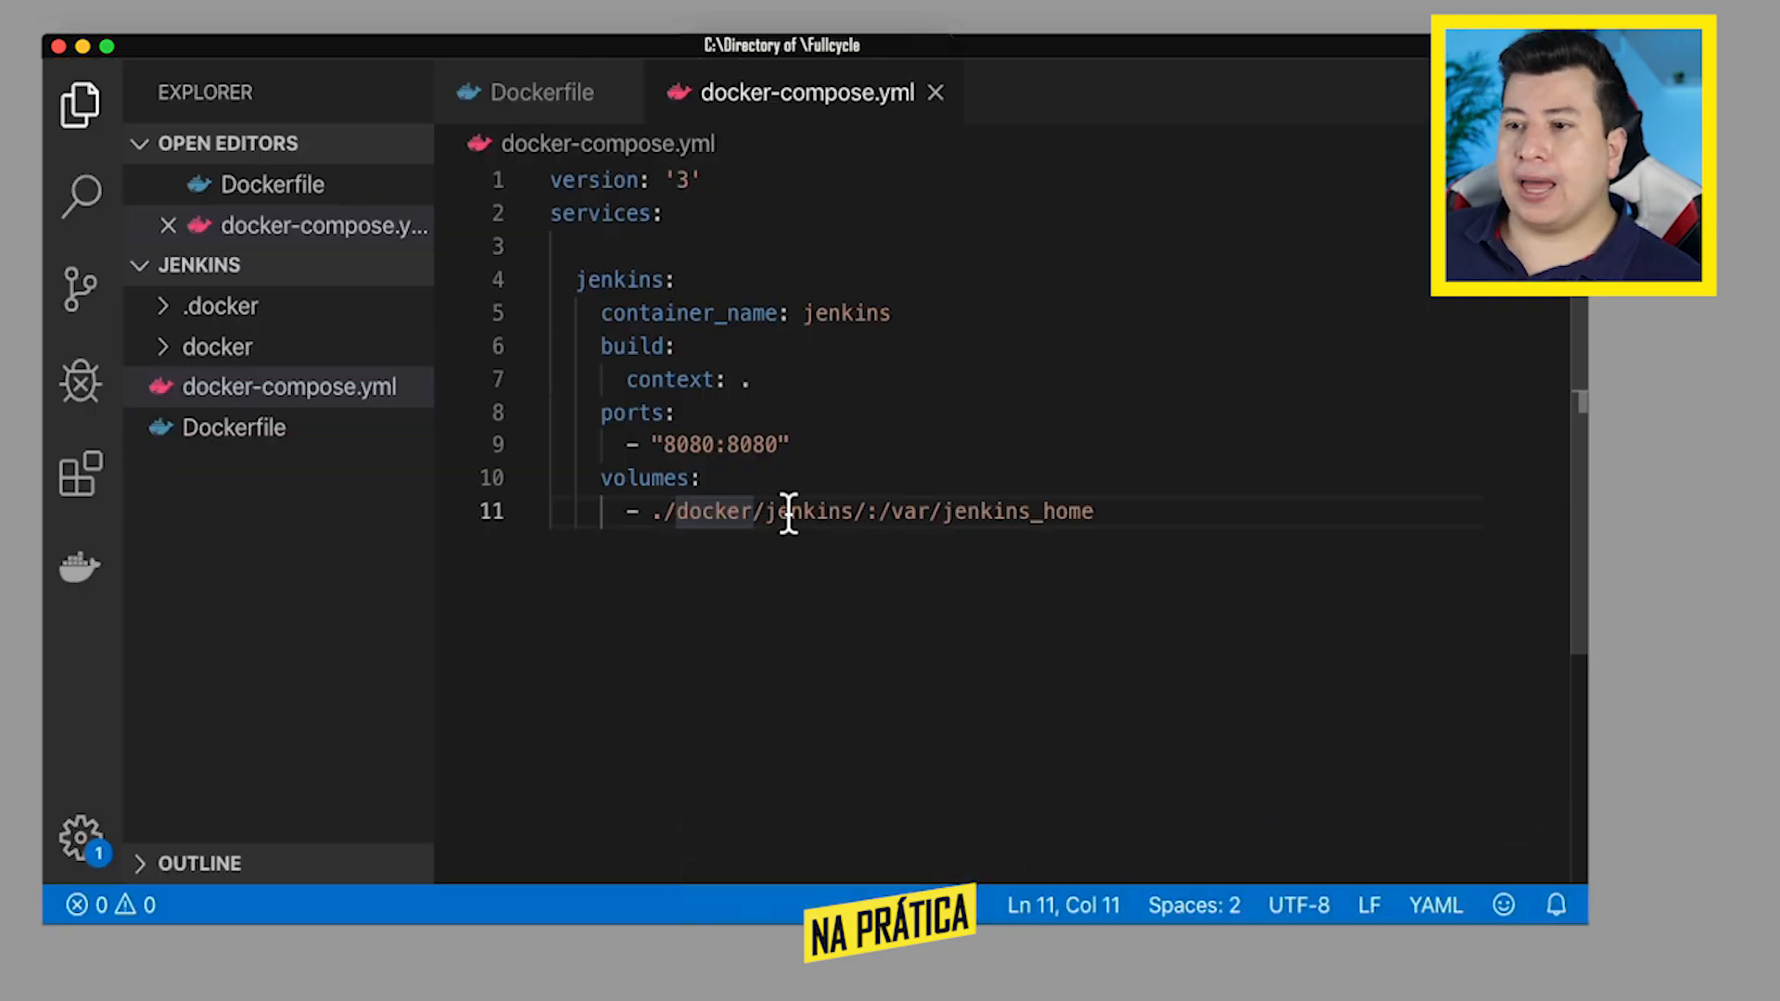
pyautogui.click(791, 510)
pyautogui.moveTo(664, 526); pyautogui.dragTo(1094, 521)
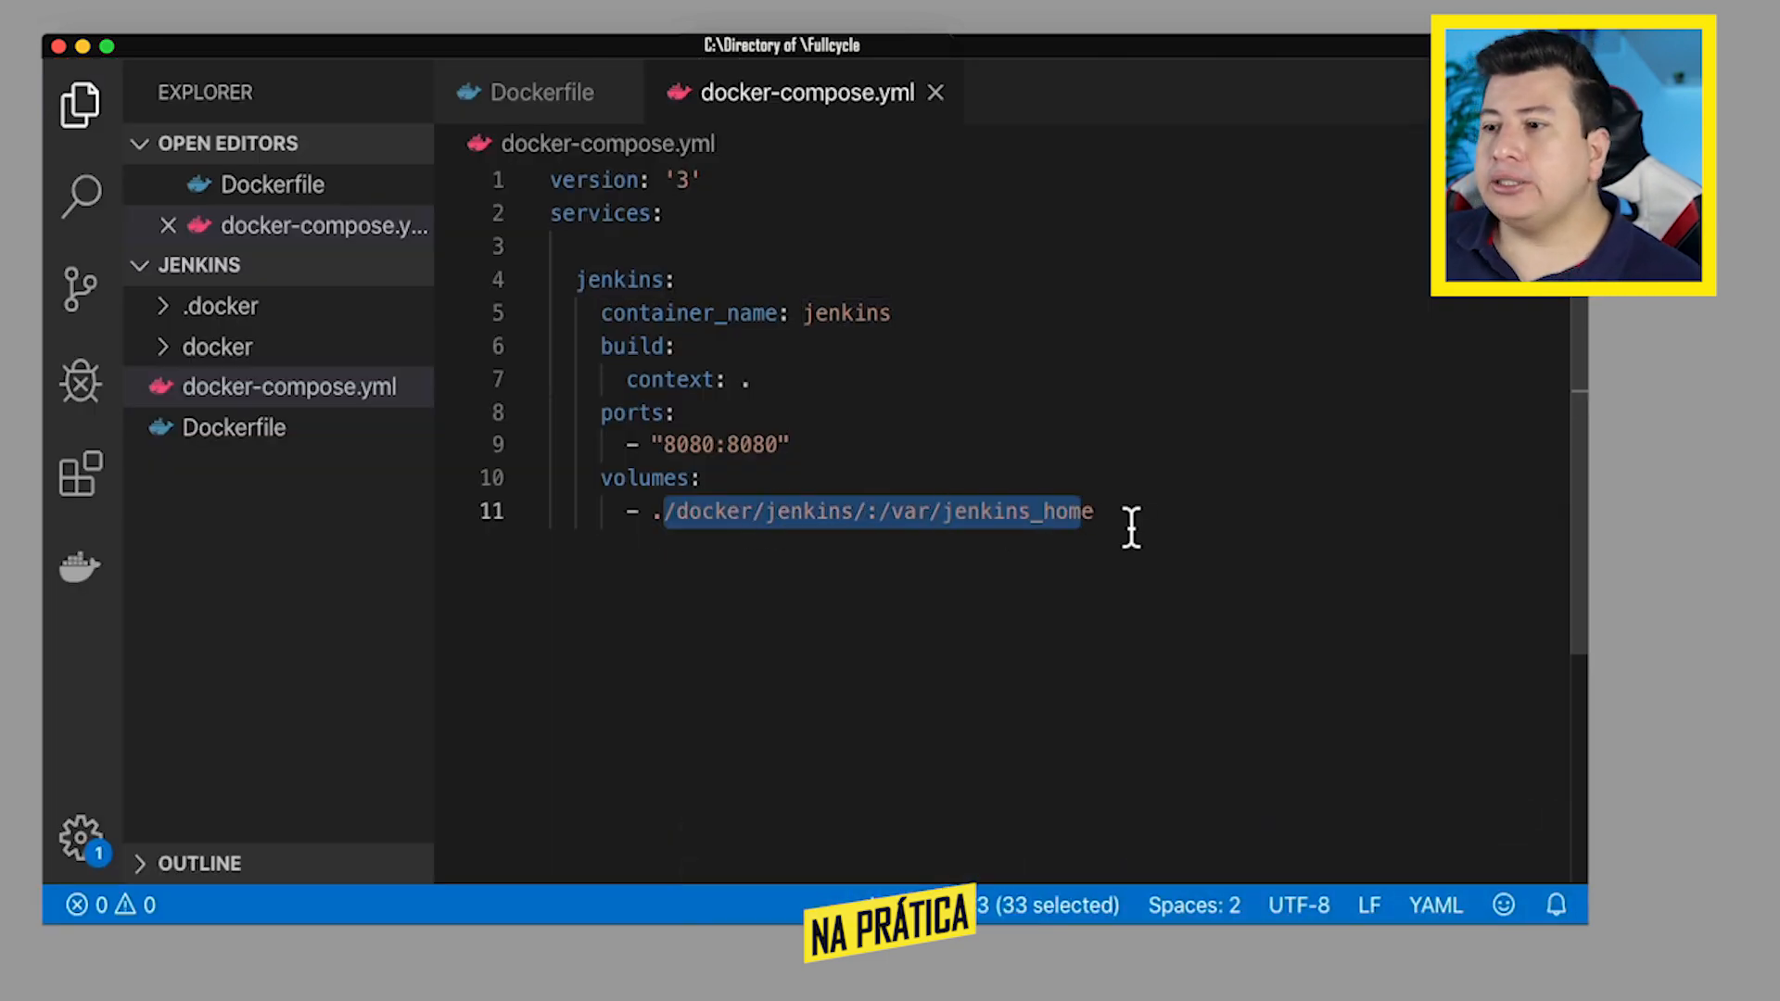
pyautogui.click(1101, 519)
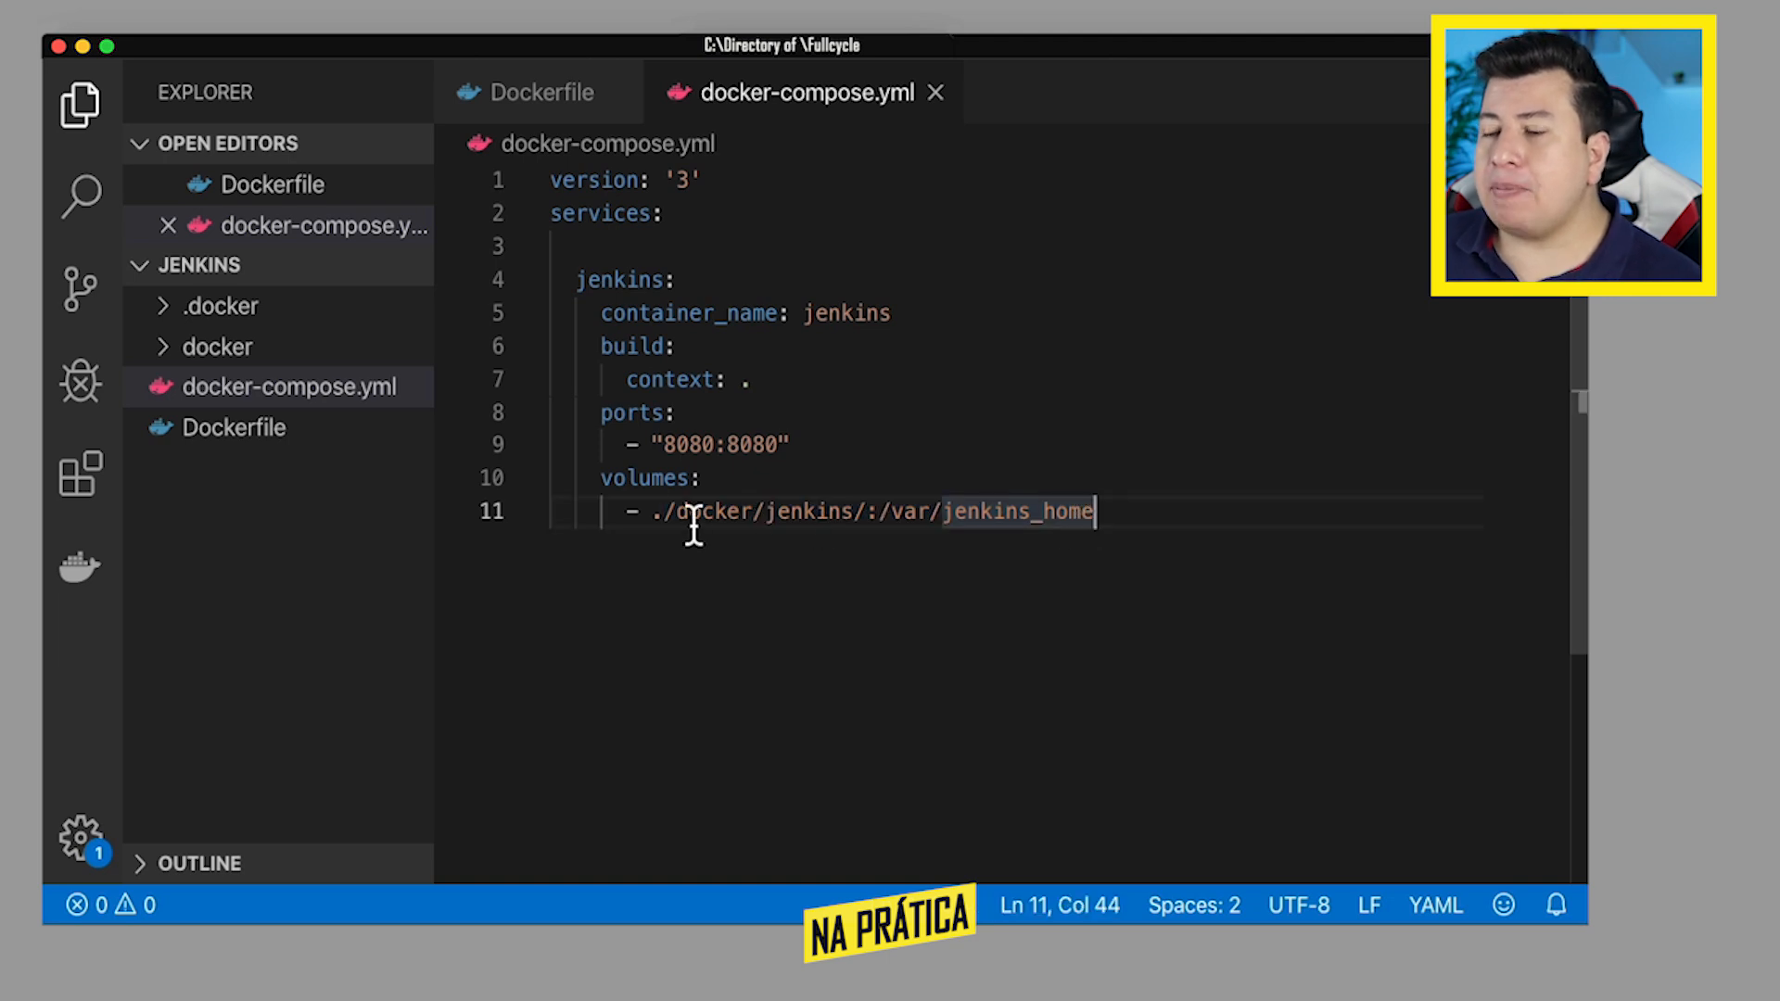
# - In the terminal, print docker/jenkins/secrets/initialAdminPassword with cat and select the administrator password it contains
pyautogui.press('super+Tab')
pyautogui.press('super+Tab')
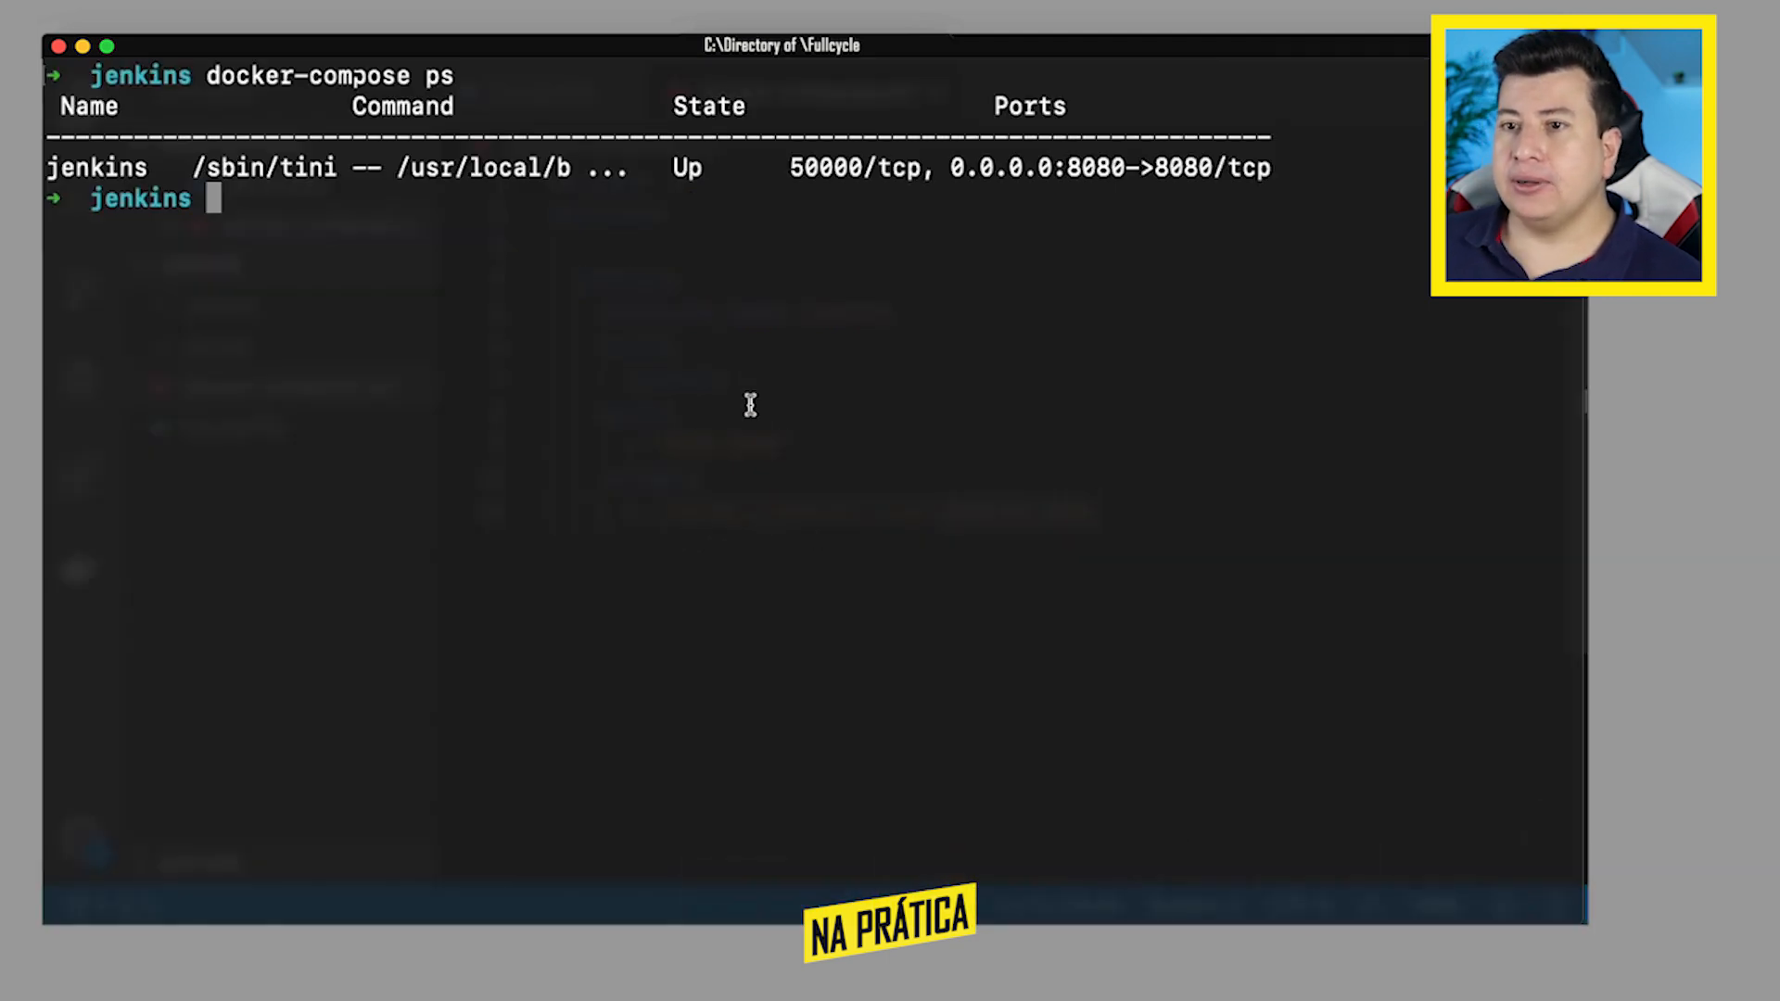
pyautogui.write('cat ')
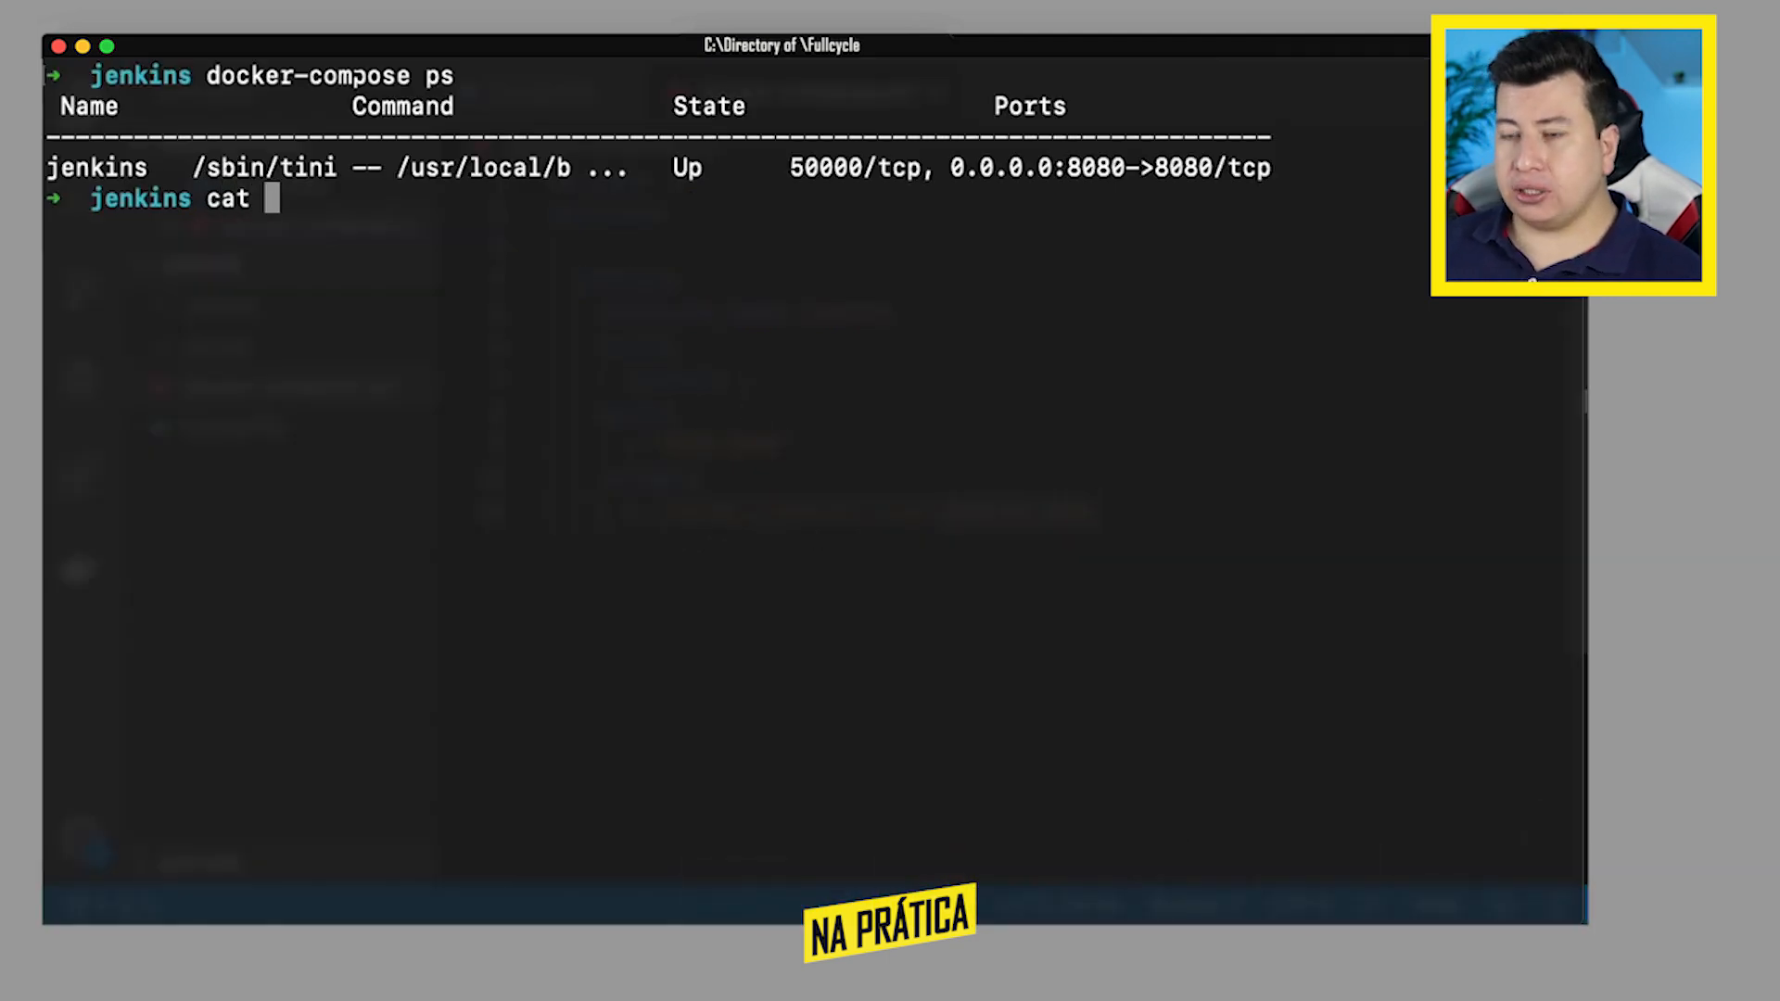
pyautogui.write('docker')
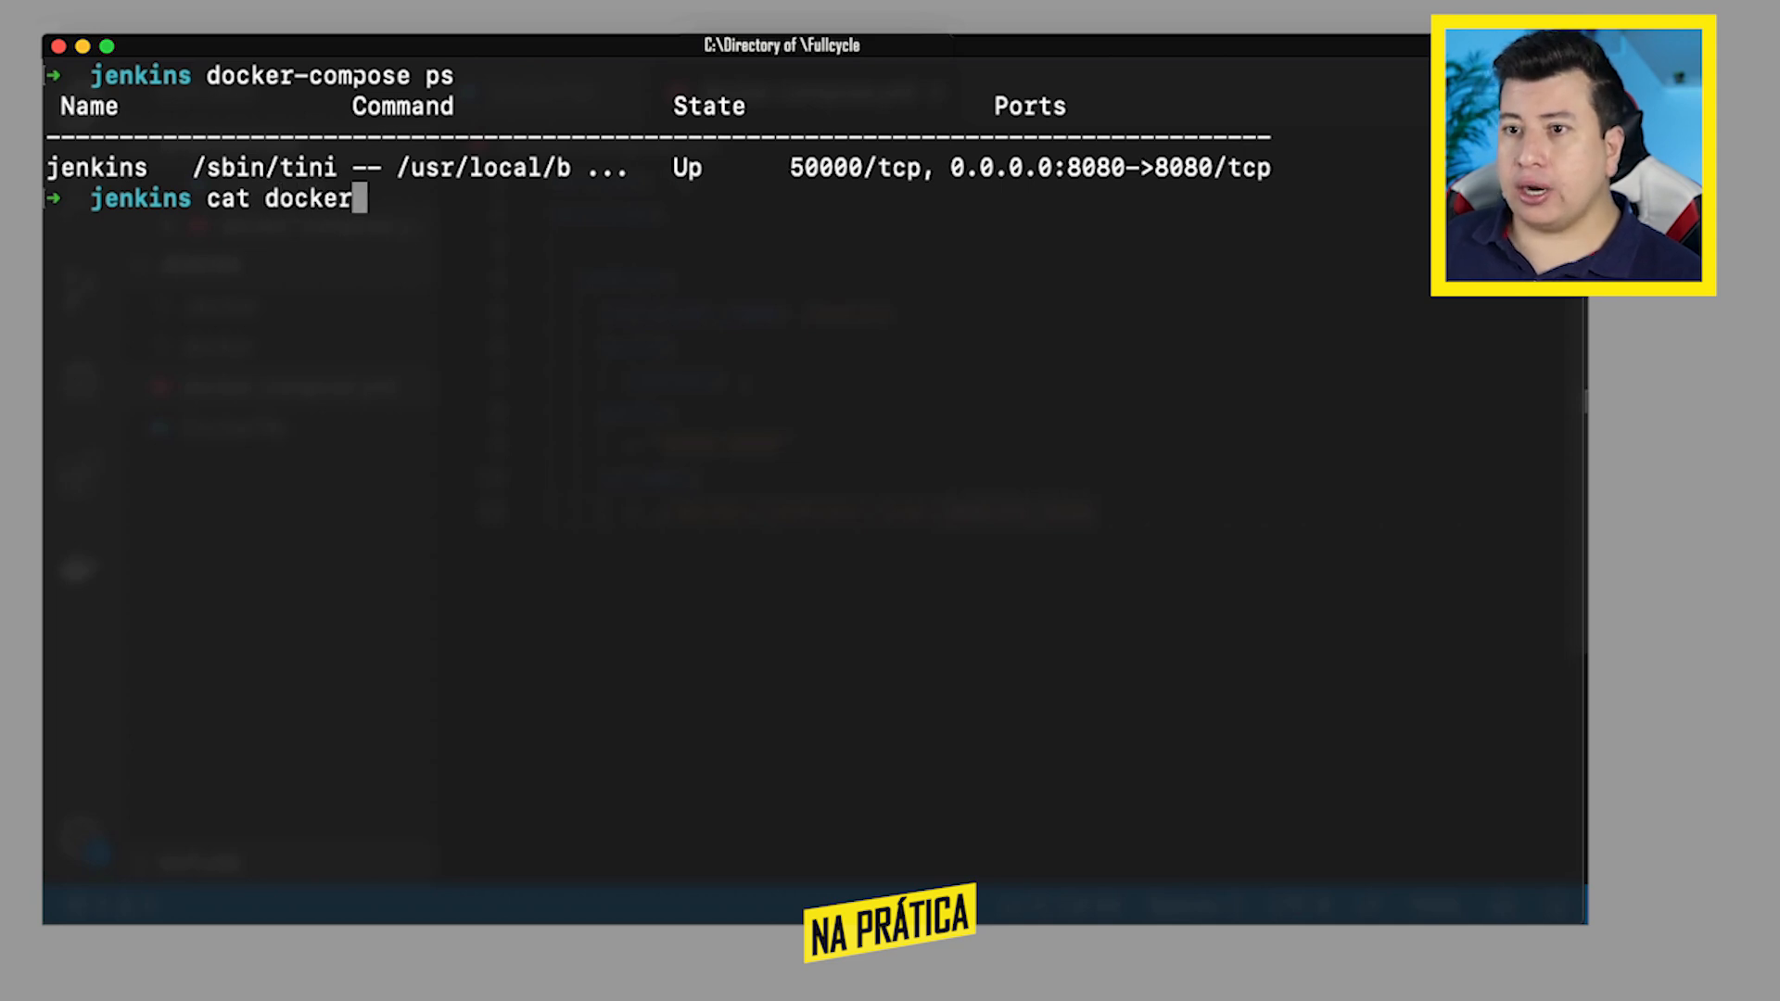
pyautogui.write('/jenkins/')
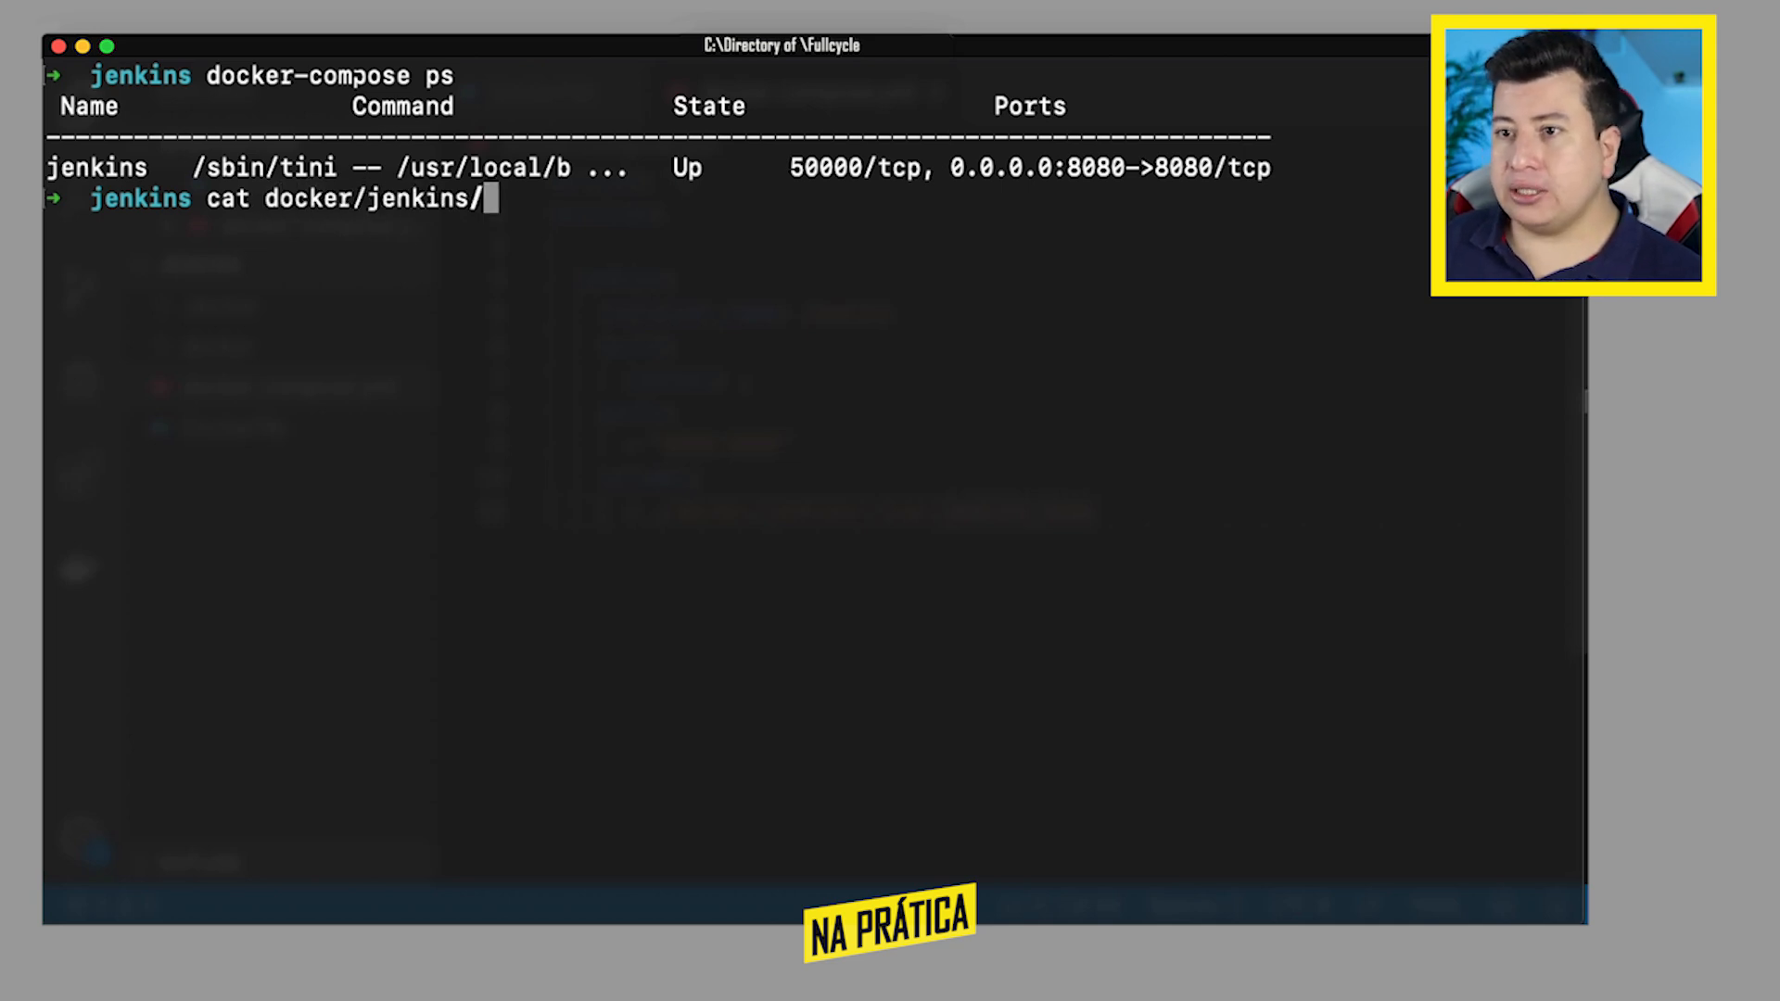
pyautogui.write('secrets')
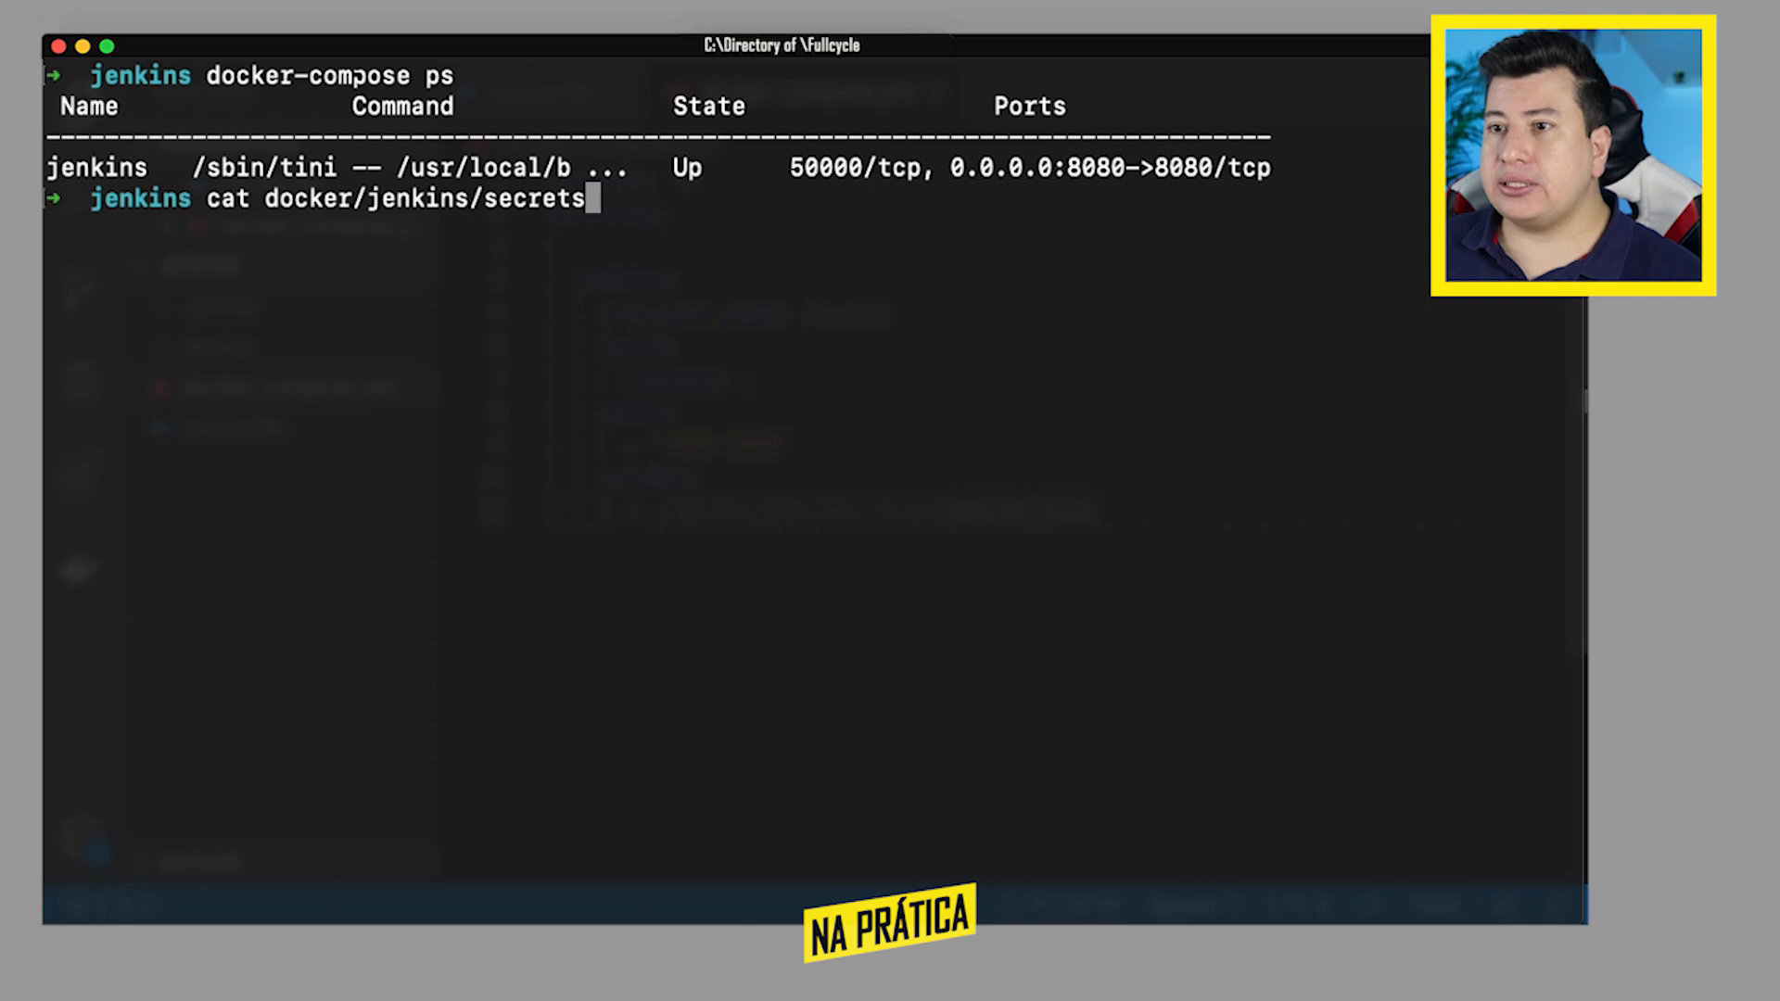
pyautogui.write('/in')
pyautogui.press('Tab')
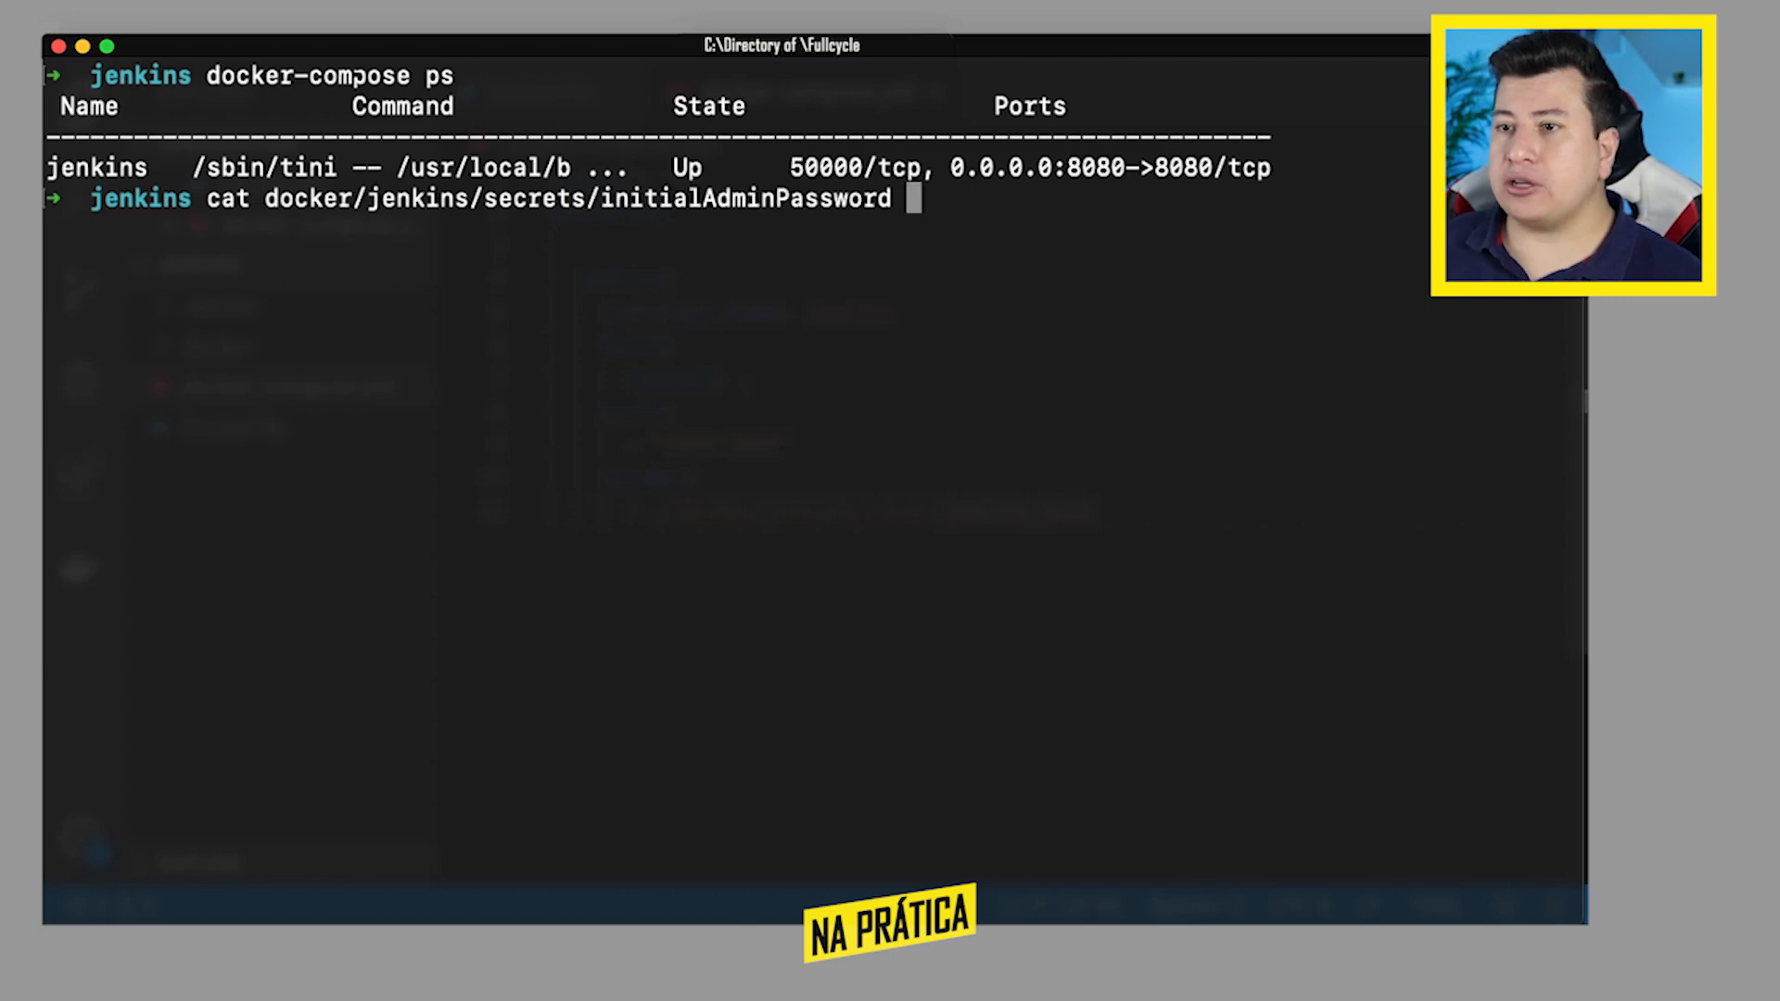
pyautogui.press('Return')
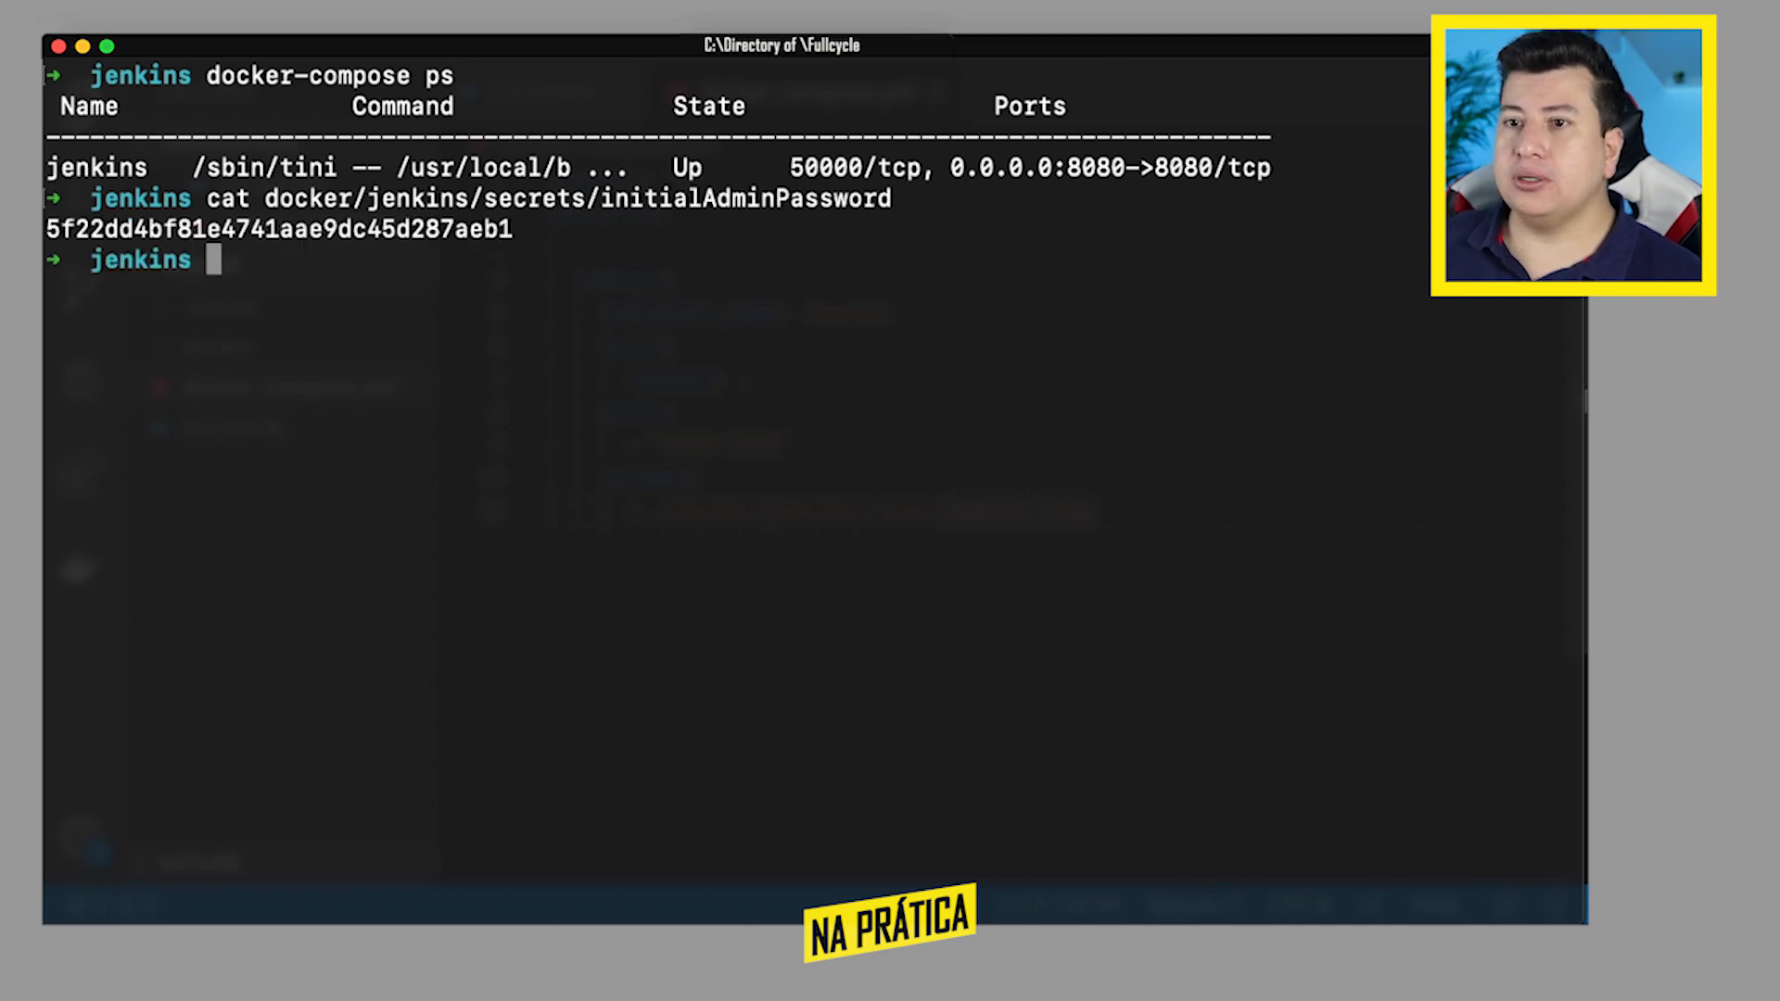
pyautogui.doubleClick(190, 229)
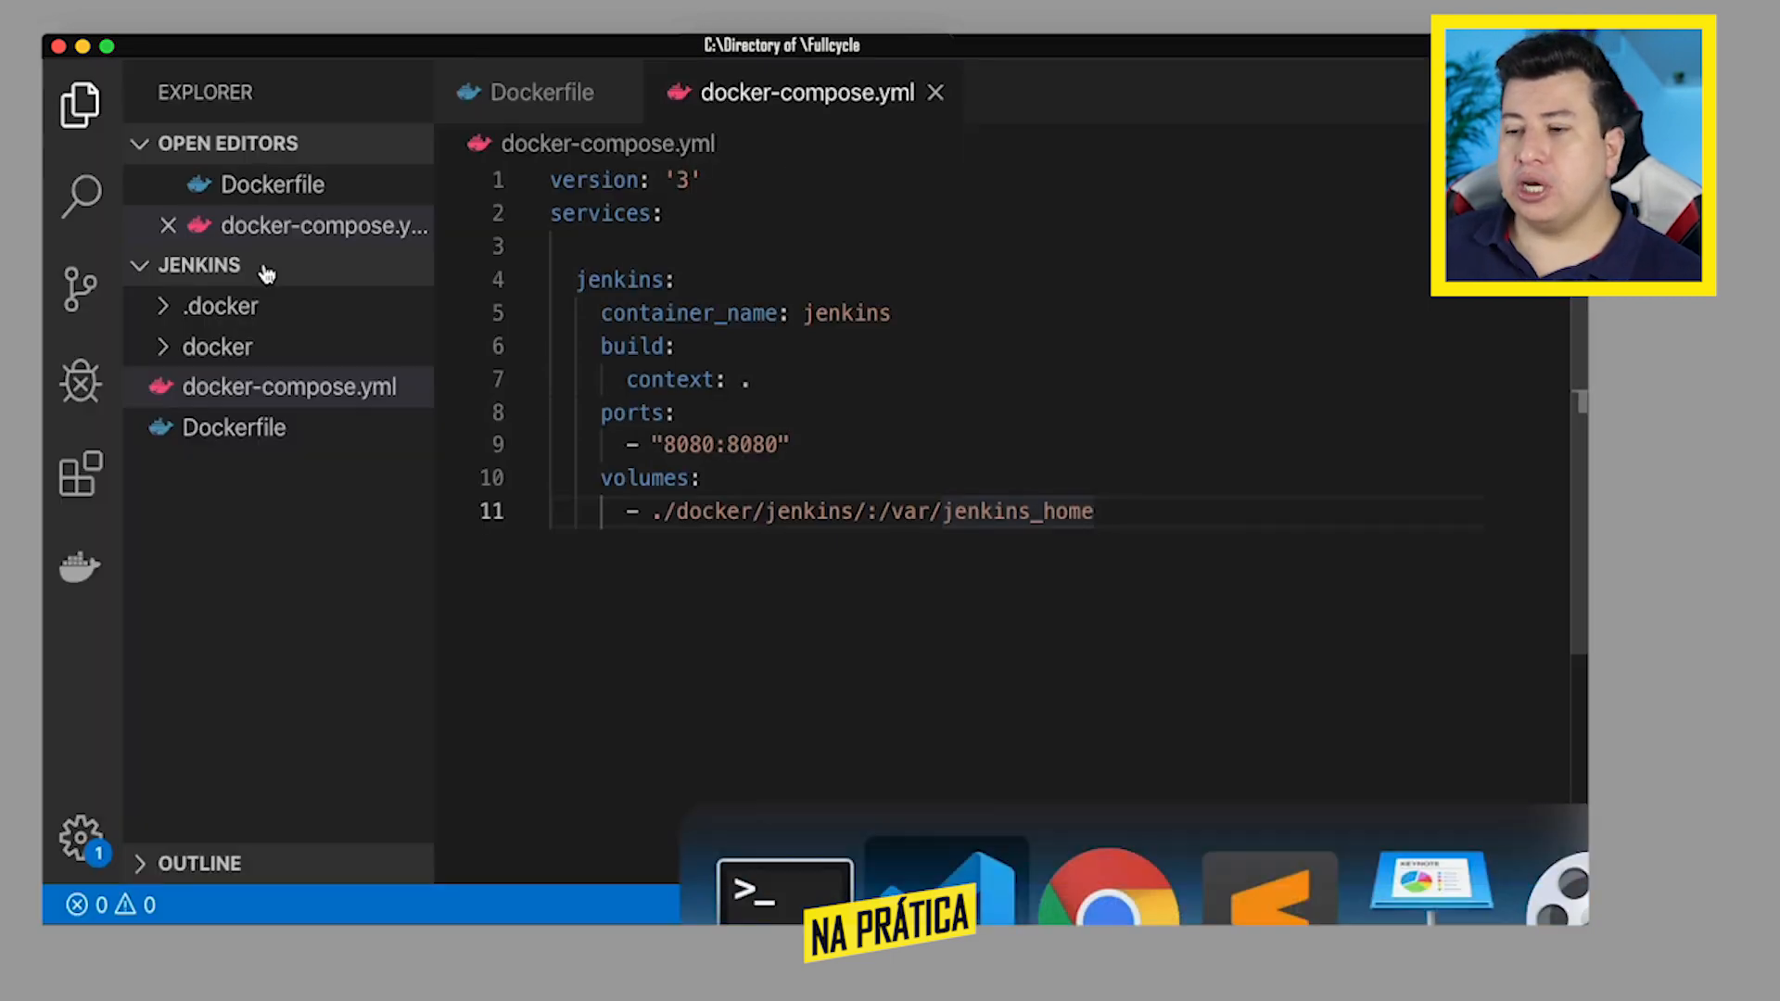
pyautogui.click(670, 667)
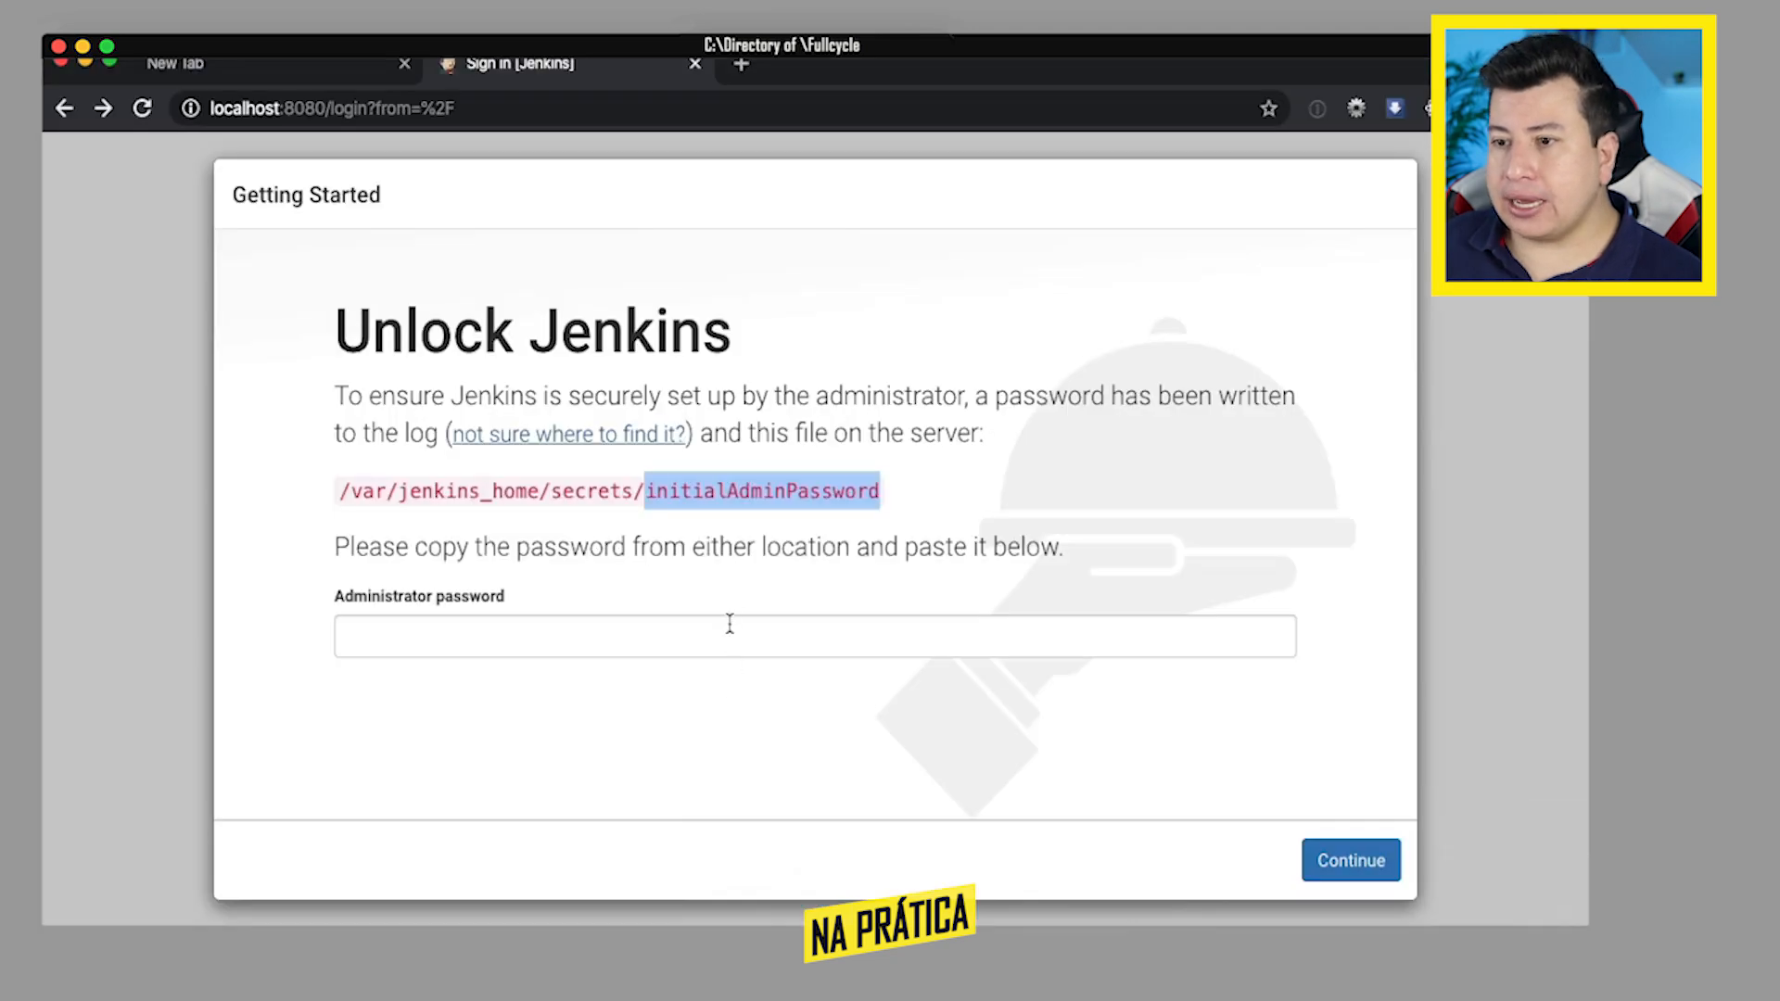
# - Switch to Chrome, unlock Jenkins with the copied administrator password and install the suggested plugins
pyautogui.click(729, 626)
pyautogui.press('super+v')
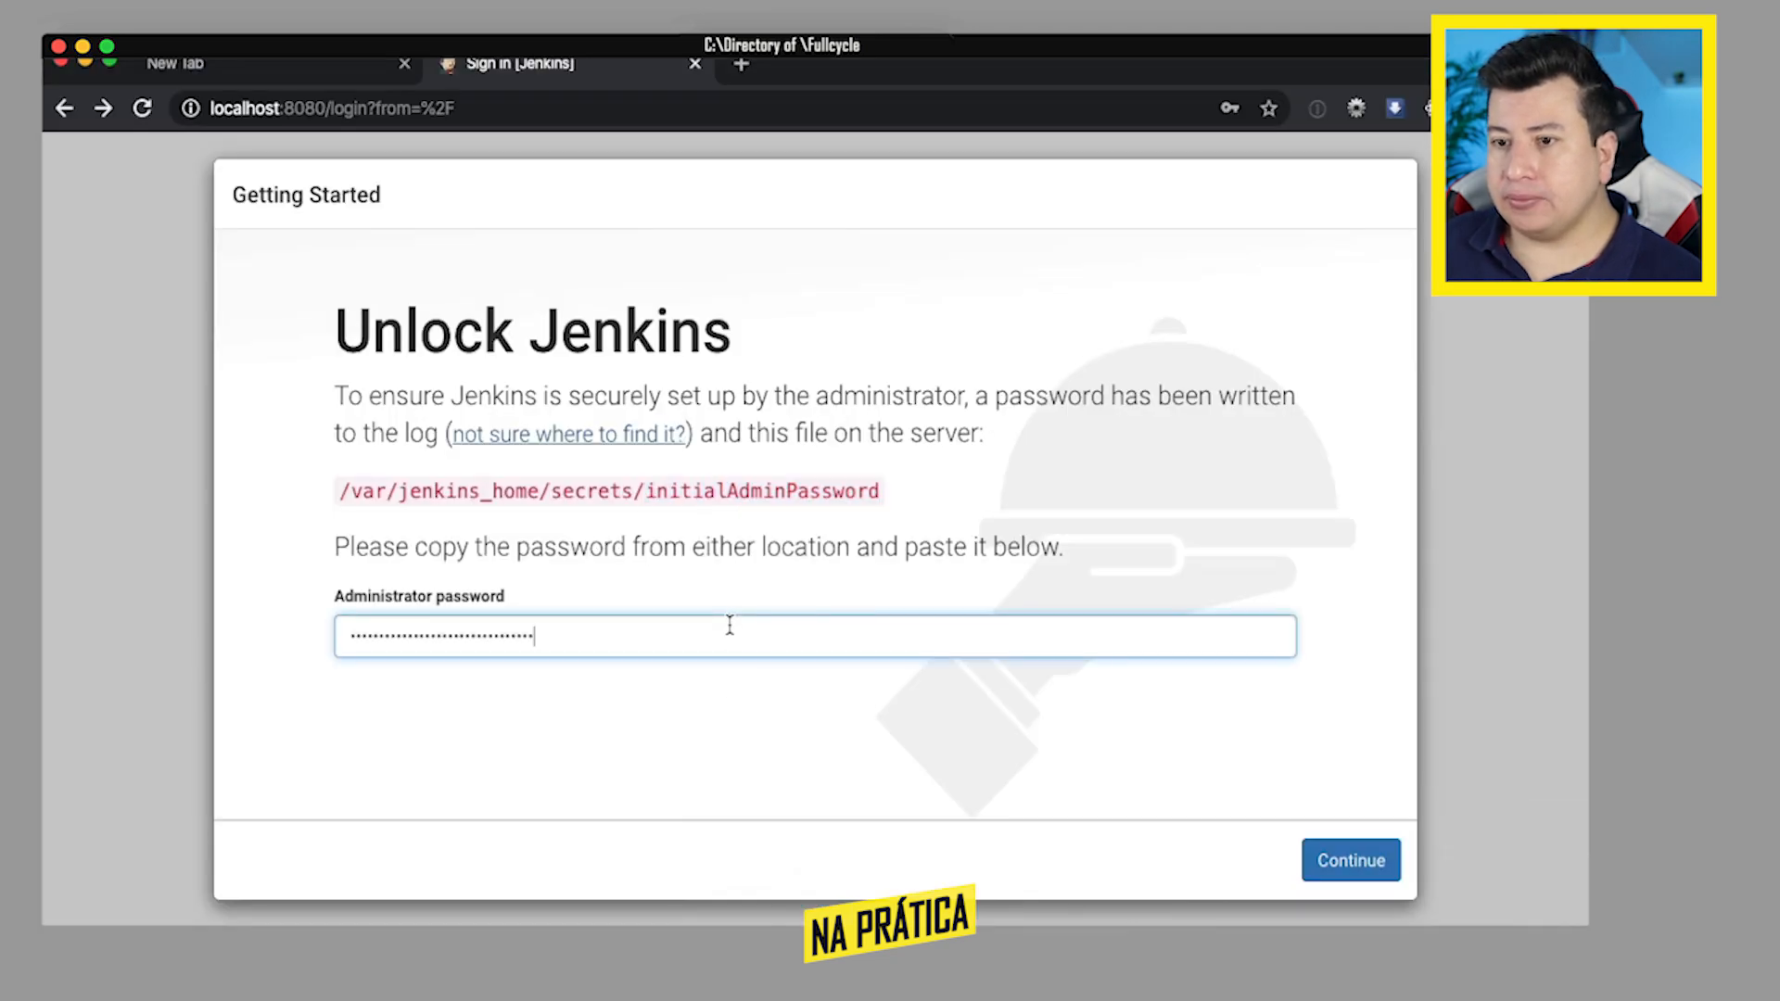
pyautogui.click(1335, 858)
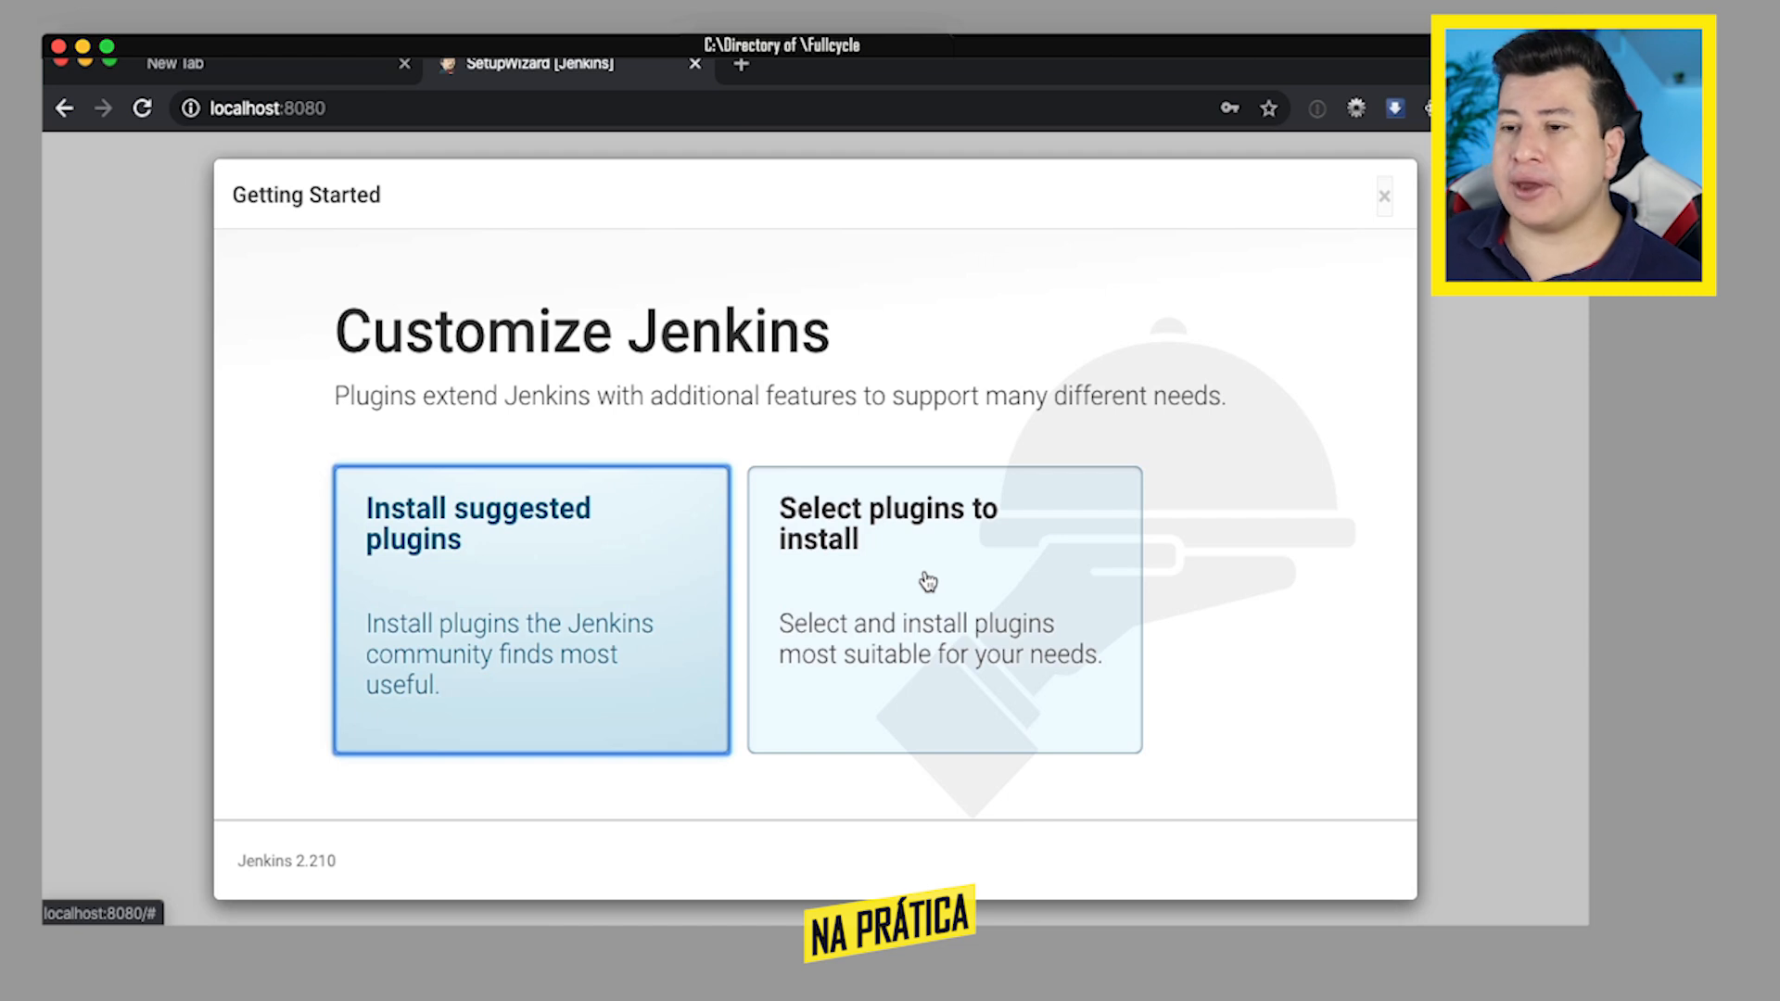
pyautogui.click(481, 563)
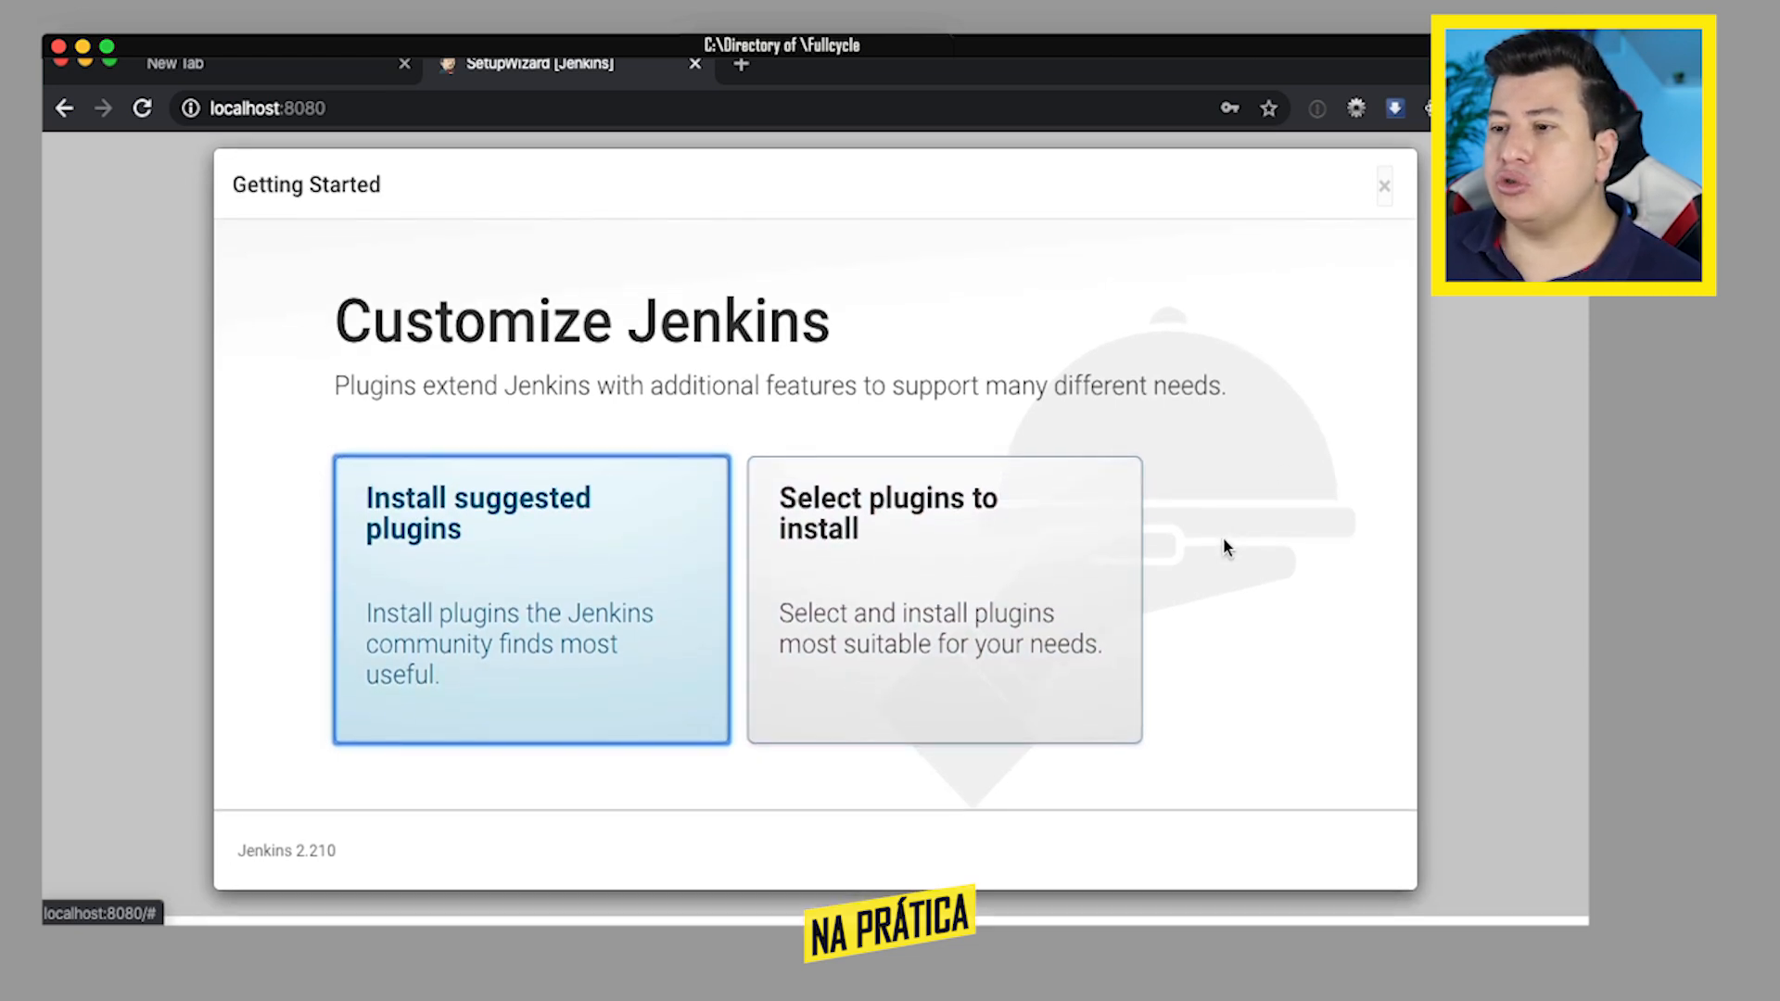
pyautogui.click(536, 601)
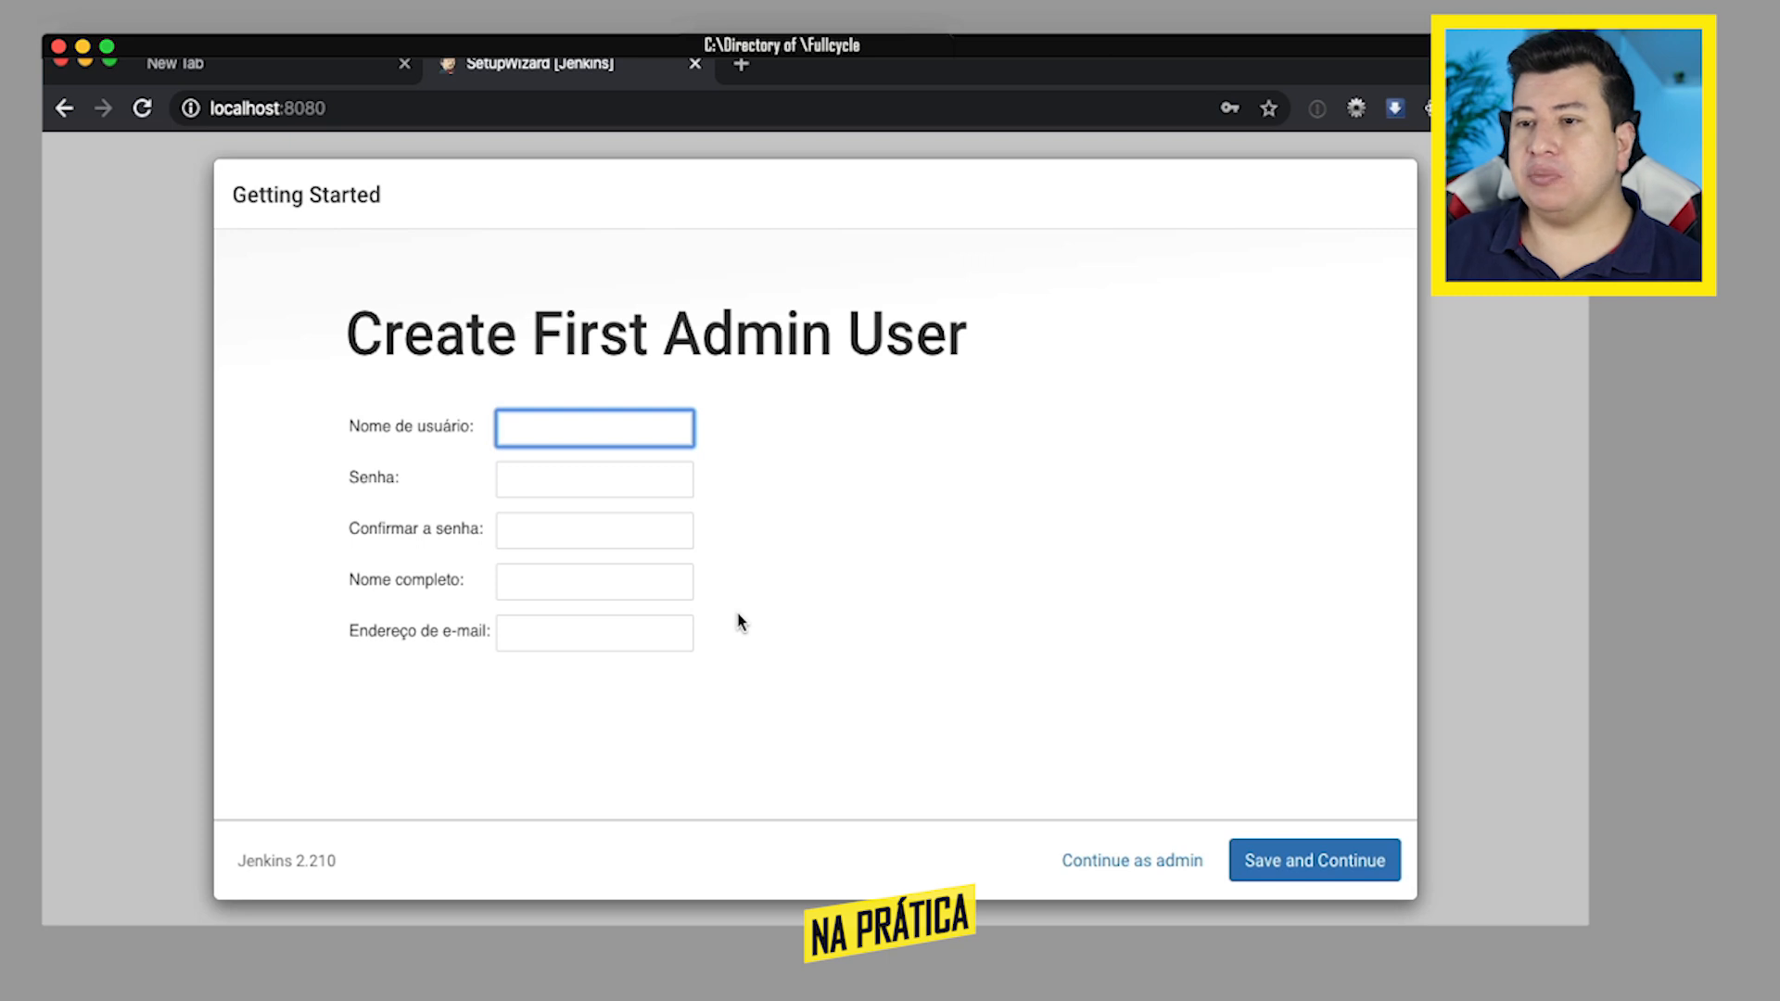
# - Fill in the first admin user form with username admin, the password and its confirmation, the full name and the e-mail address
pyautogui.write('admin')
pyautogui.press('Tab')
pyautogui.write('password')
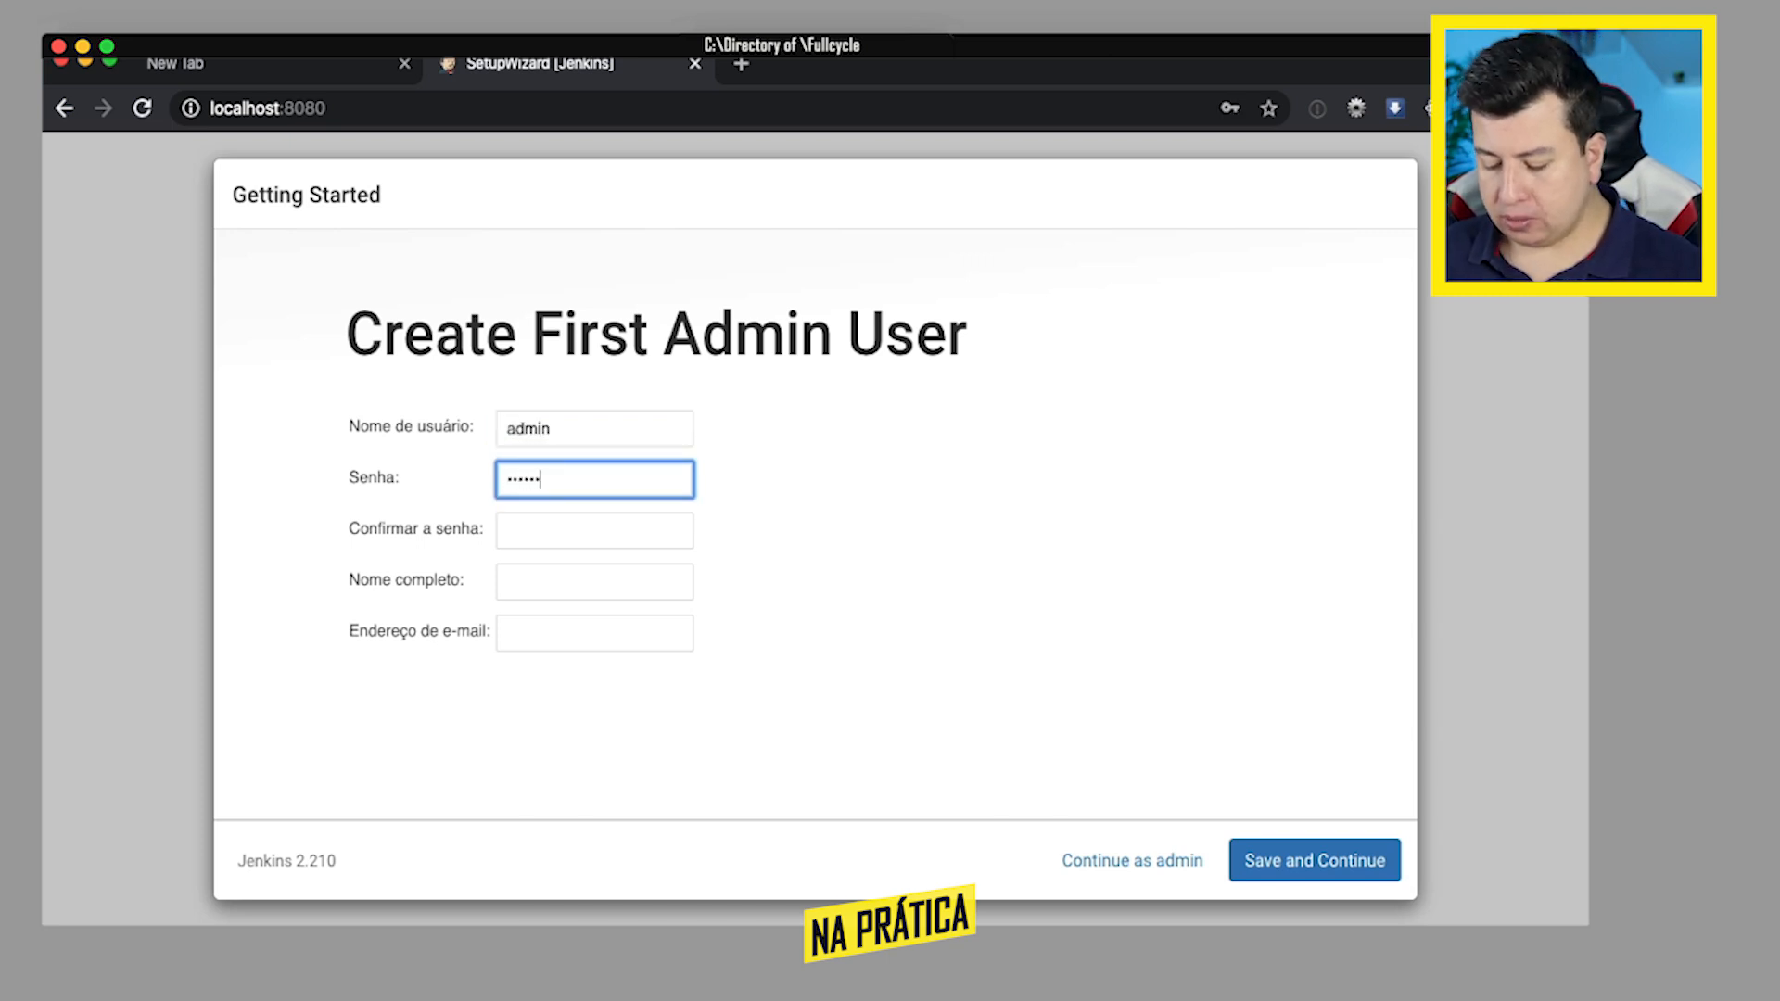
pyautogui.press('Tab')
pyautogui.write('password')
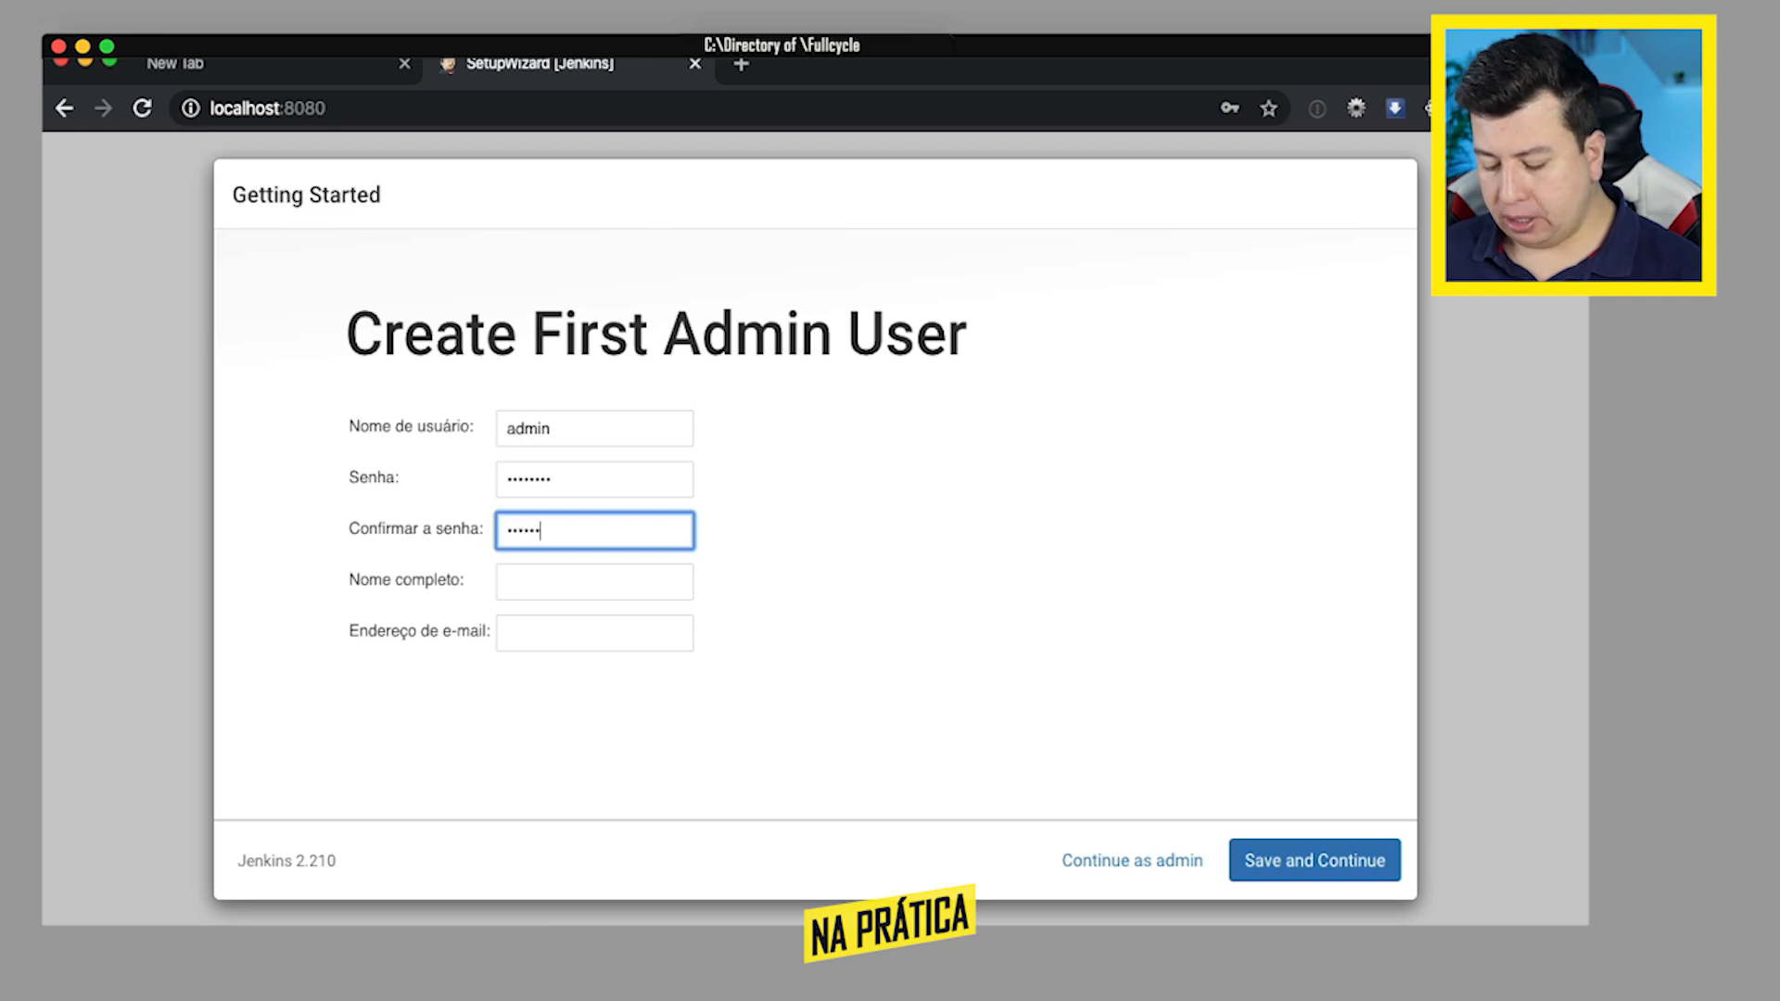
pyautogui.press('Tab')
pyautogui.write('Wesley')
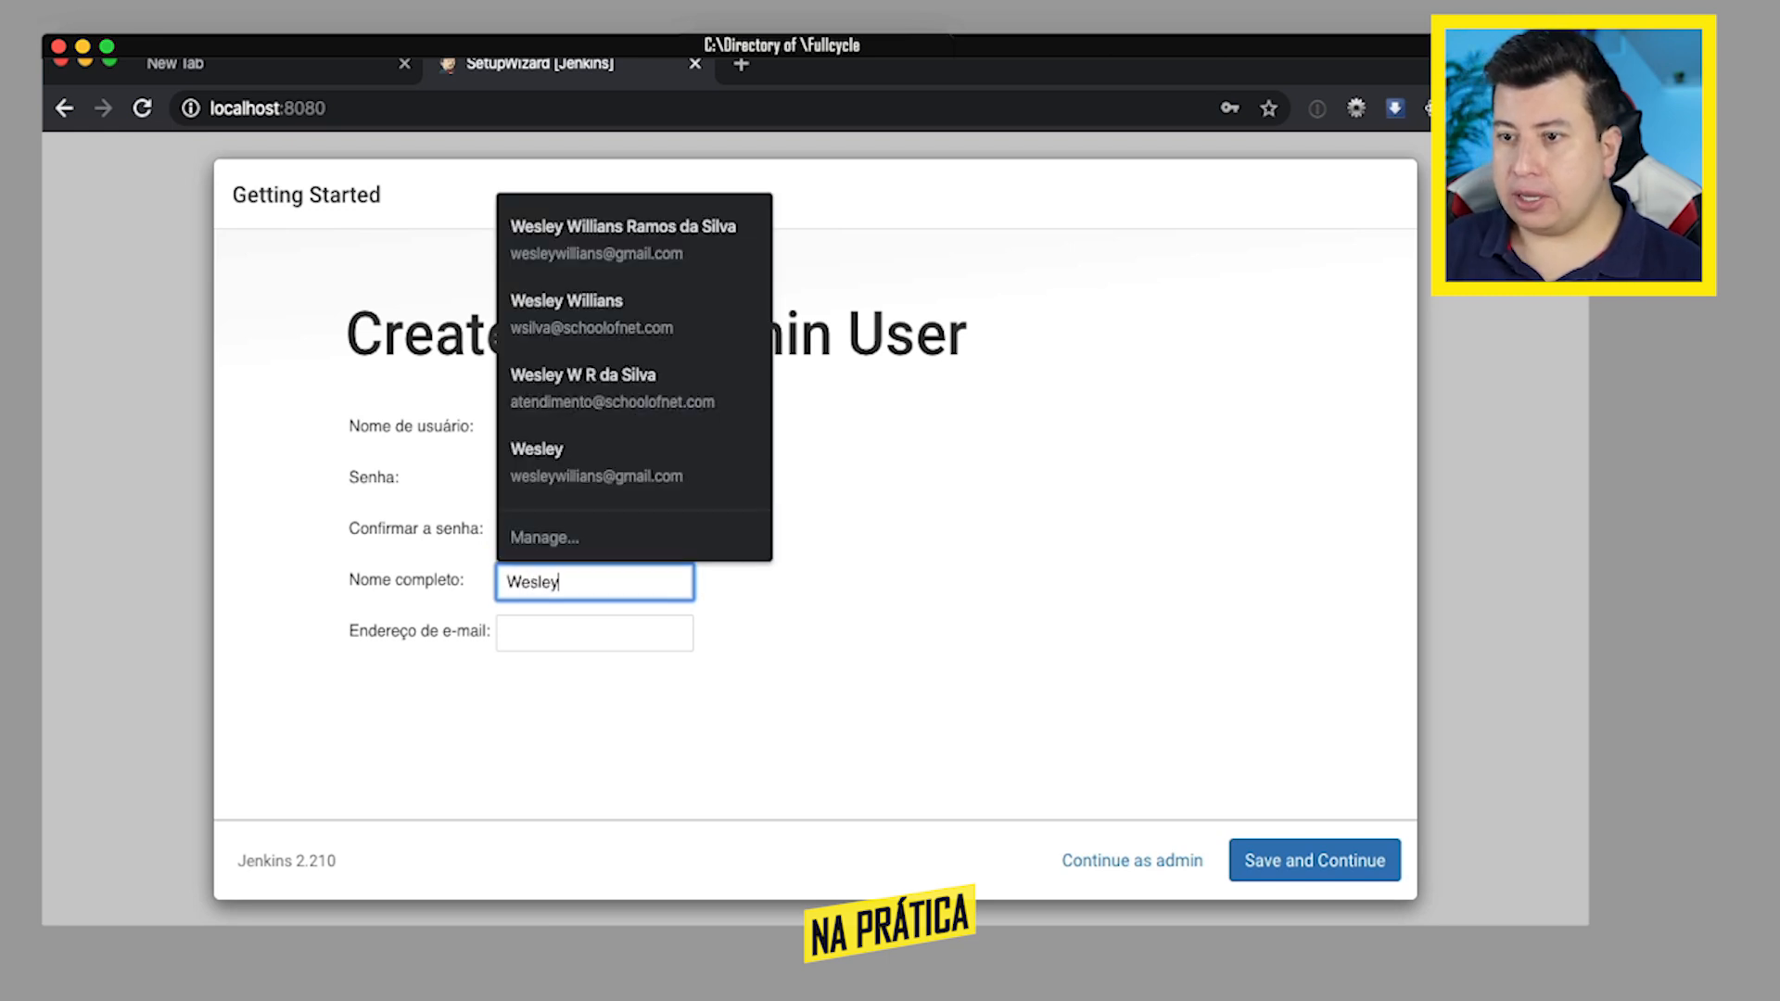
pyautogui.press('Tab')
pyautogui.write('wes')
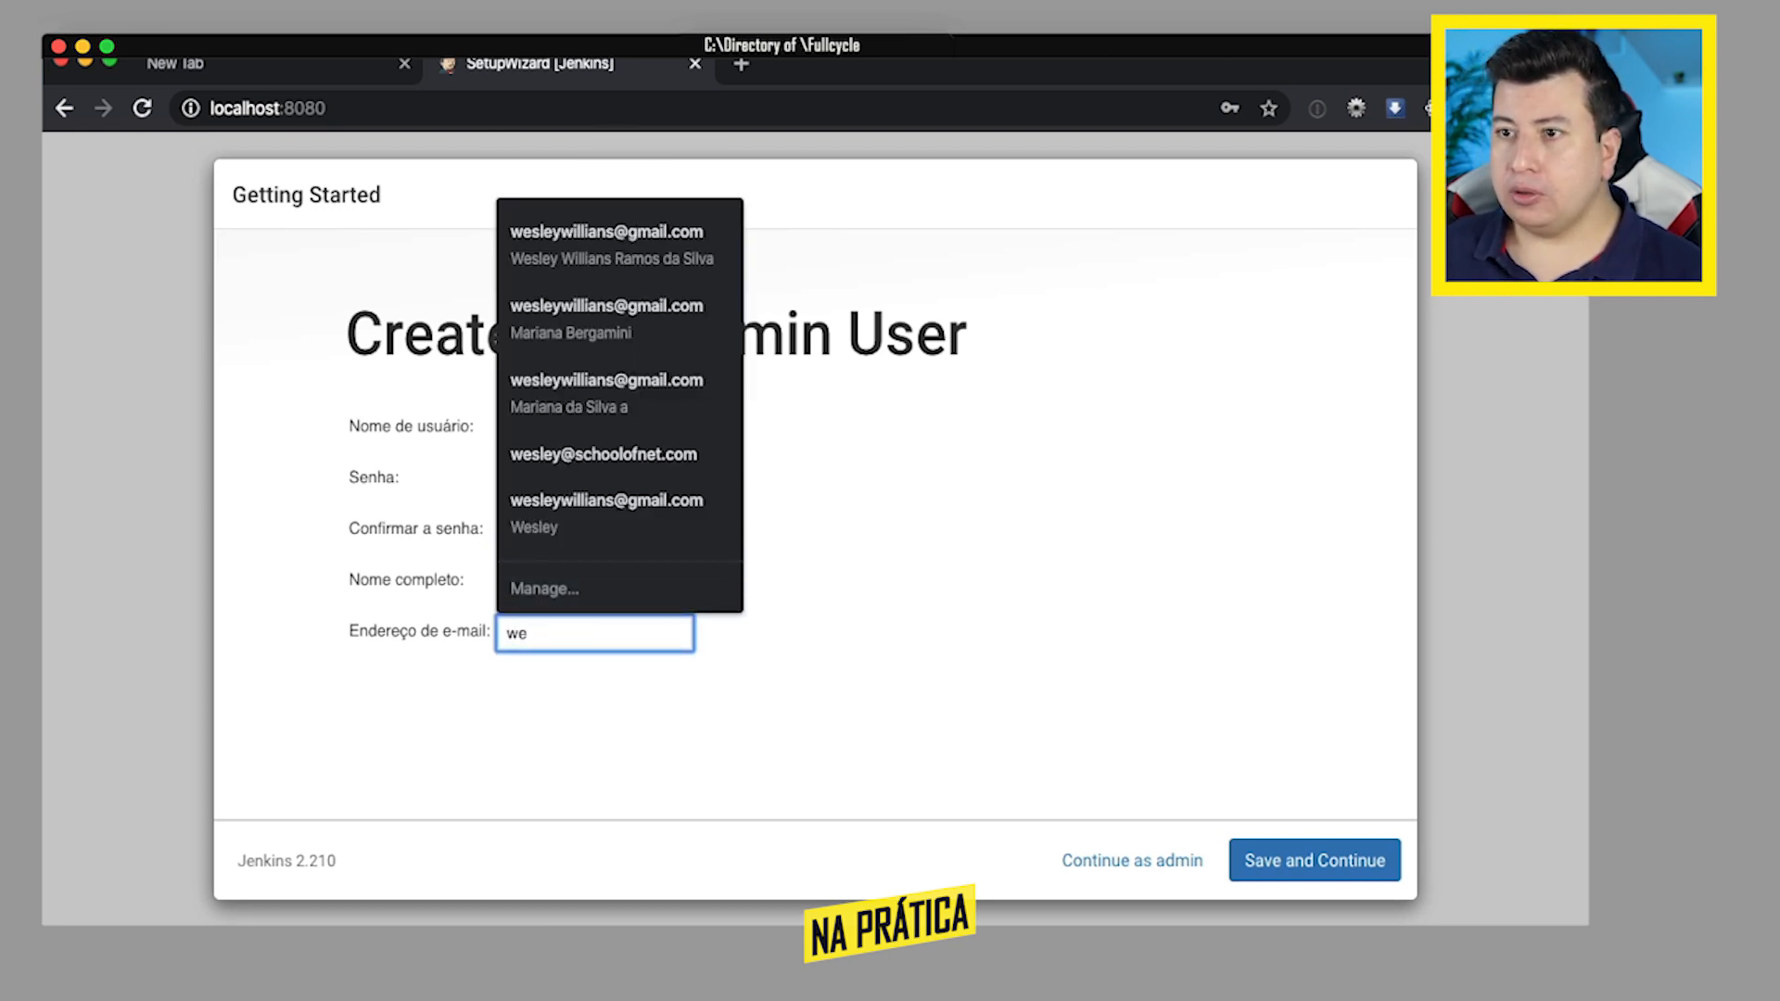
pyautogui.press('Down')
pyautogui.press('Return')
pyautogui.press('Tab')
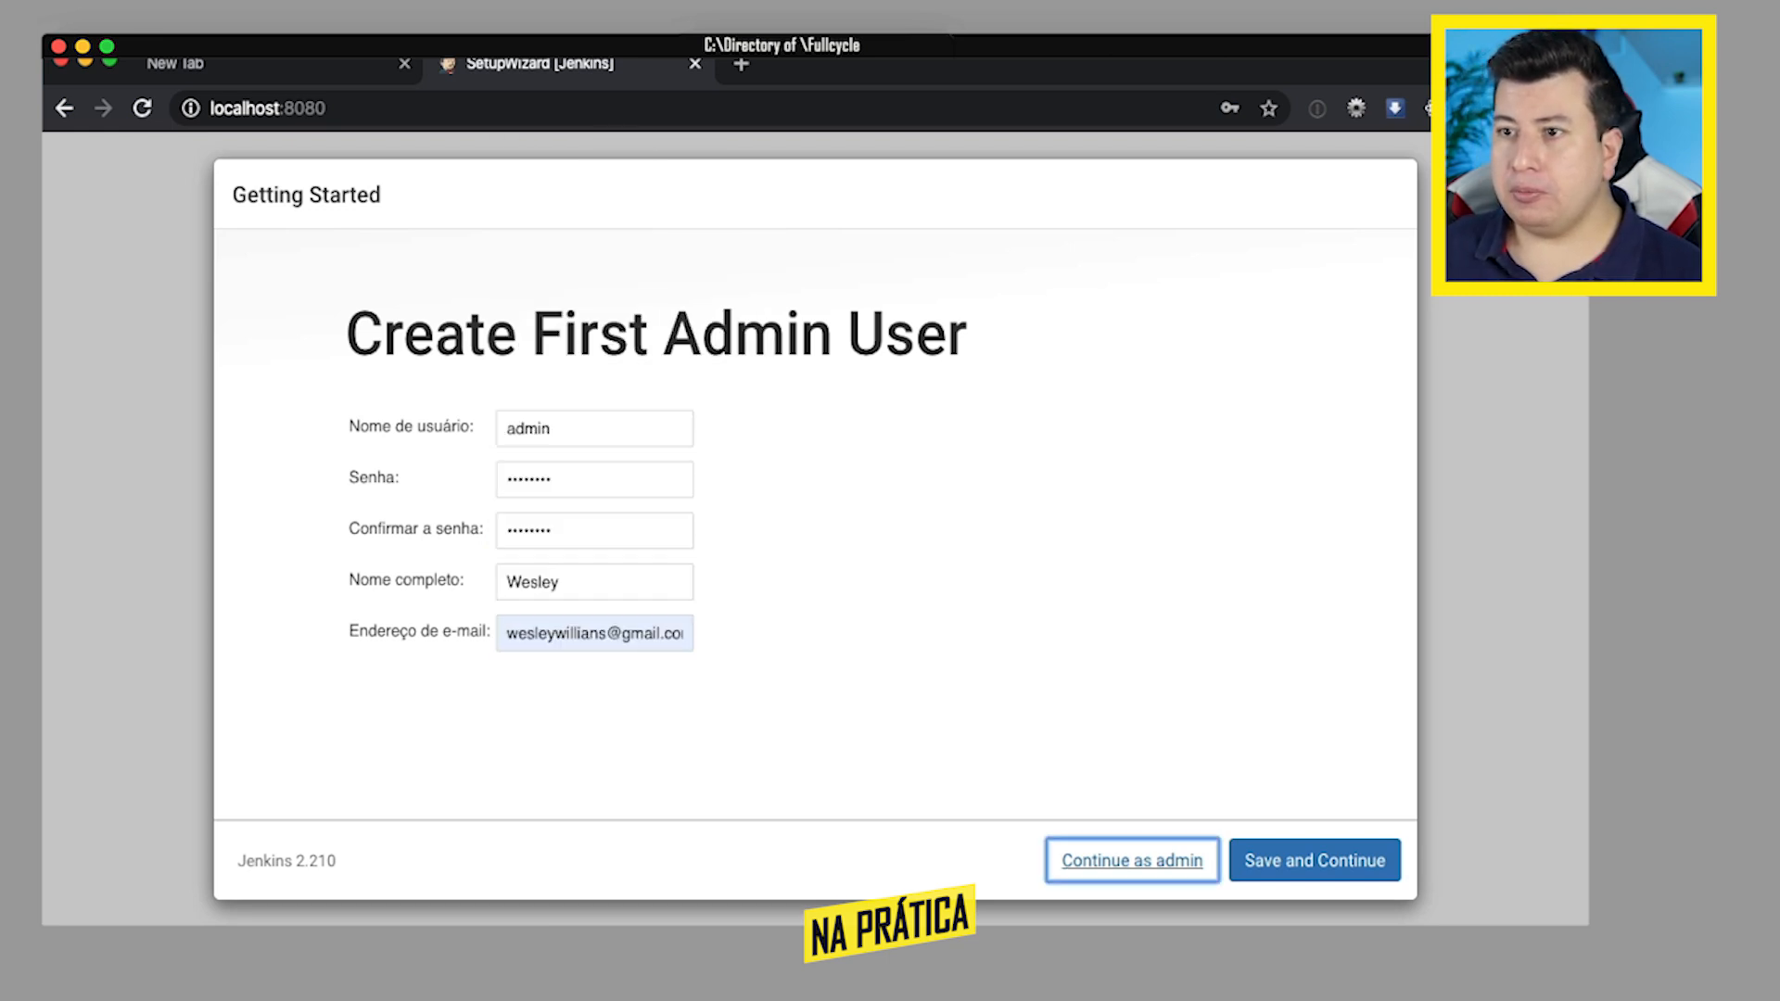
pyautogui.click(1122, 862)
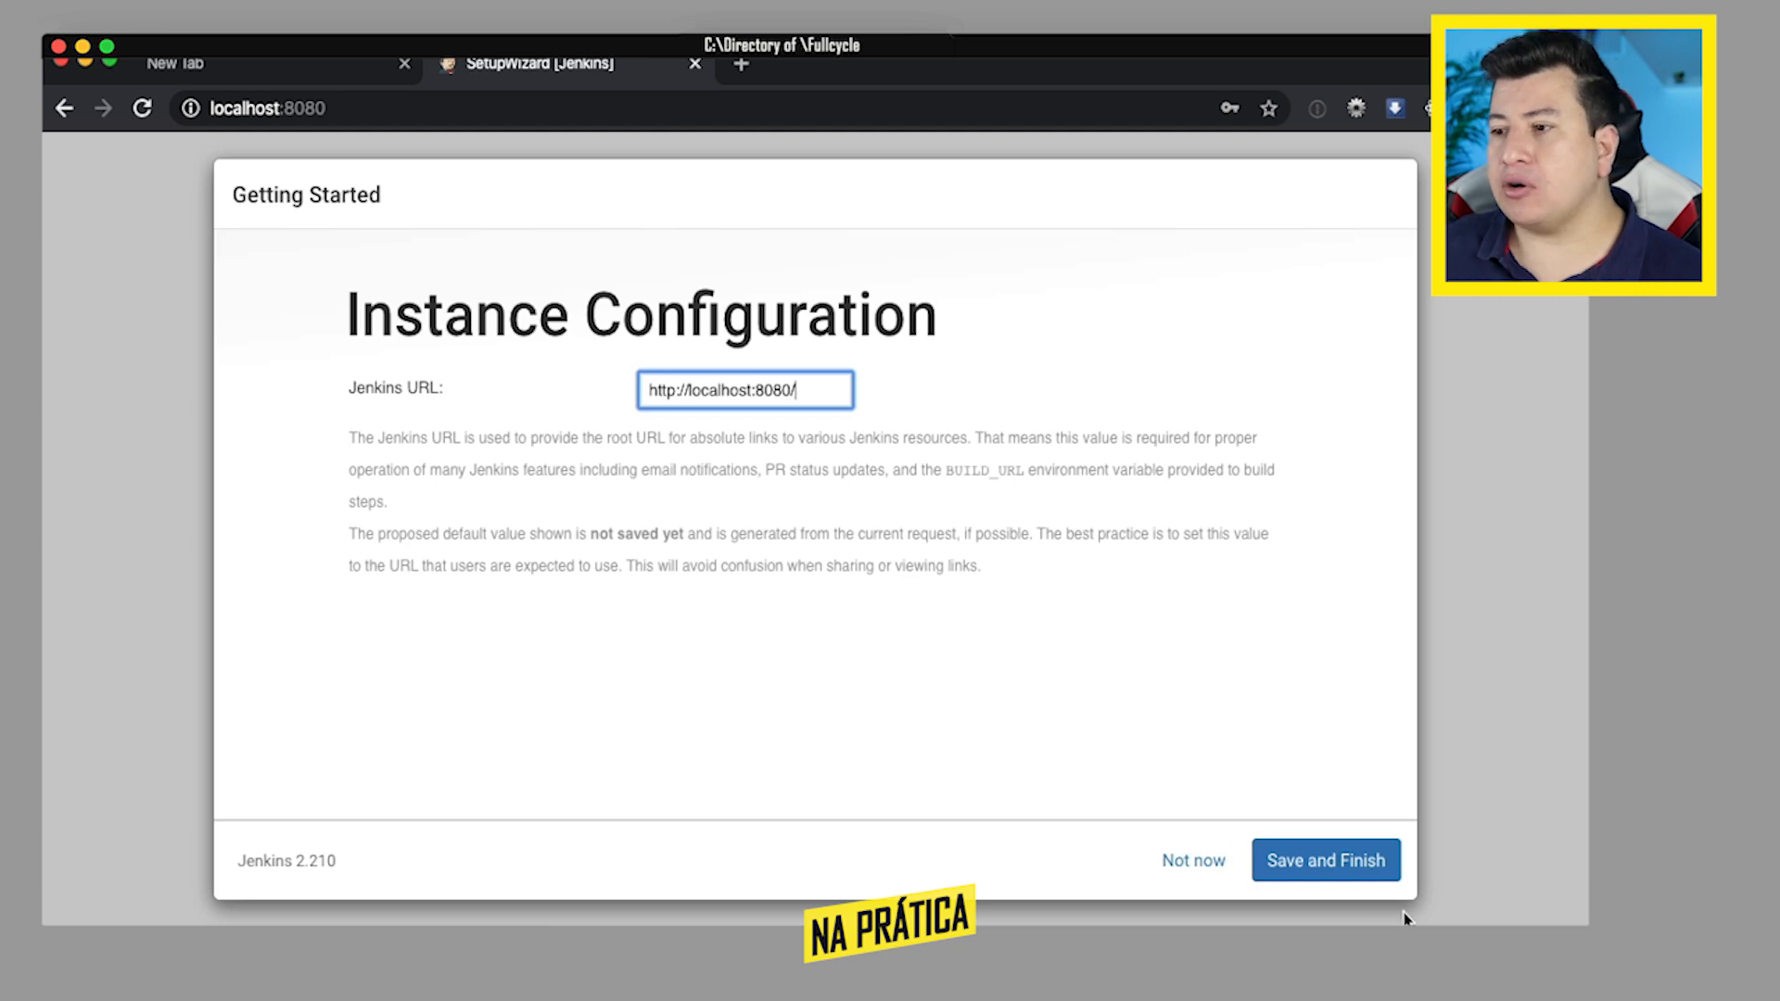
pyautogui.click(1349, 867)
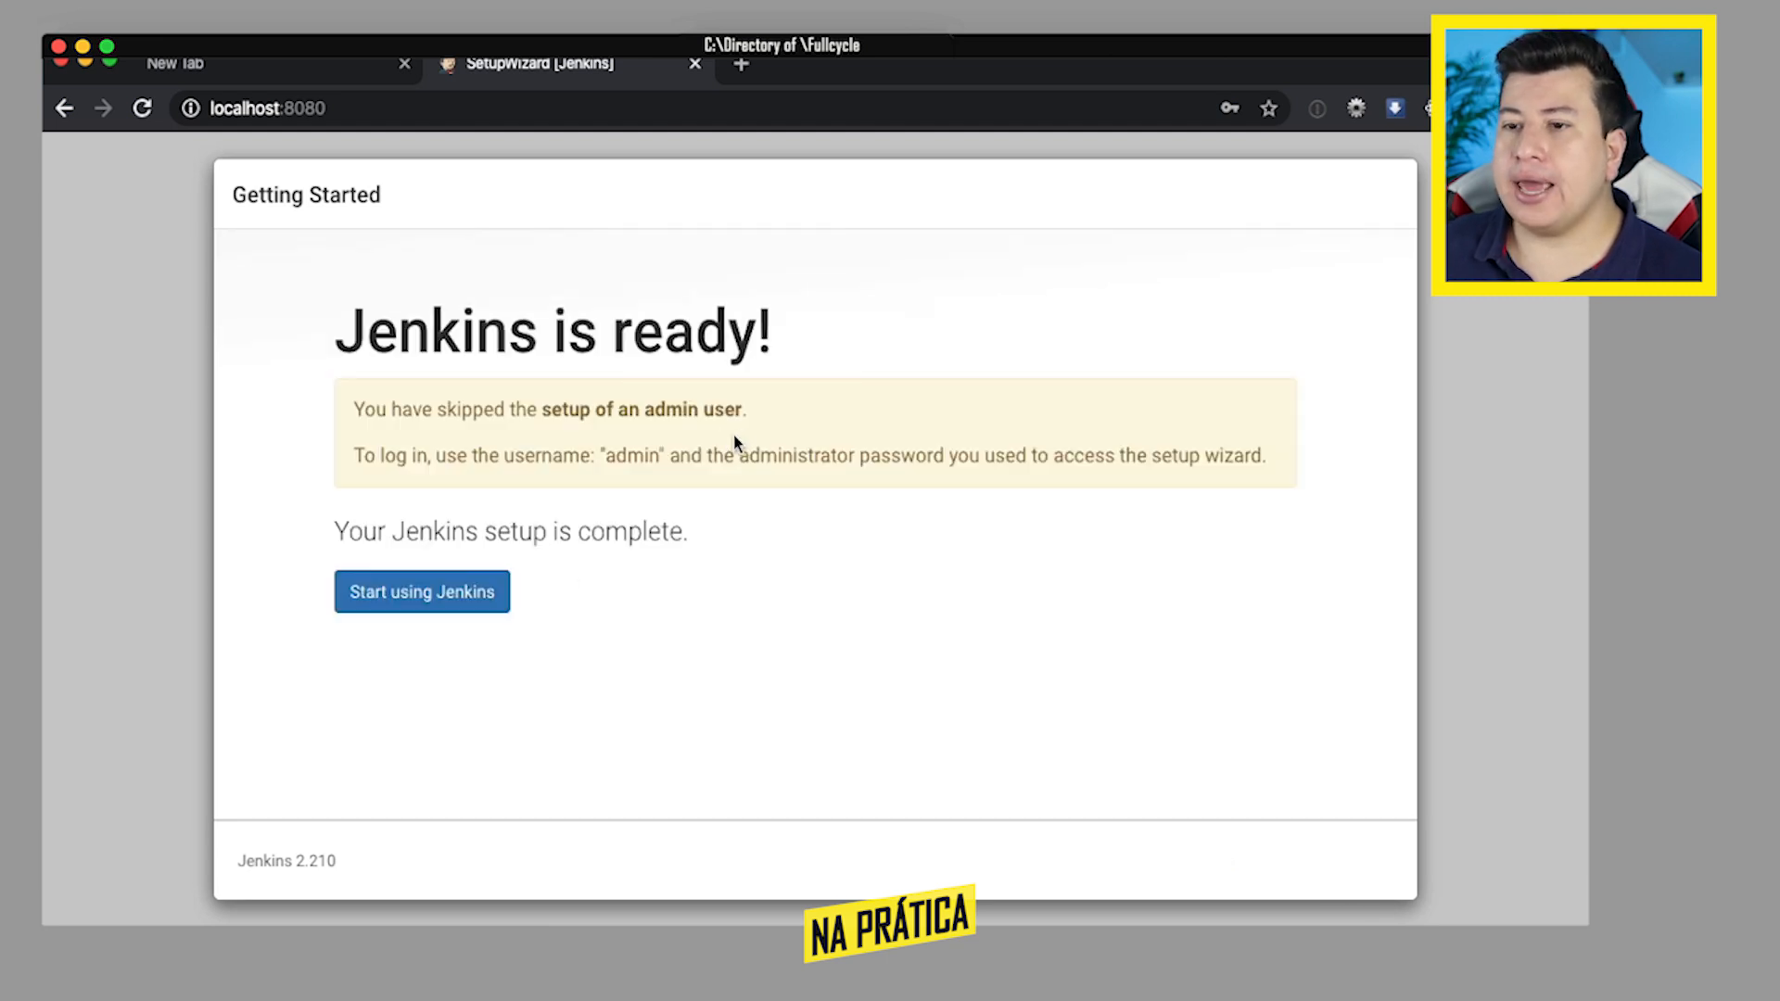
pyautogui.click(433, 610)
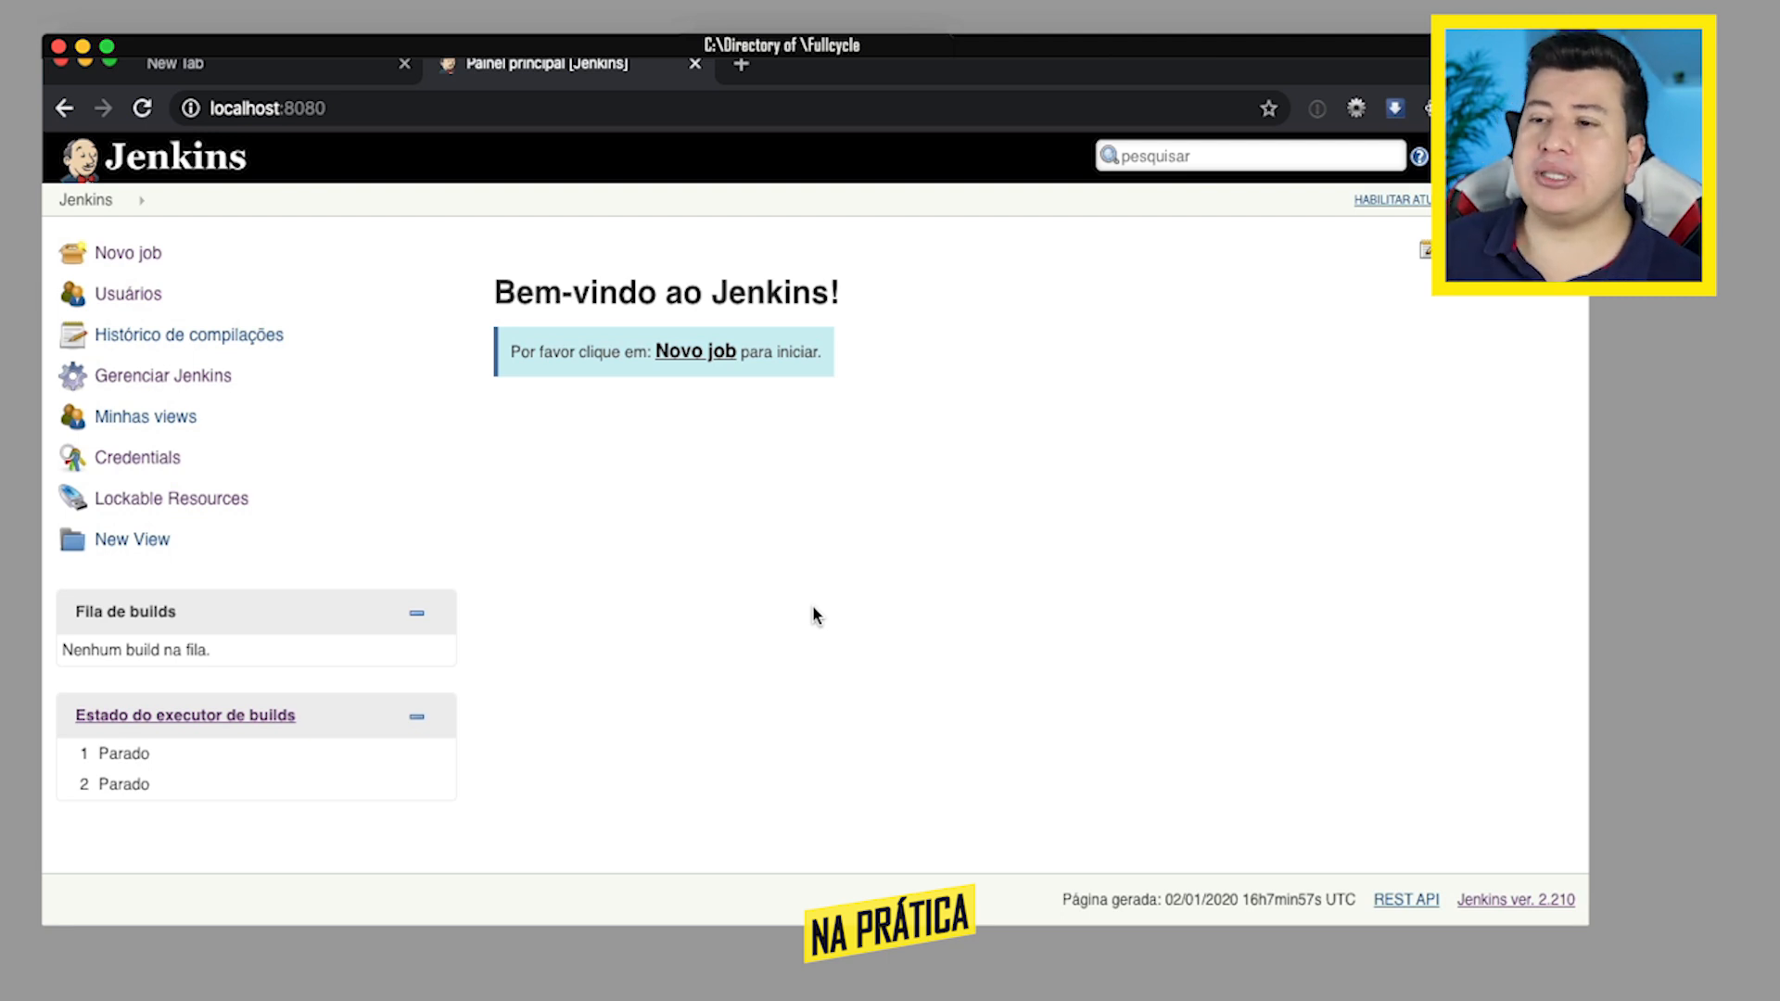
# - Review the item types offered for a new job, such as free-style project and Pipeline, and return to the dashboard
pyautogui.click(132, 263)
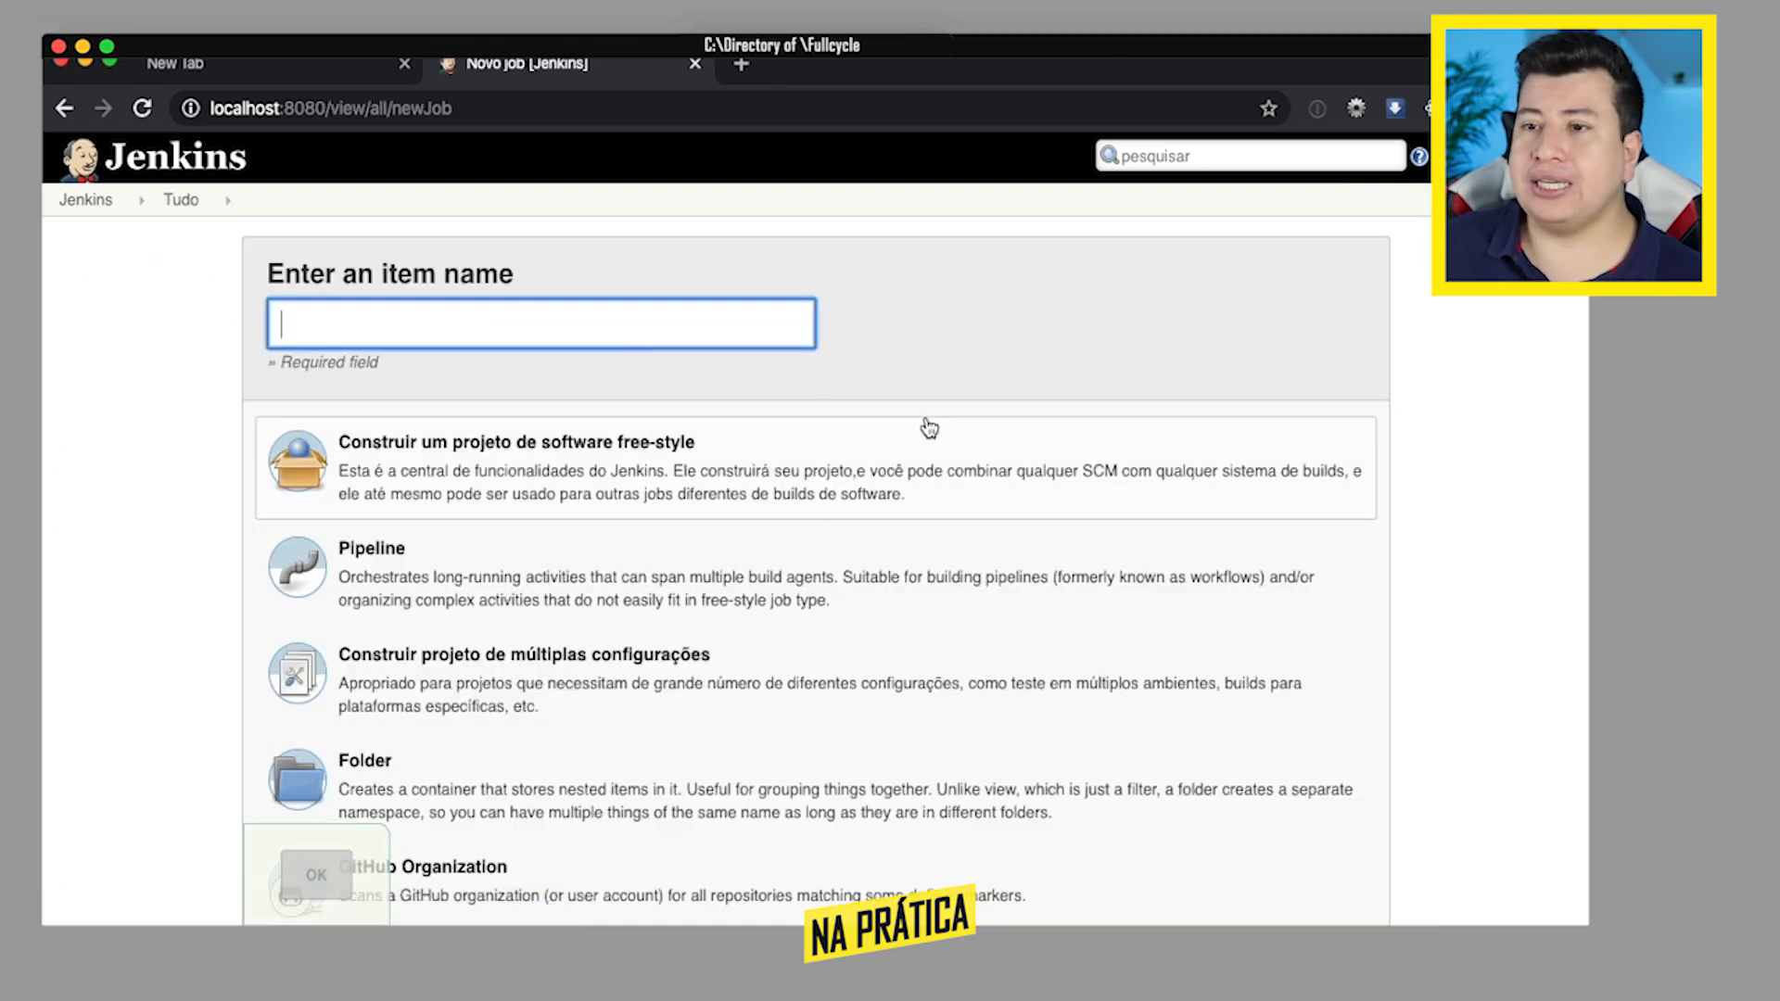
pyautogui.scroll(-4, 930, 426)
pyautogui.scroll(2, 929, 426)
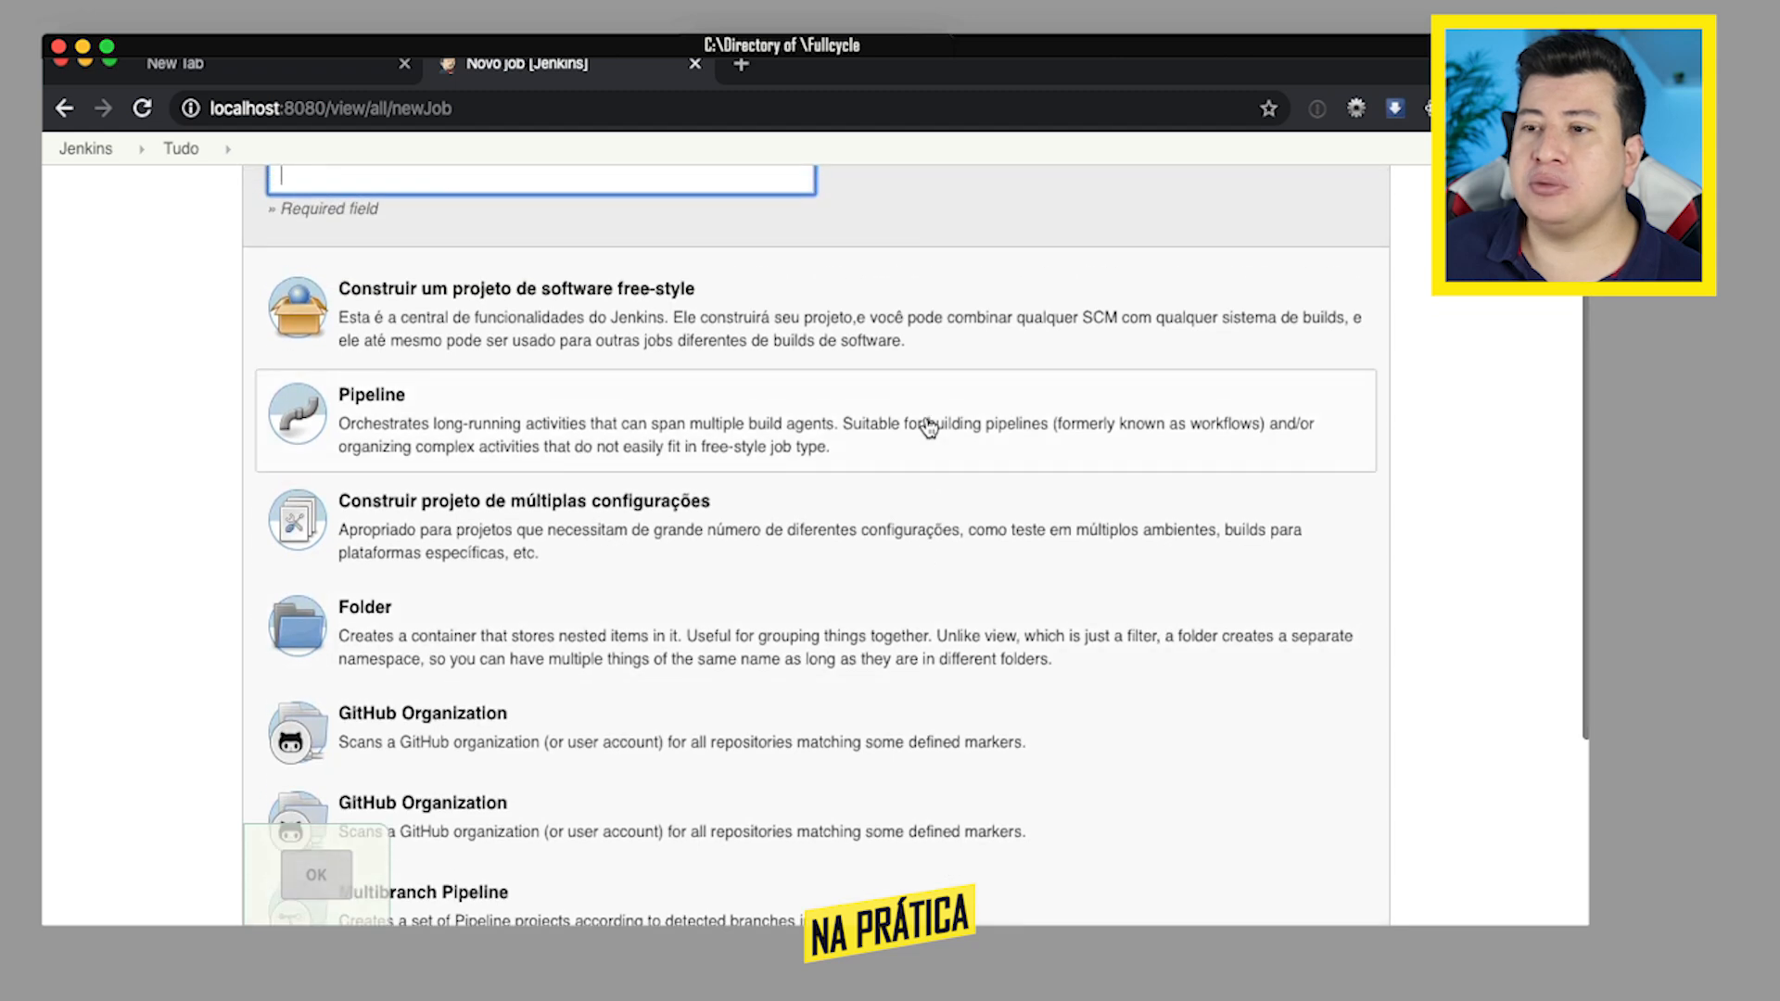
pyautogui.scroll(1, 929, 426)
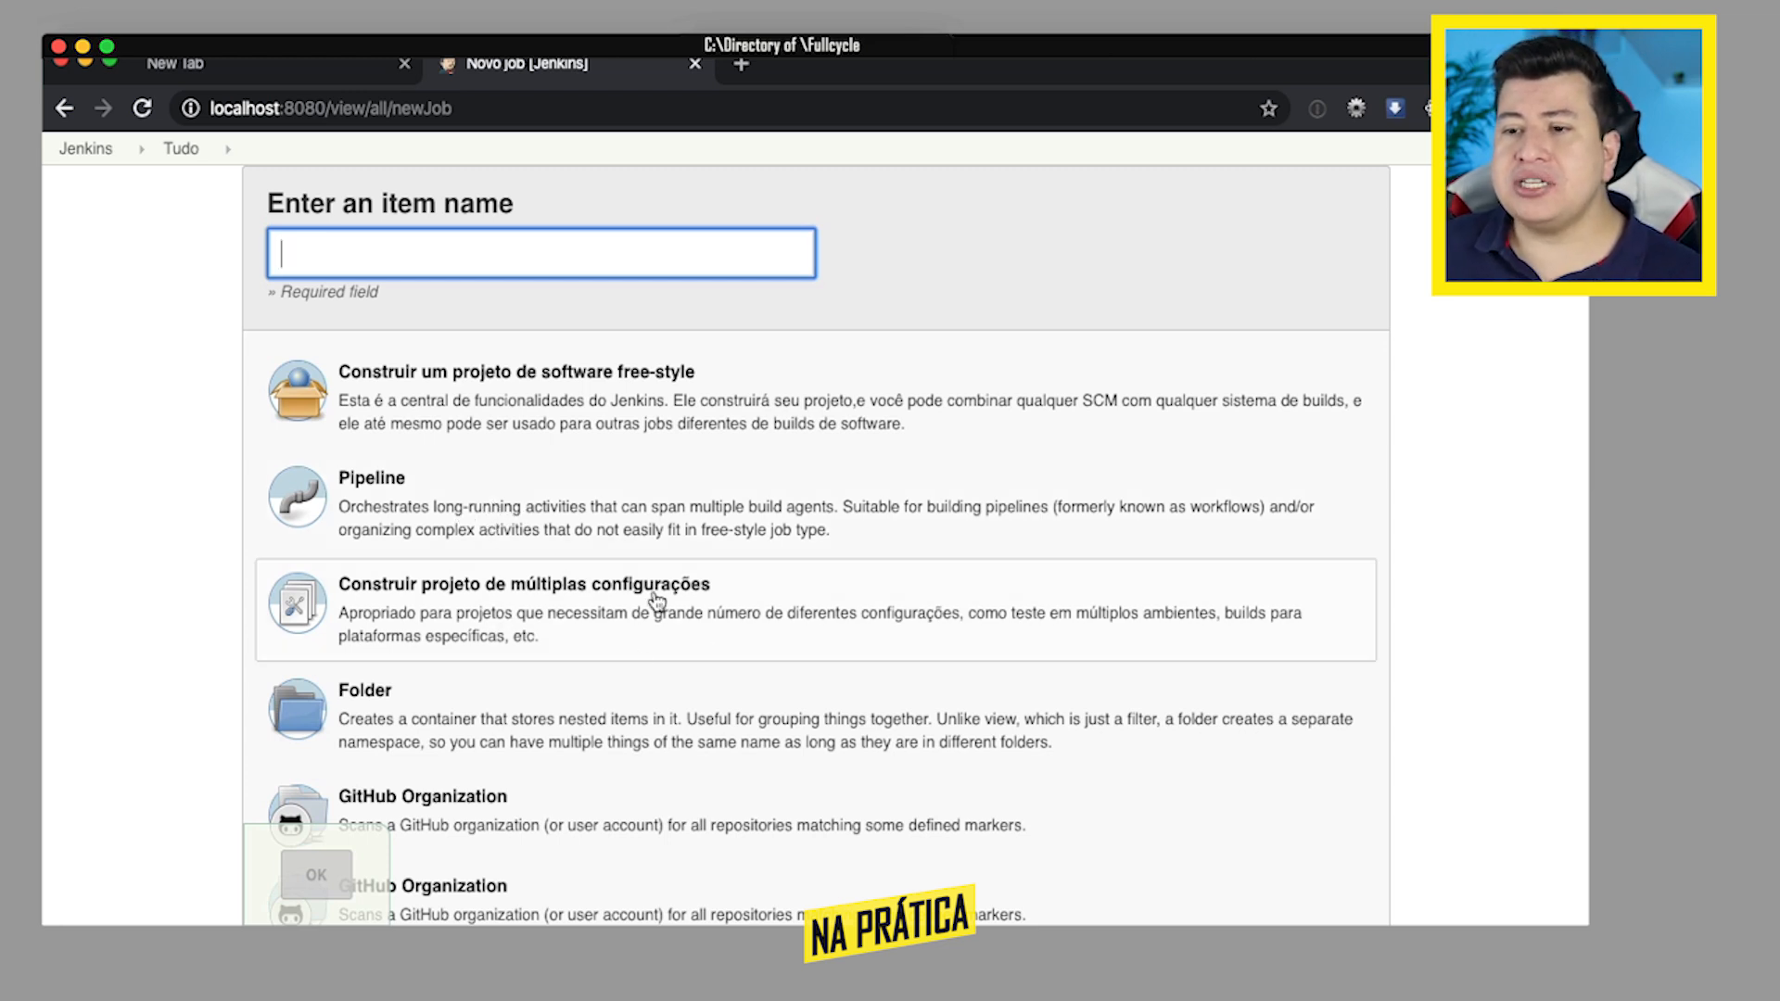
pyautogui.scroll(-3, 656, 598)
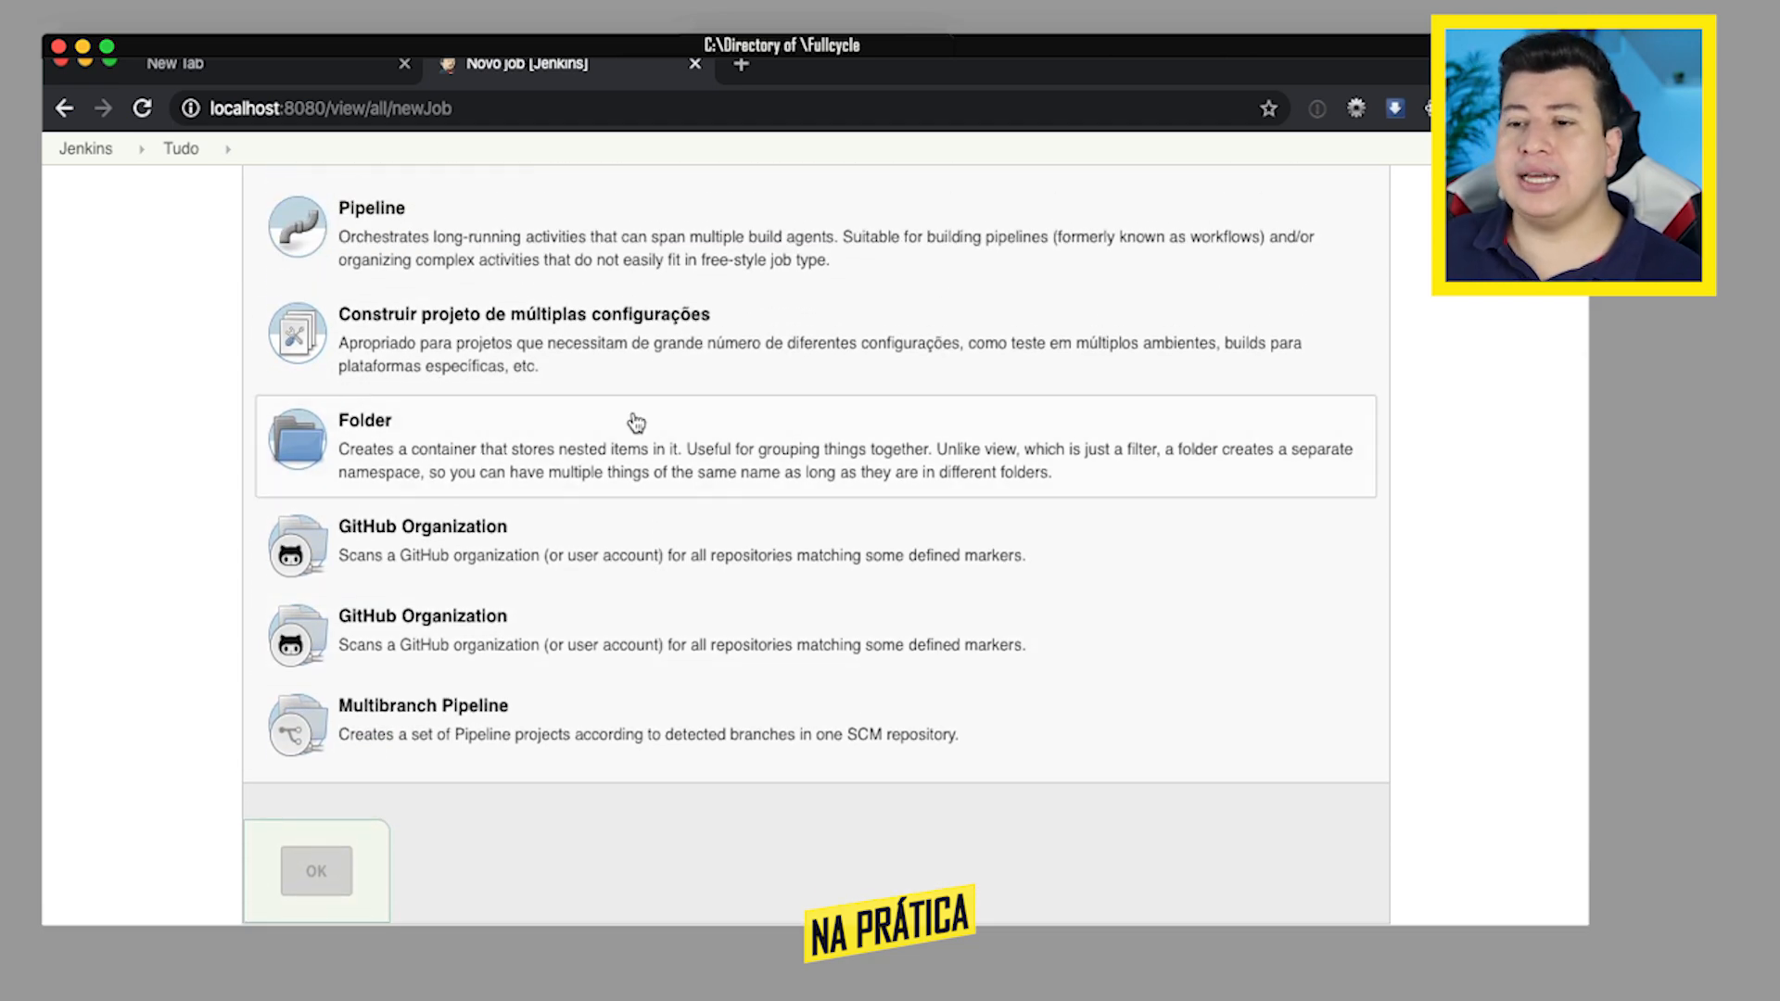
pyautogui.scroll(4, 631, 417)
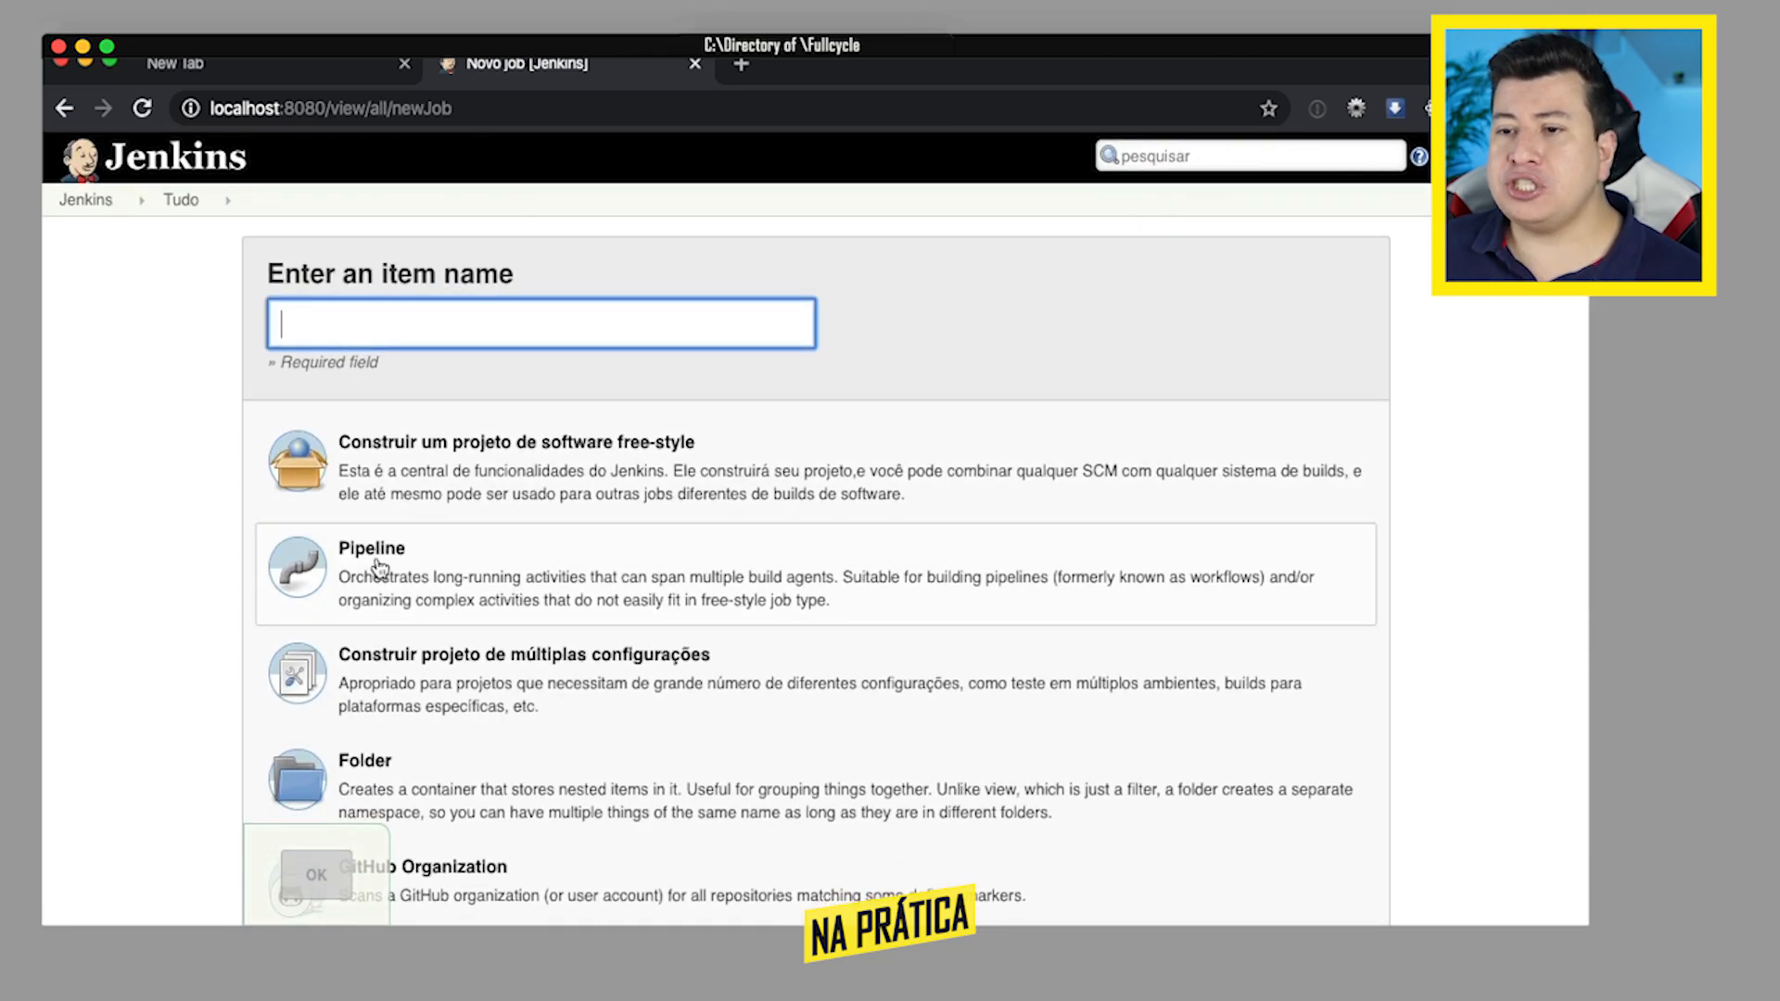
pyautogui.click(64, 108)
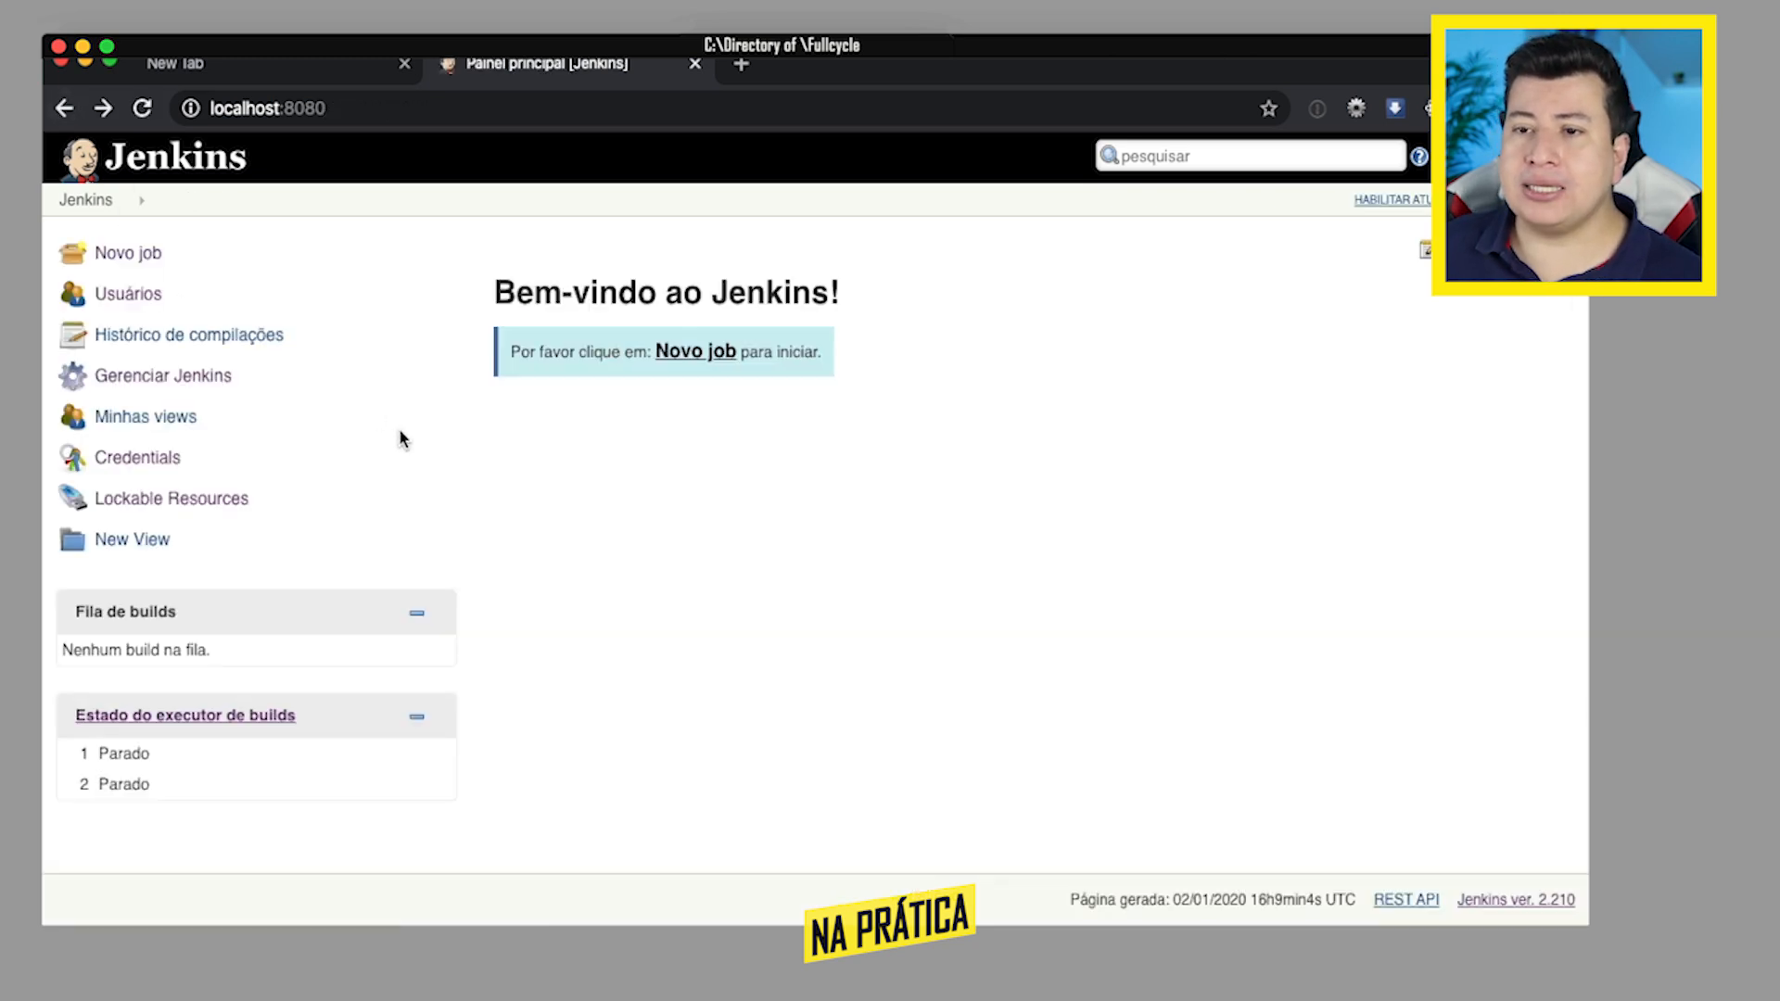
# - Open the plugin manager from the Jenkins management page and show the available plugins
pyautogui.click(163, 380)
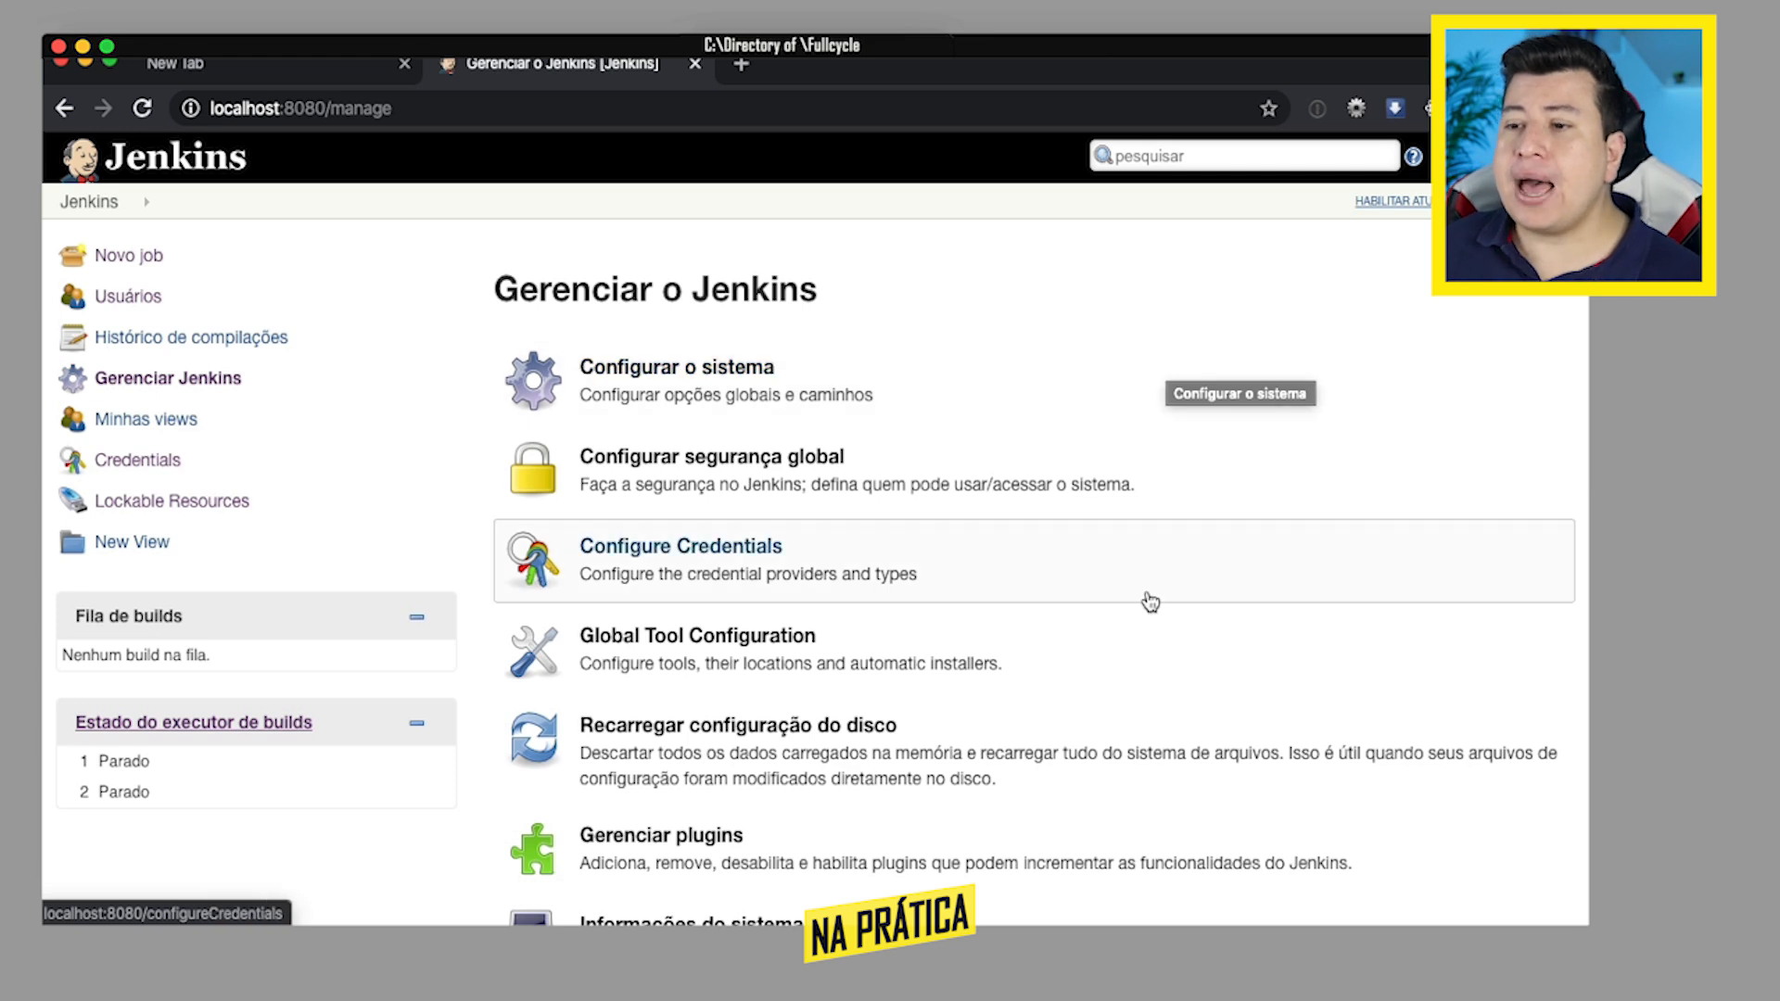
pyautogui.scroll(-3, 1146, 640)
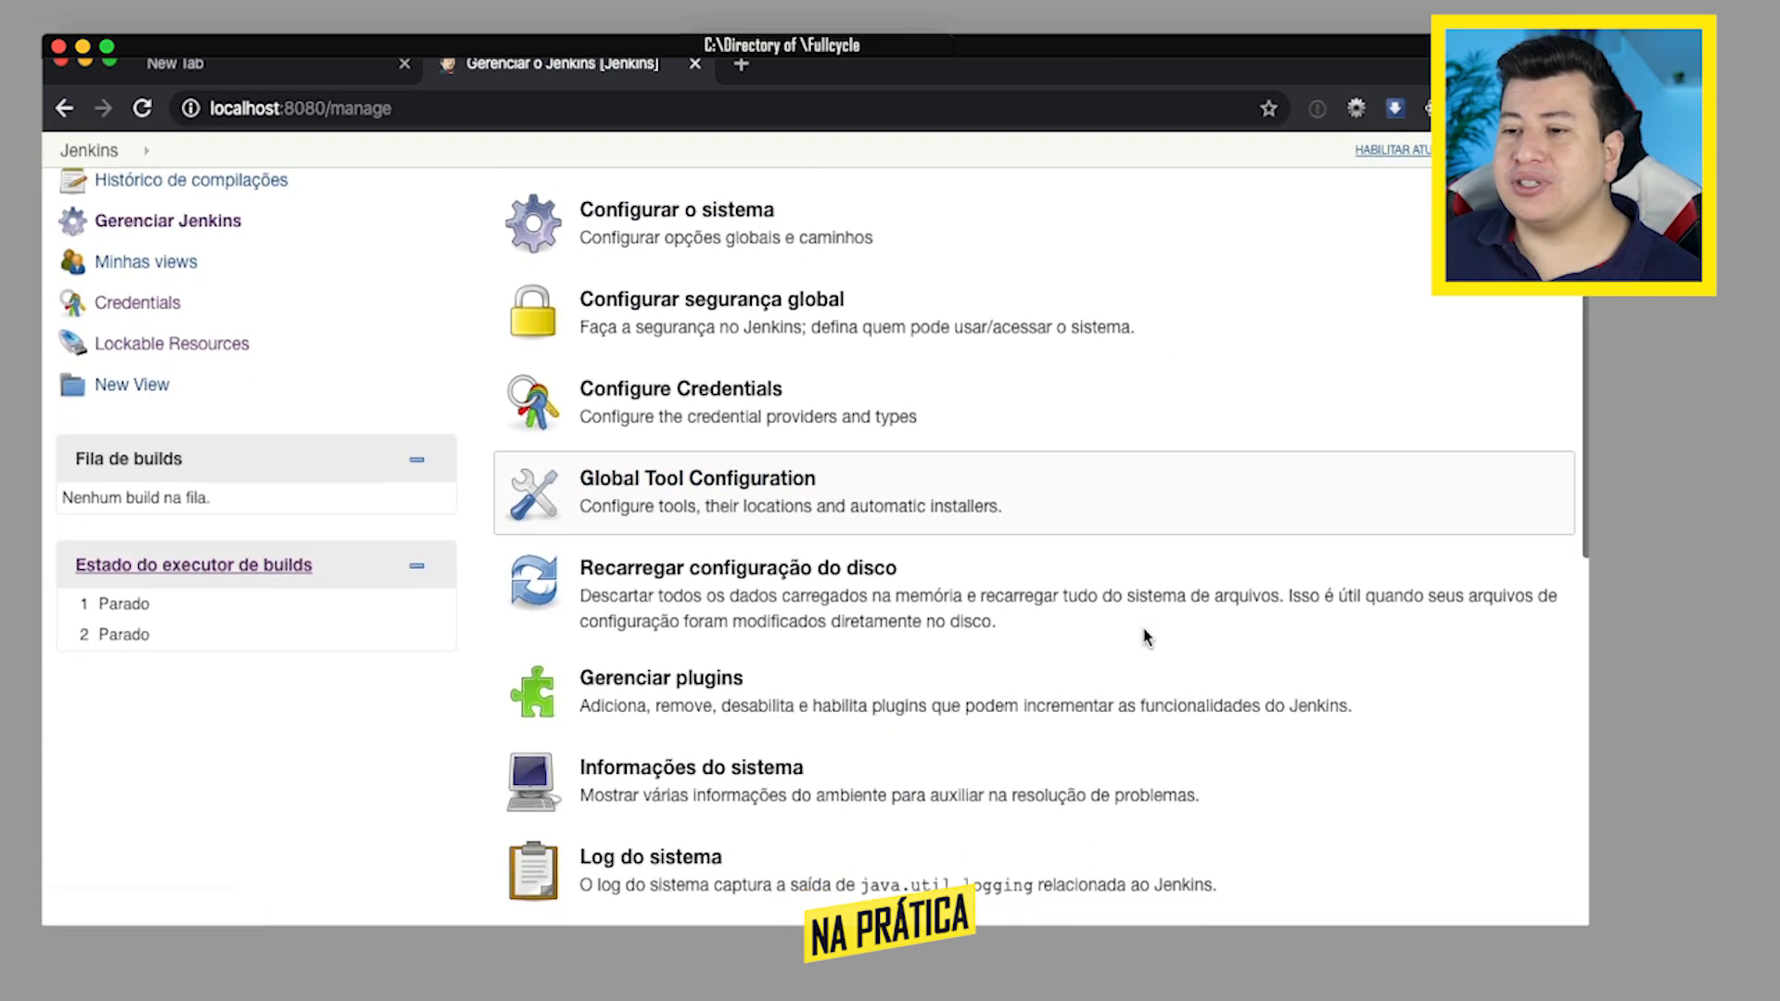
pyautogui.click(673, 670)
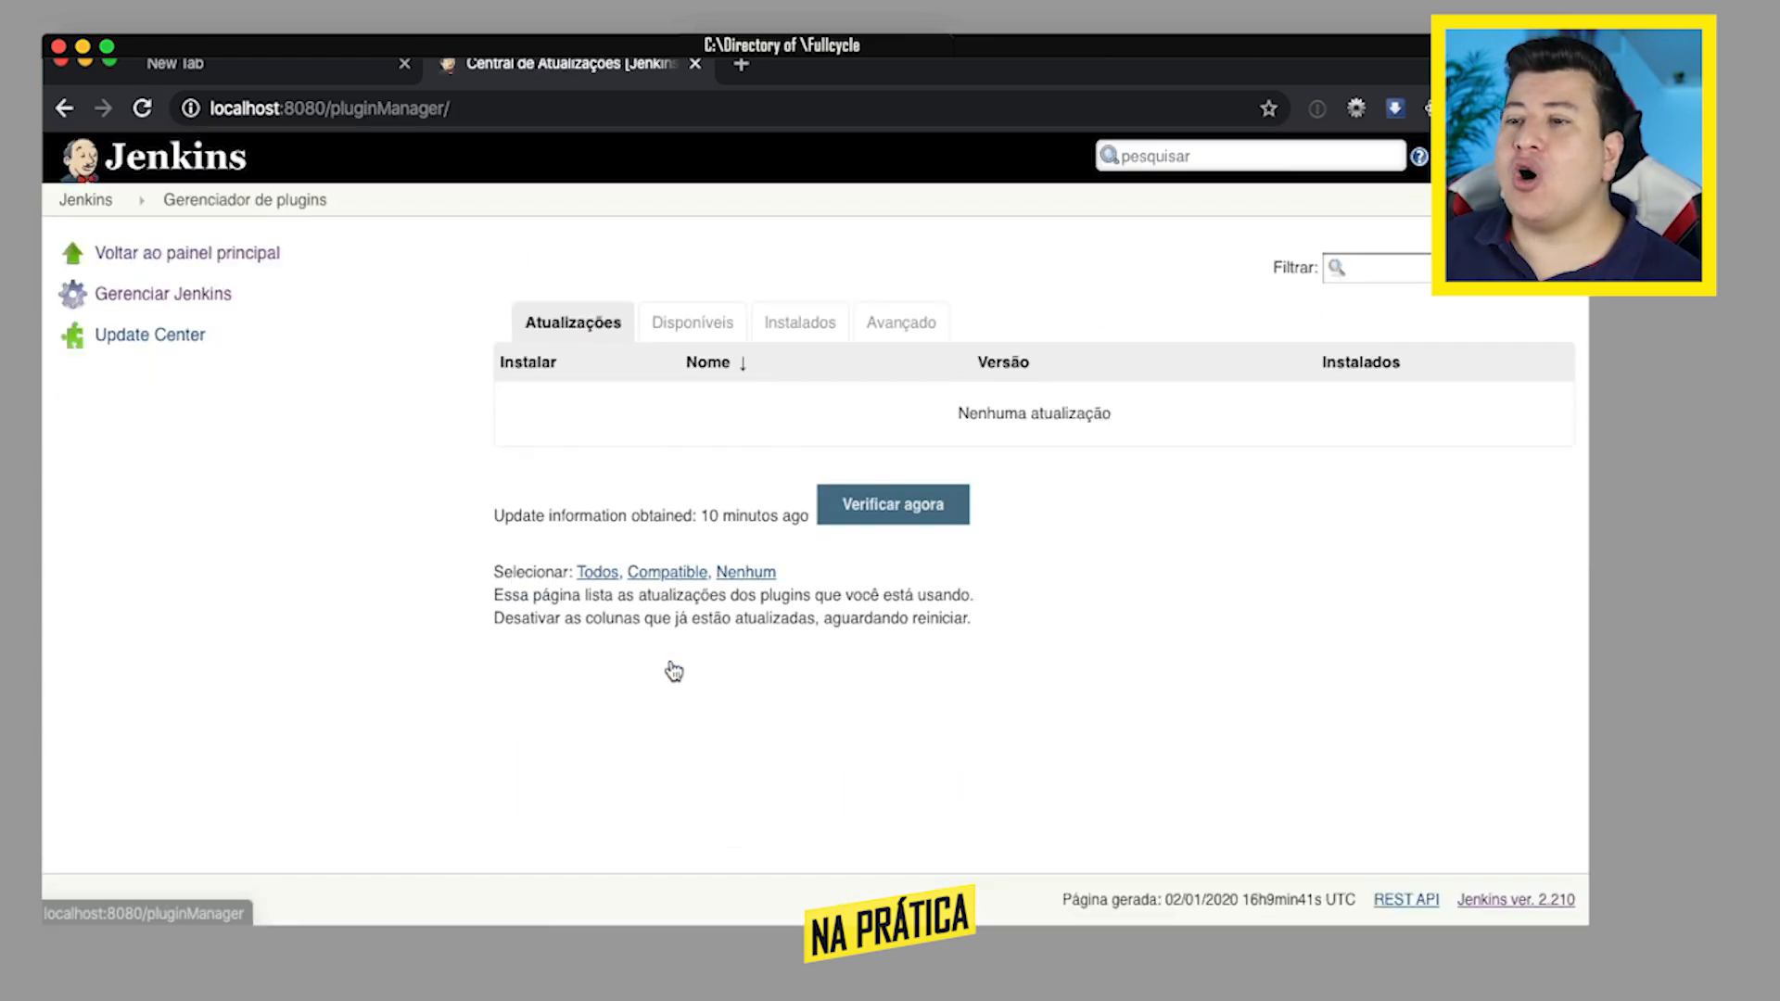
pyautogui.click(708, 340)
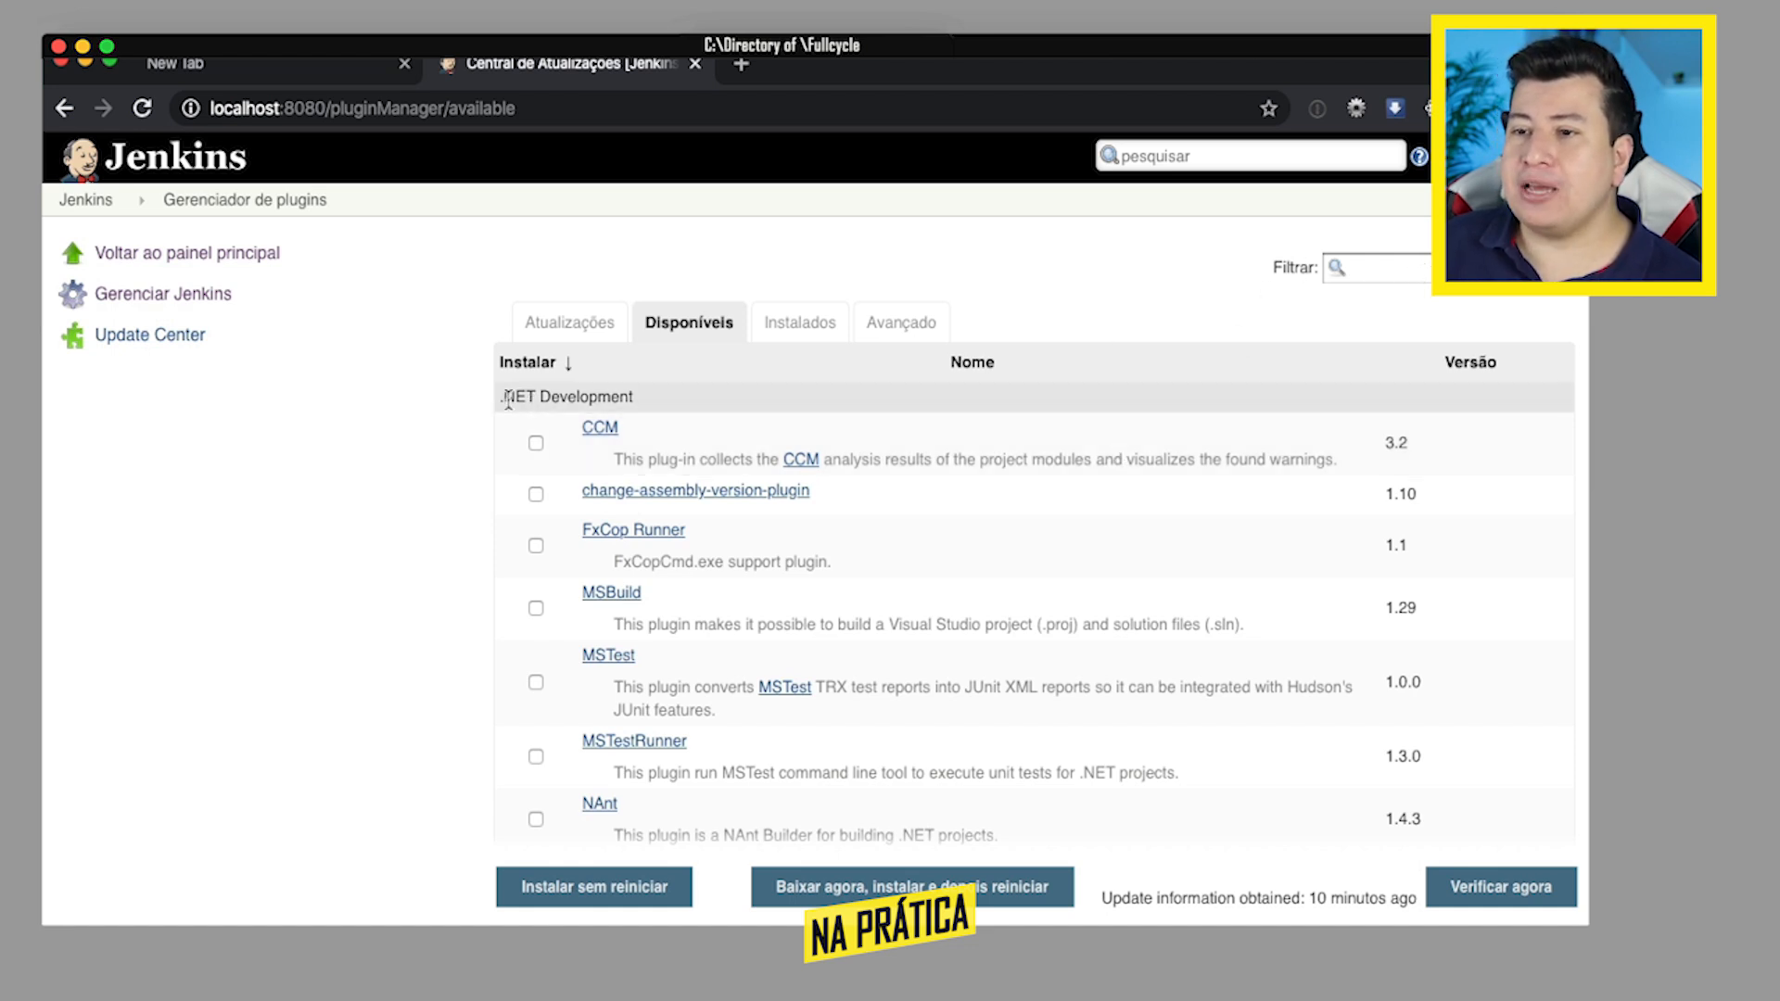
# - Browse the available plugins by category, from .NET Development through to DevOps
pyautogui.scroll(-15, 1150, 493)
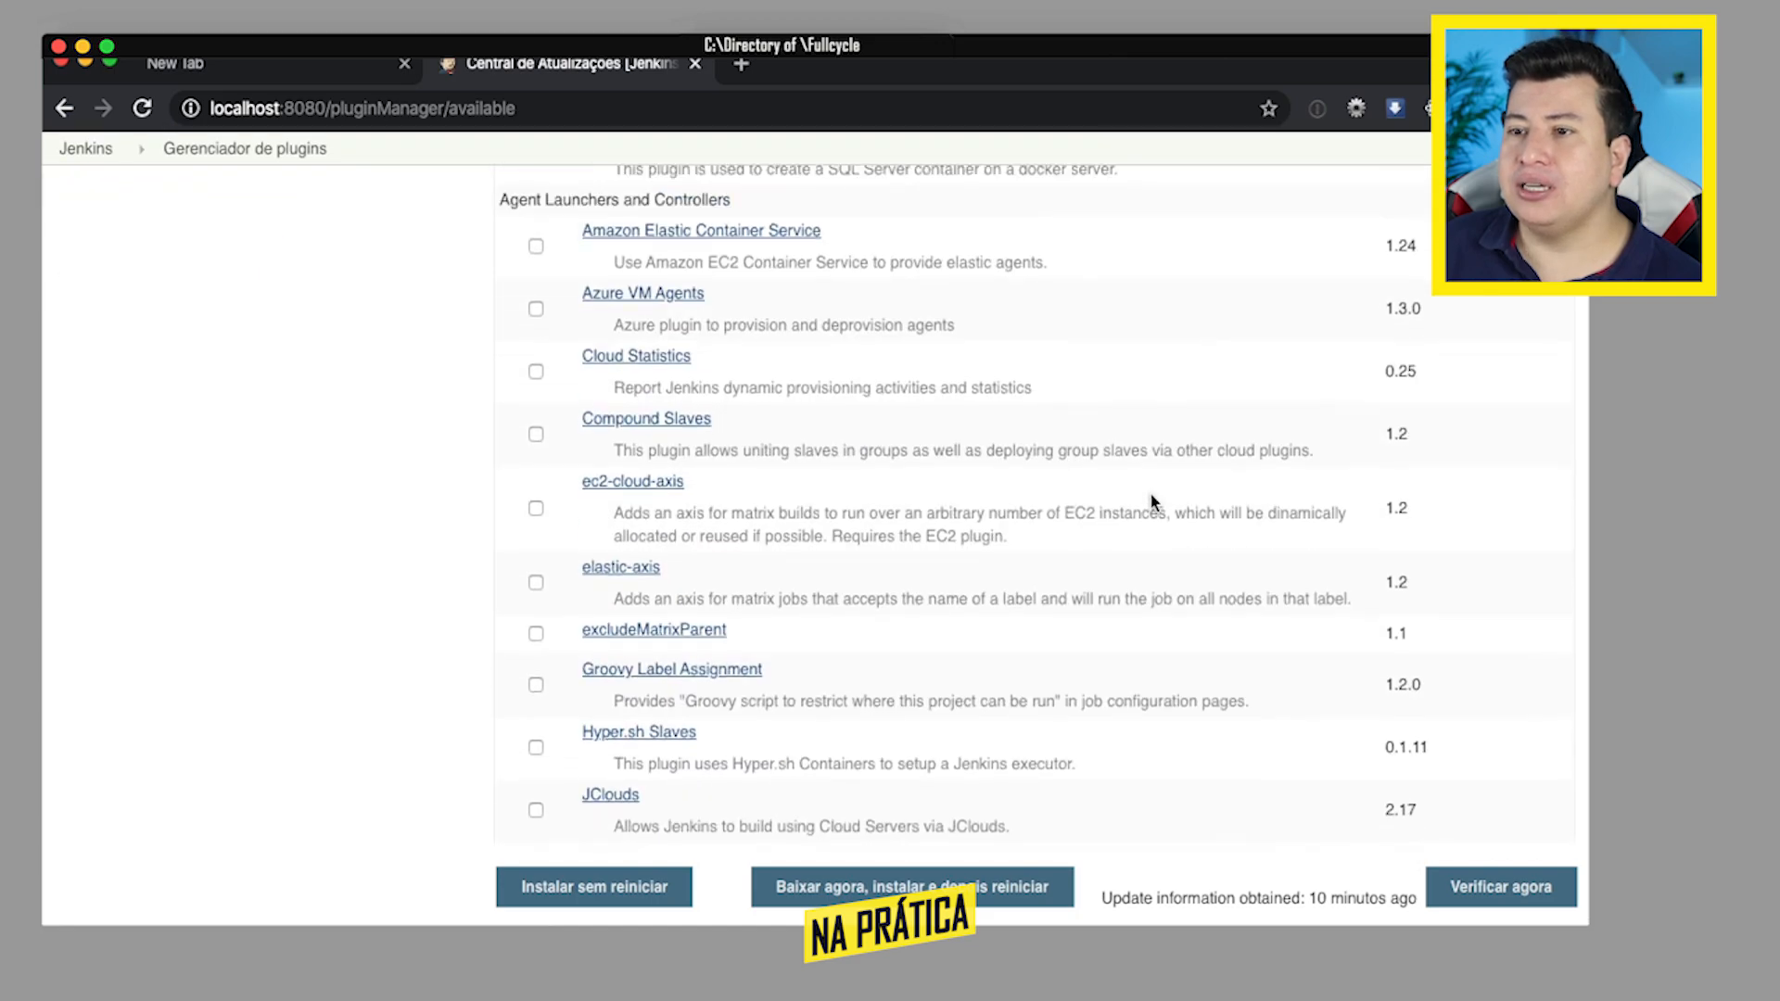
pyautogui.scroll(2, 1150, 493)
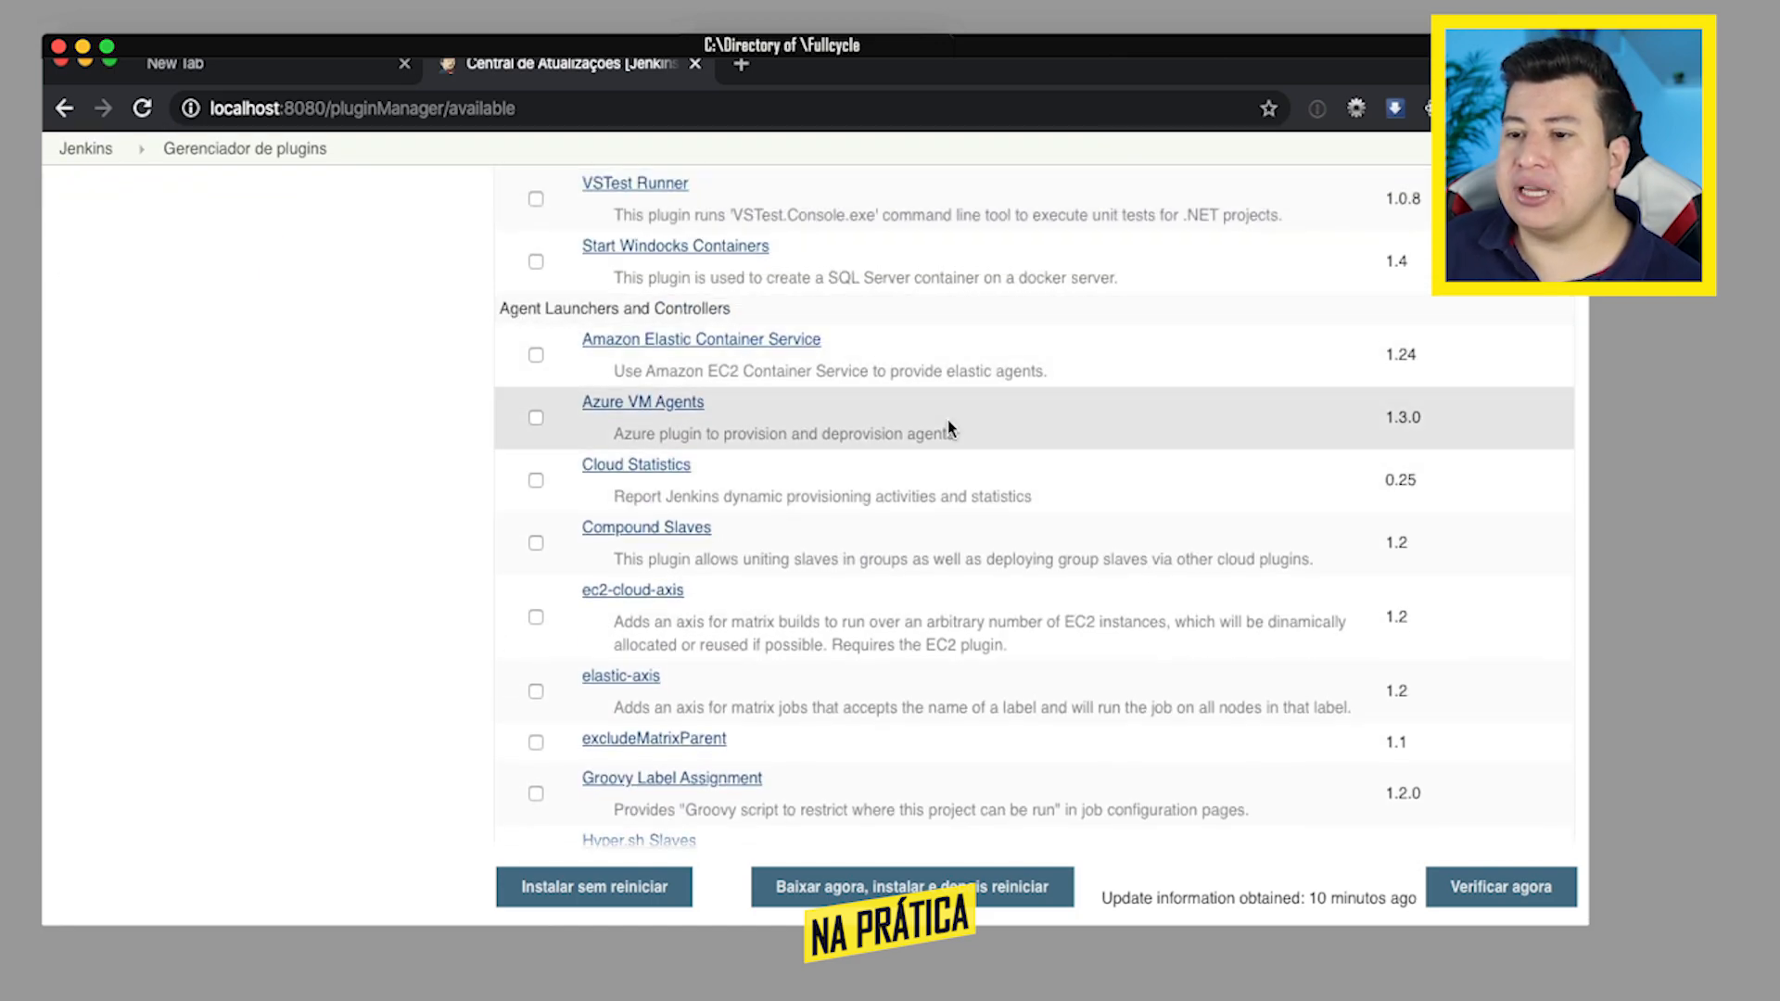
pyautogui.scroll(-12, 952, 370)
pyautogui.scroll(-20, 949, 427)
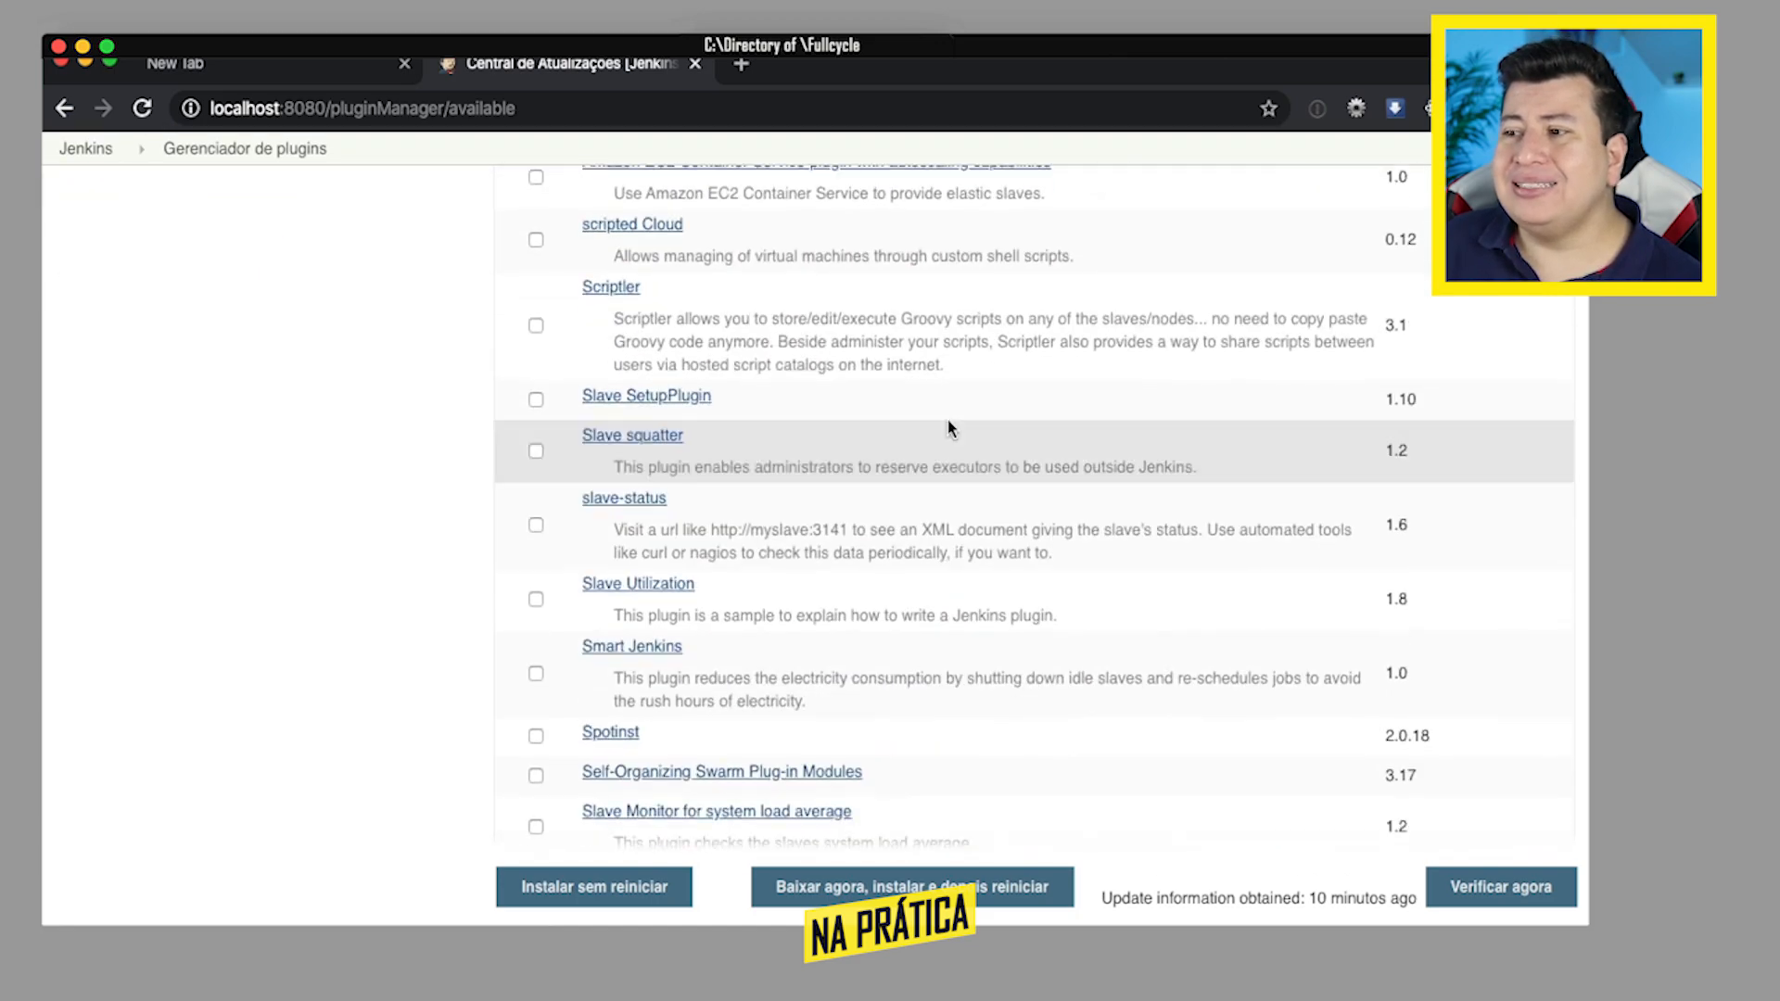
pyautogui.scroll(-20, 950, 427)
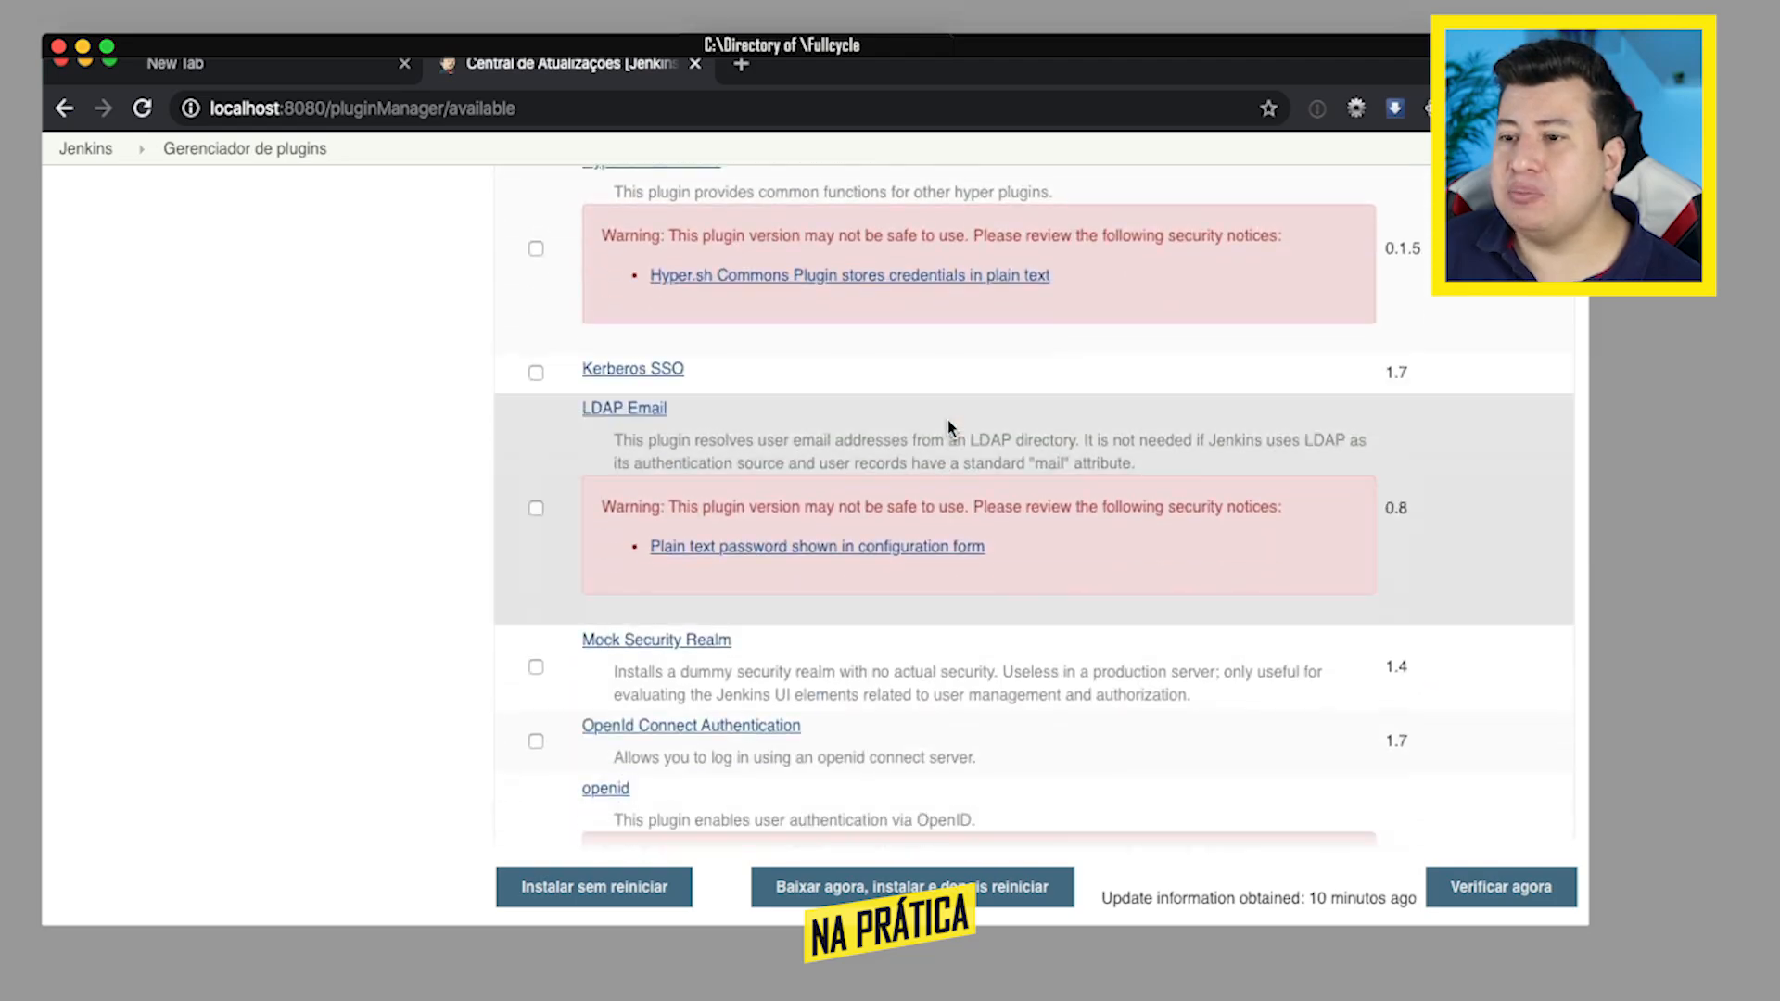
pyautogui.scroll(-20, 950, 427)
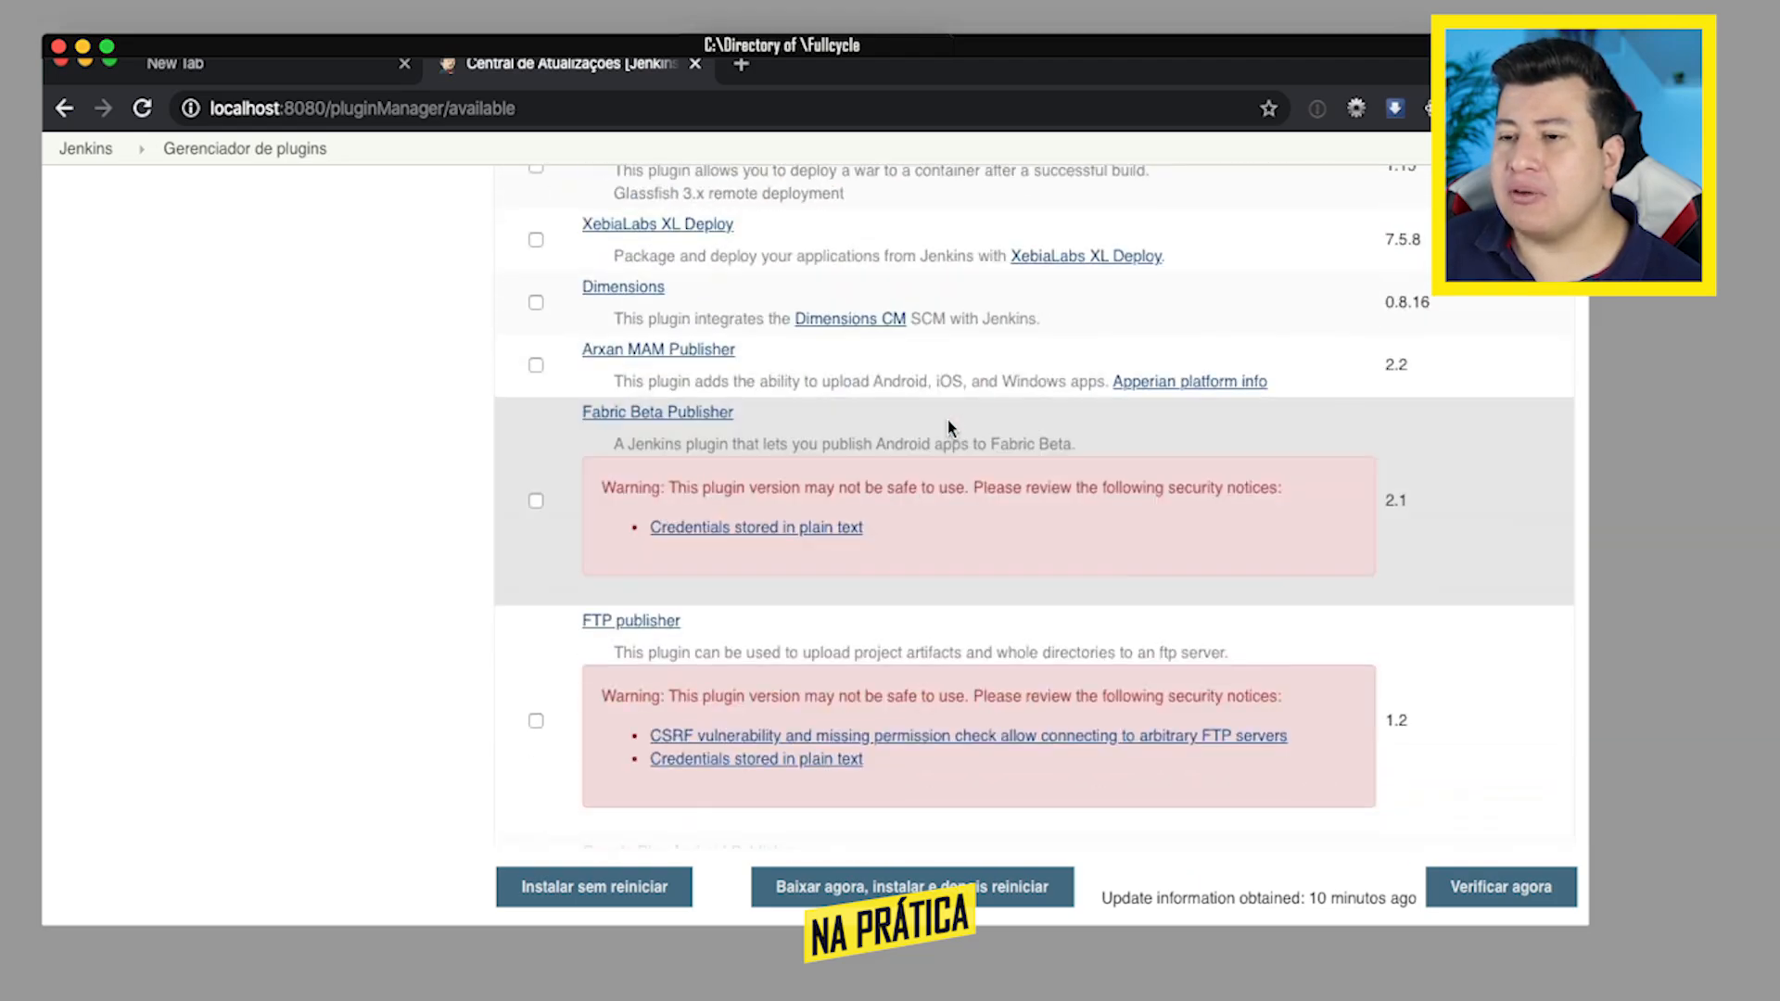
pyautogui.scroll(-20, 950, 427)
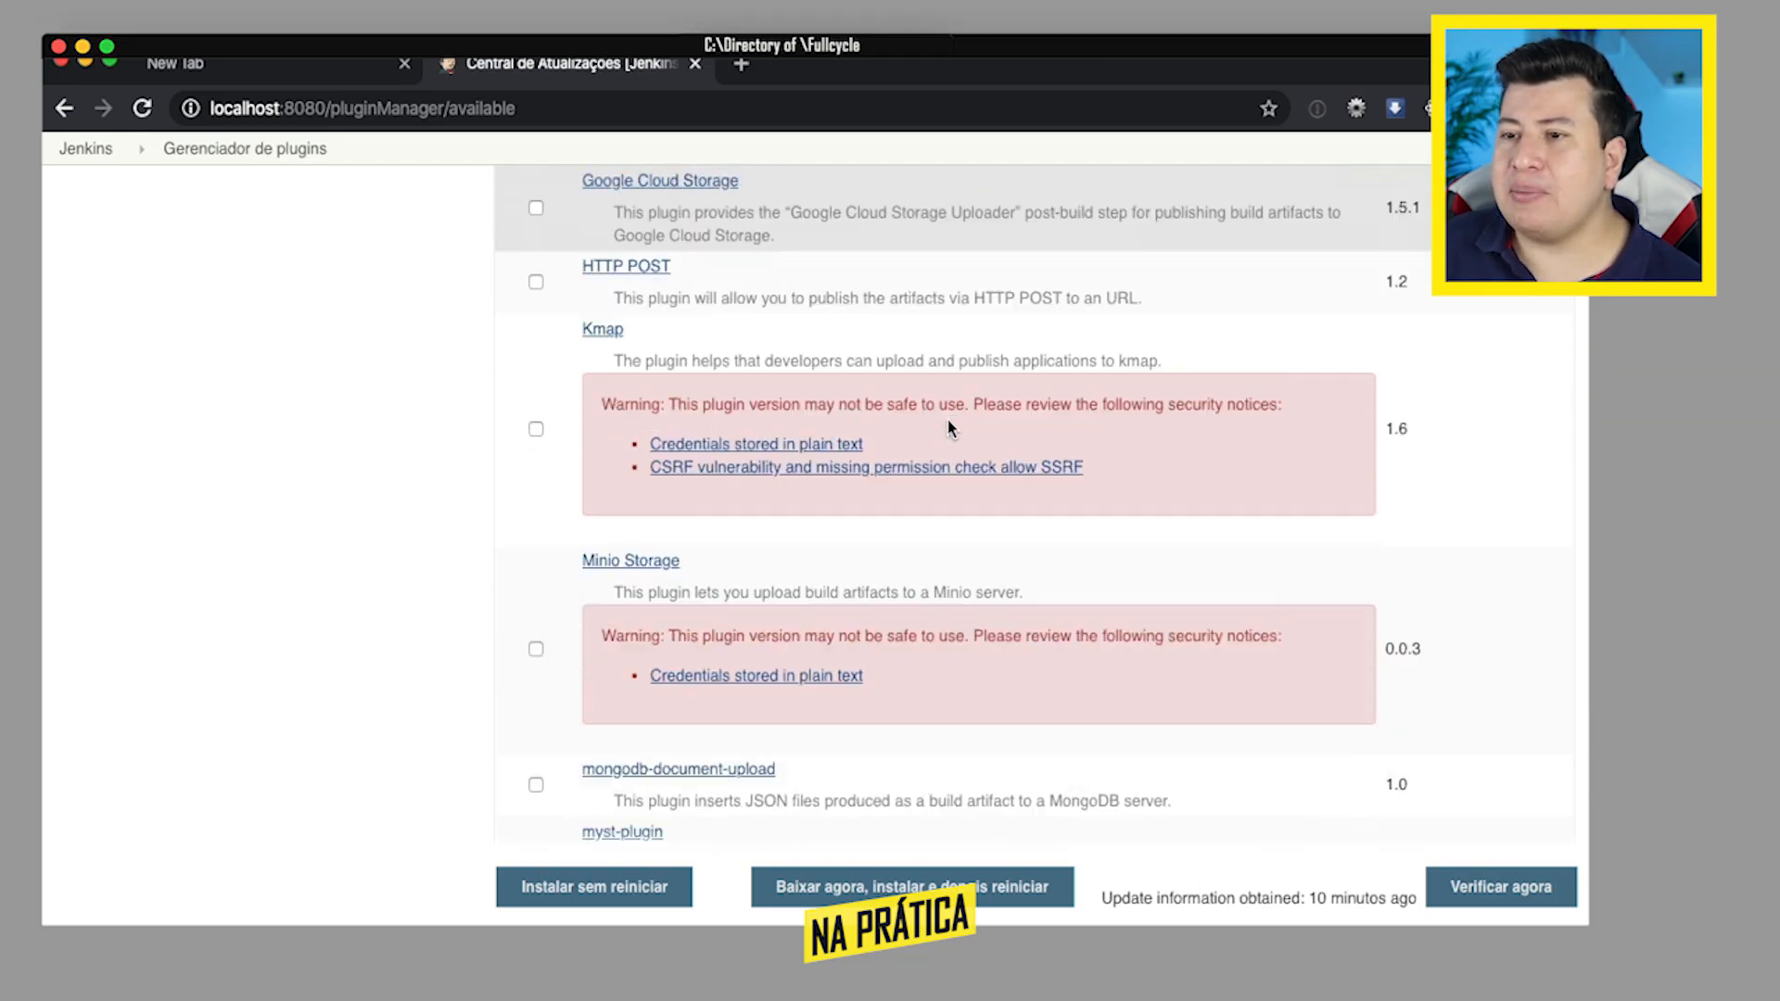
pyautogui.scroll(-20, 947, 420)
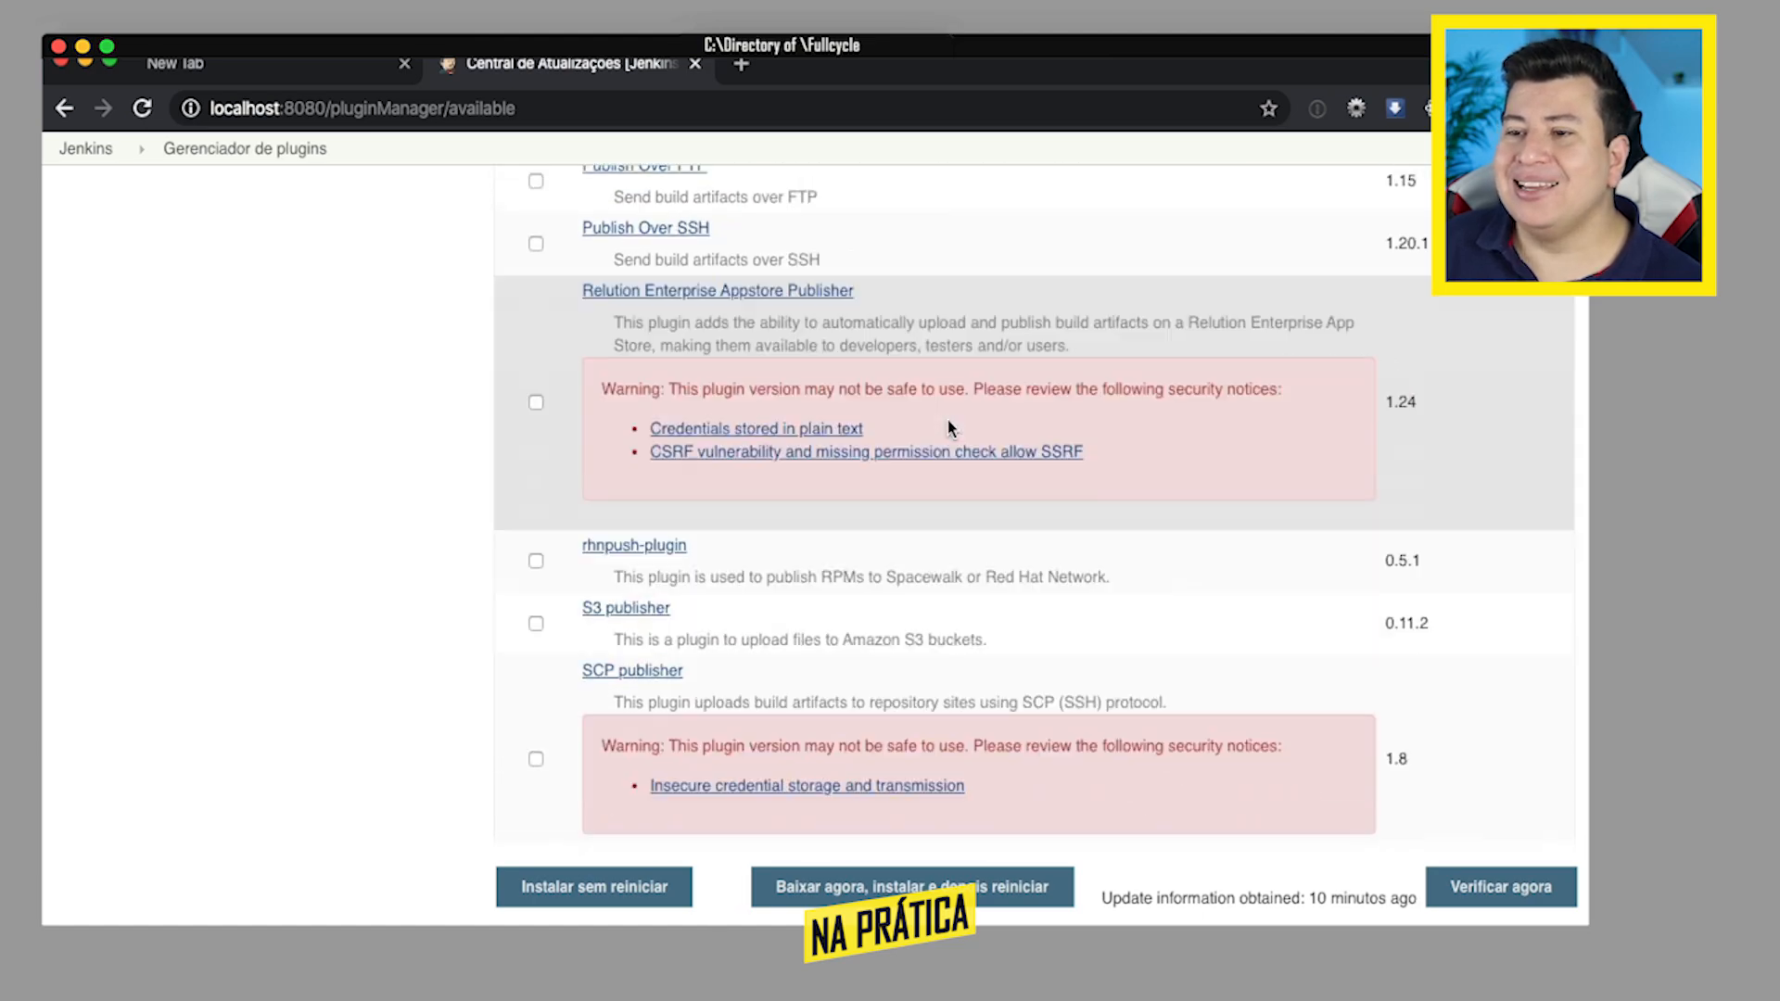
pyautogui.scroll(-20, 948, 420)
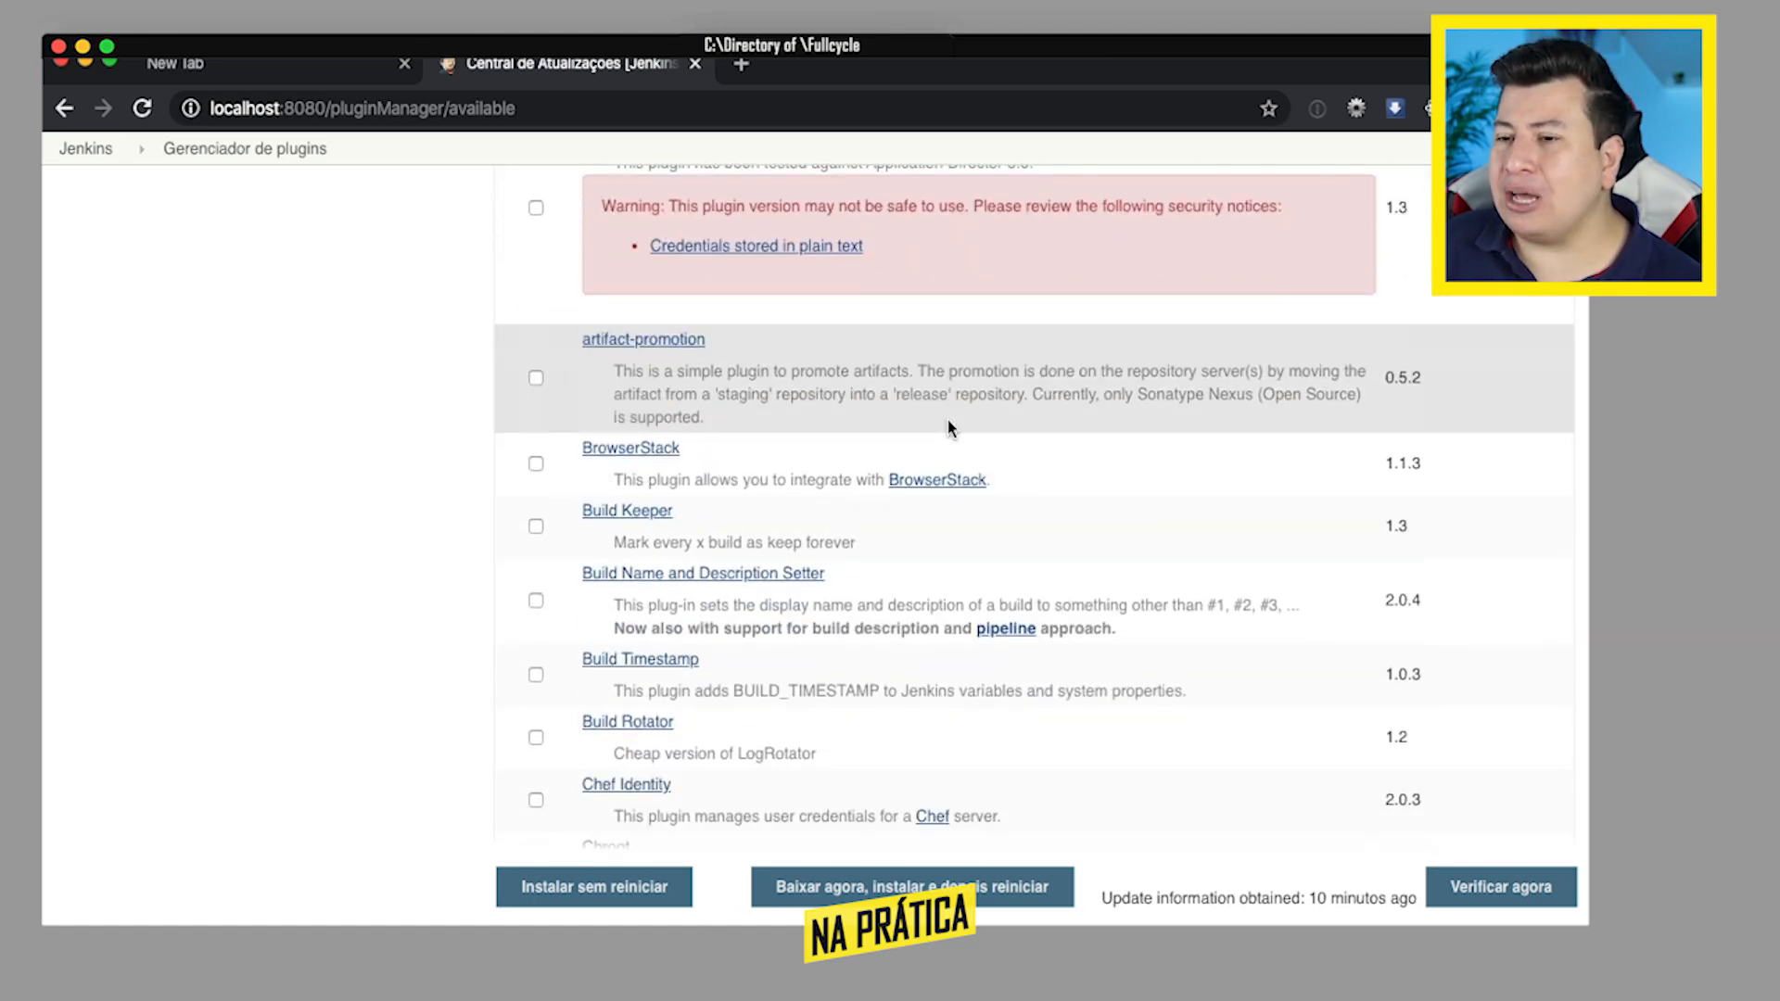
pyautogui.scroll(-20, 948, 426)
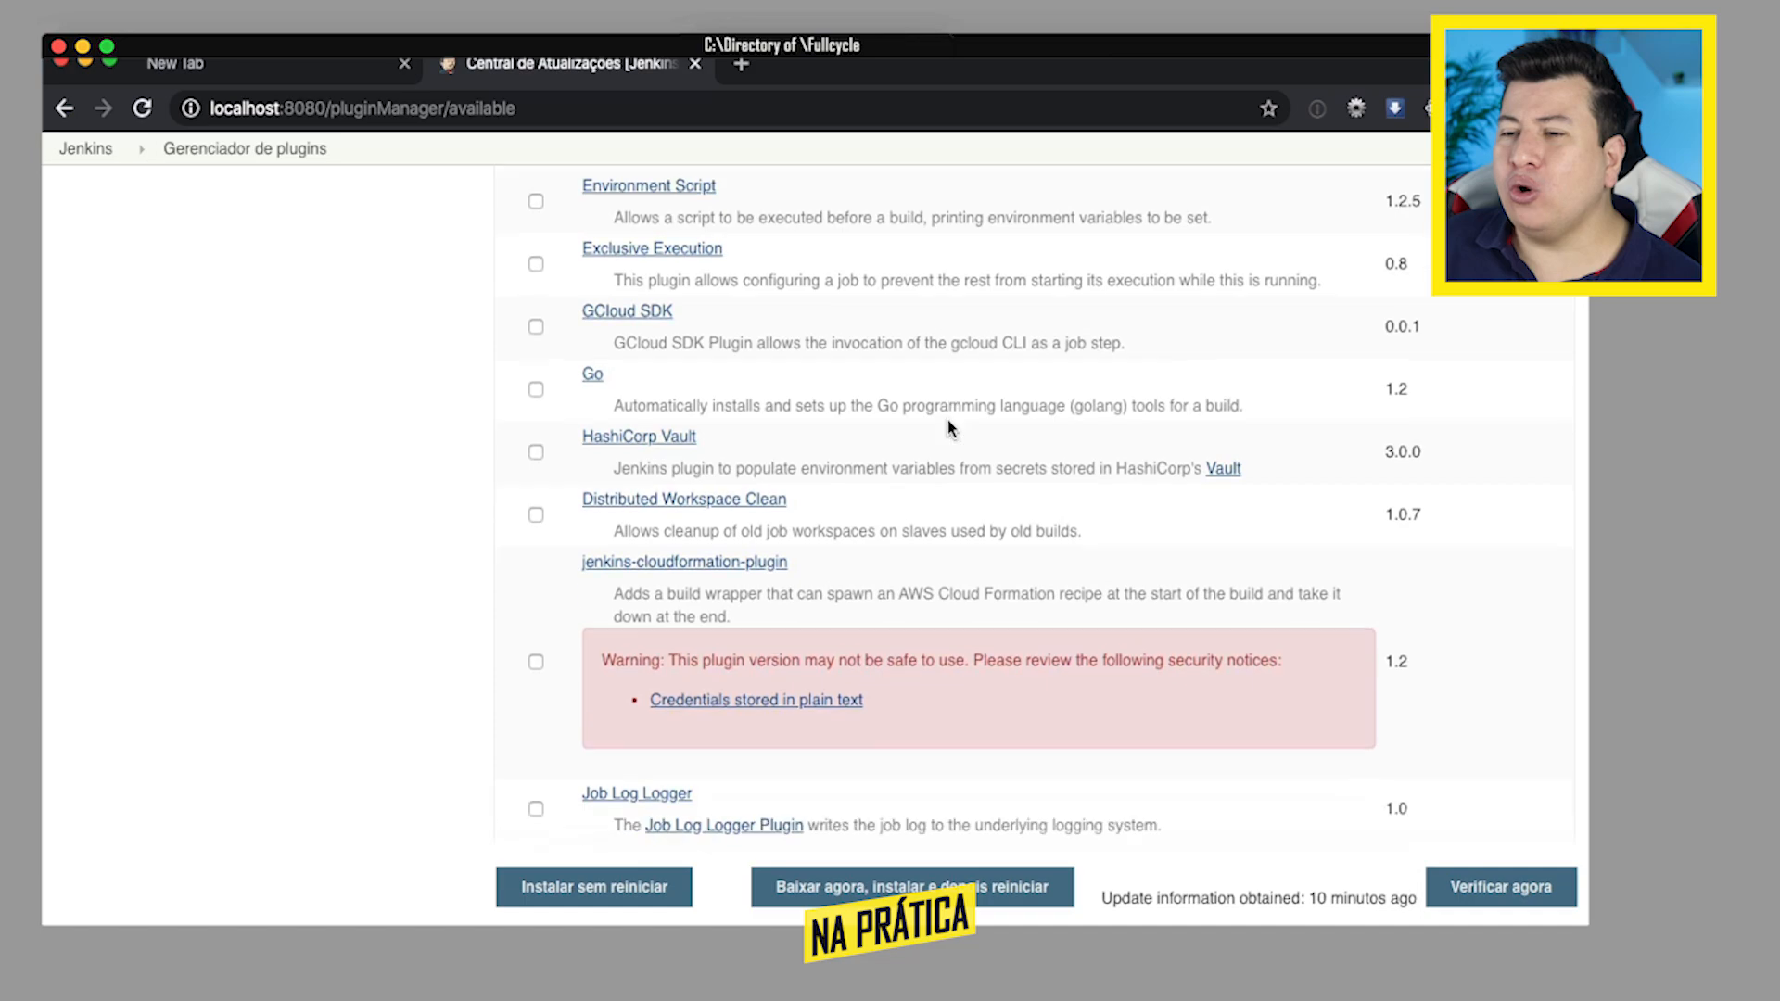
pyautogui.scroll(-20, 948, 426)
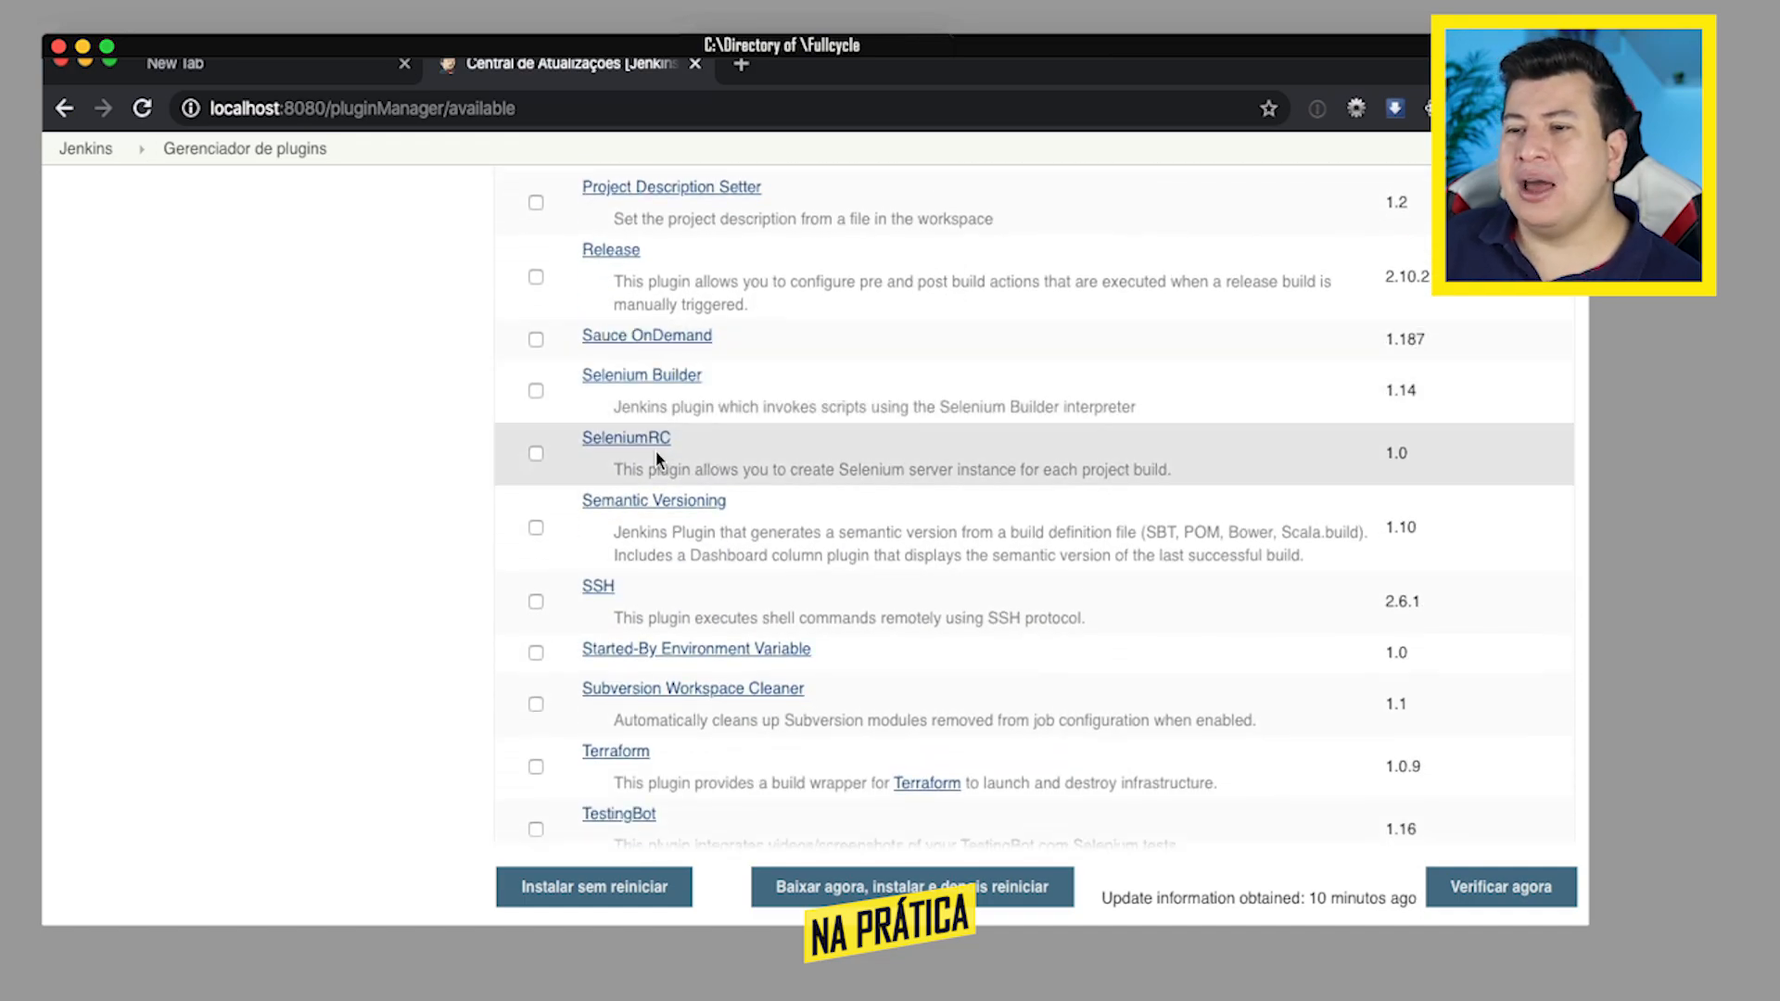
pyautogui.scroll(-10, 924, 459)
pyautogui.scroll(-2, 924, 464)
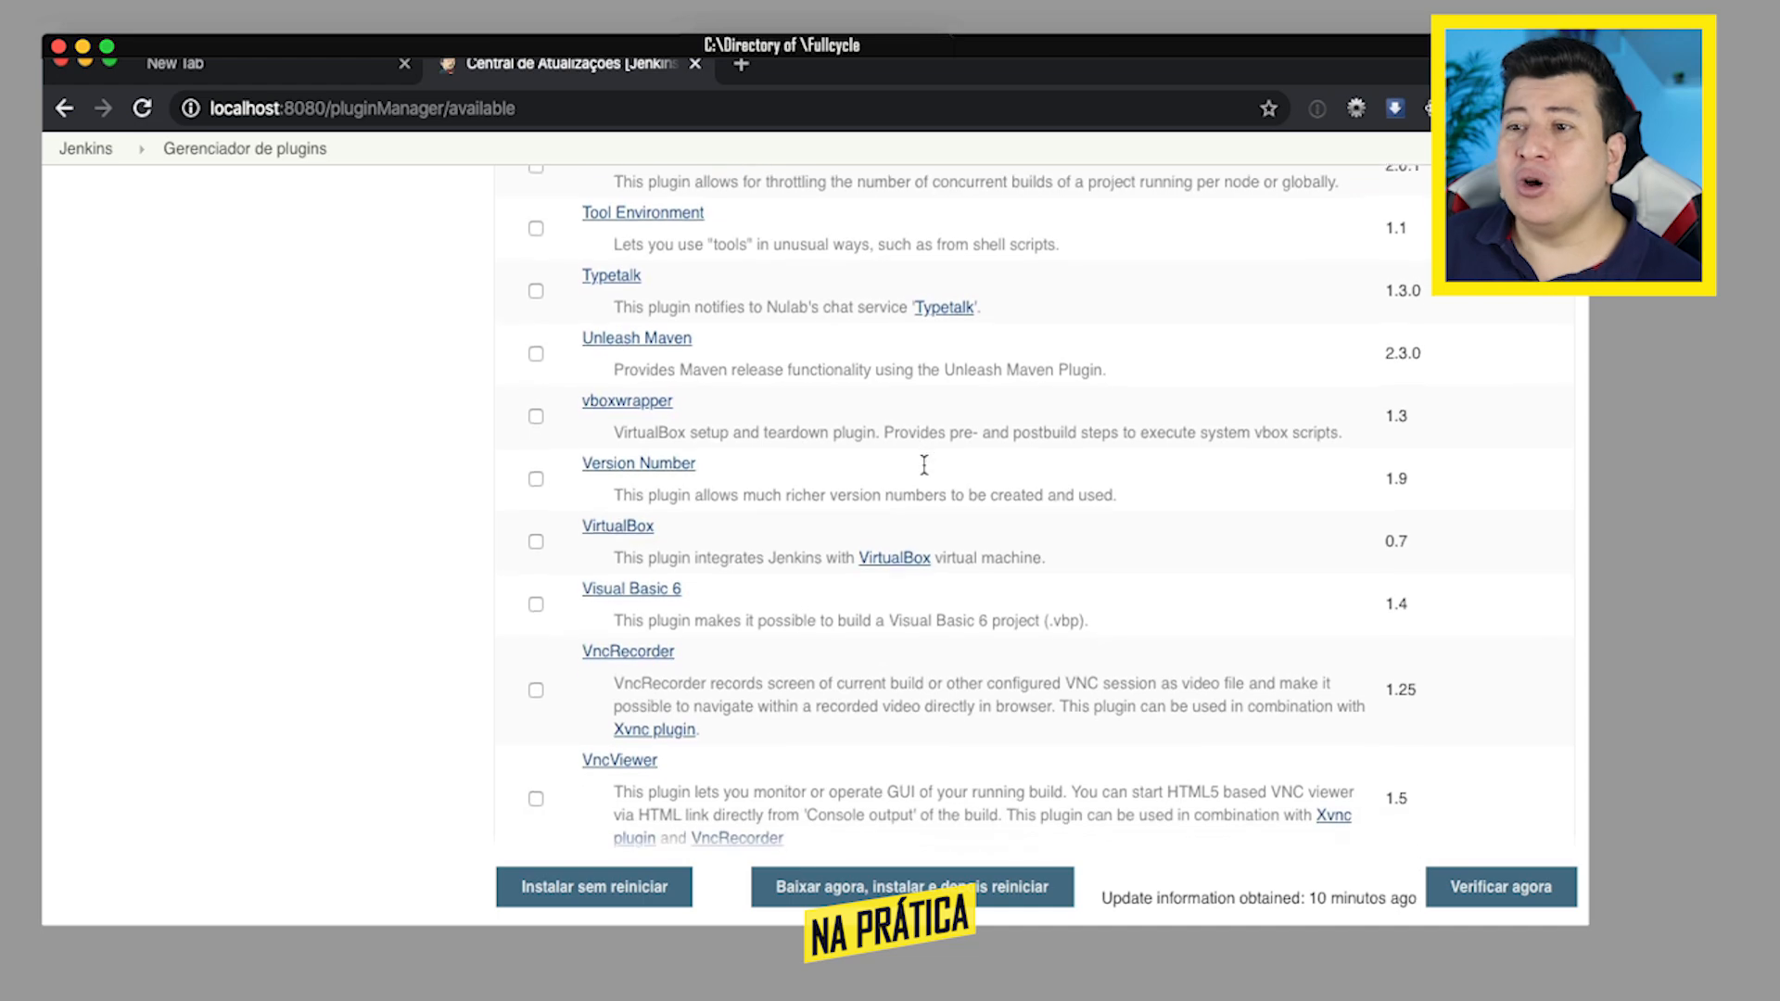
pyautogui.scroll(-10, 922, 463)
pyautogui.scroll(-5, 922, 464)
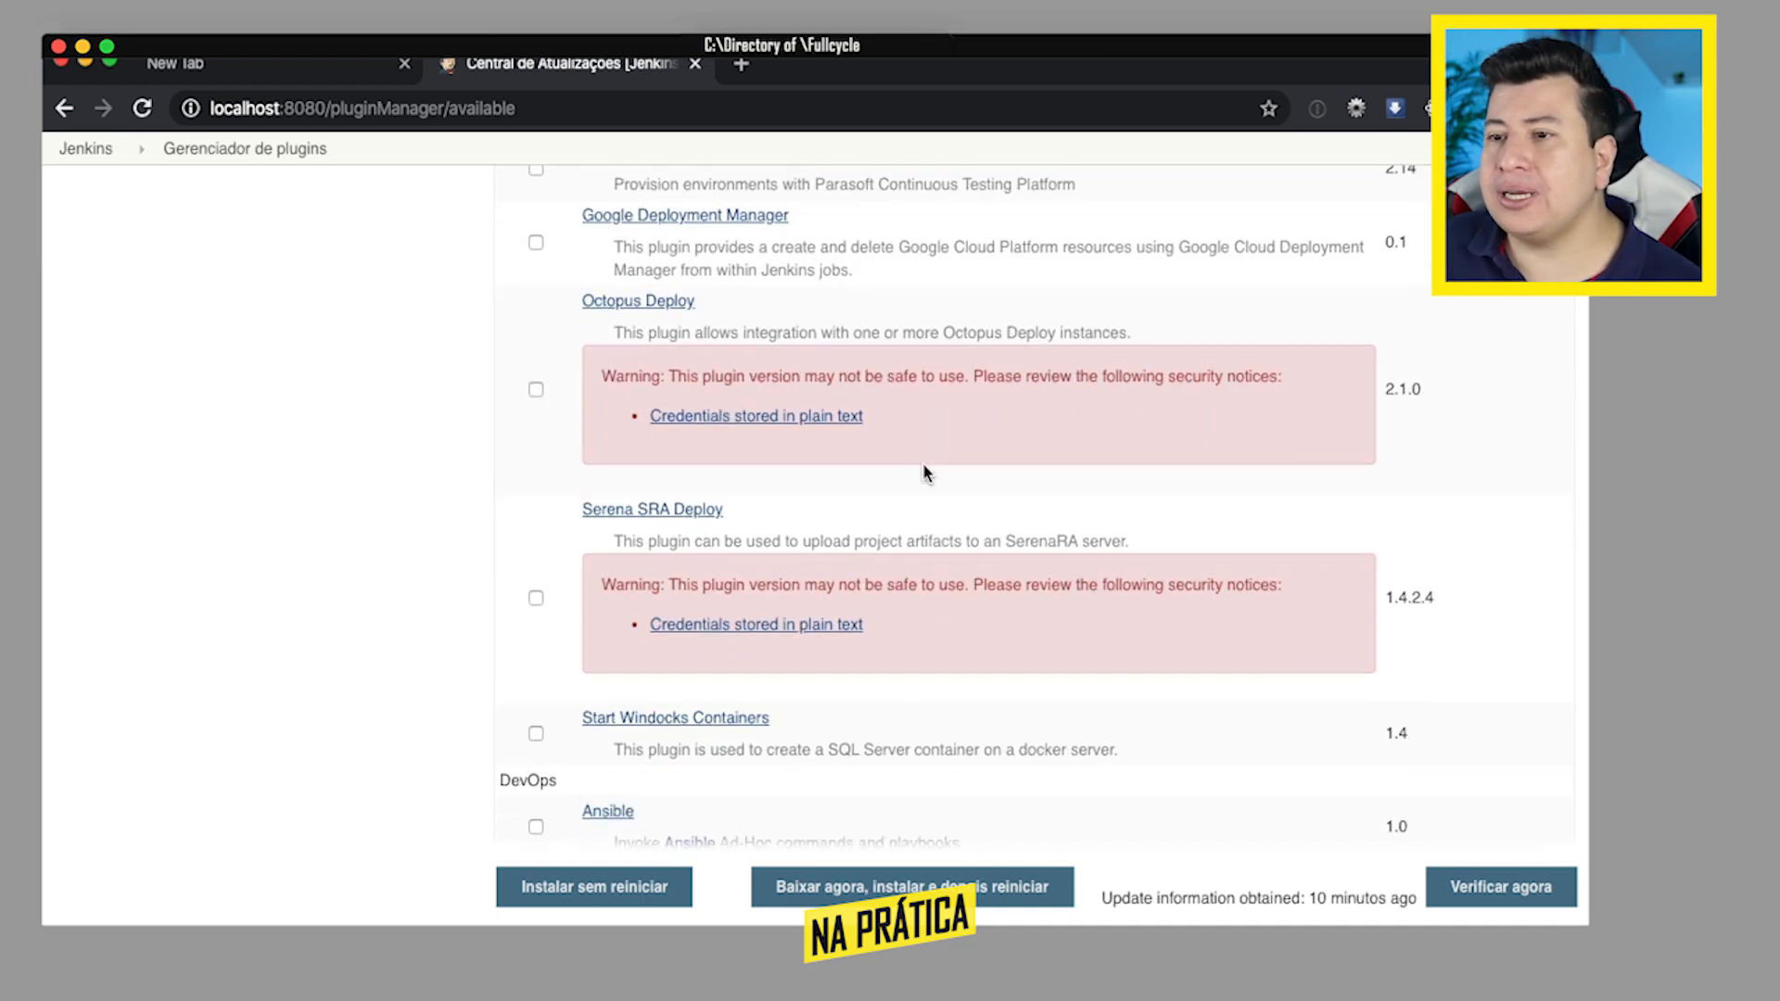
pyautogui.scroll(-5, 922, 463)
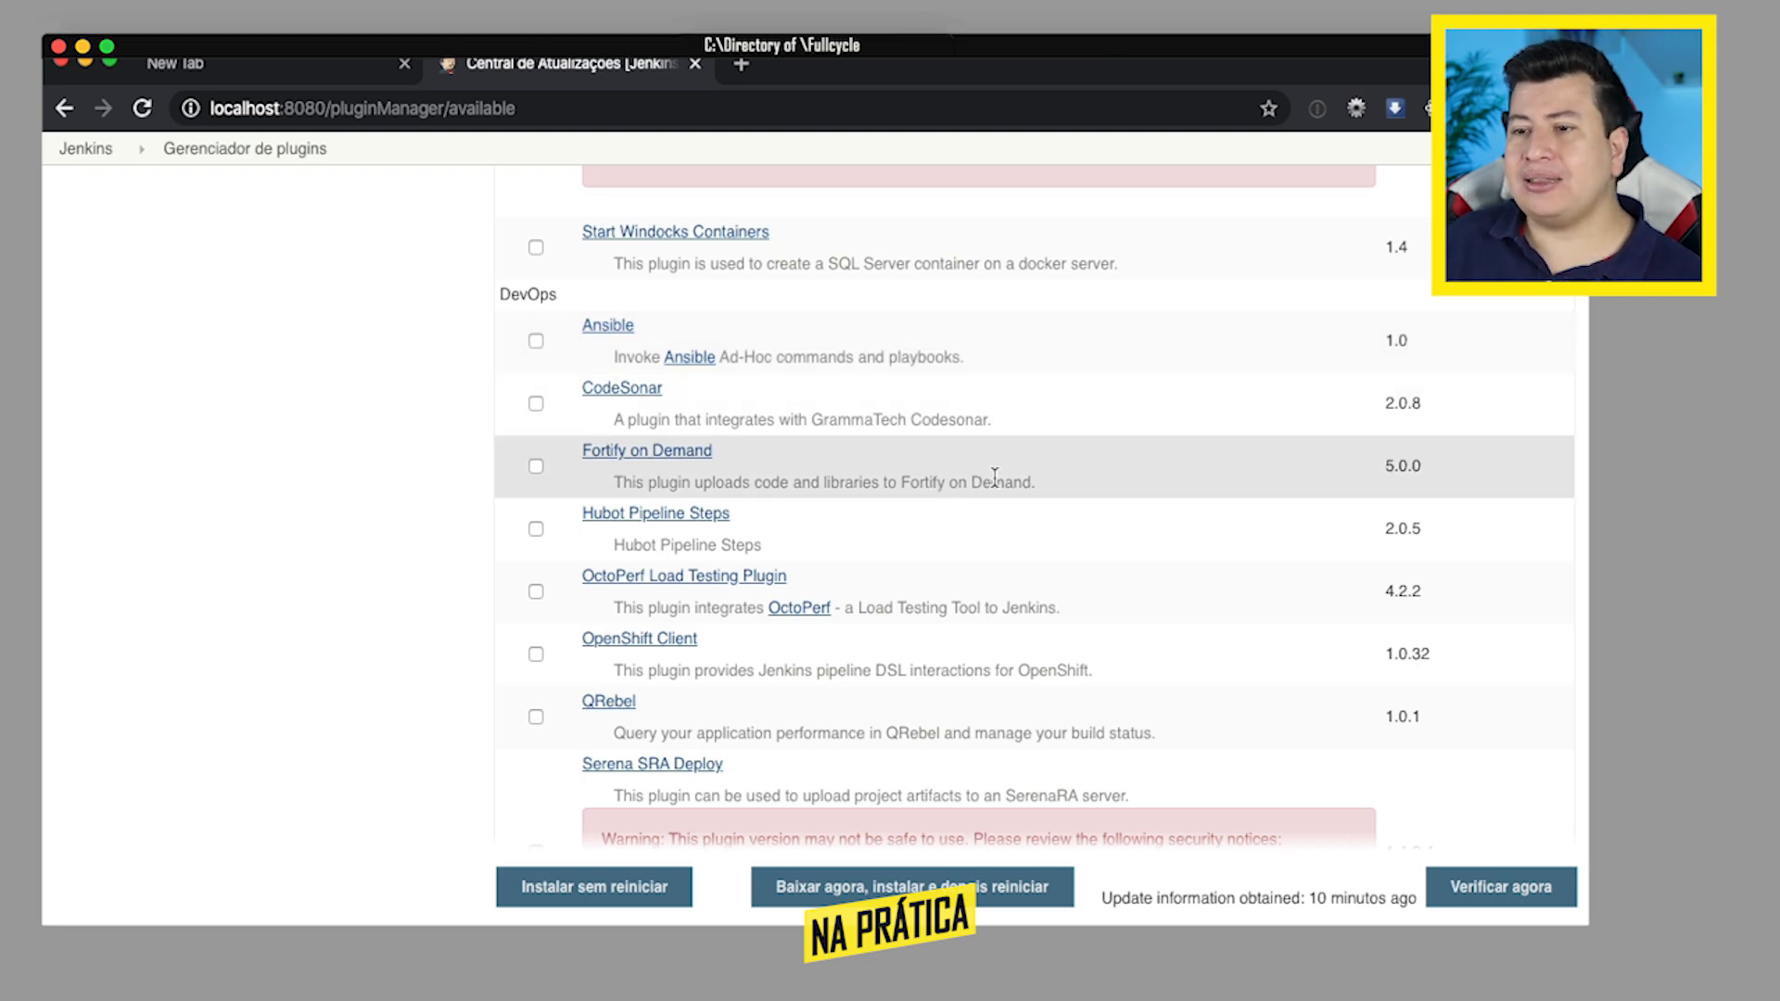
# - Browse the available plugins from DevOps through to the Diversos category, and return to the Jenkins management page
pyautogui.scroll(-5, 994, 478)
pyautogui.scroll(-5, 994, 478)
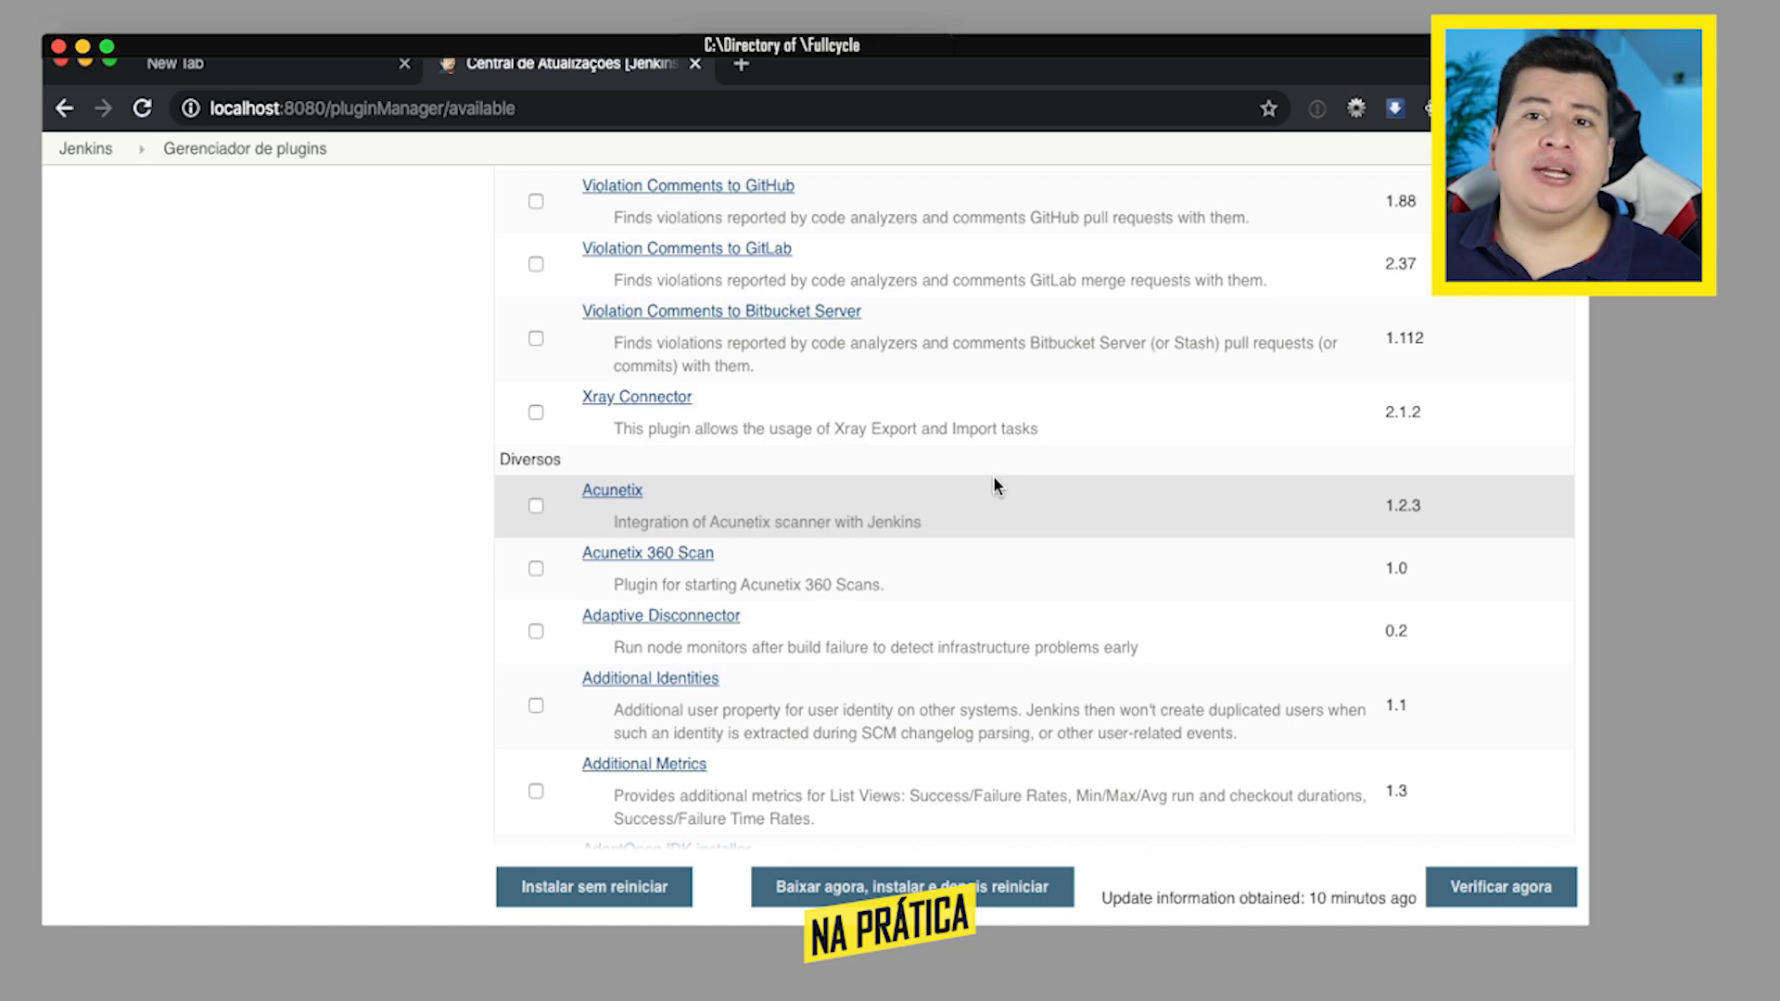
pyautogui.click(69, 119)
pyautogui.click(65, 110)
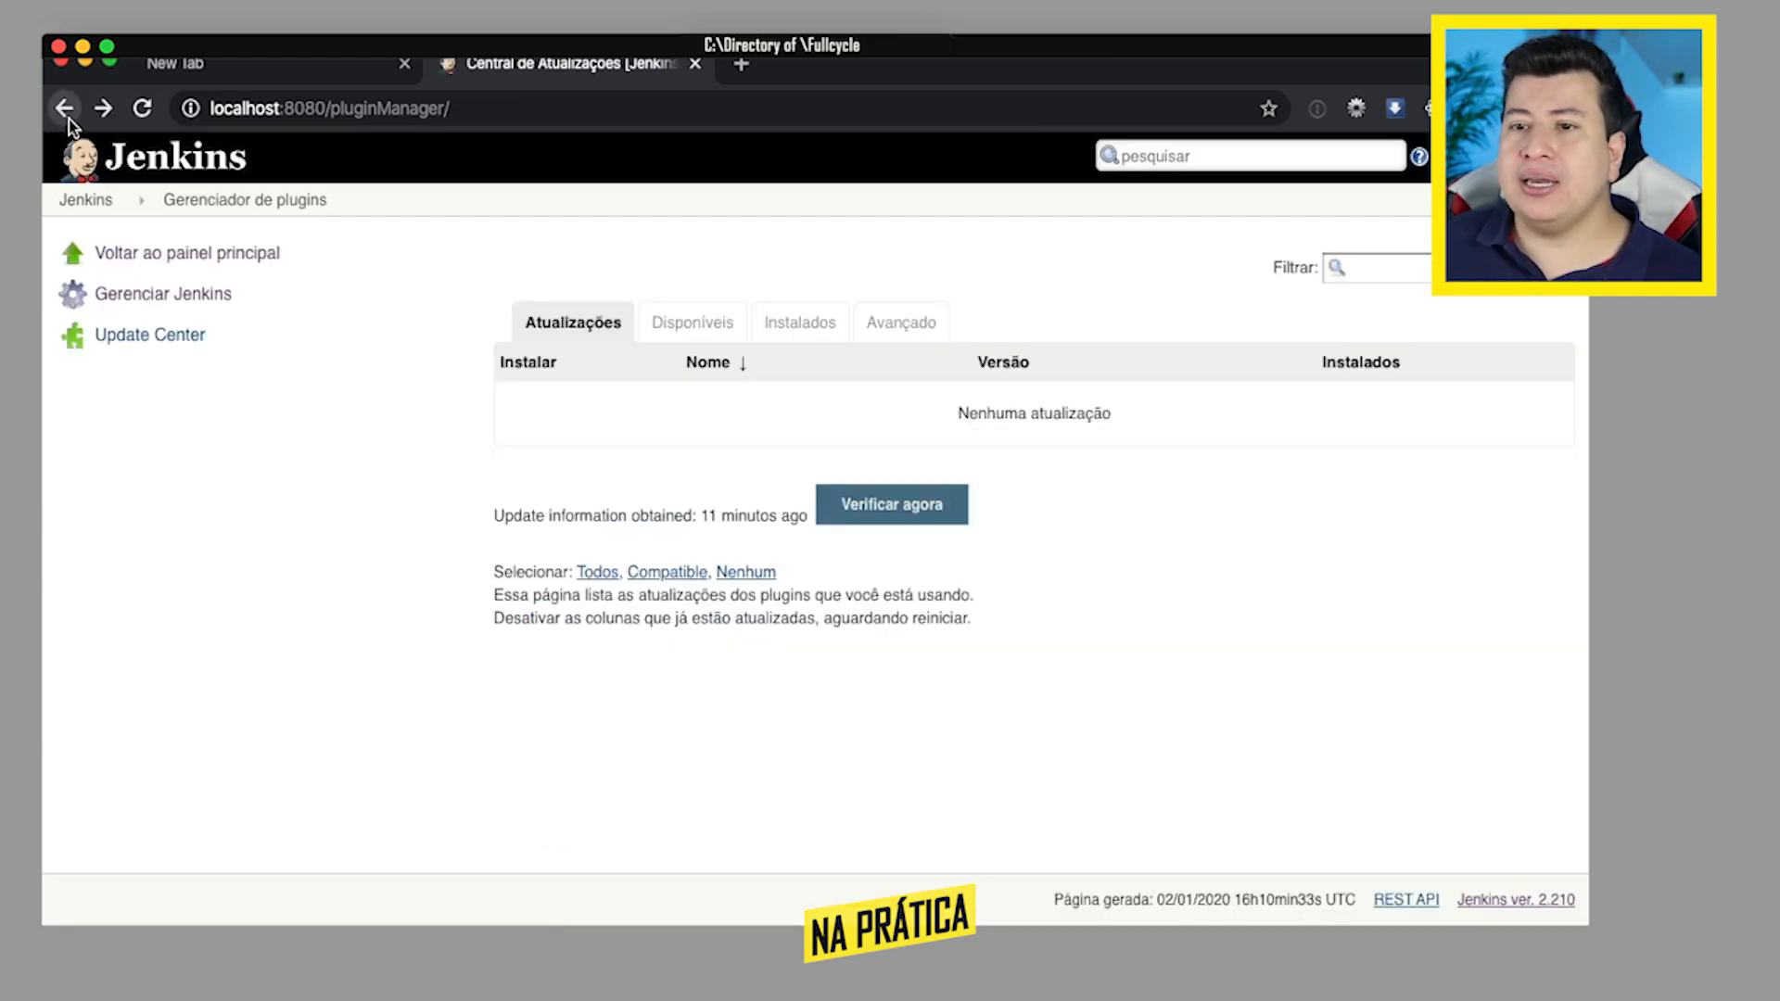
# - View the Jenkins node list and the form for adding a new node, and return to the dashboard
pyautogui.scroll(-5, 1037, 714)
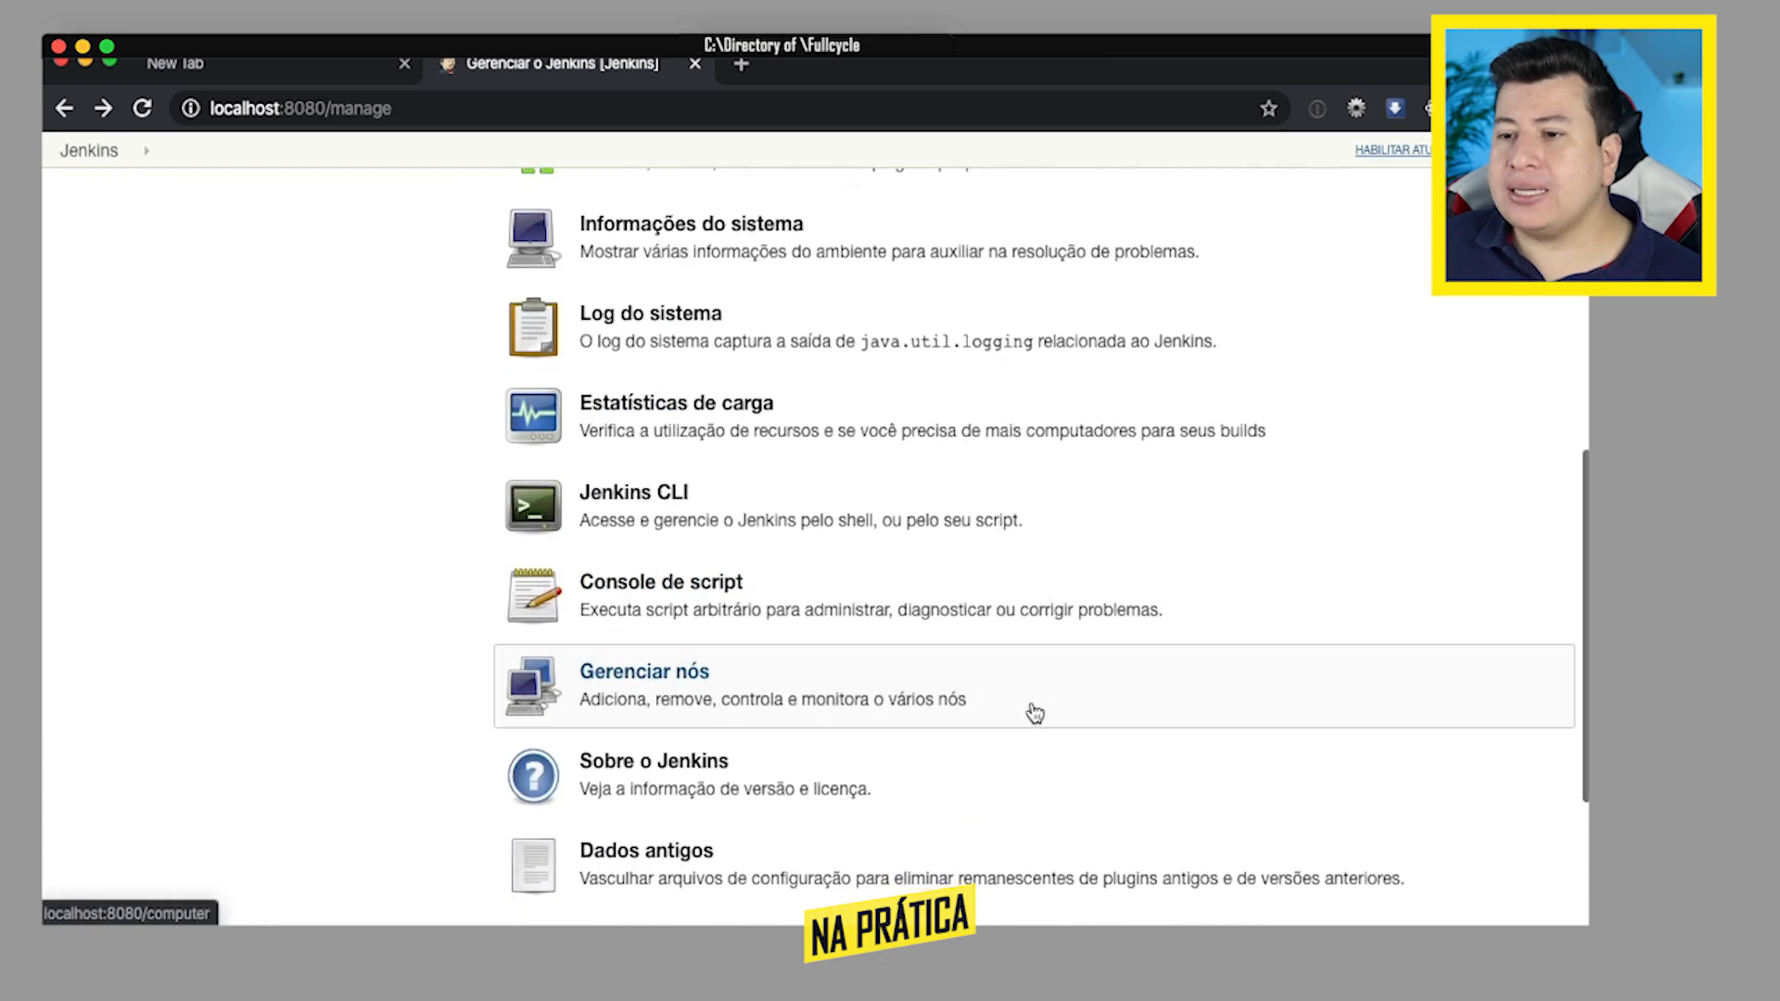
pyautogui.click(657, 688)
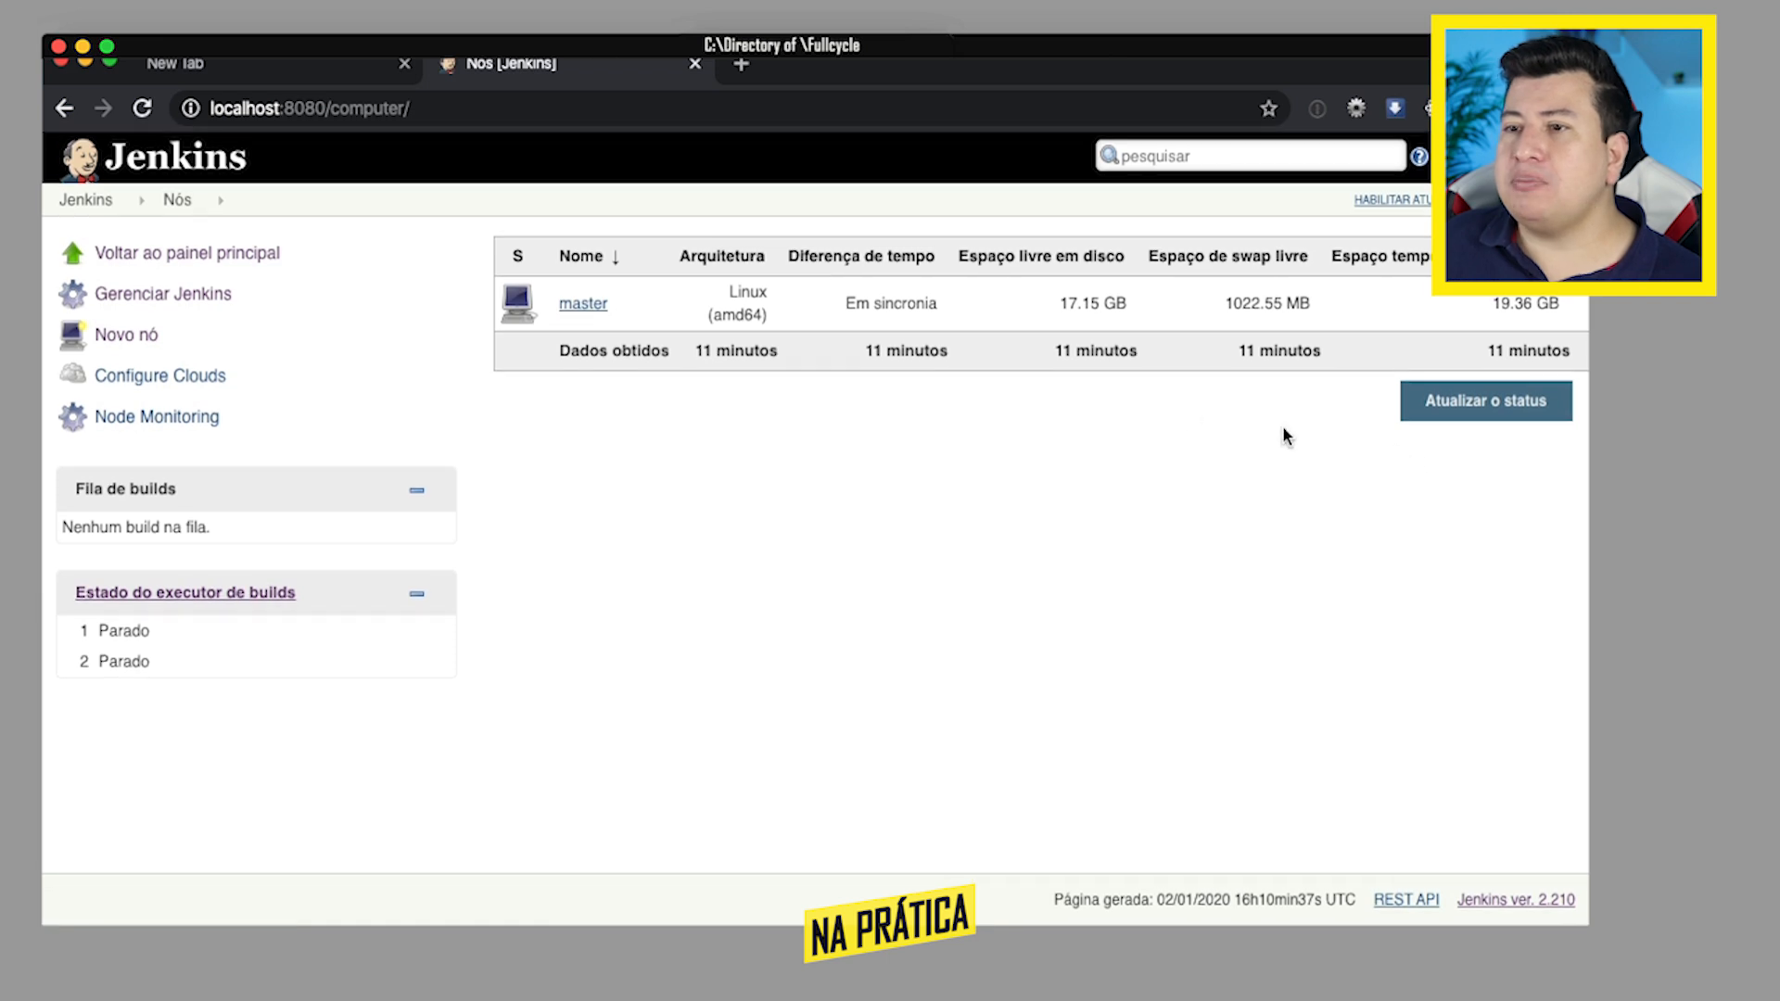
pyautogui.click(124, 339)
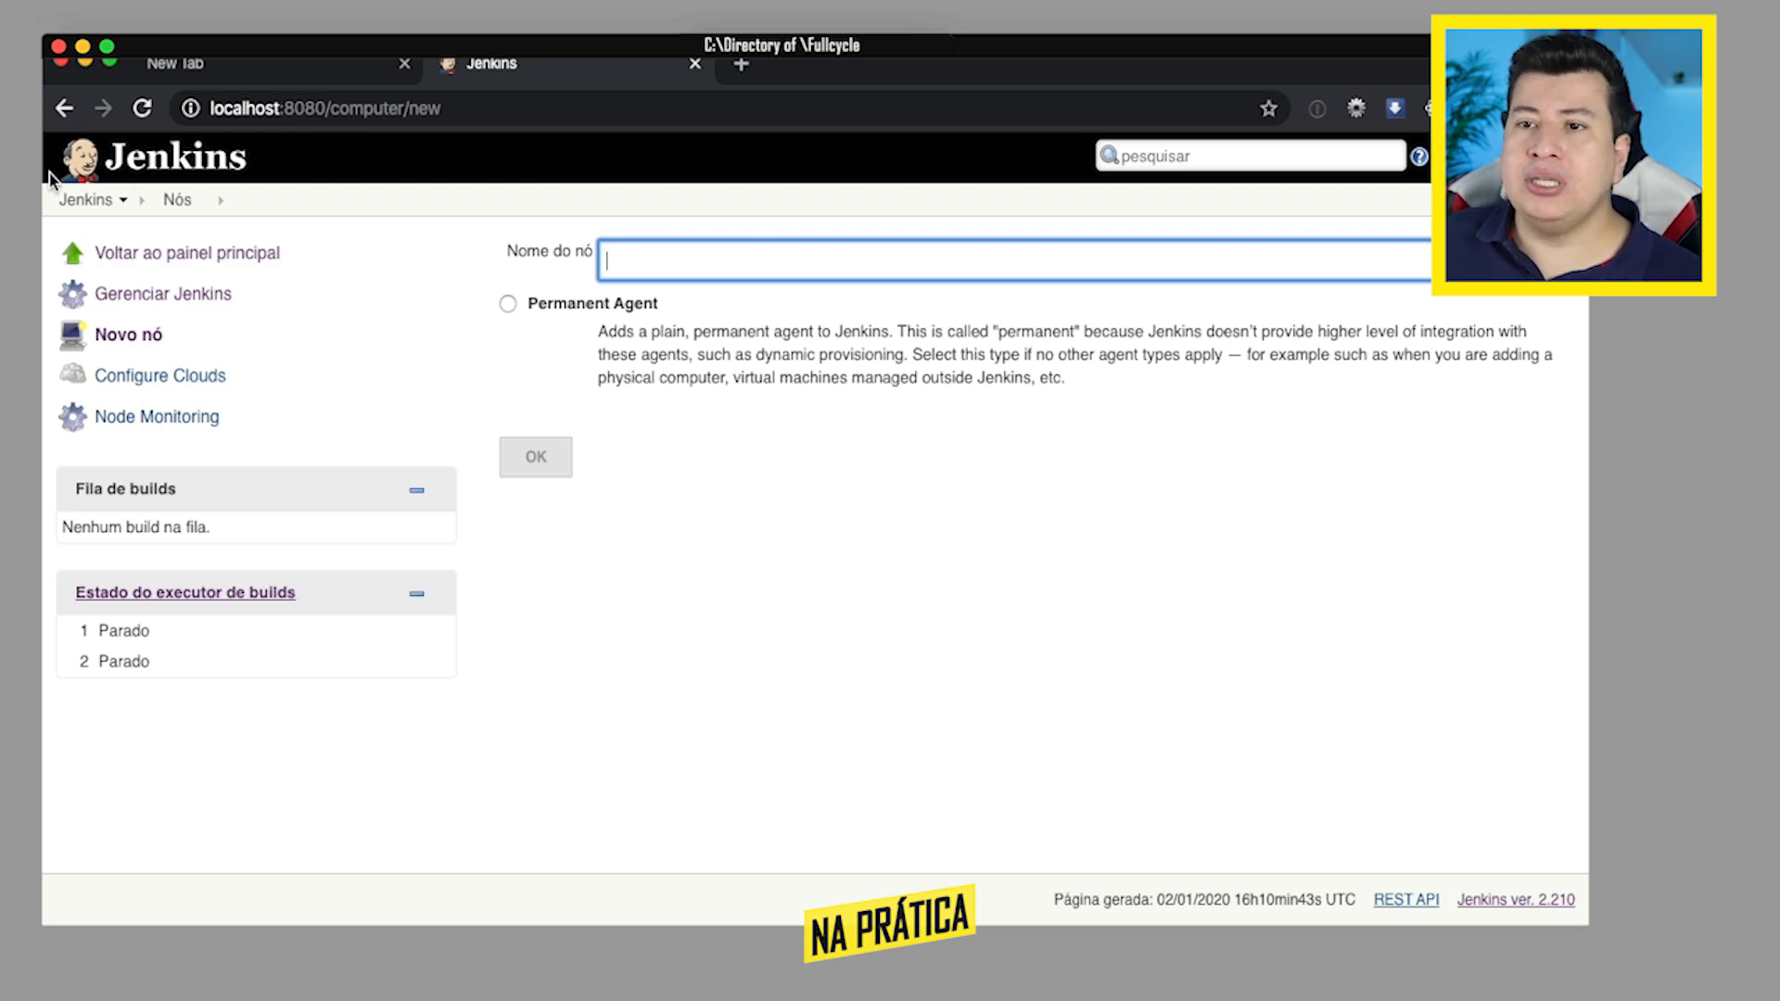
pyautogui.click(85, 201)
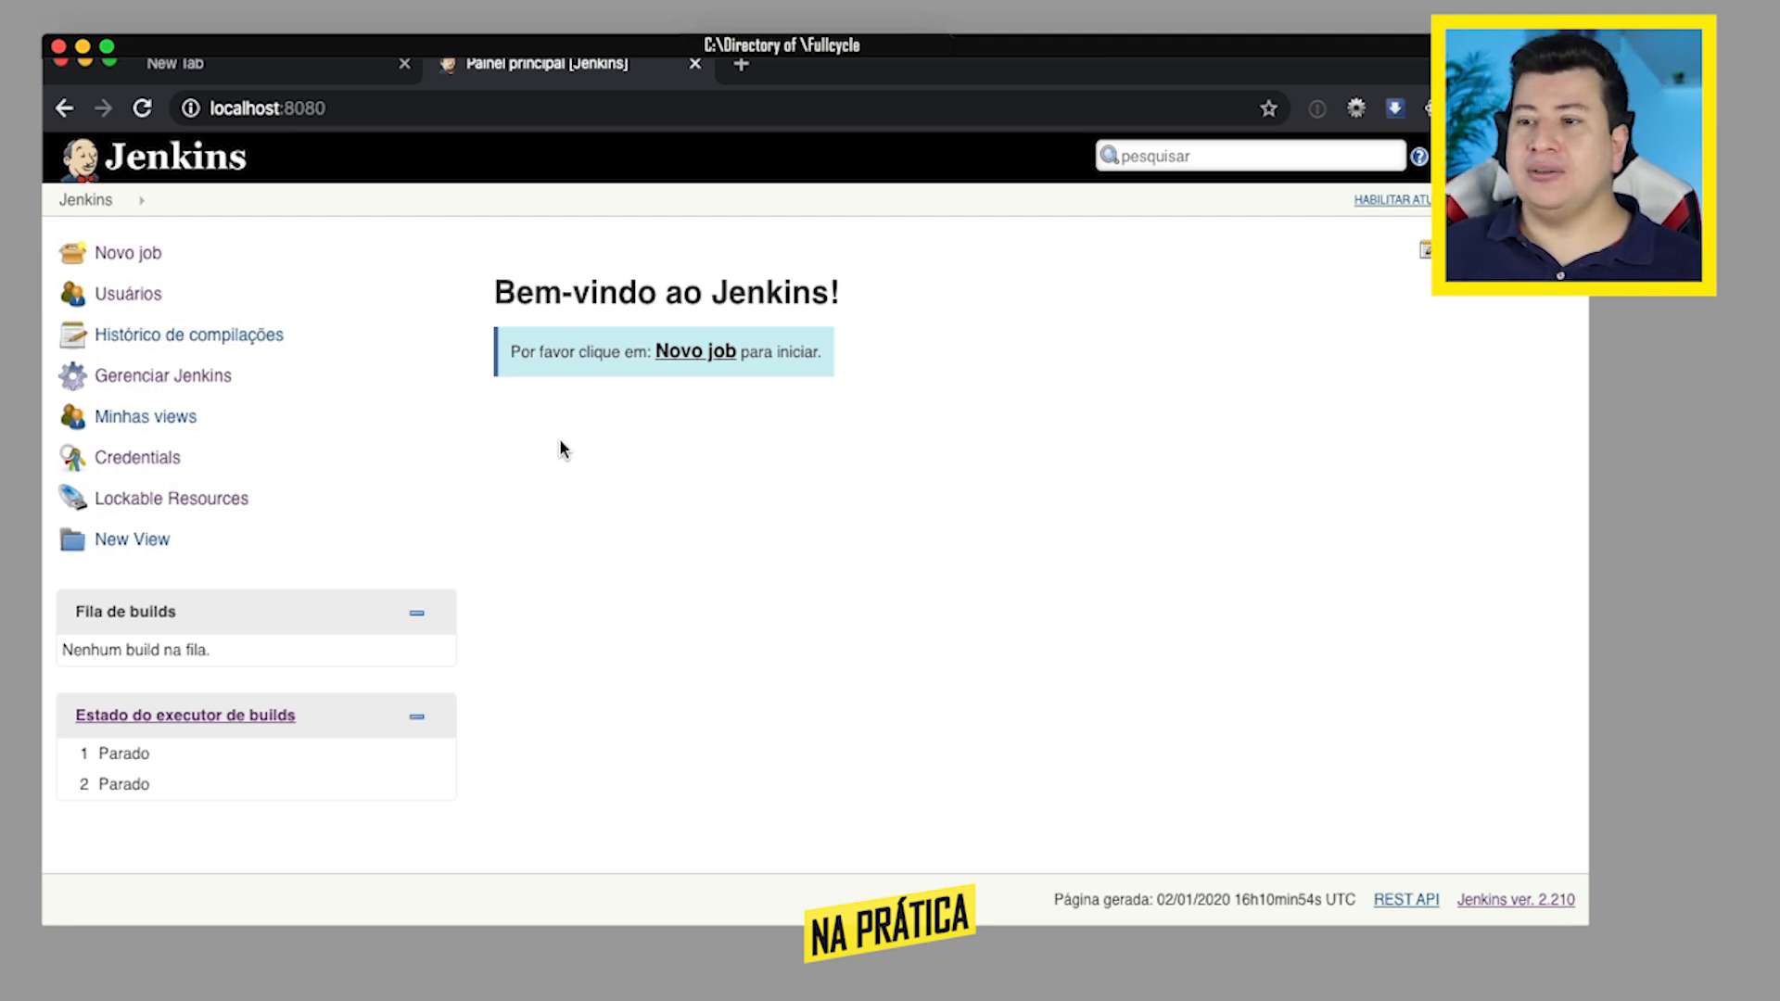
# - Create a new job of type Pipeline named Laravel CI
pyautogui.click(691, 352)
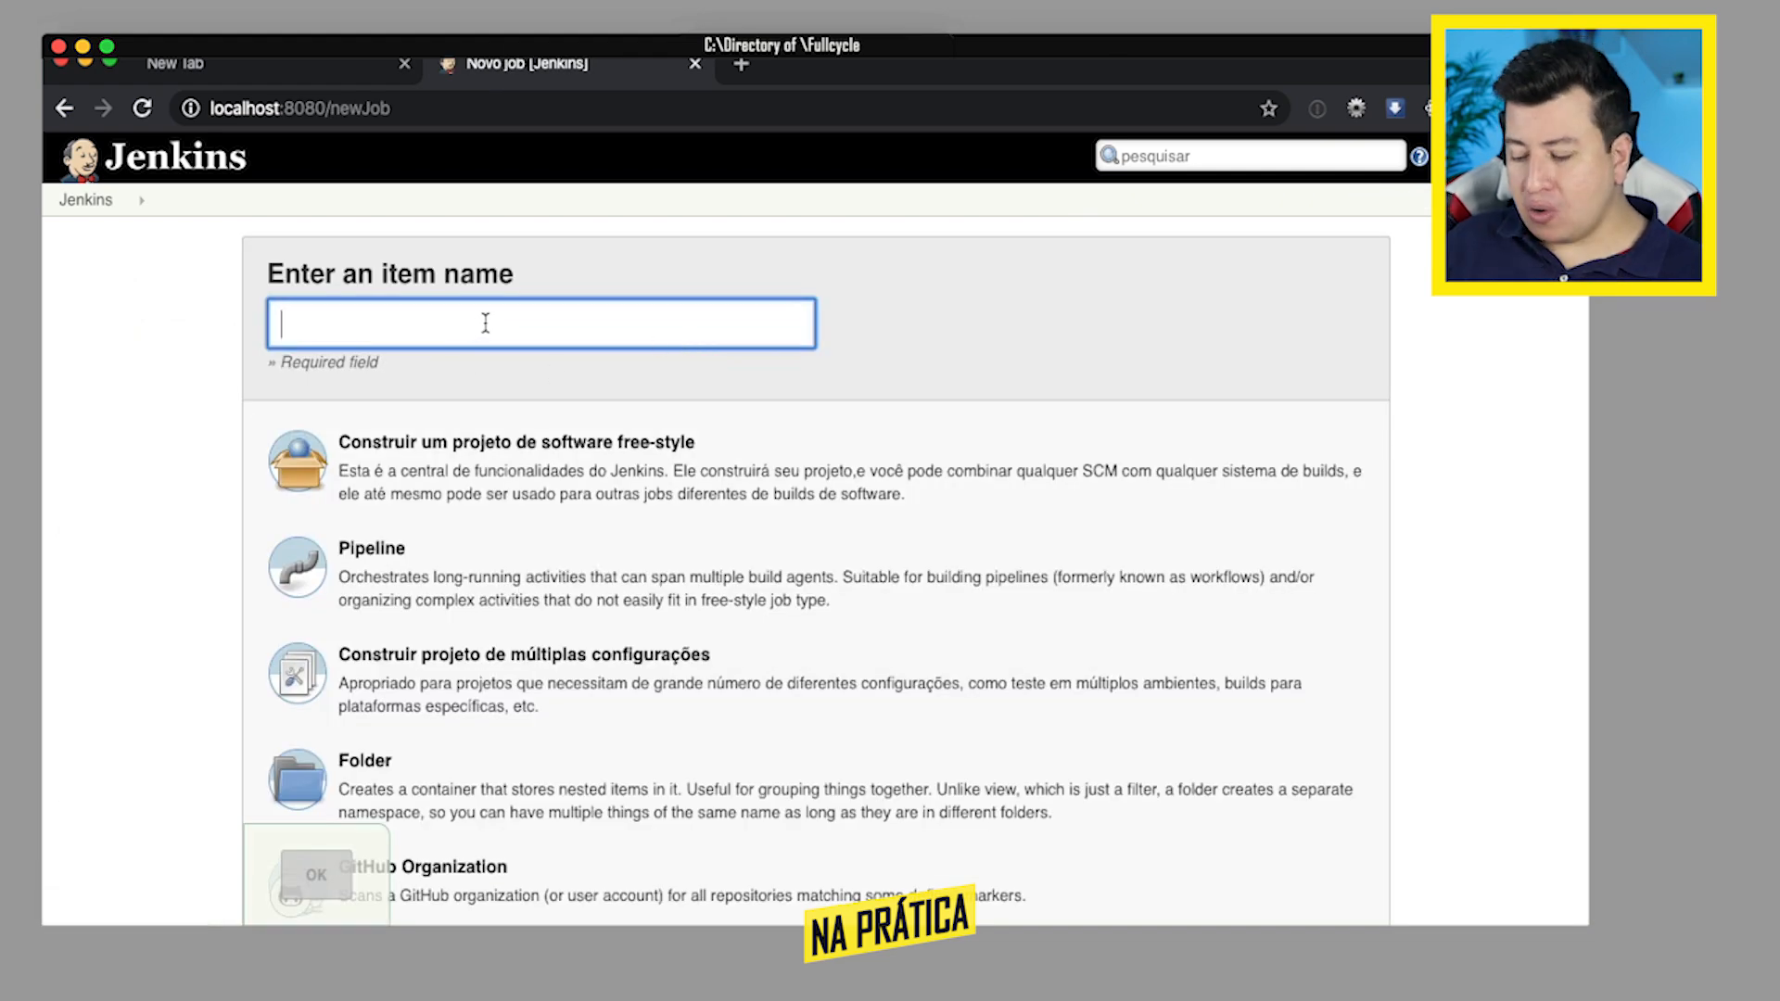
pyautogui.write('Larave')
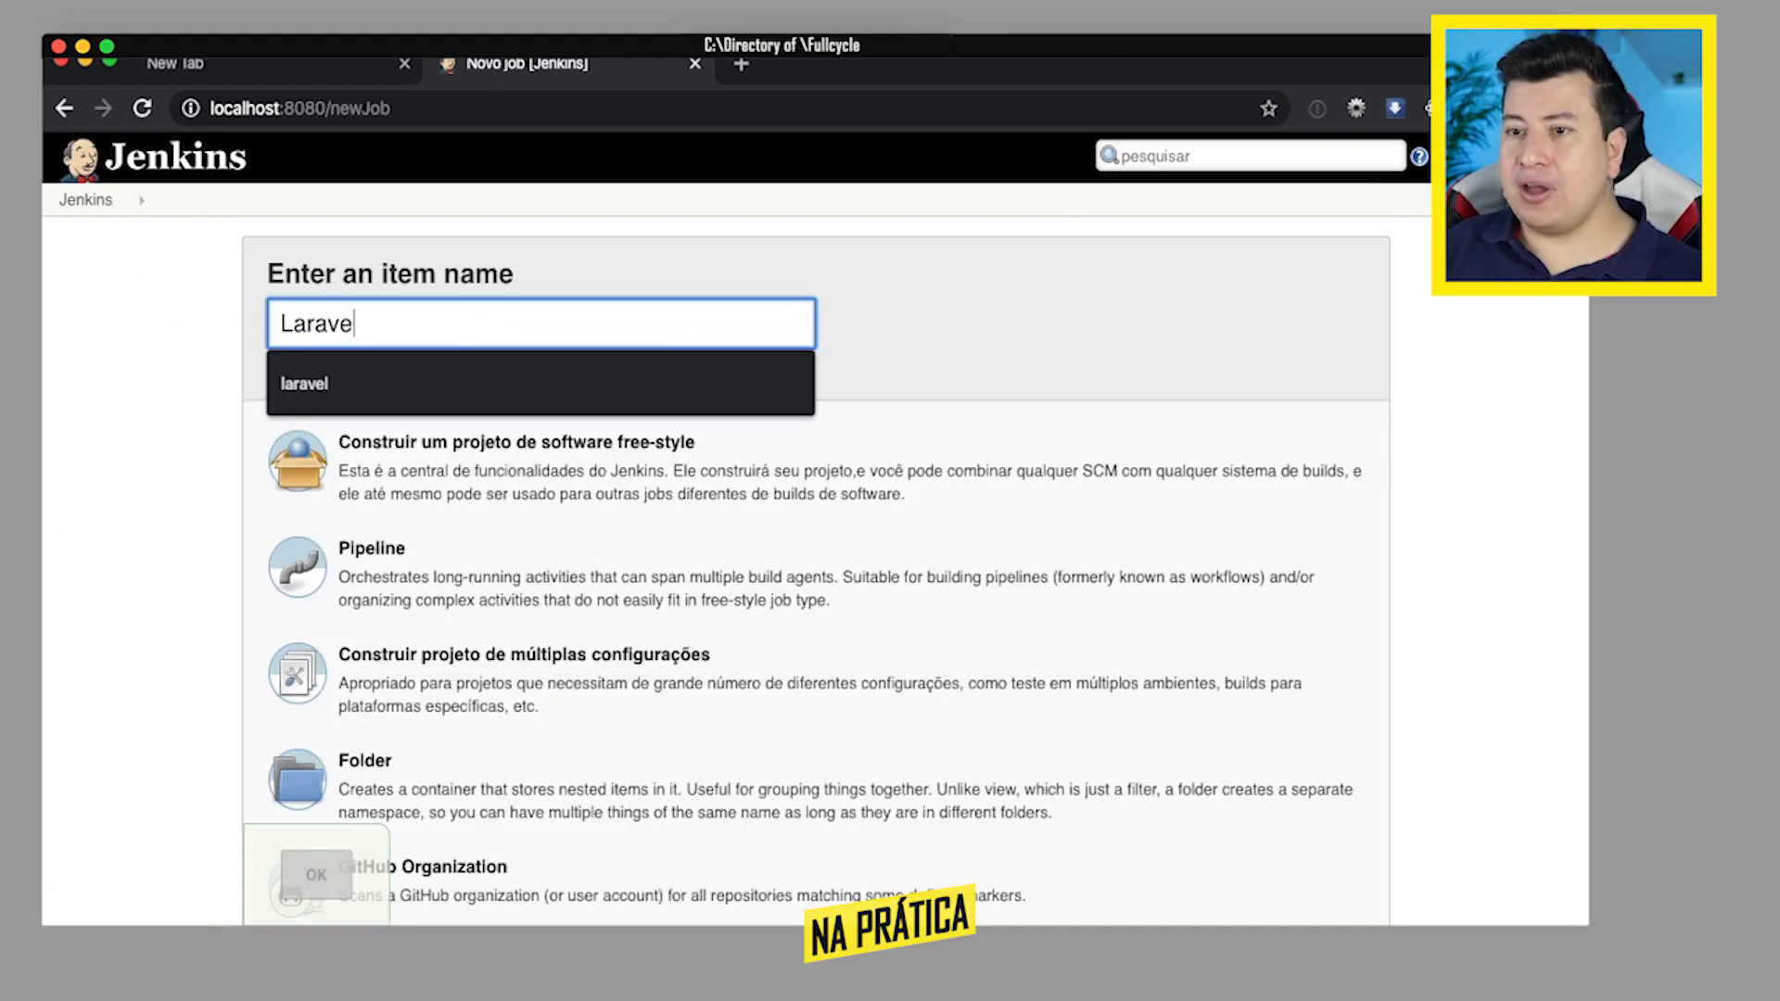
pyautogui.write('l CI')
pyautogui.click(430, 574)
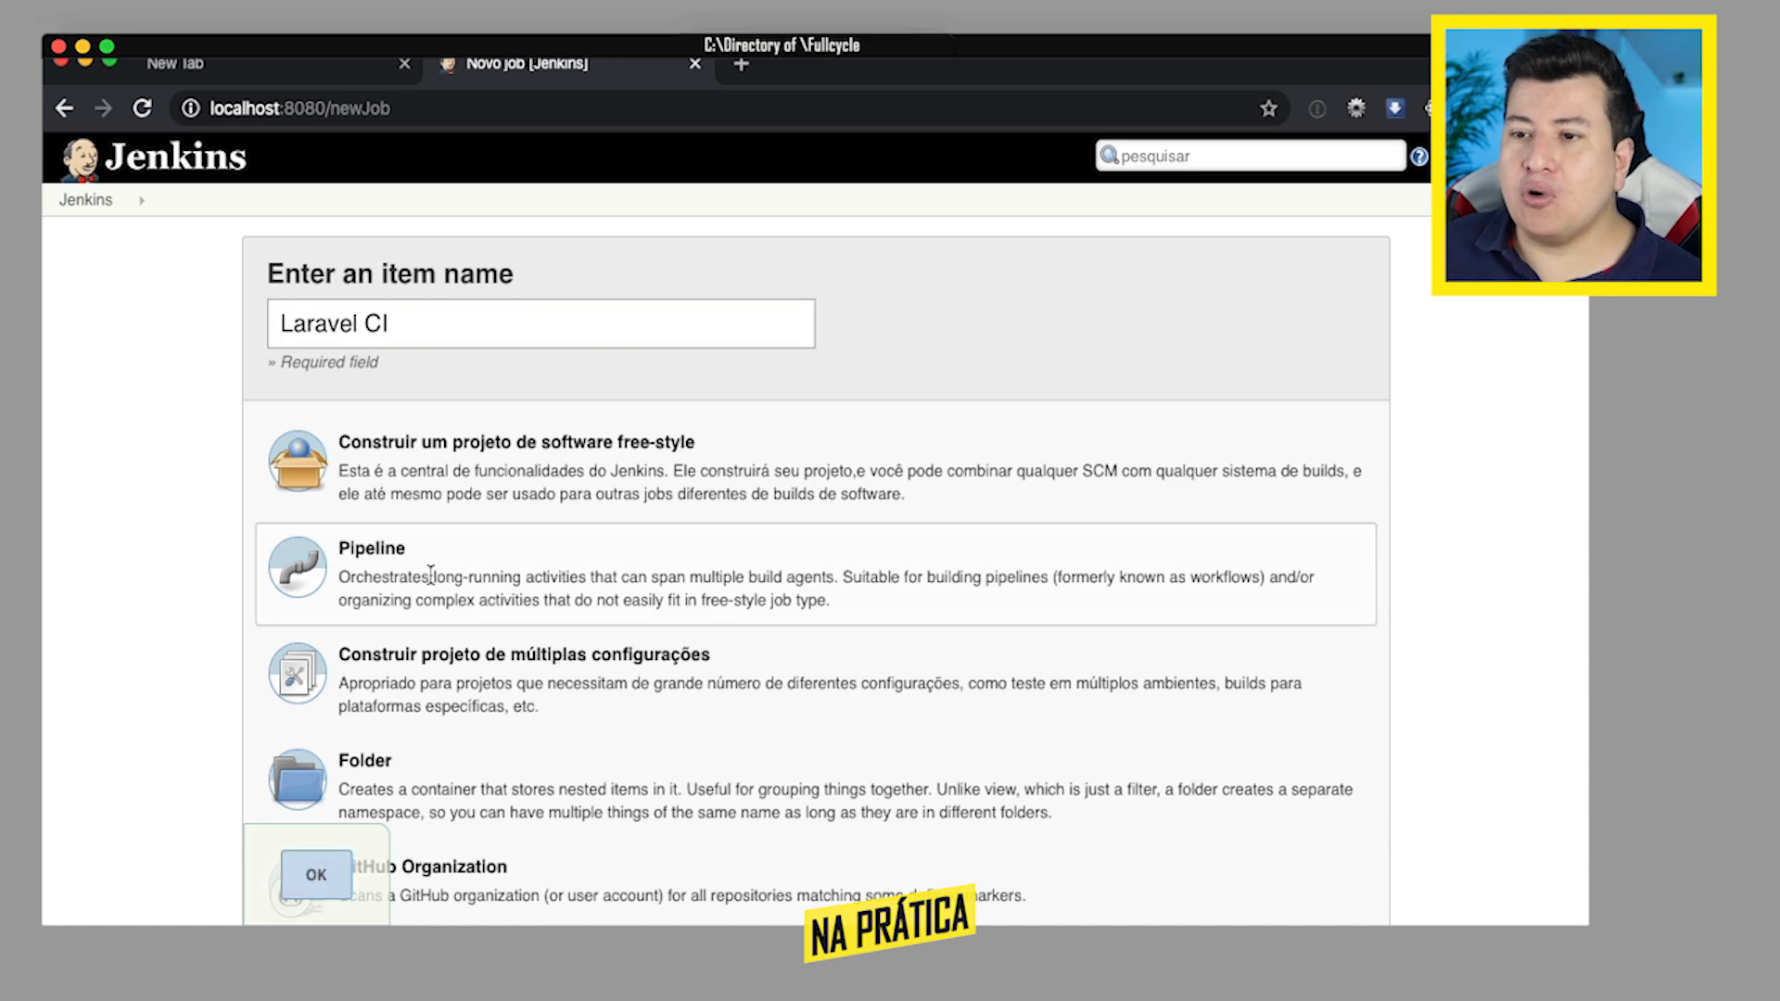
pyautogui.click(315, 875)
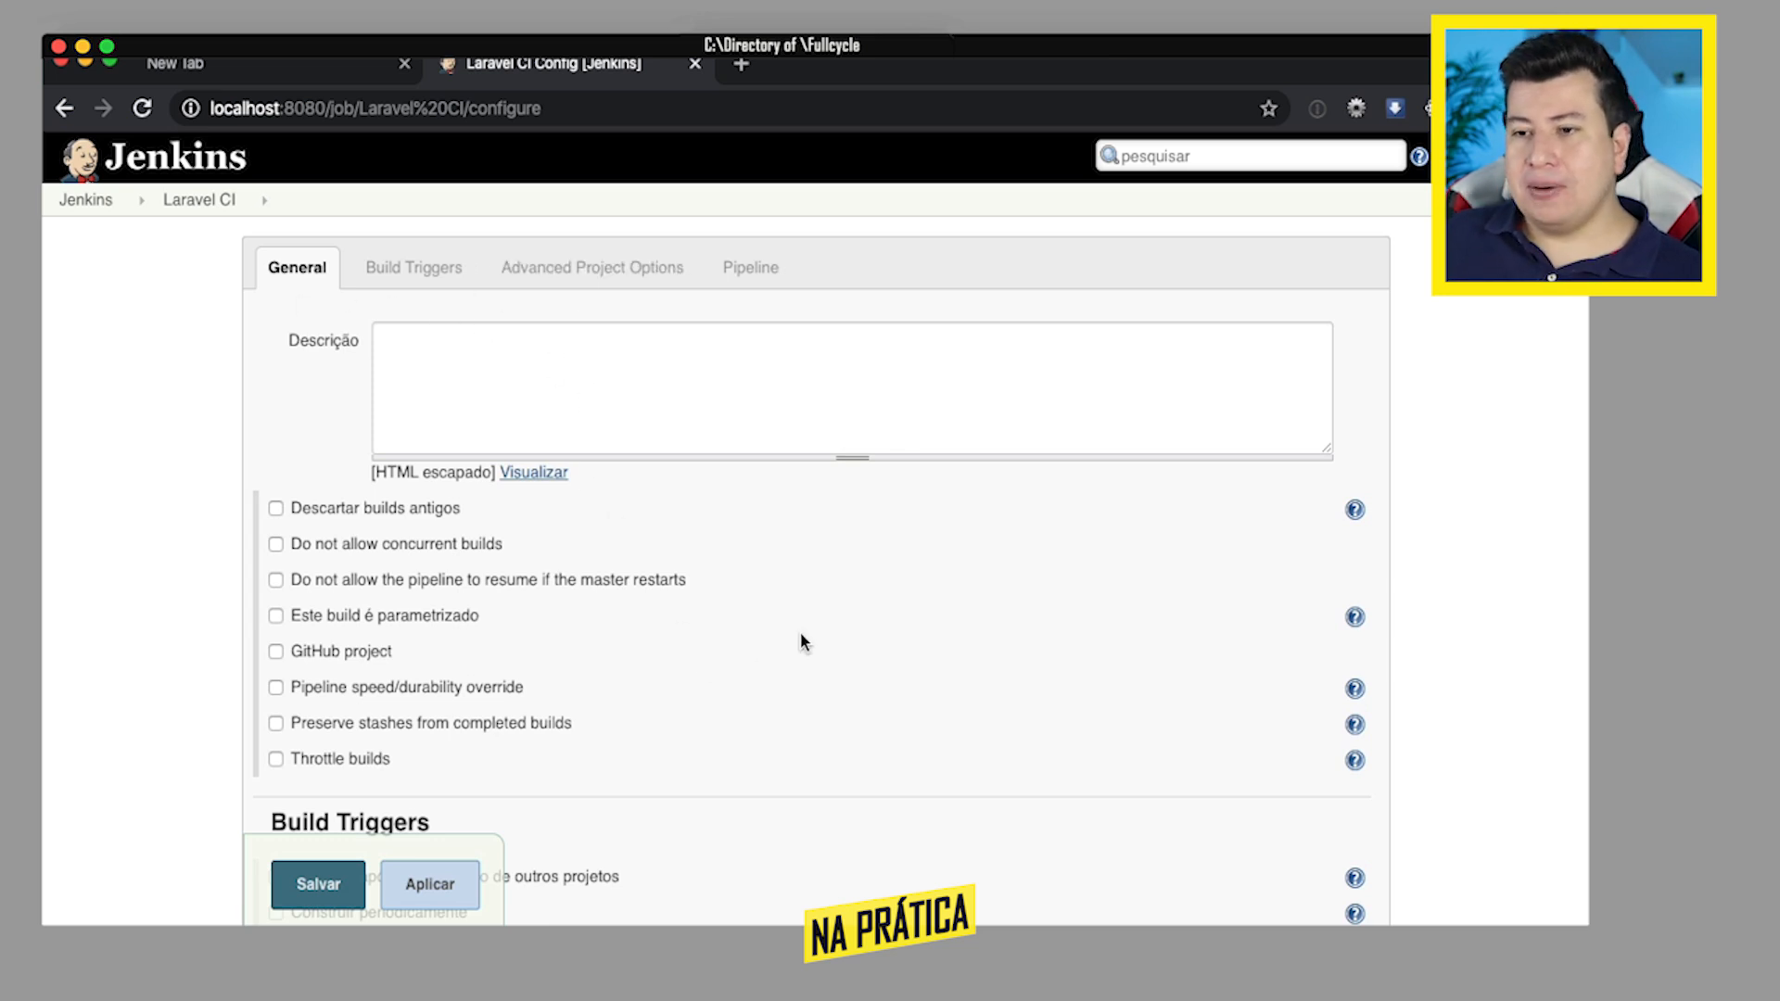
# - Review the Laravel CI job's build triggers and general options, down to its Pipeline section
pyautogui.click(414, 271)
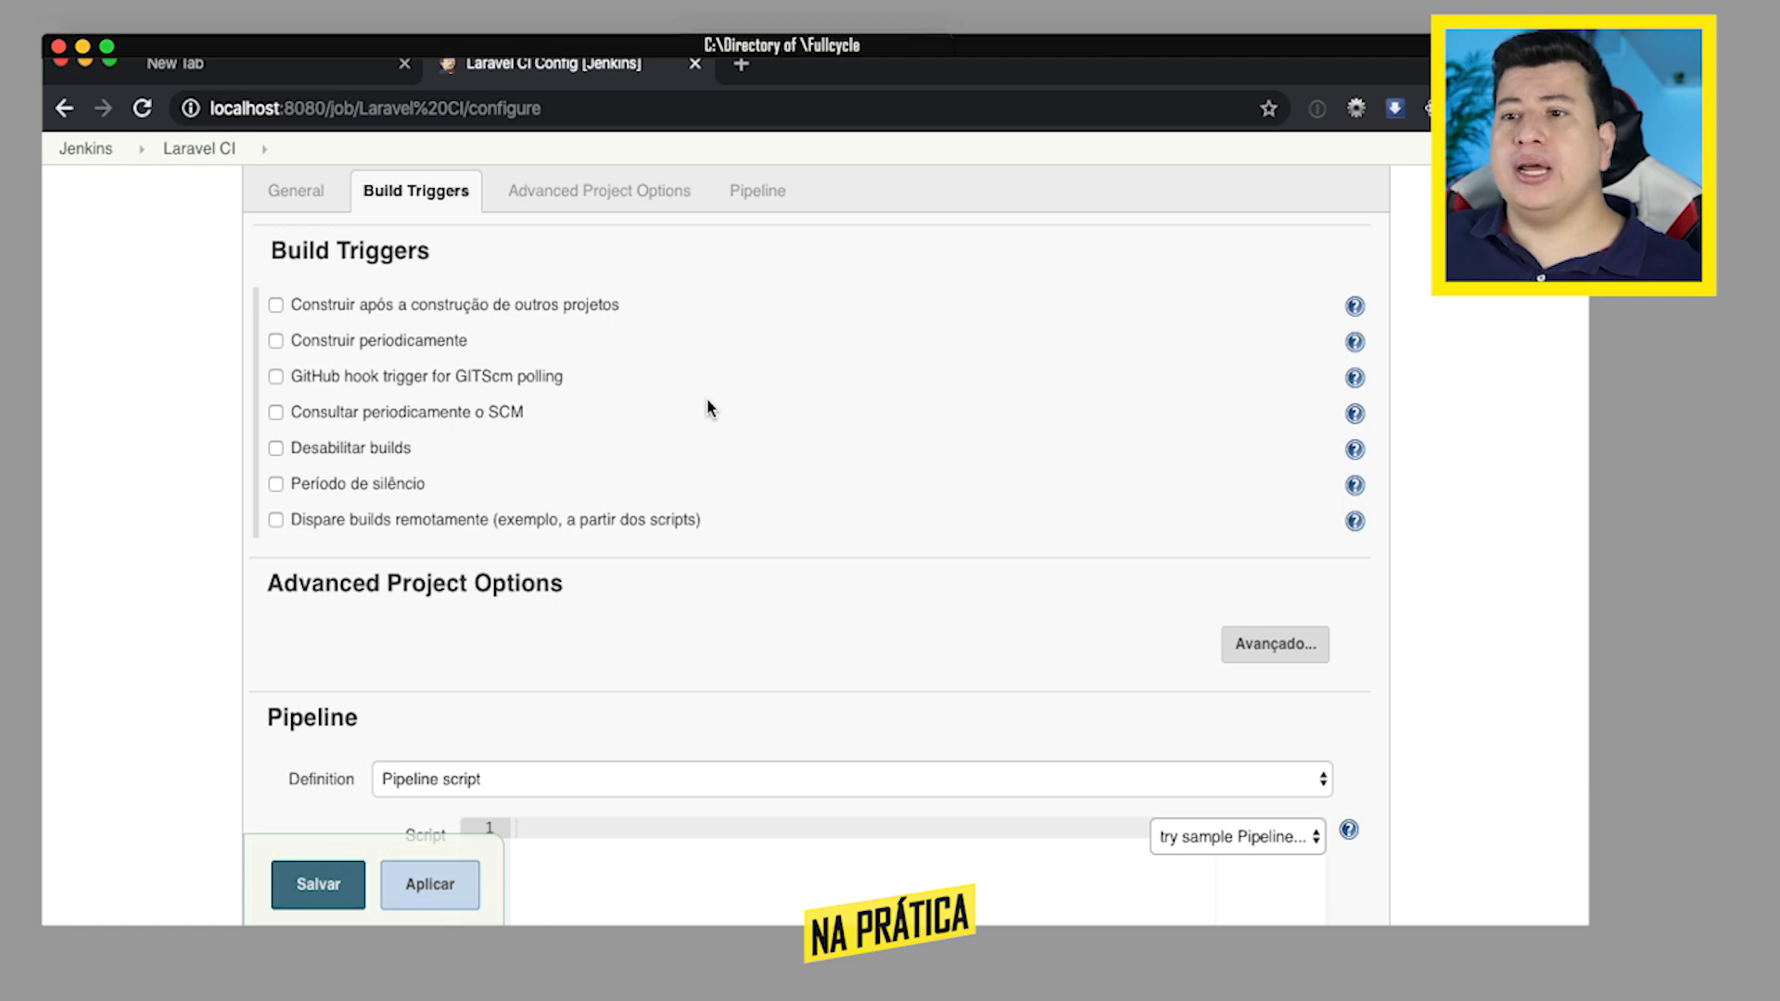
pyautogui.click(296, 190)
pyautogui.scroll(-10, 787, 464)
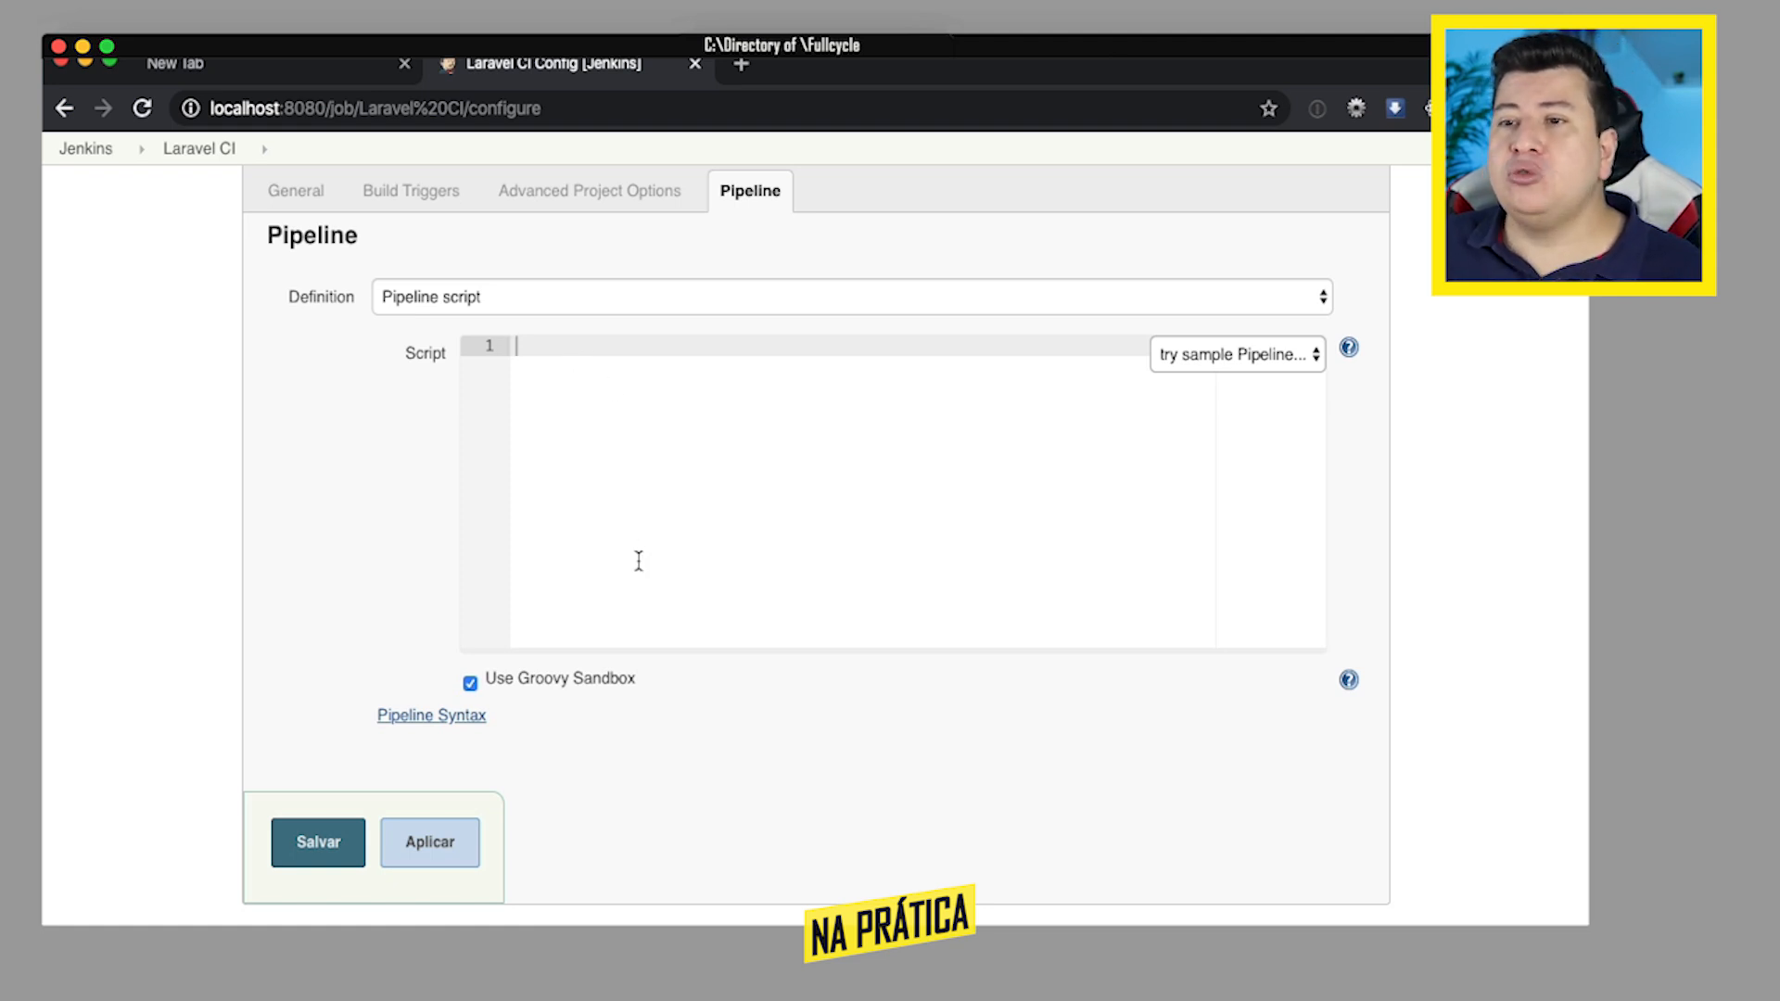
# - Fill the pipeline script with the Hello World sample pipeline
pyautogui.click(1256, 374)
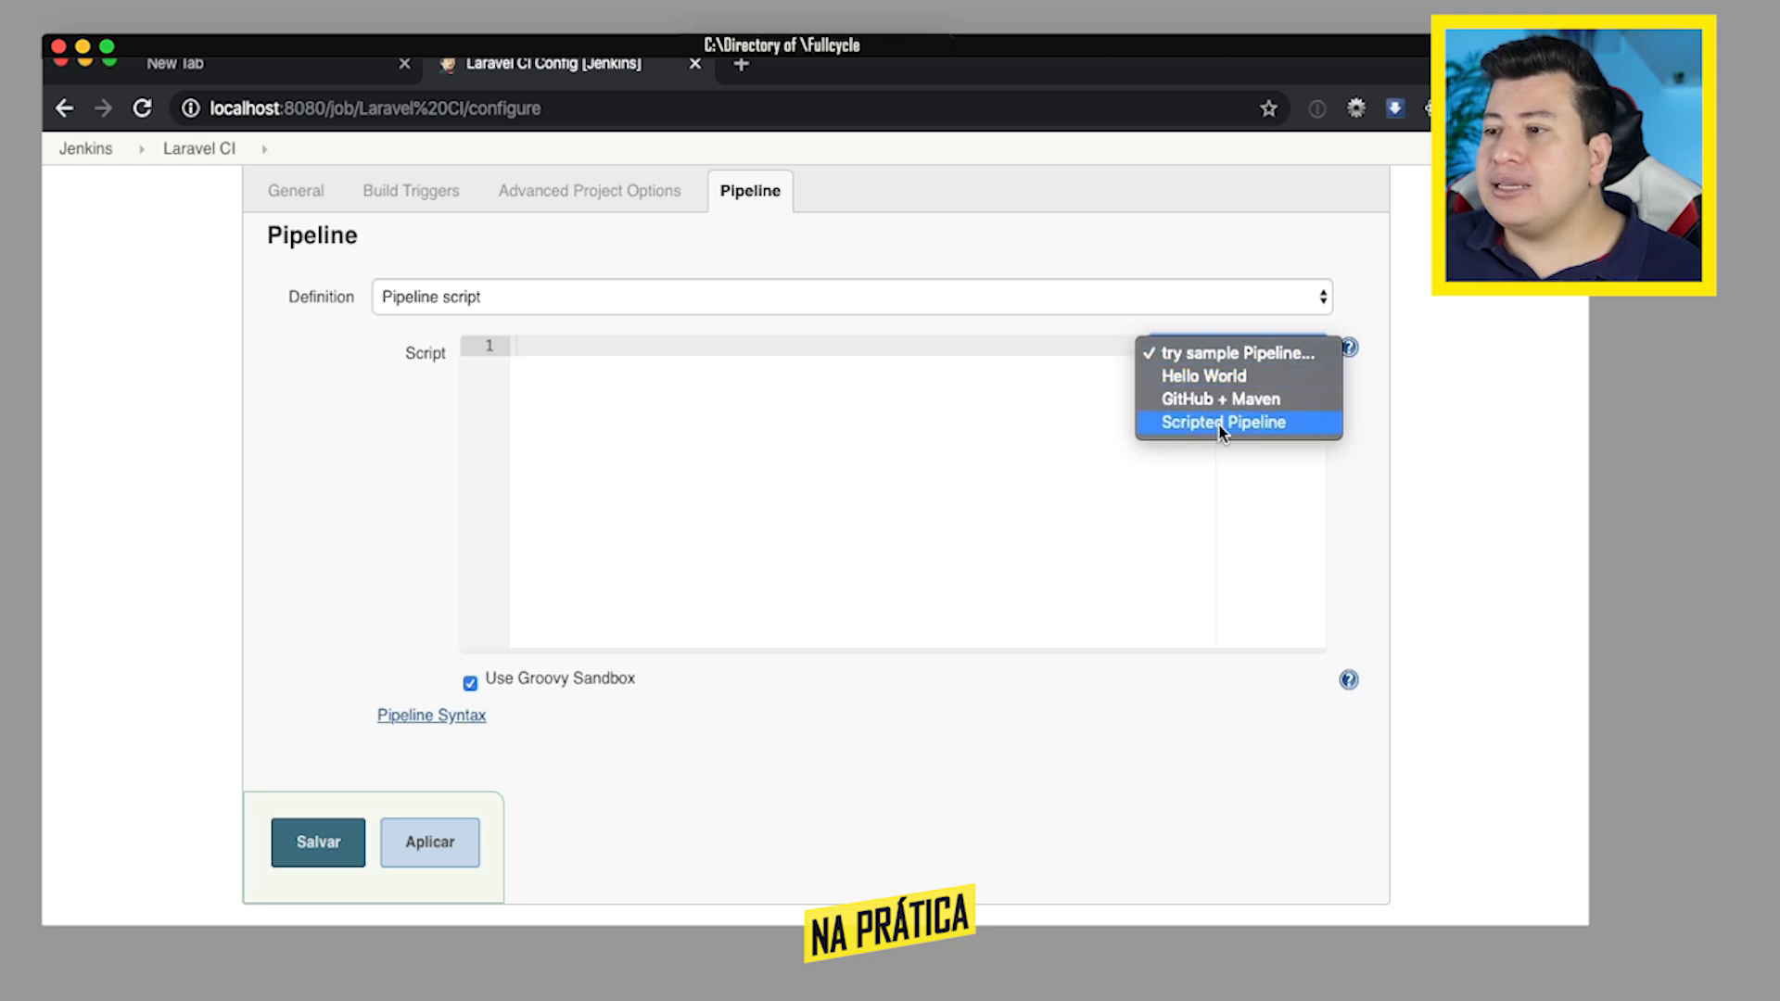
pyautogui.click(1220, 375)
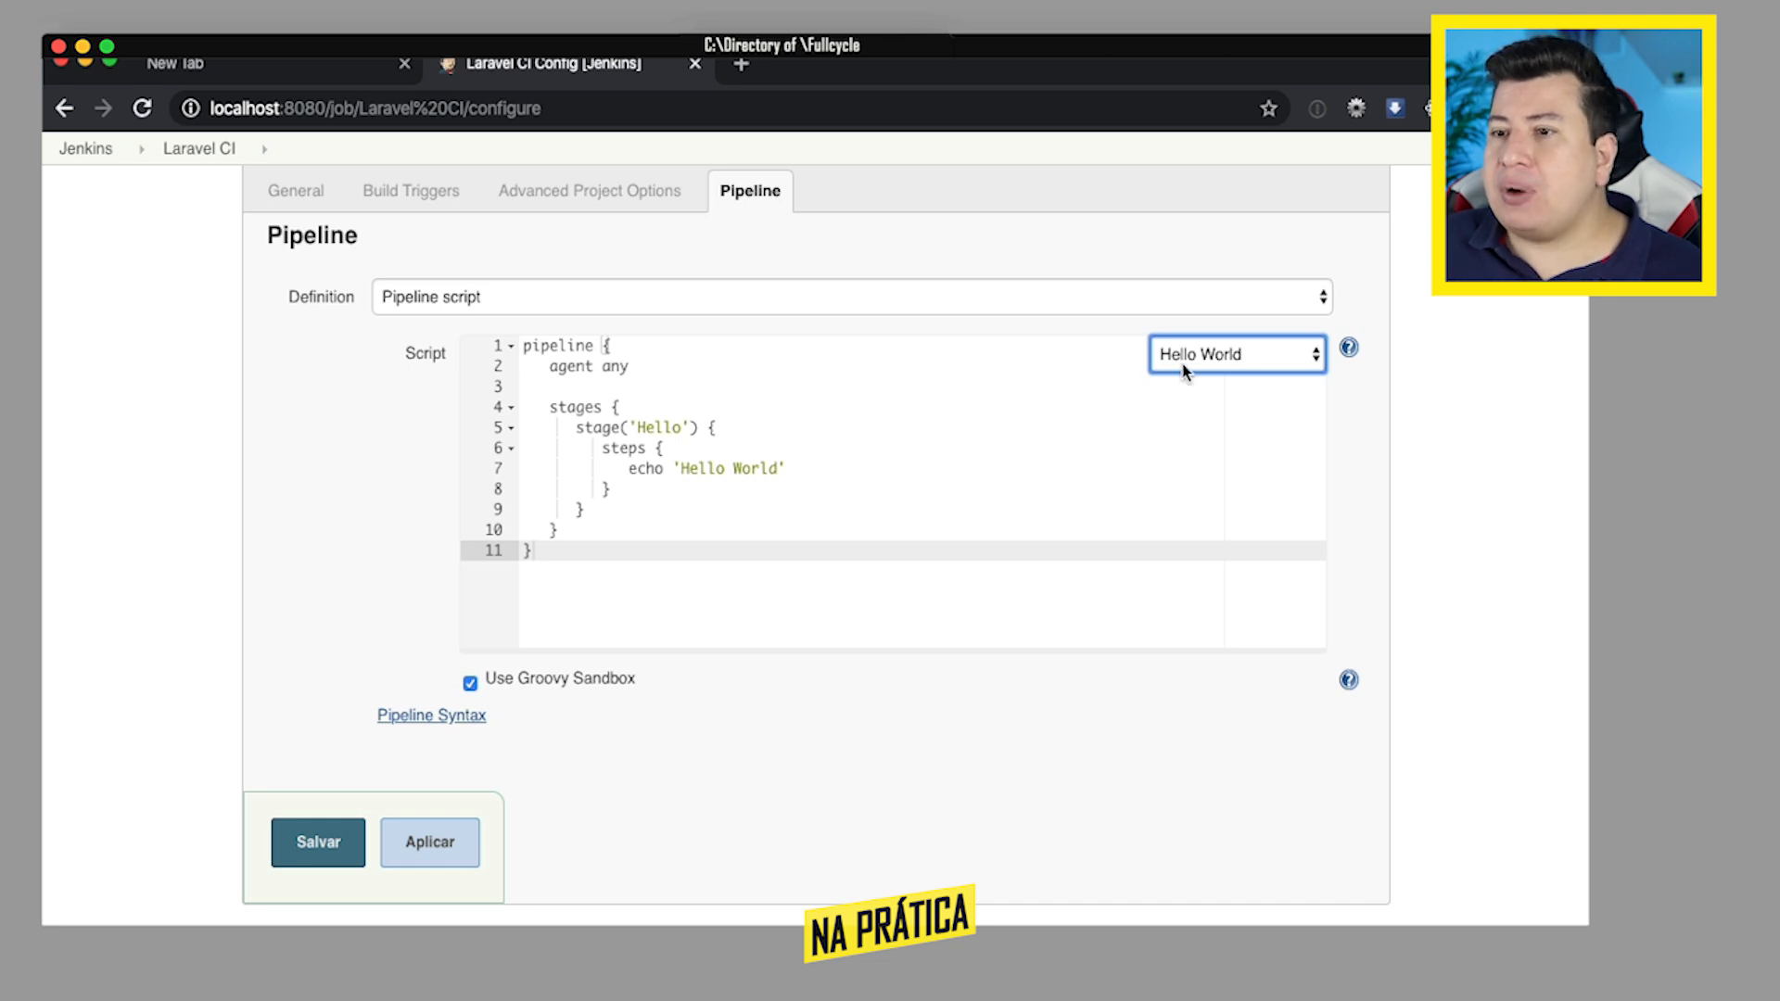
pyautogui.click(763, 512)
pyautogui.click(676, 563)
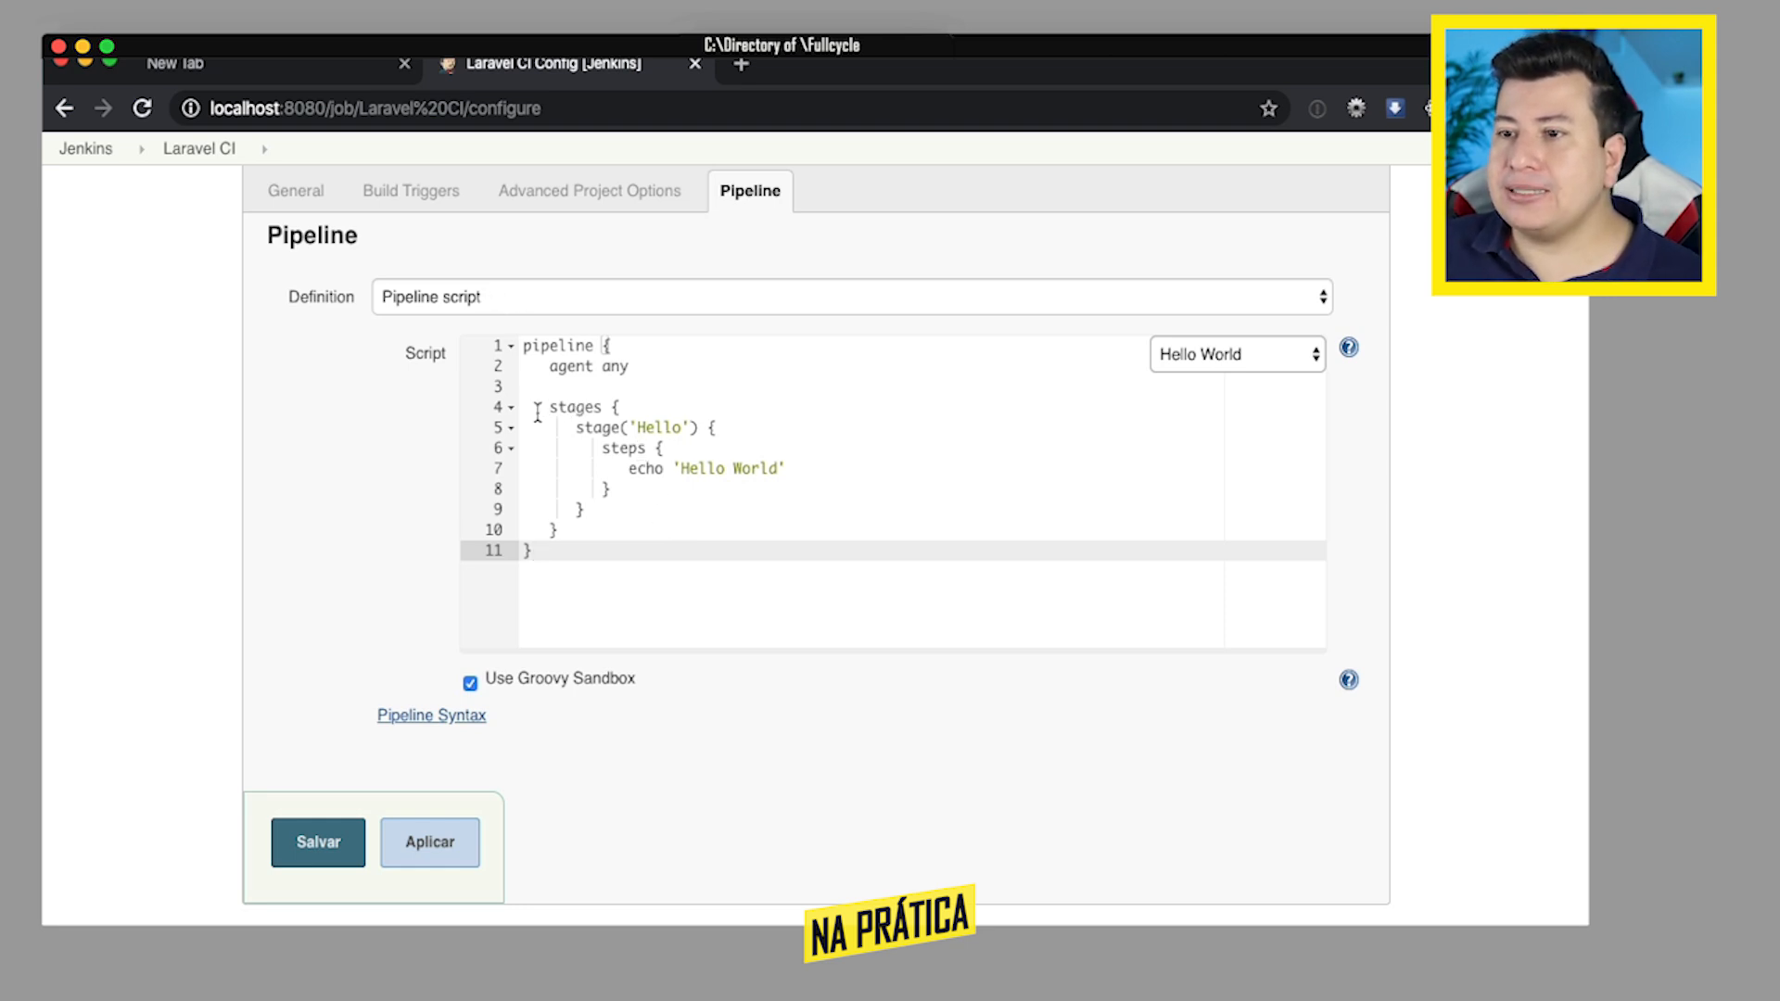
# - Rename the Hello stage in the pipeline script to Git Checkout
pyautogui.doubleClick(653, 427)
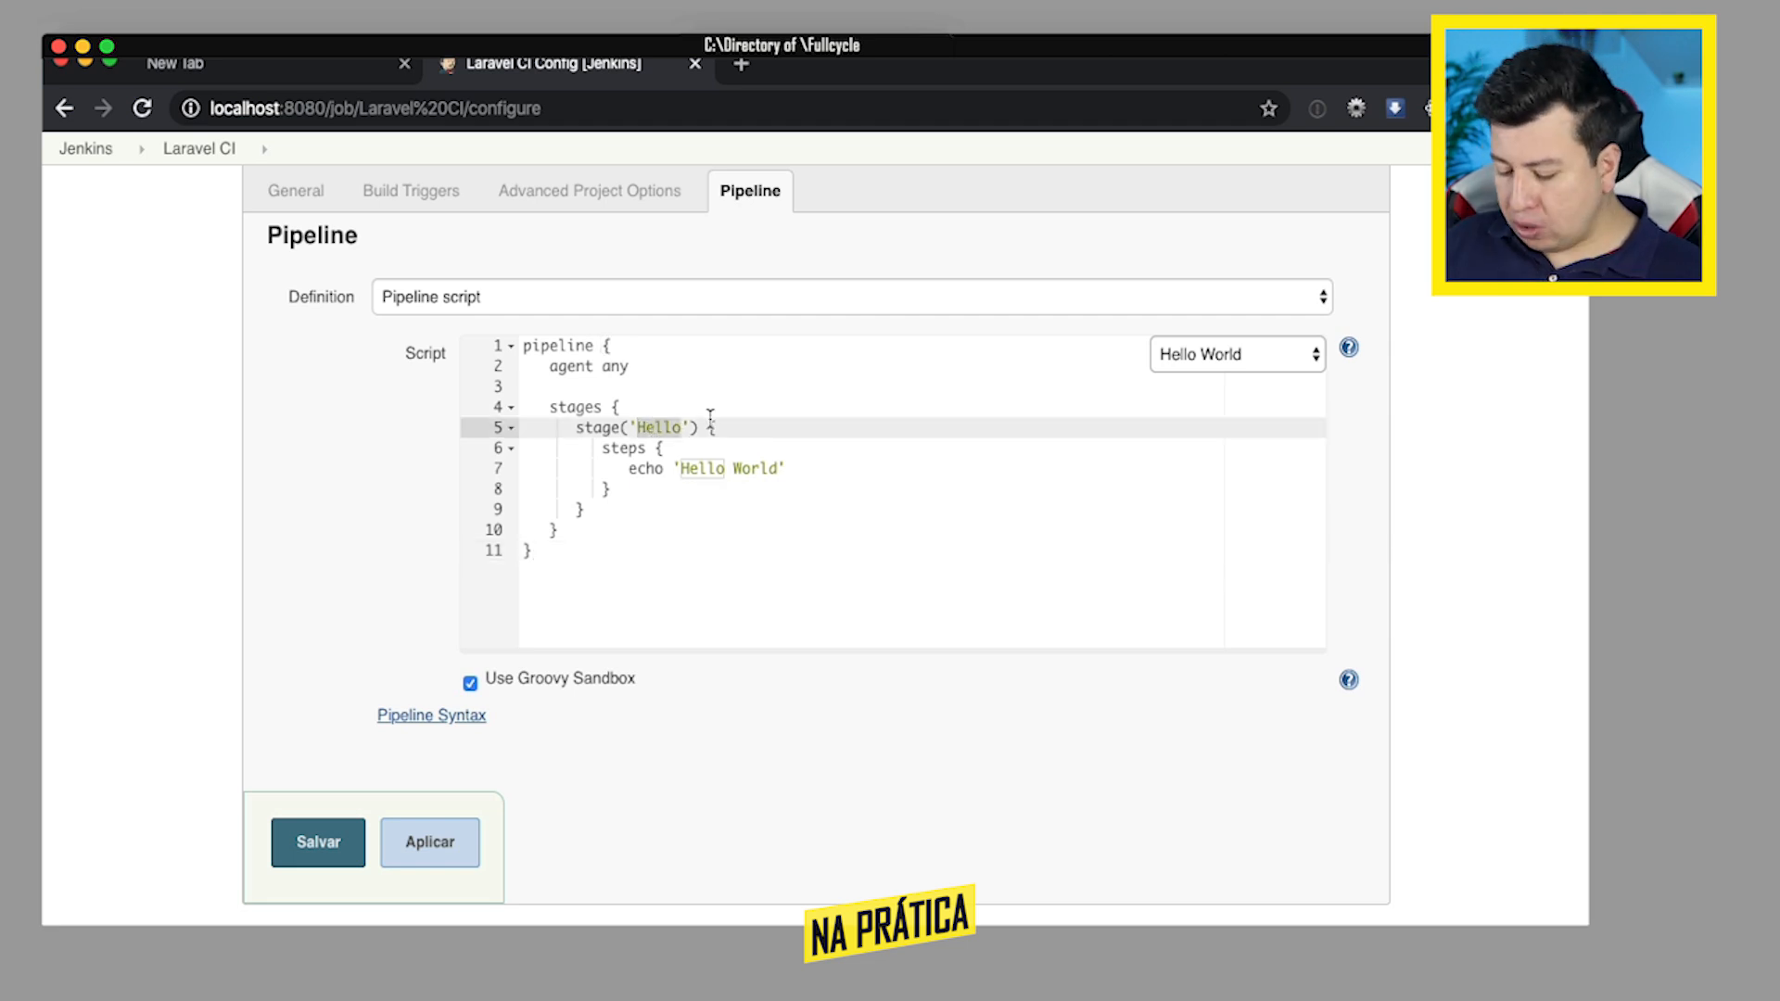
pyautogui.write('Git Che')
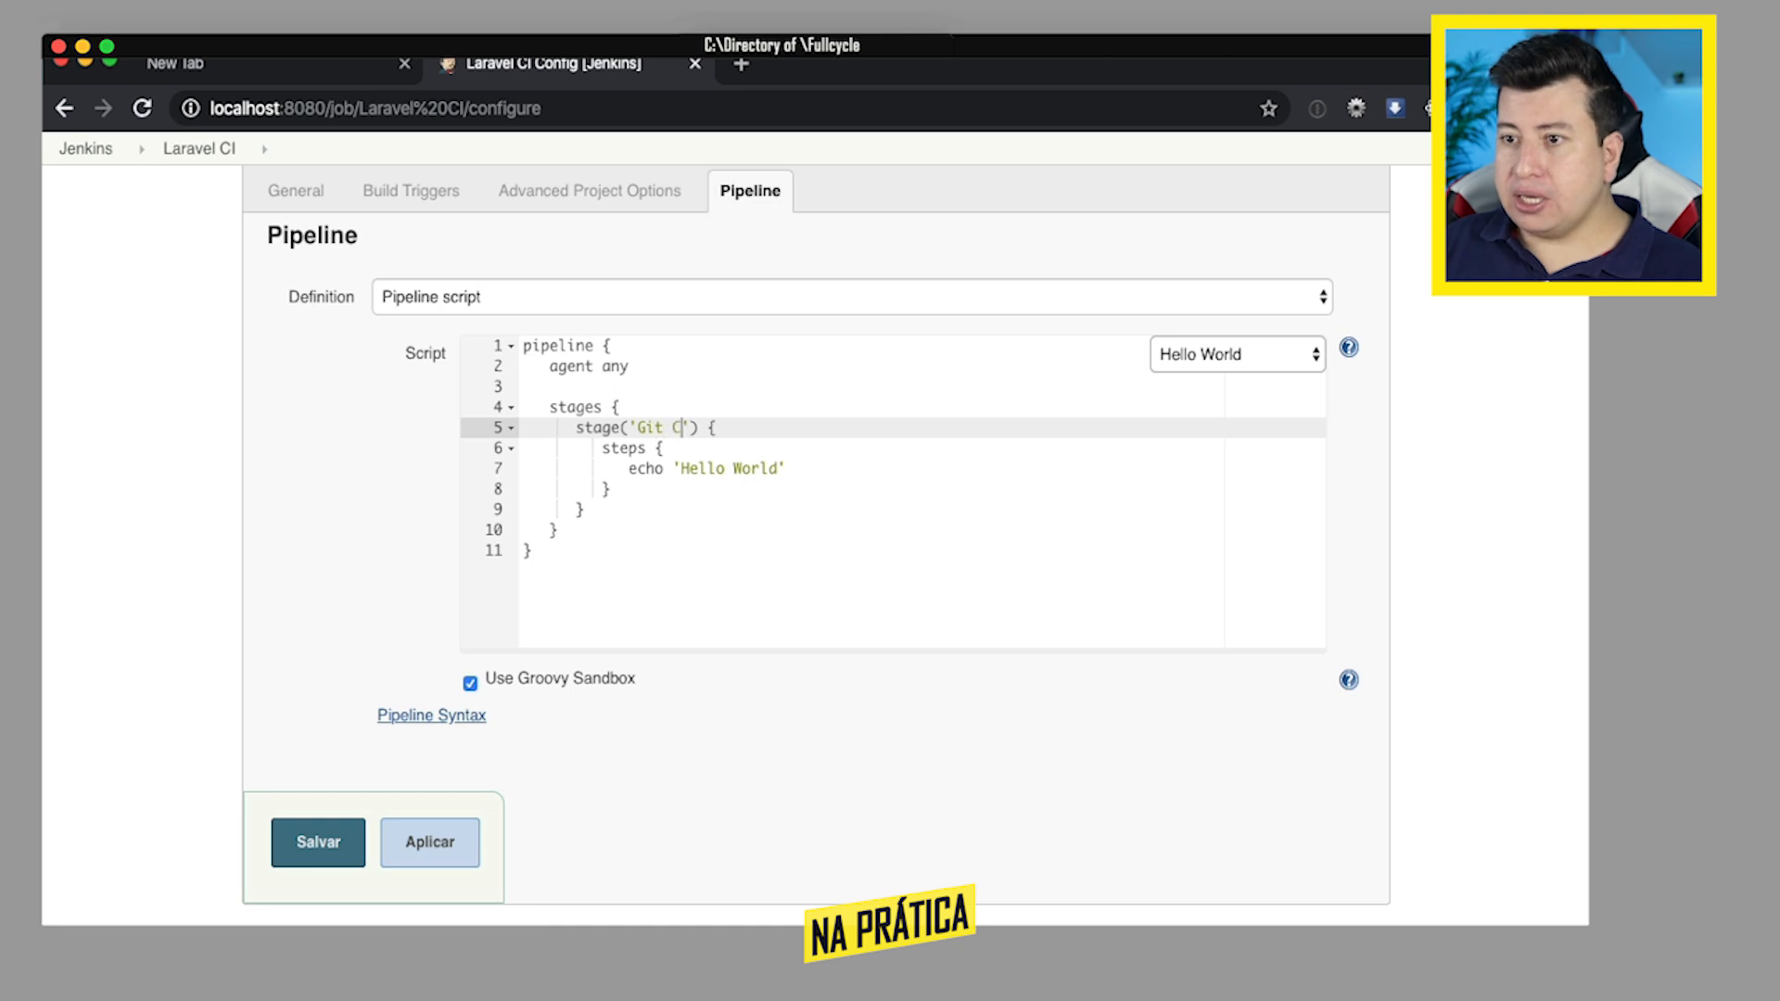
pyautogui.write('ckout')
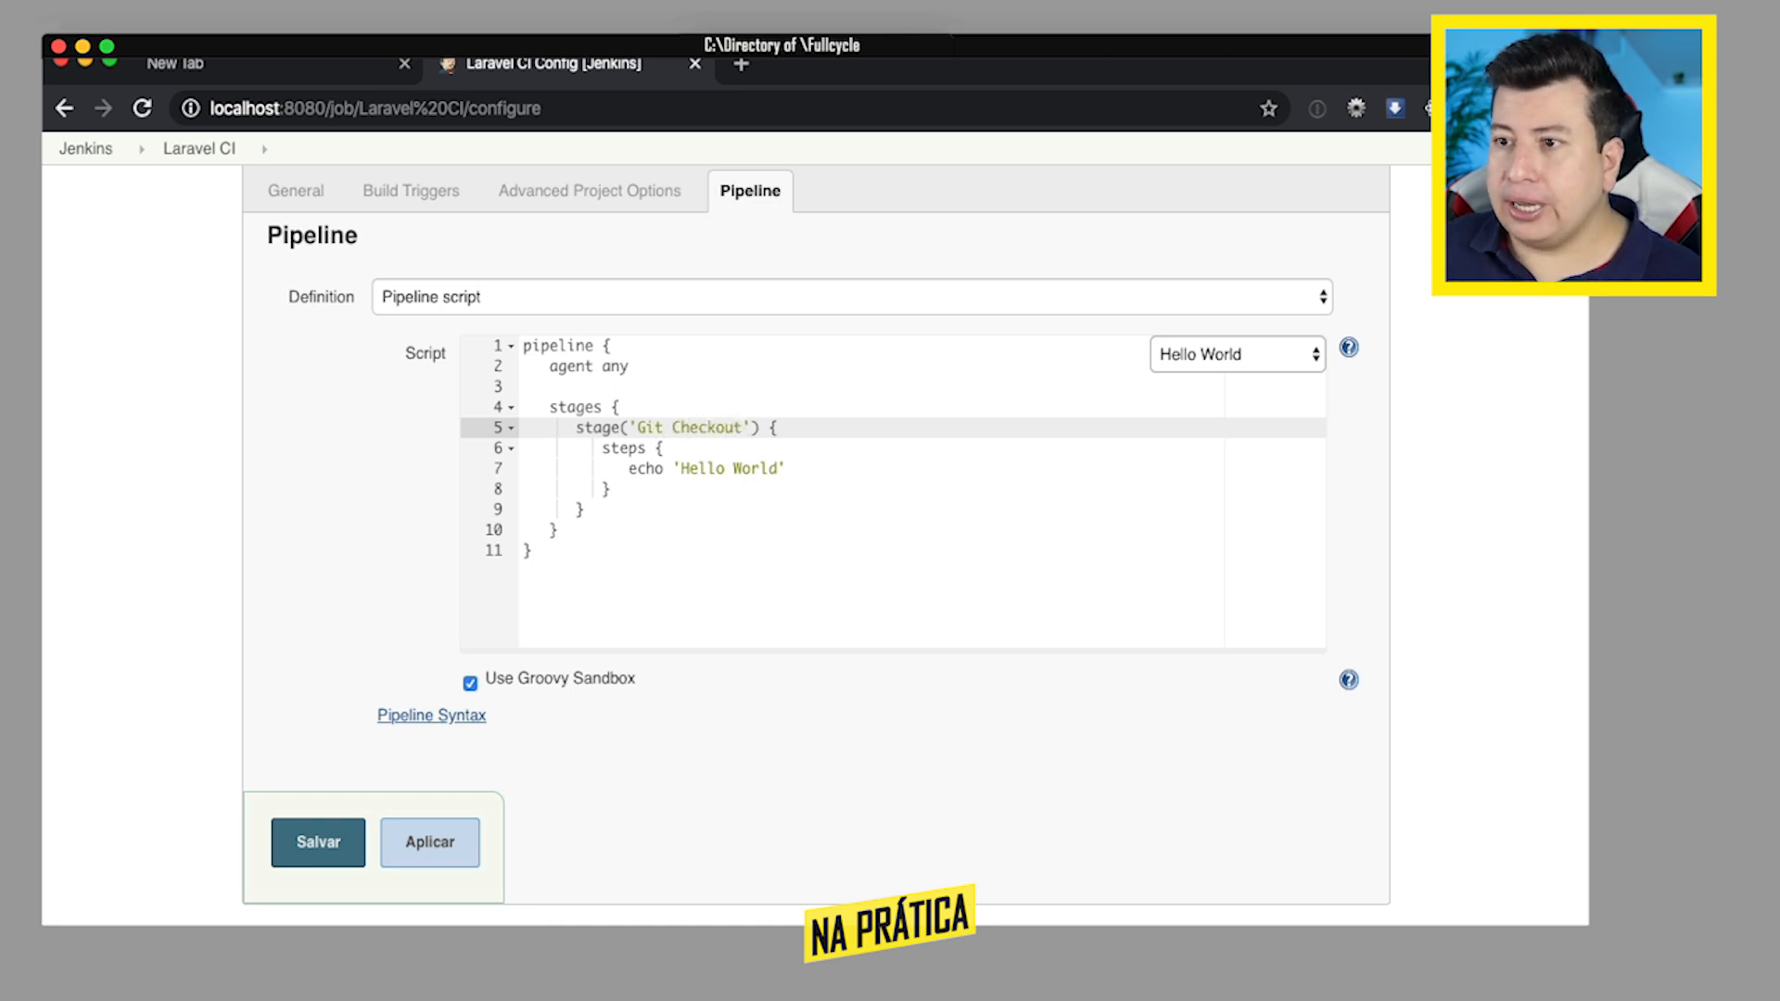
# - Replace the steps block in the Git Checkout stage with a git command for branch 'master' and an empty url parameter
pyautogui.scroll(-2, 708, 437)
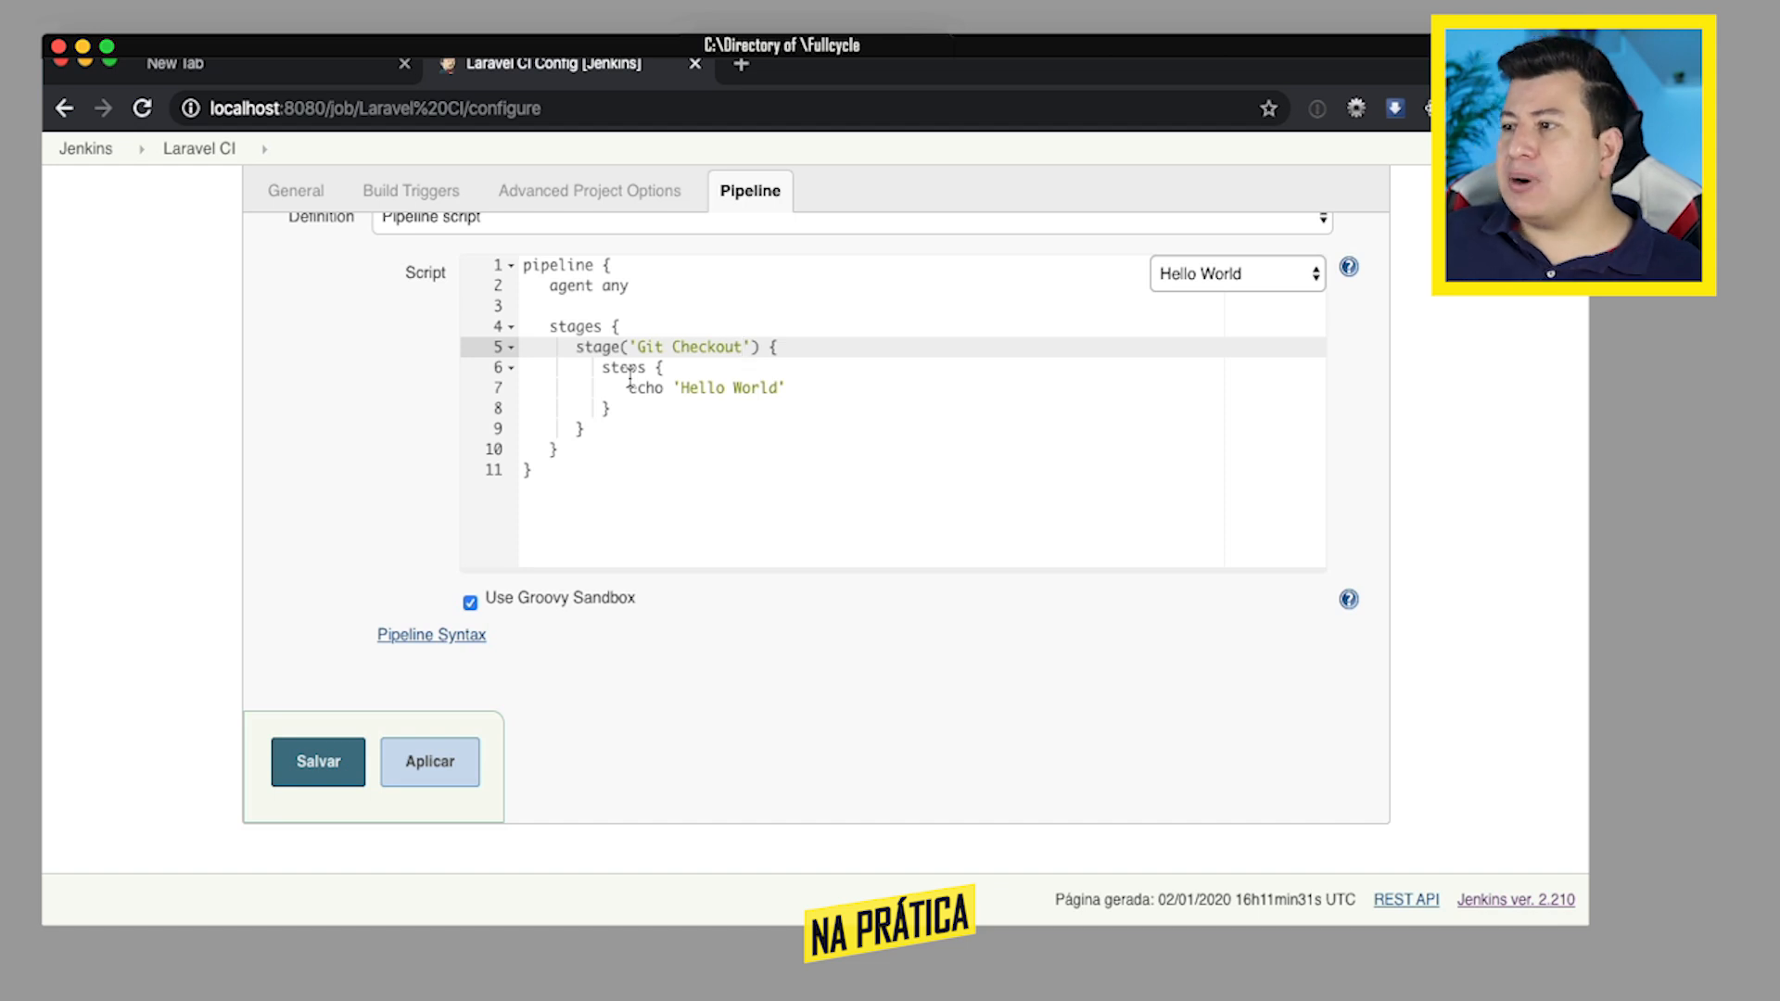
pyautogui.moveTo(602, 367); pyautogui.dragTo(638, 409)
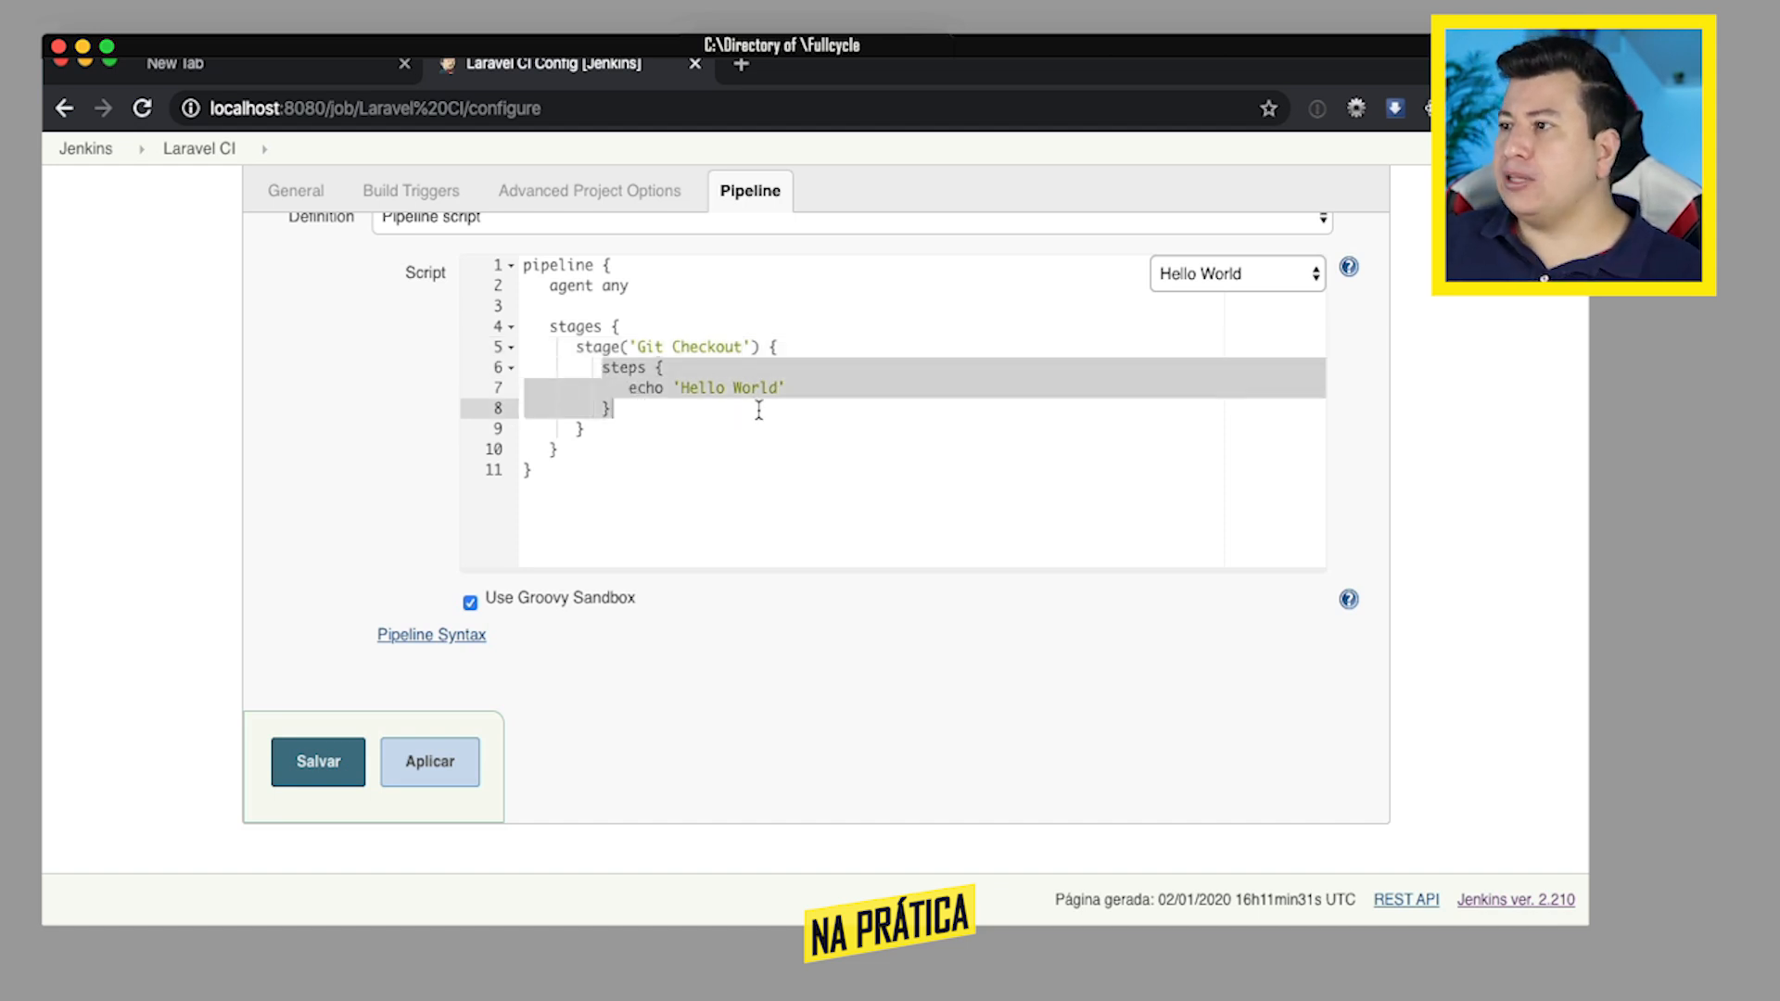
pyautogui.press('BackSpace')
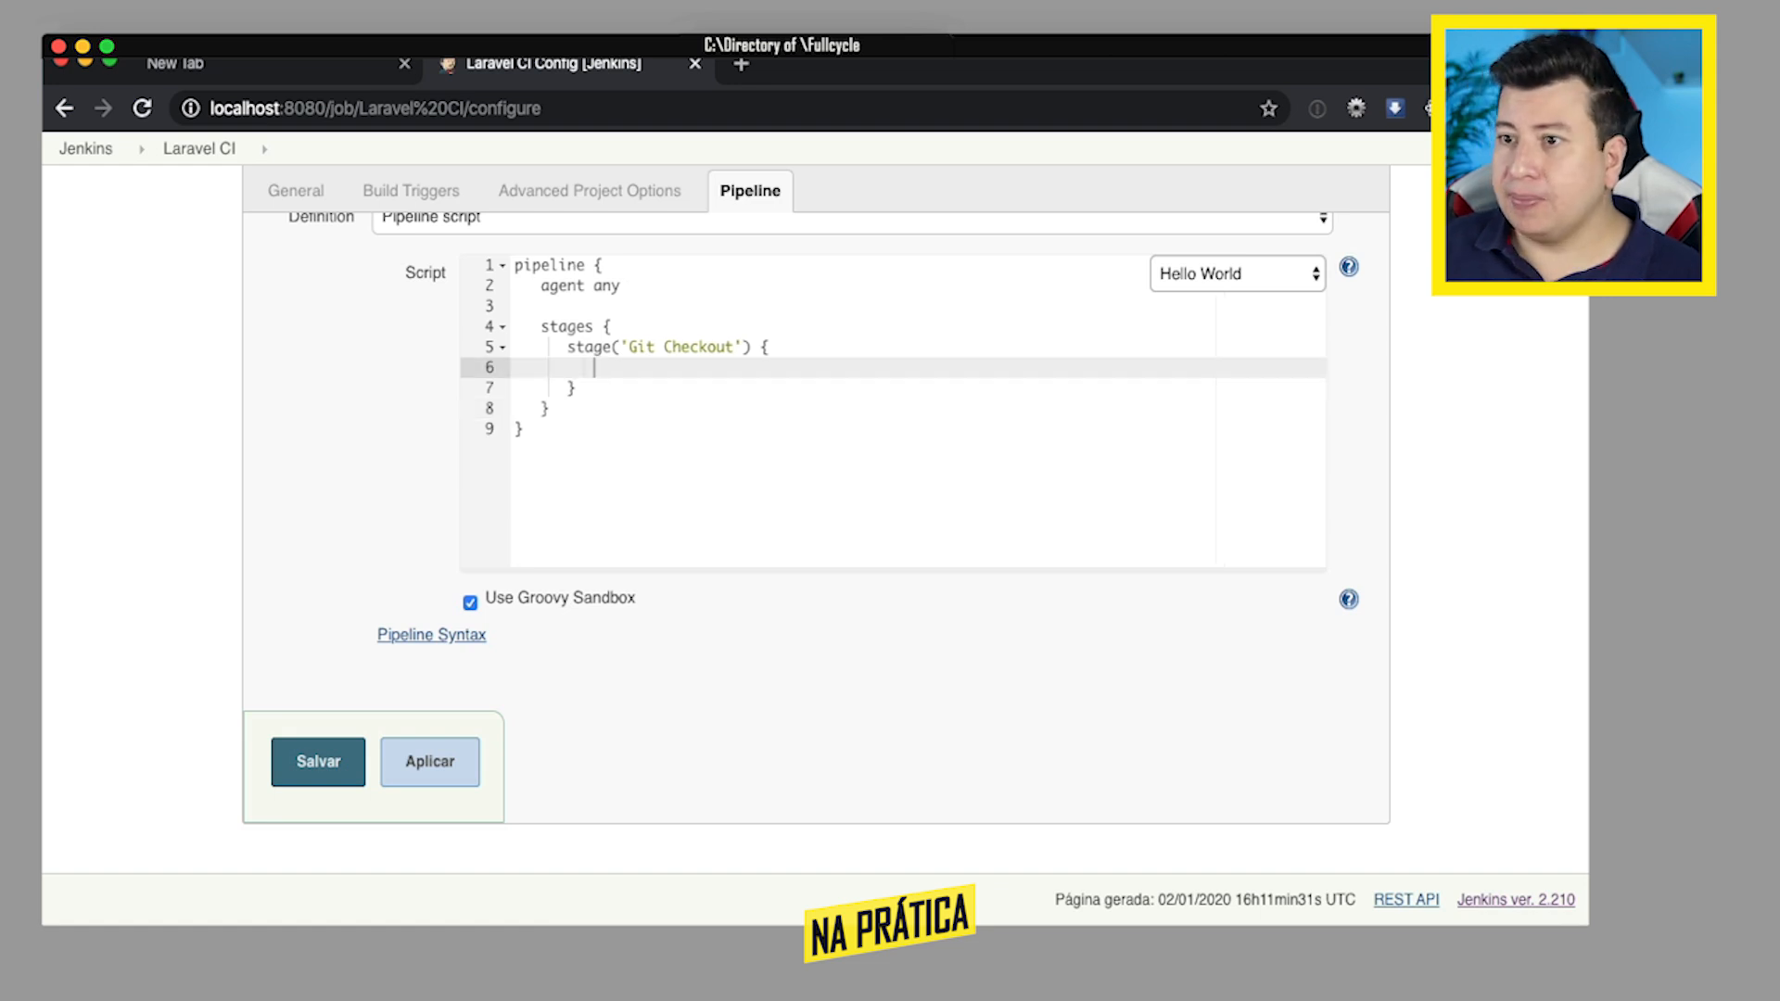
pyautogui.write('git branch:')
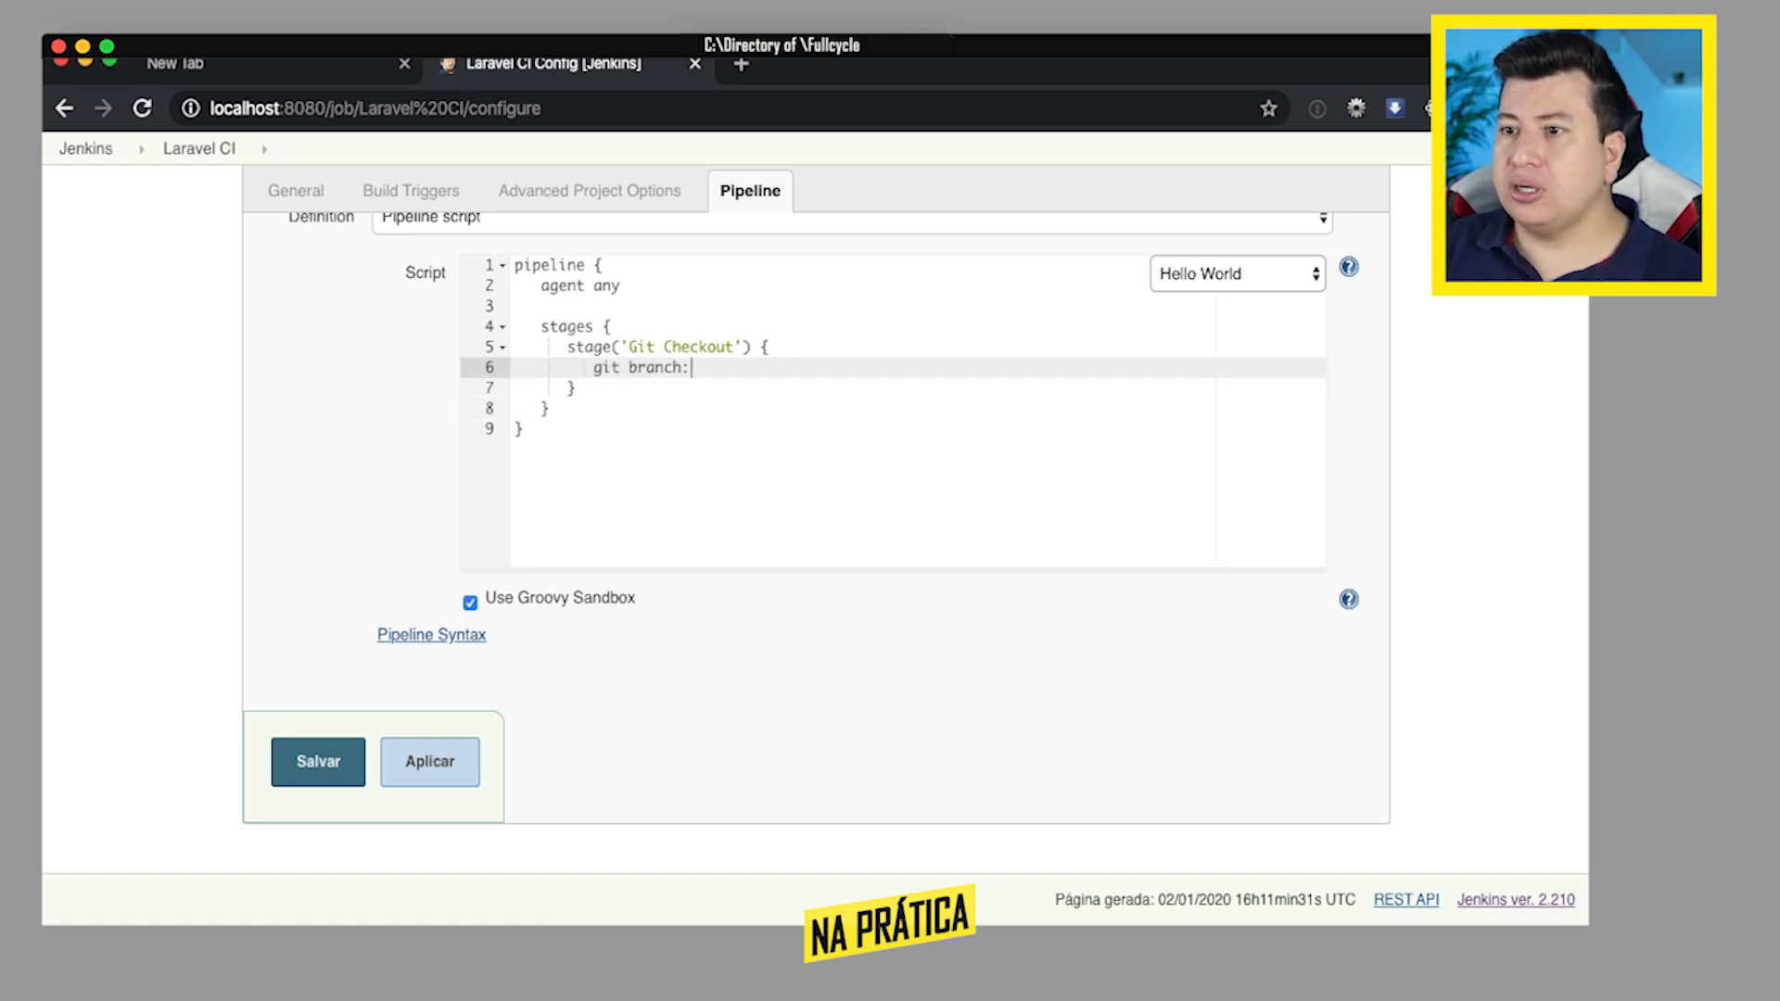
pyautogui.write(" 'master'")
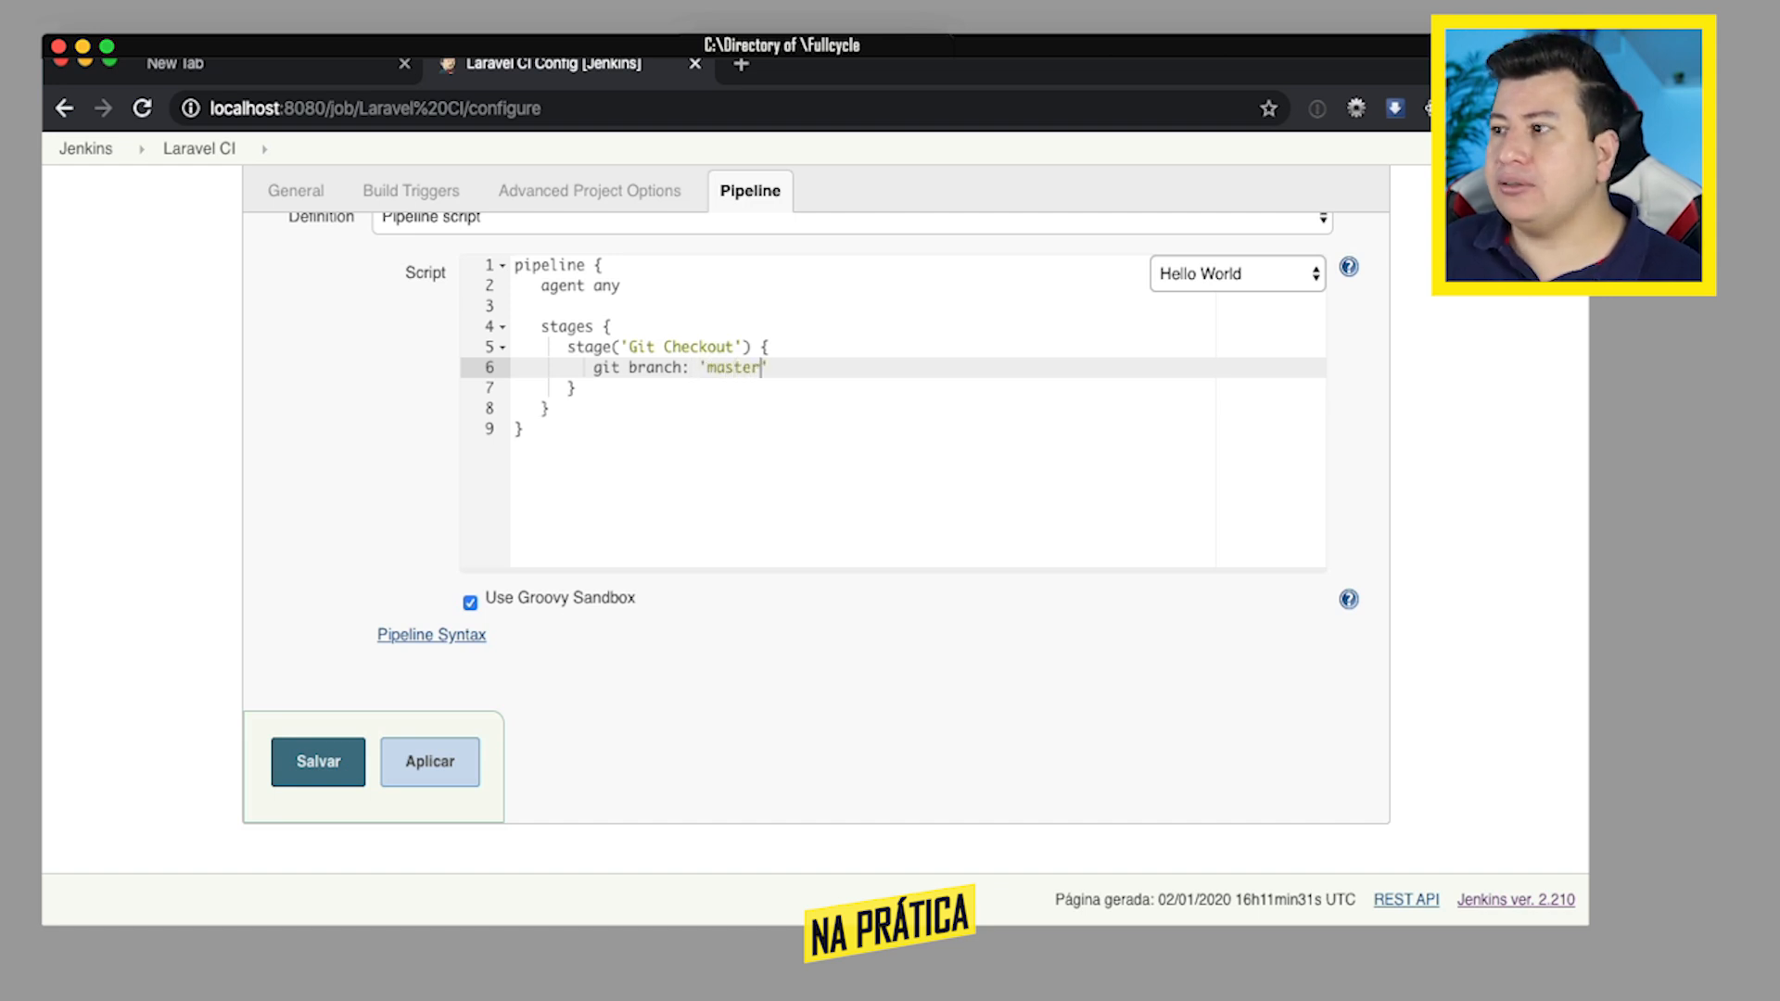
pyautogui.write(',')
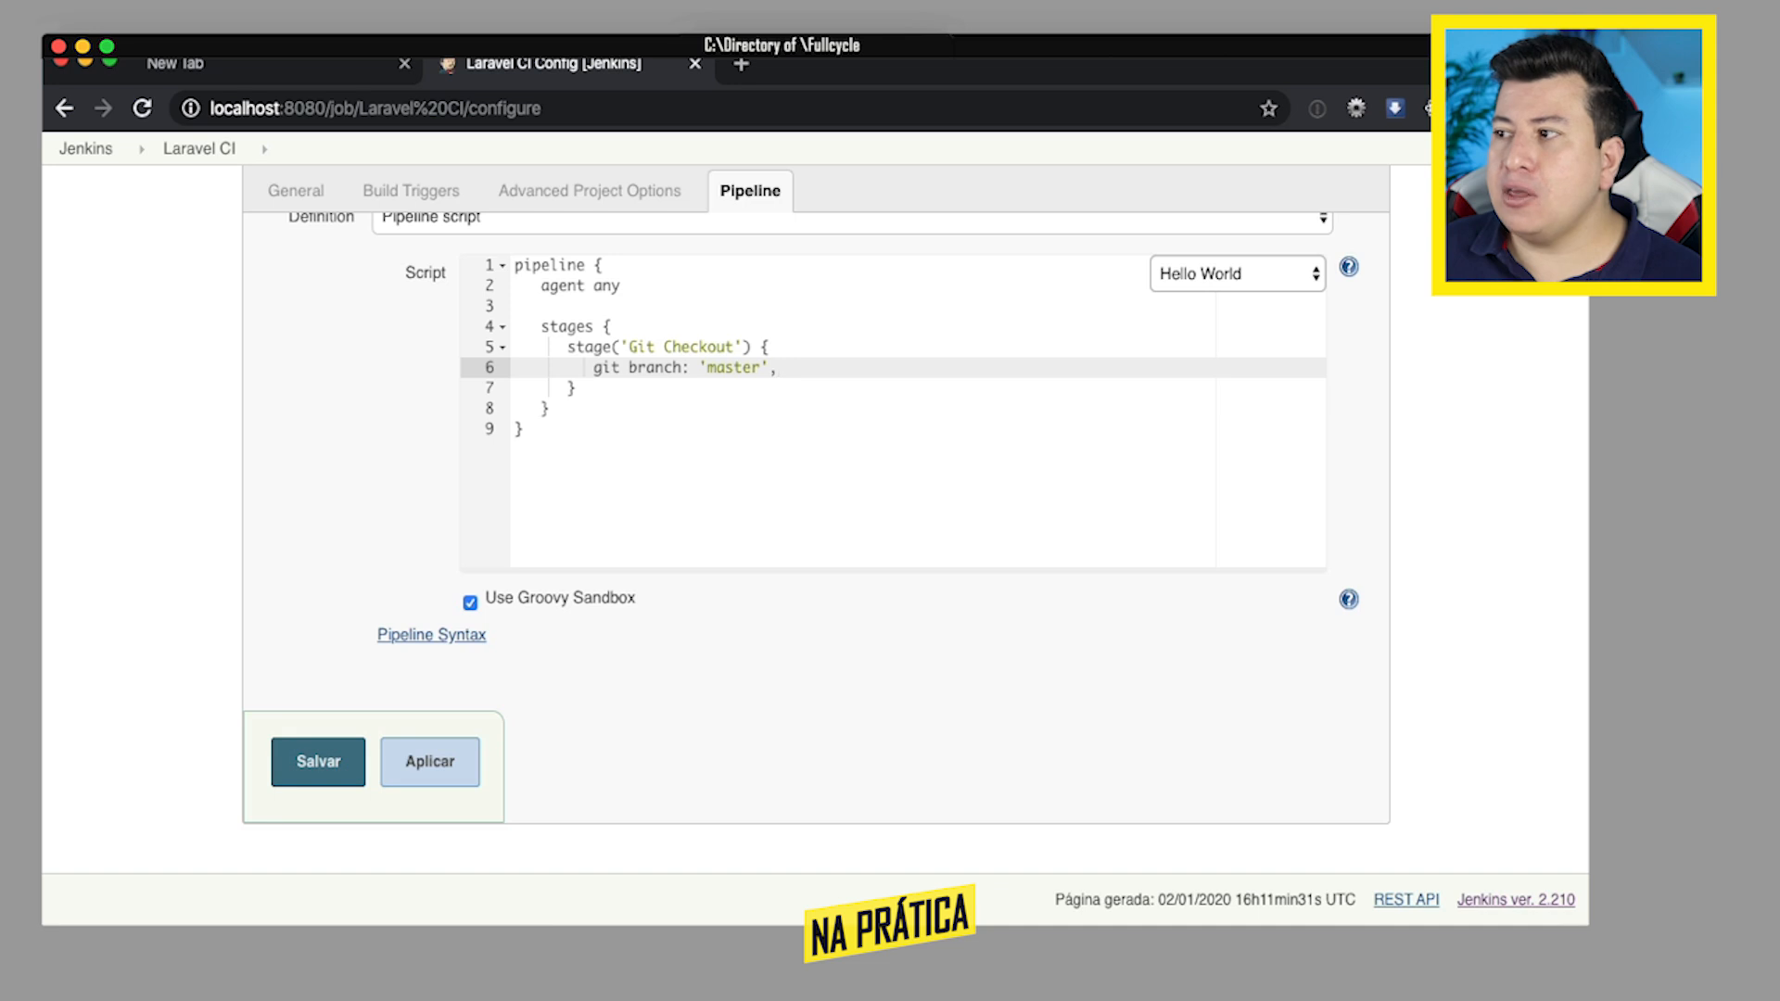
pyautogui.write(' url:')
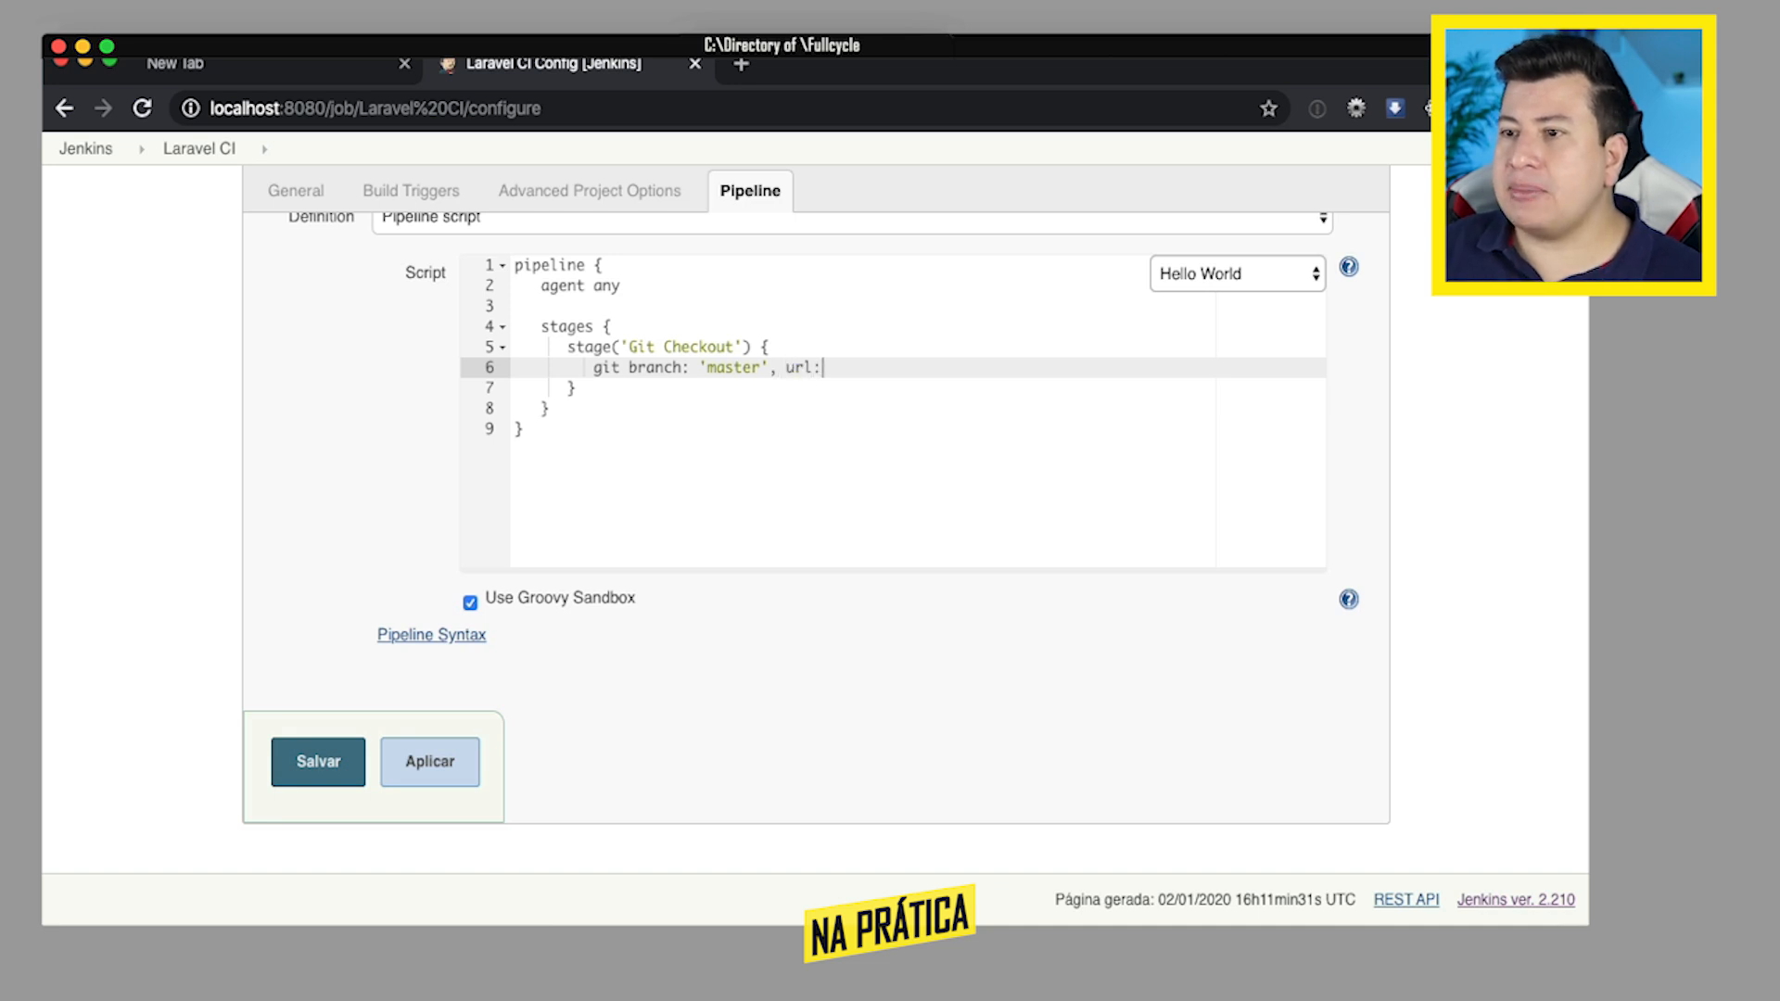
pyautogui.write(" '")
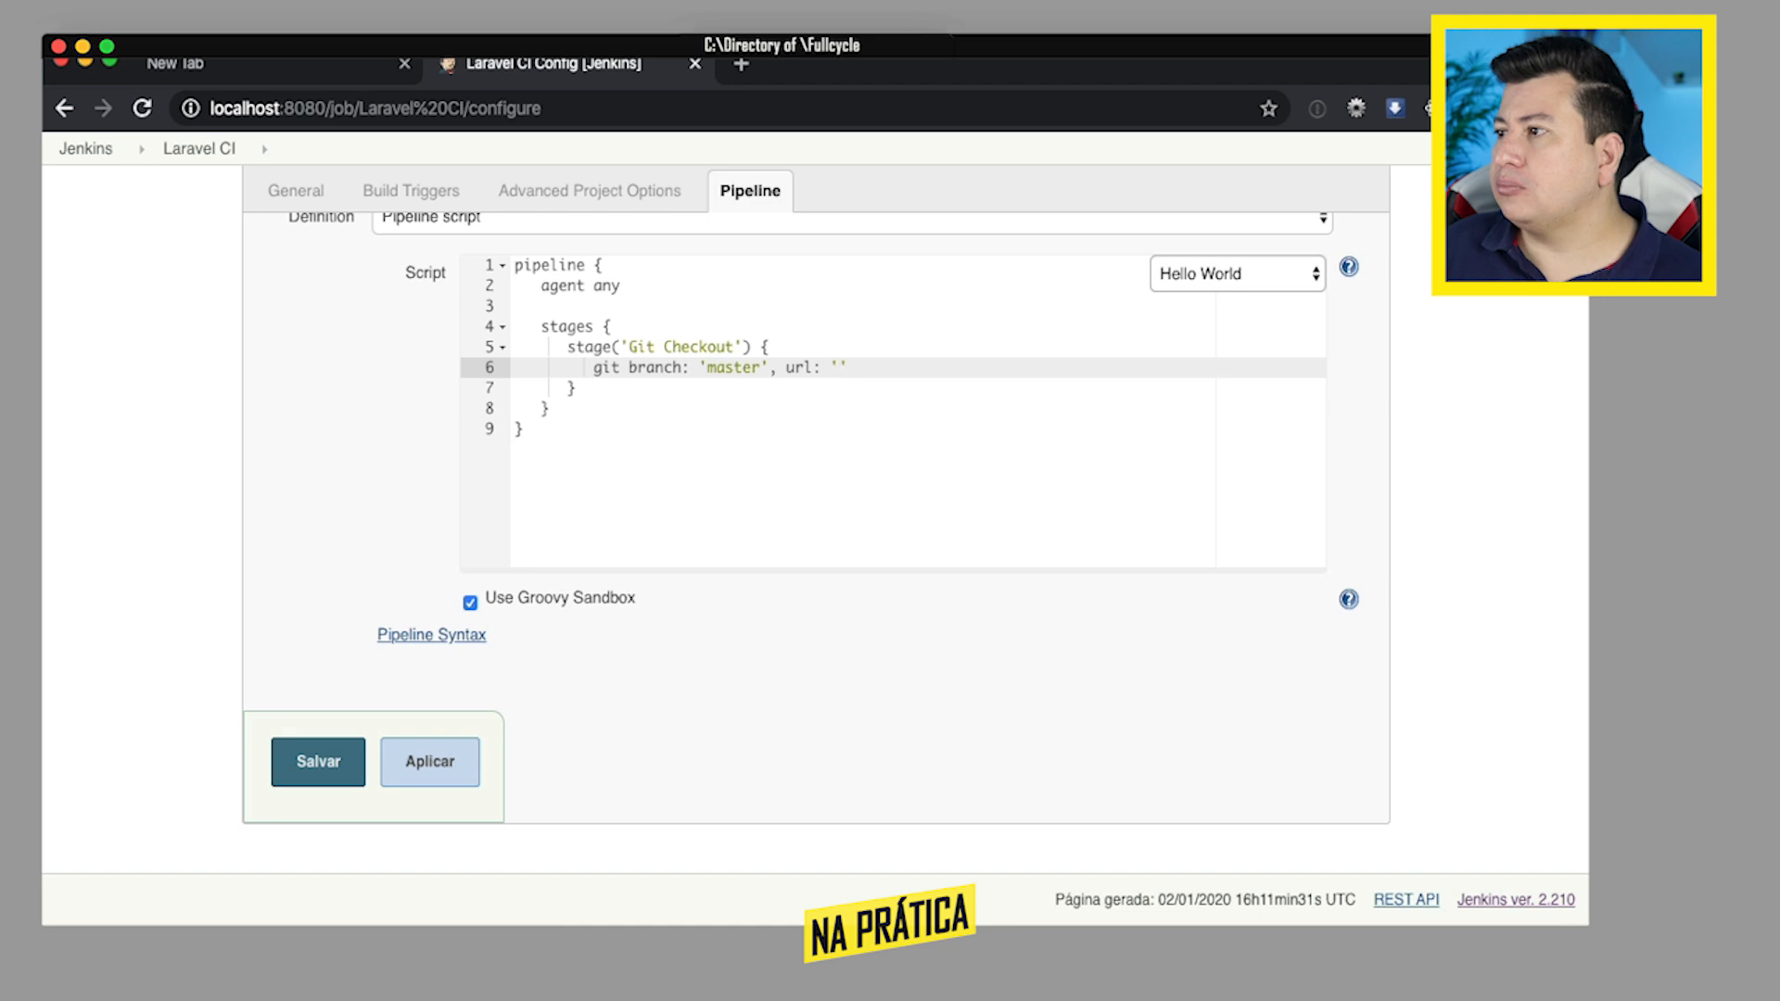
pyautogui.press('super+Tab')
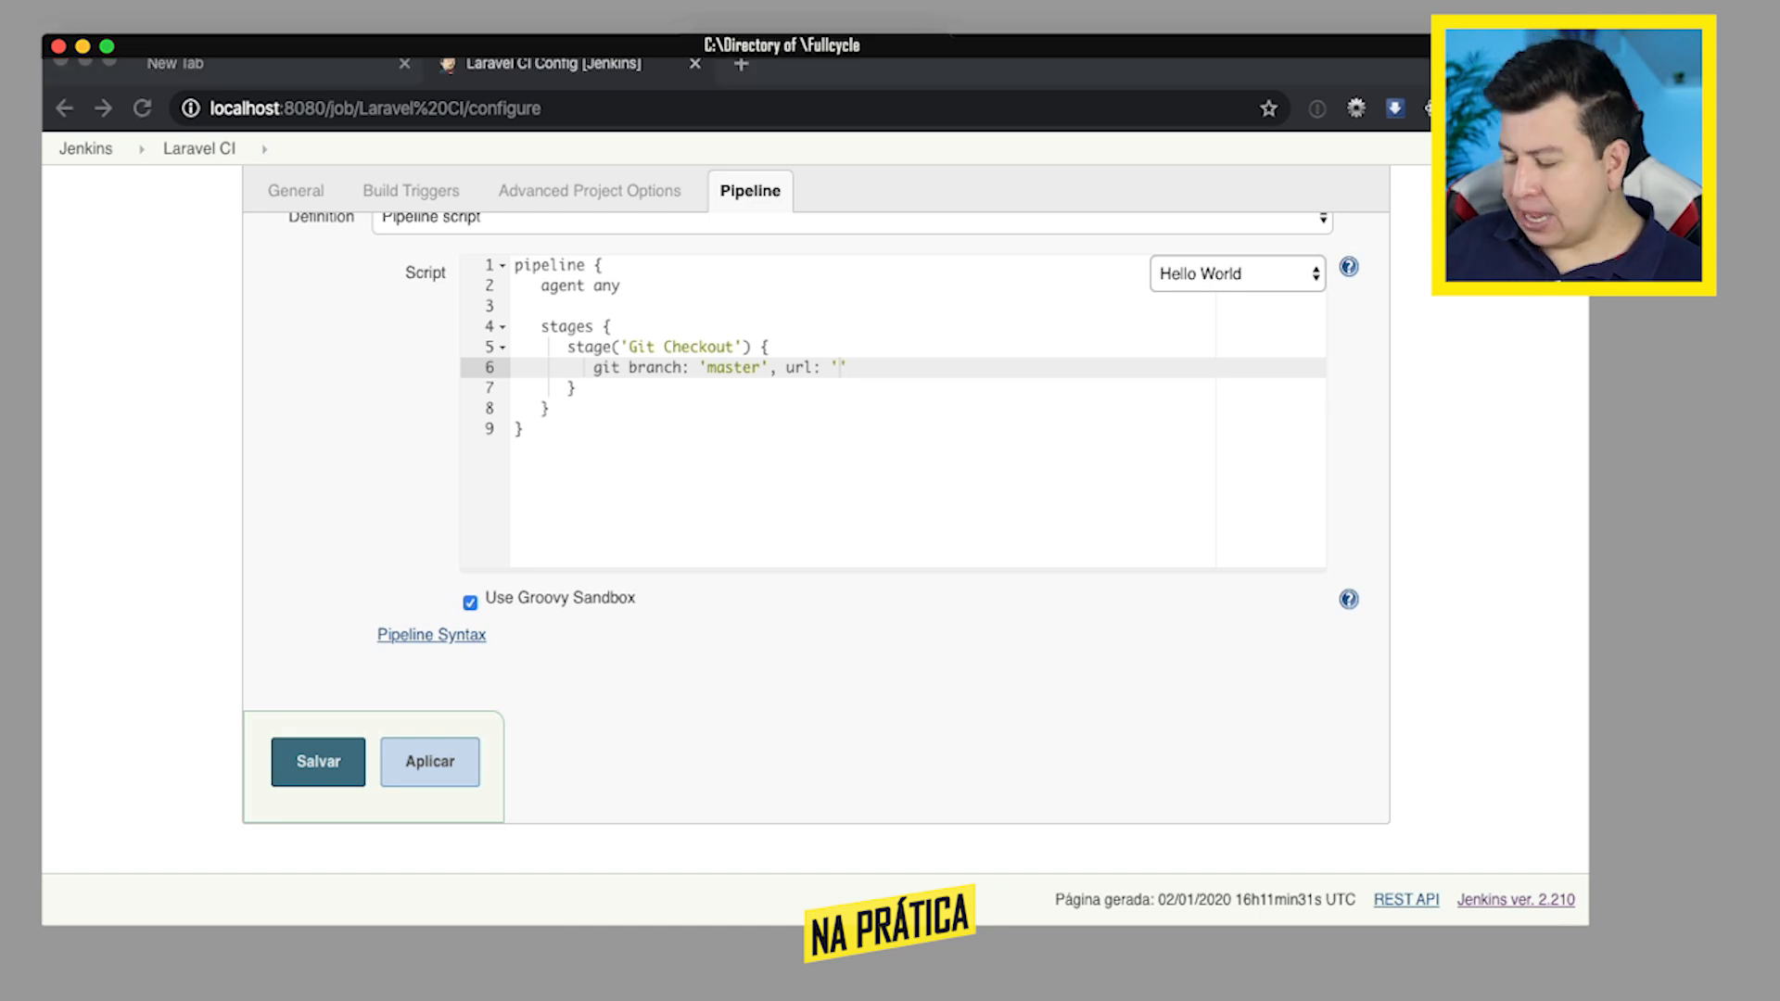
pyautogui.click(744, 360)
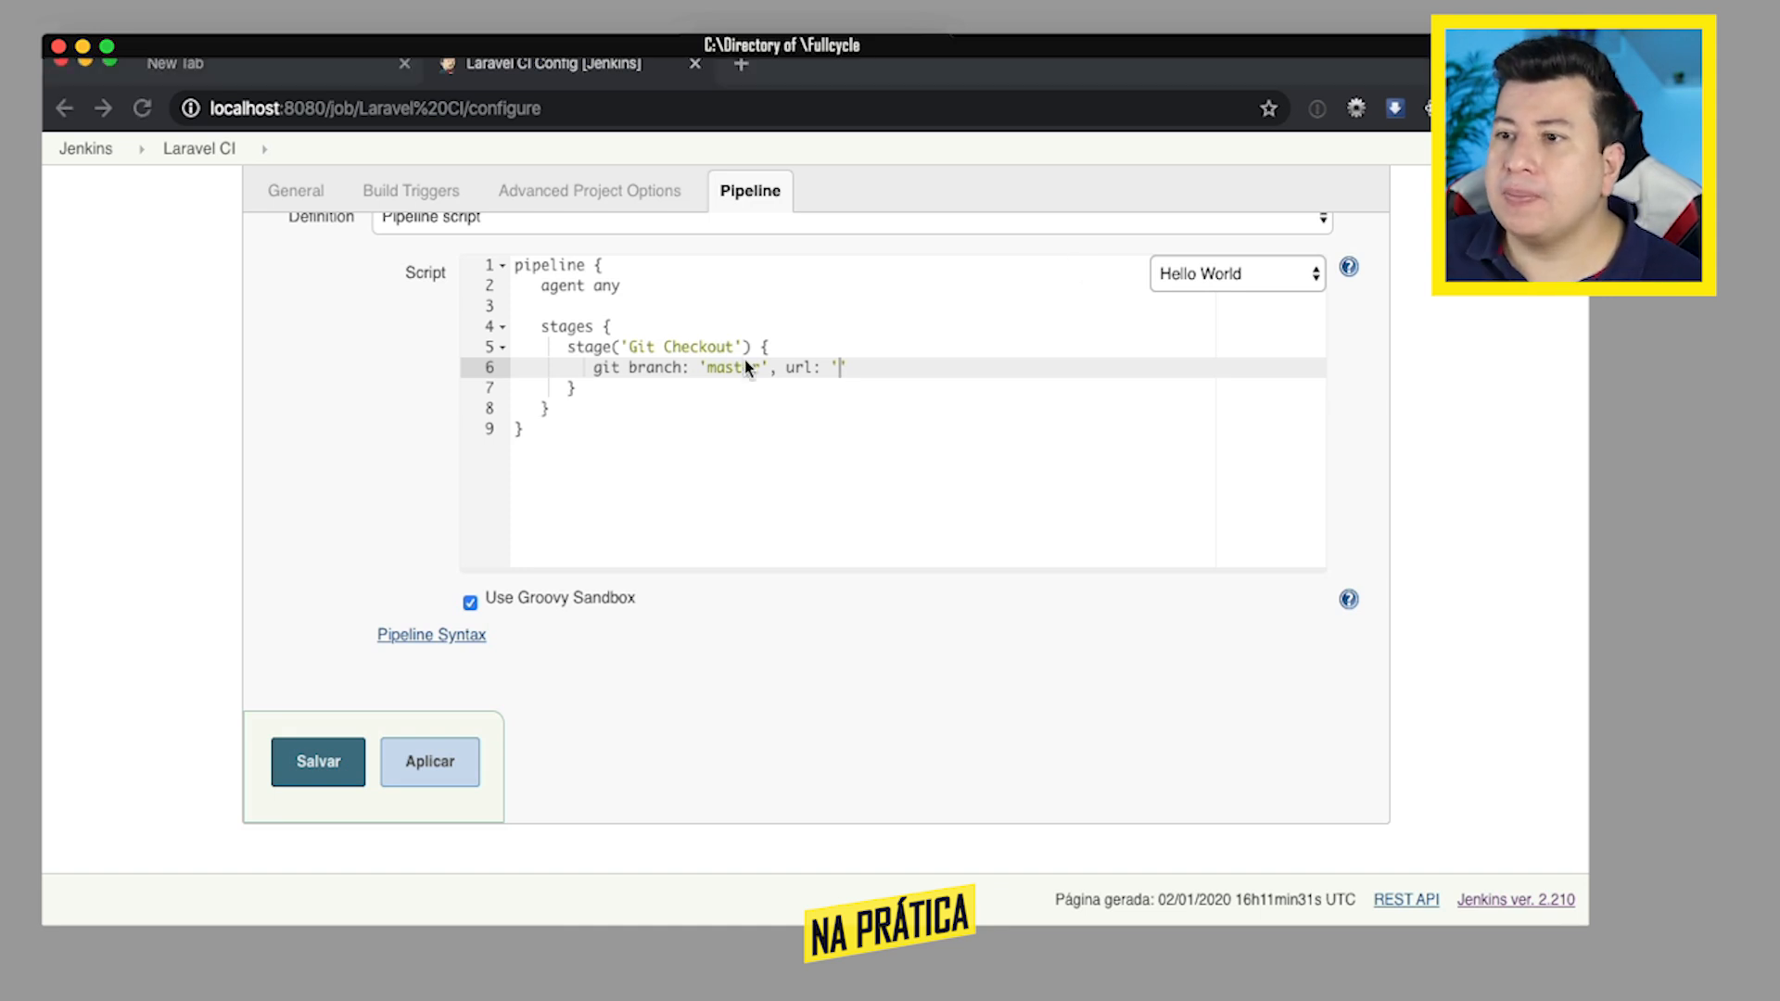
pyautogui.press('super+Left')
pyautogui.press('super+shift+Right')
pyautogui.write('https://github.com/laravel/framework.git')
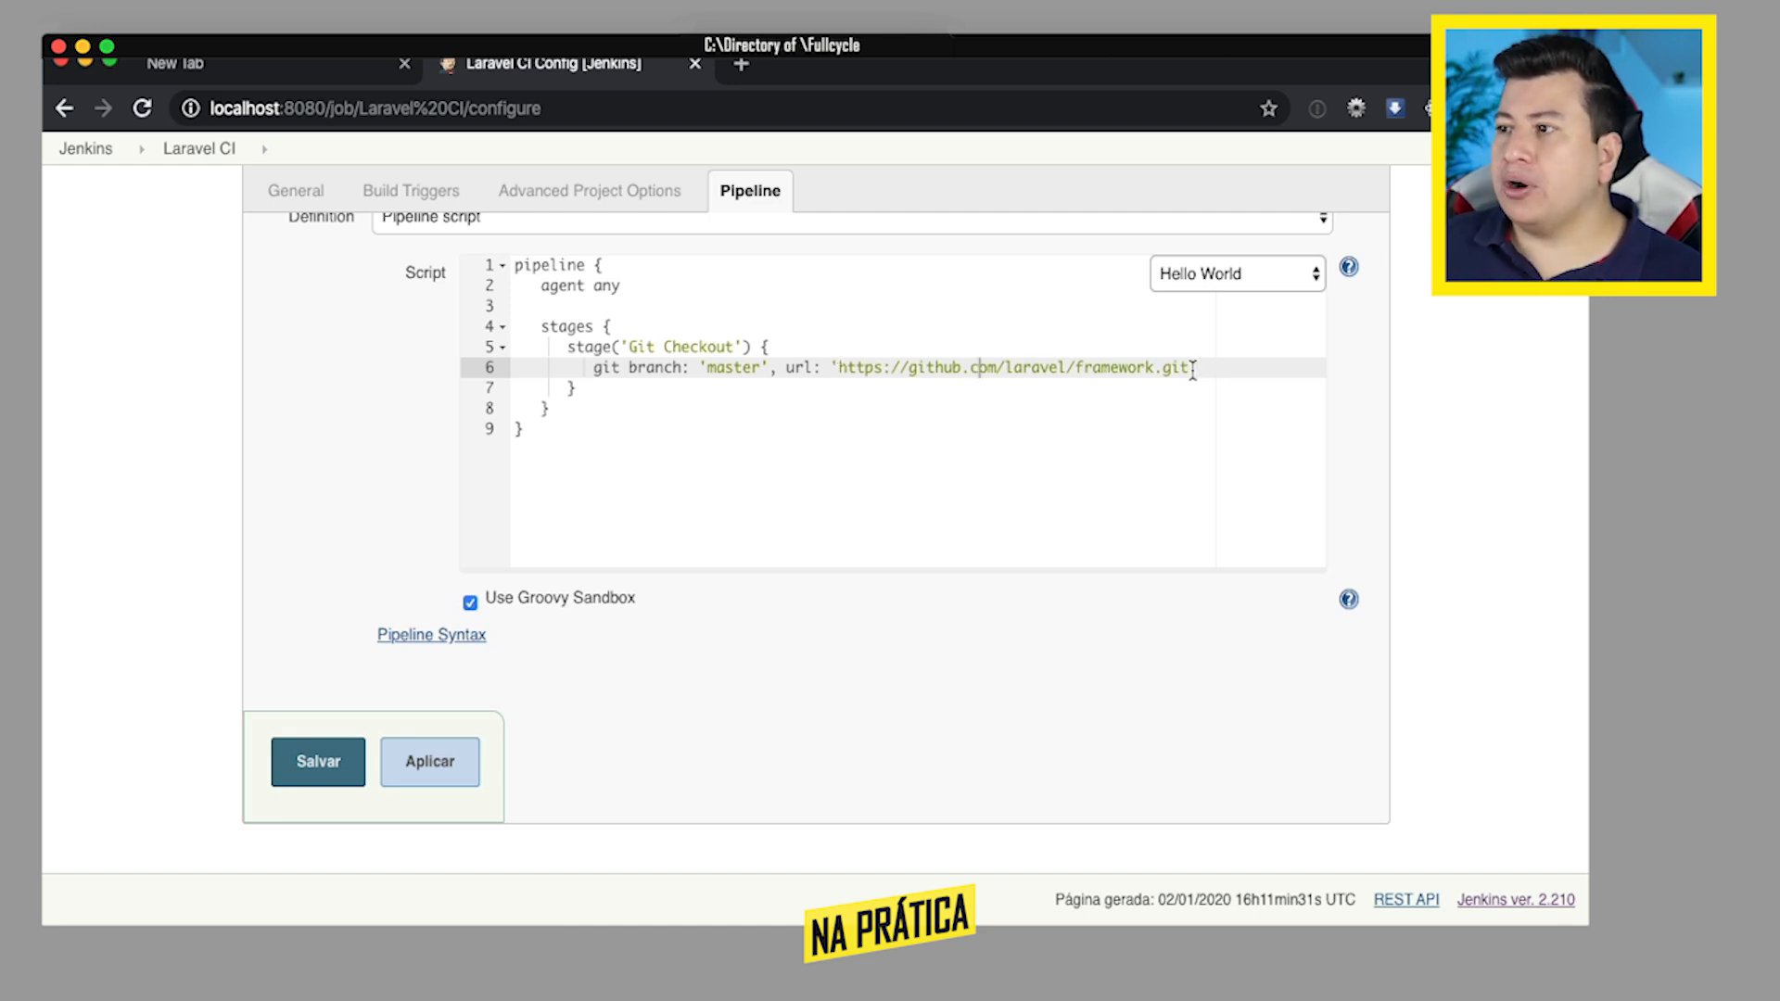
# - Duplicate the whole Git Checkout stage block directly below the original inside stages
pyautogui.click(613, 390)
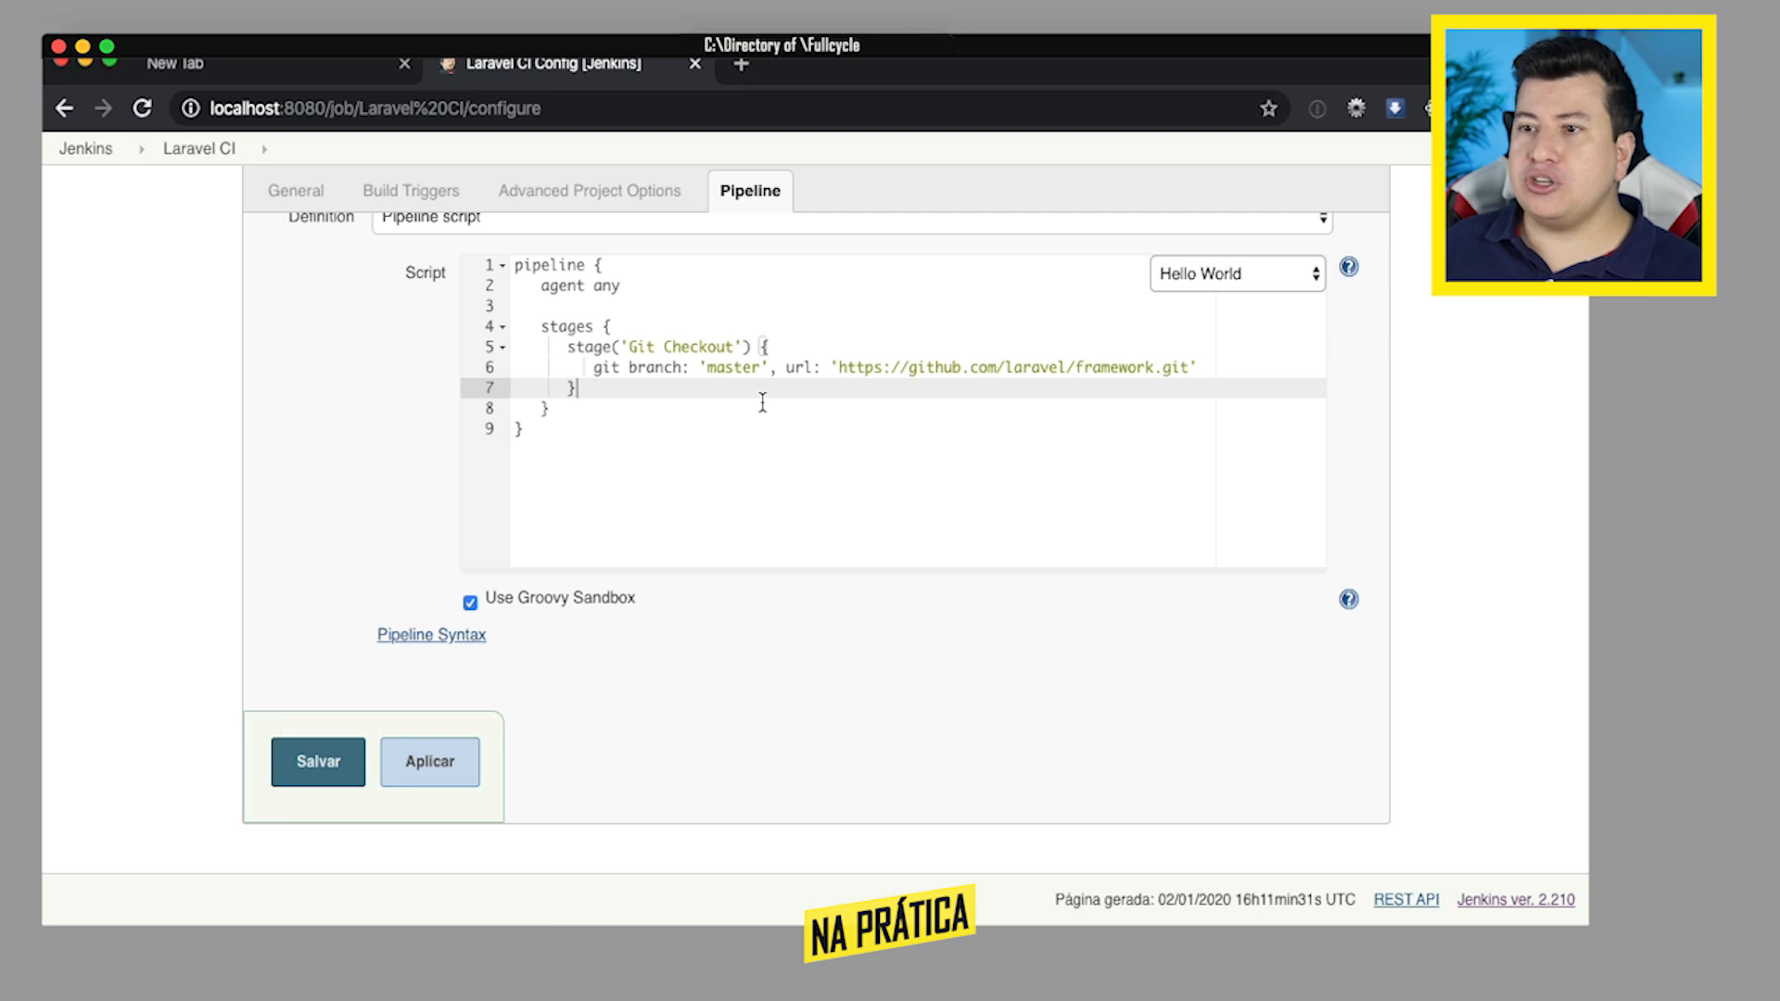
pyautogui.hotkey('shift', 'Left')
pyautogui.hotkey('shift', 'Up')
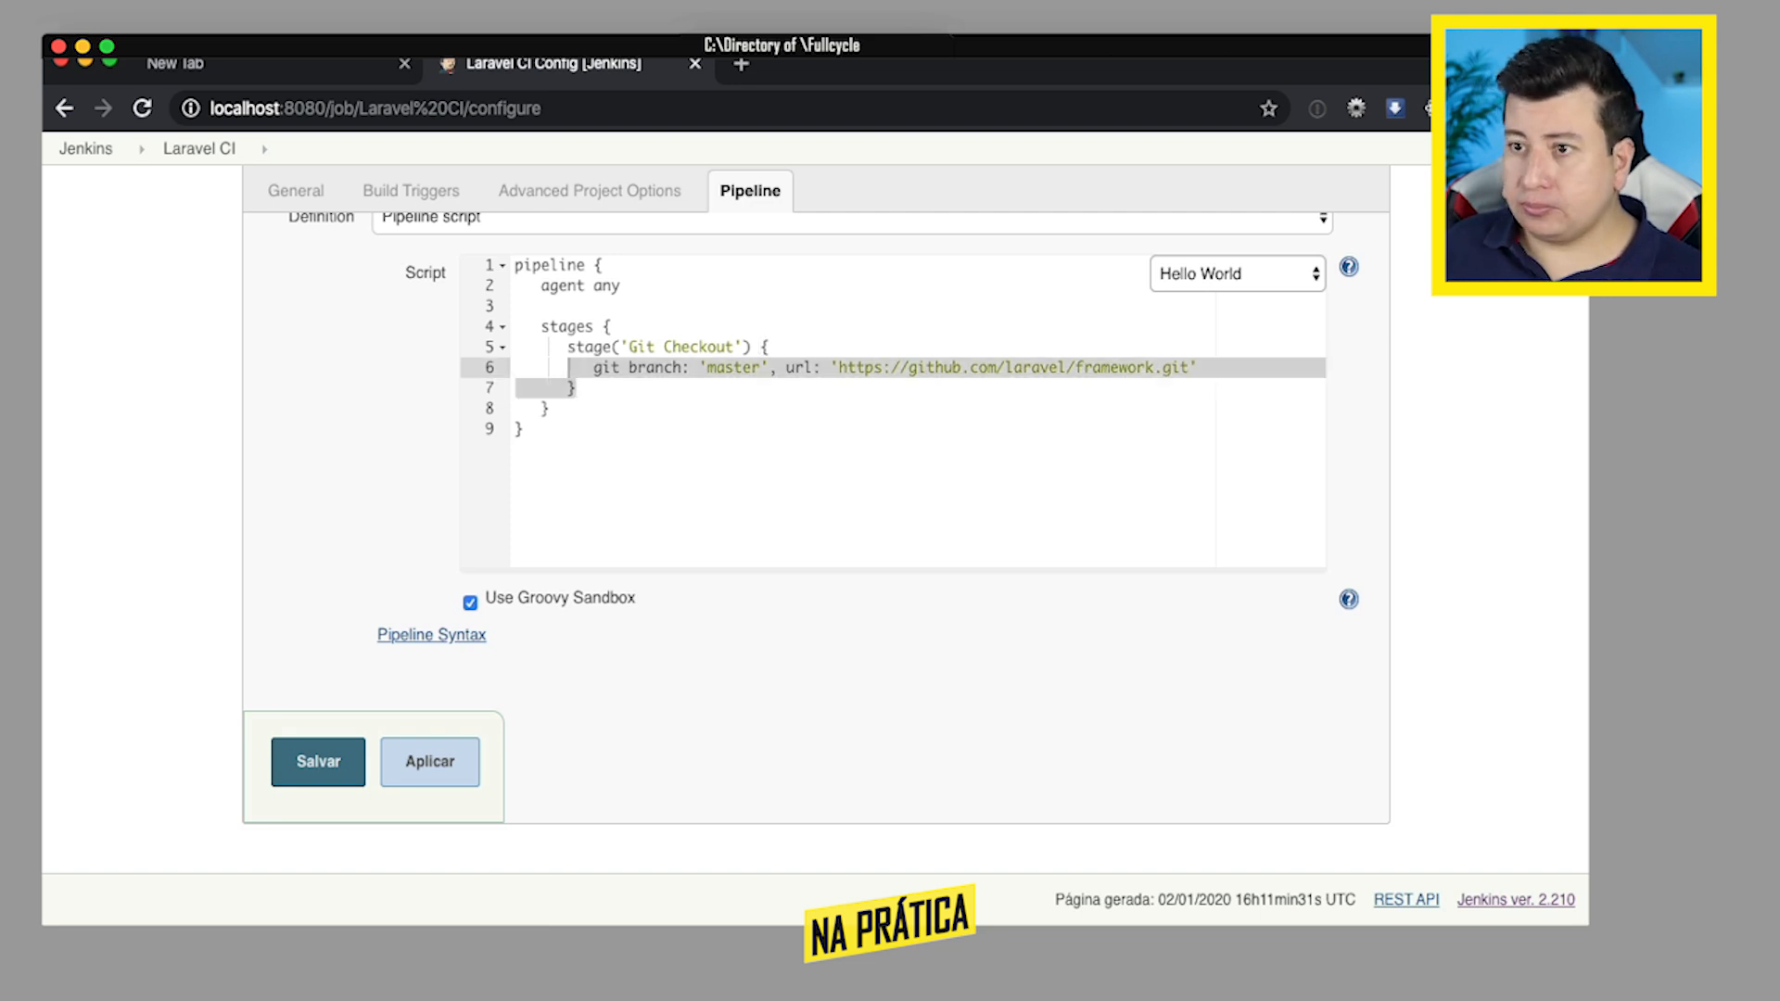
pyautogui.hotkey('shift', 'Up')
pyautogui.hotkey('ctrl', 'c')
pyautogui.press('Right')
pyautogui.press('Return')
pyautogui.hotkey('ctrl', 'v')
pyautogui.press('Up')
pyautogui.press('Up')
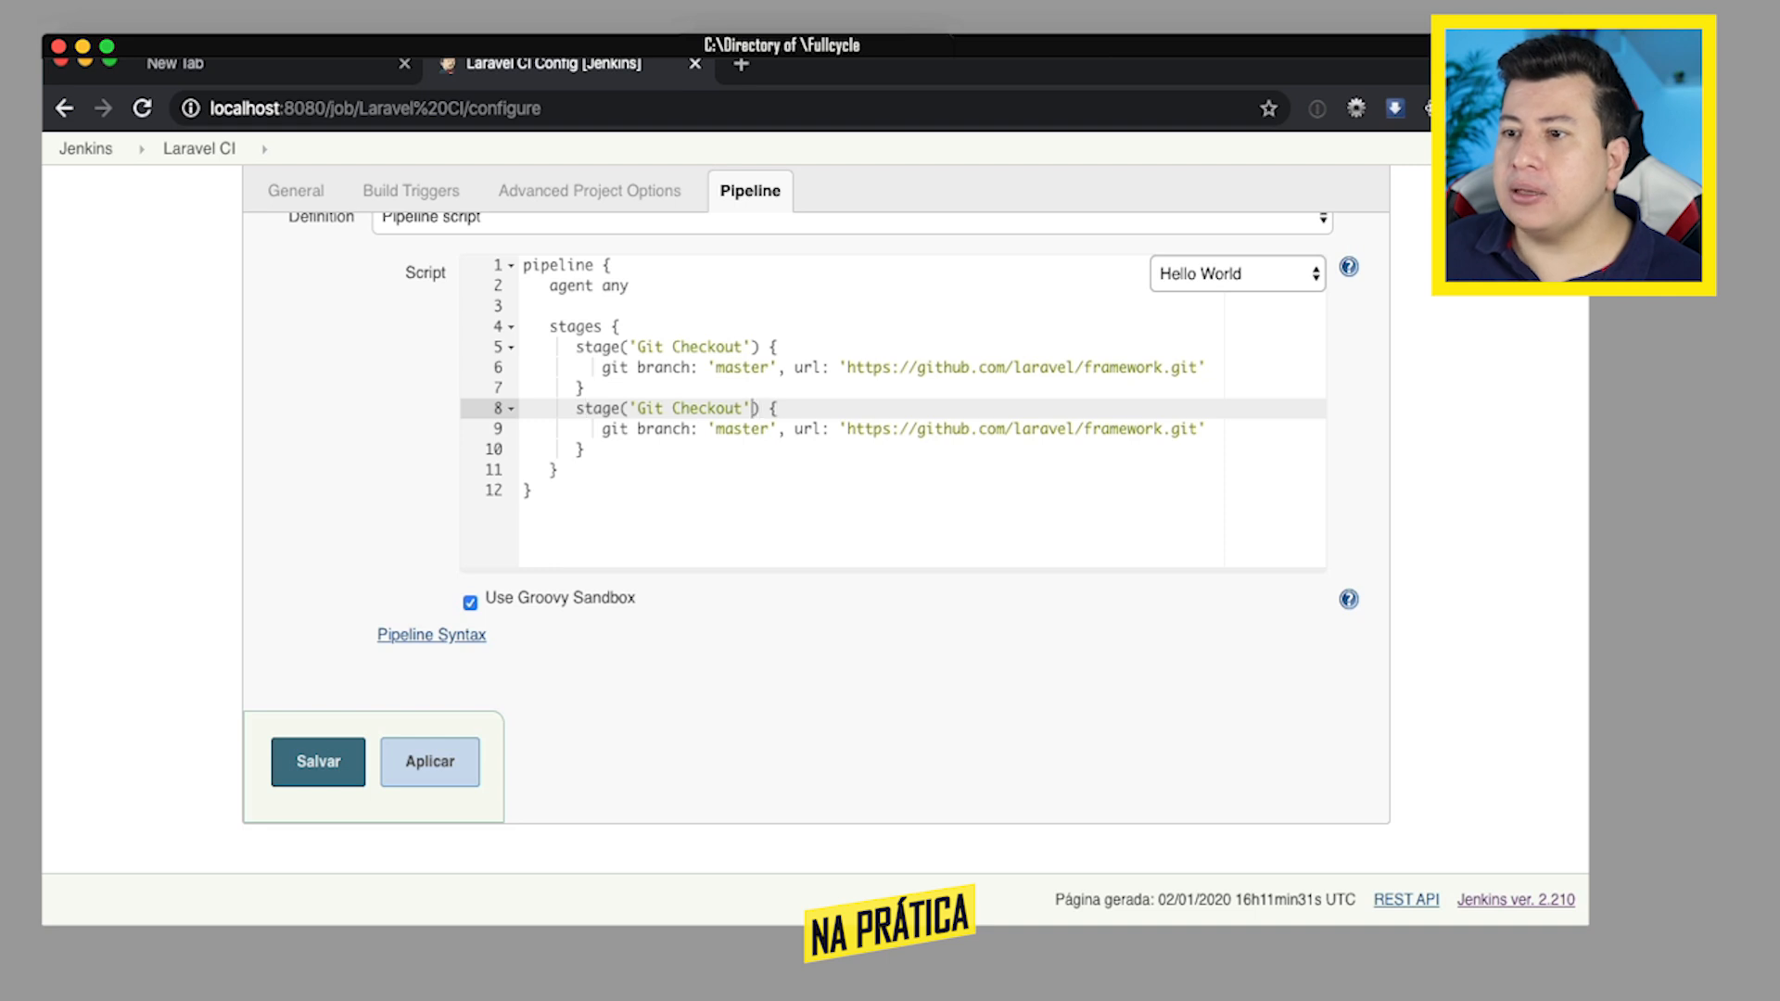
# - Rename the duplicated second stage to Composer and go to its git command line
pyautogui.press('Left')
pyautogui.press('Left')
pyautogui.press('Left')
pyautogui.hotkey('shift', 'Left')
pyautogui.hotkey('shift', 'Left')
pyautogui.hotkey('shift', 'Left')
pyautogui.hotkey('shift', 'Left')
pyautogui.hotkey('shift', 'Left')
pyautogui.hotkey('shift', 'Left')
pyautogui.hotkey('shift', 'Left')
pyautogui.hotkey('shift', 'Left')
pyautogui.hotkey('shift', 'Left')
pyautogui.hotkey('shift', 'Left')
pyautogui.hotkey('shift', 'Left')
pyautogui.hotkey('shift', 'Left')
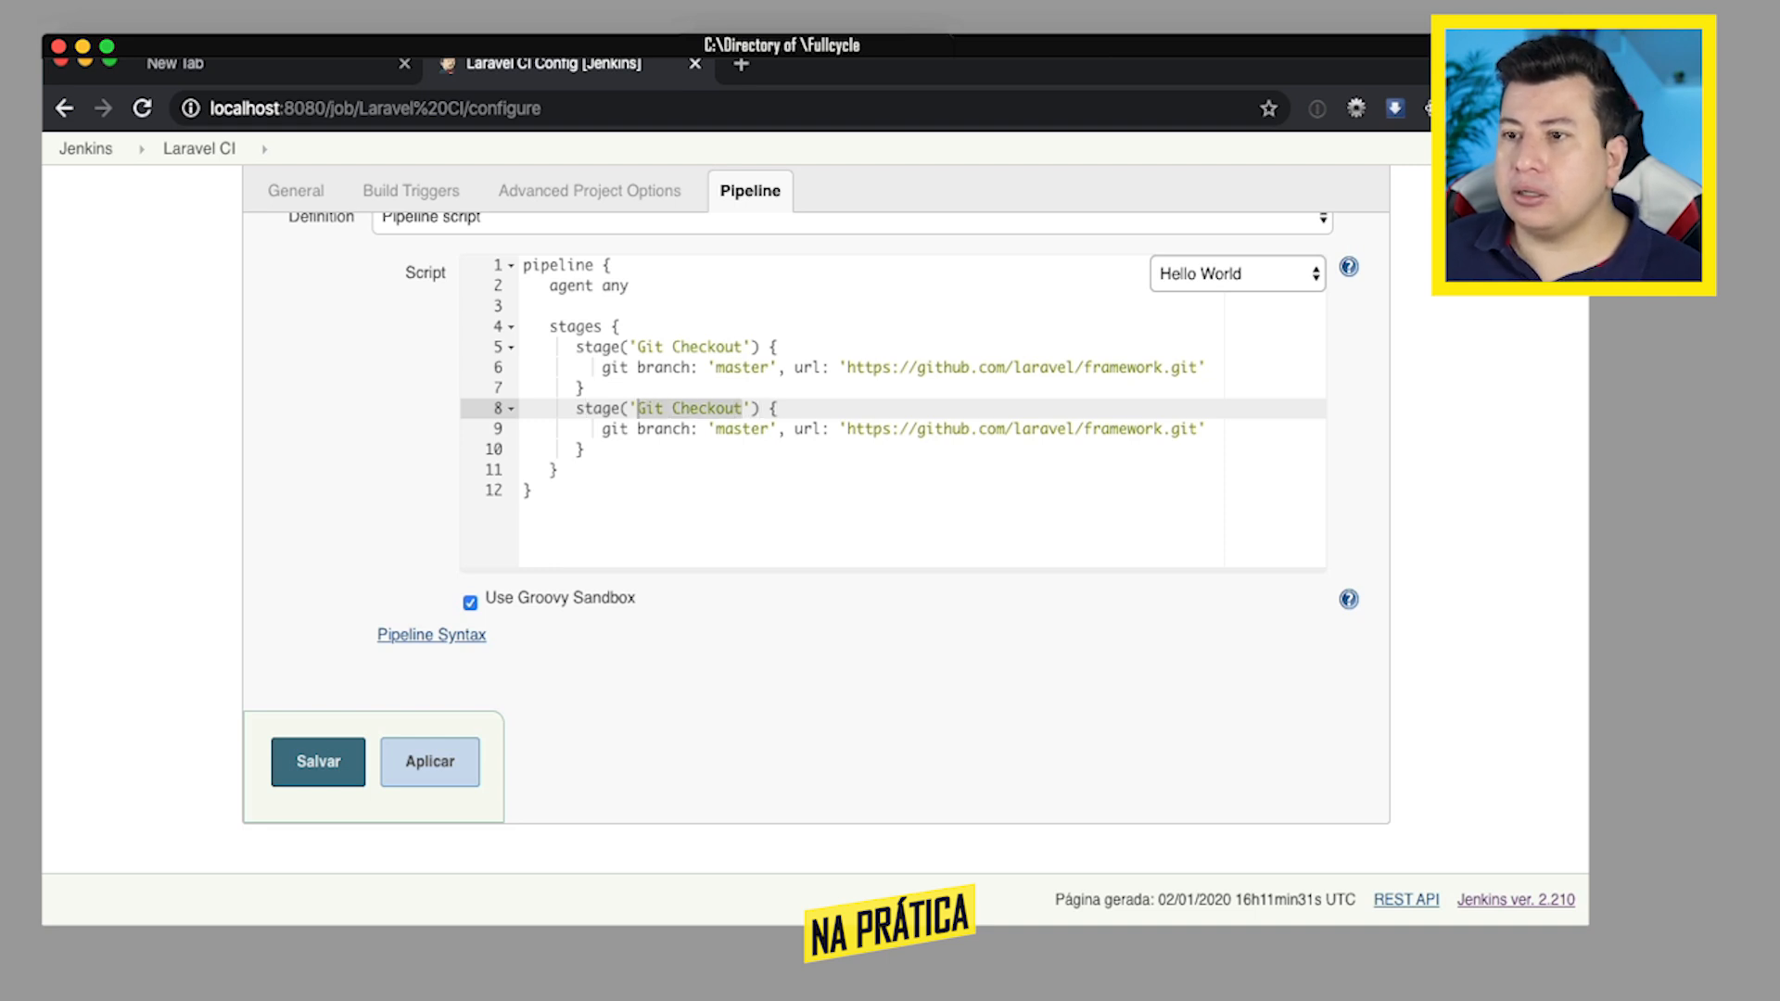
pyautogui.write('Composer')
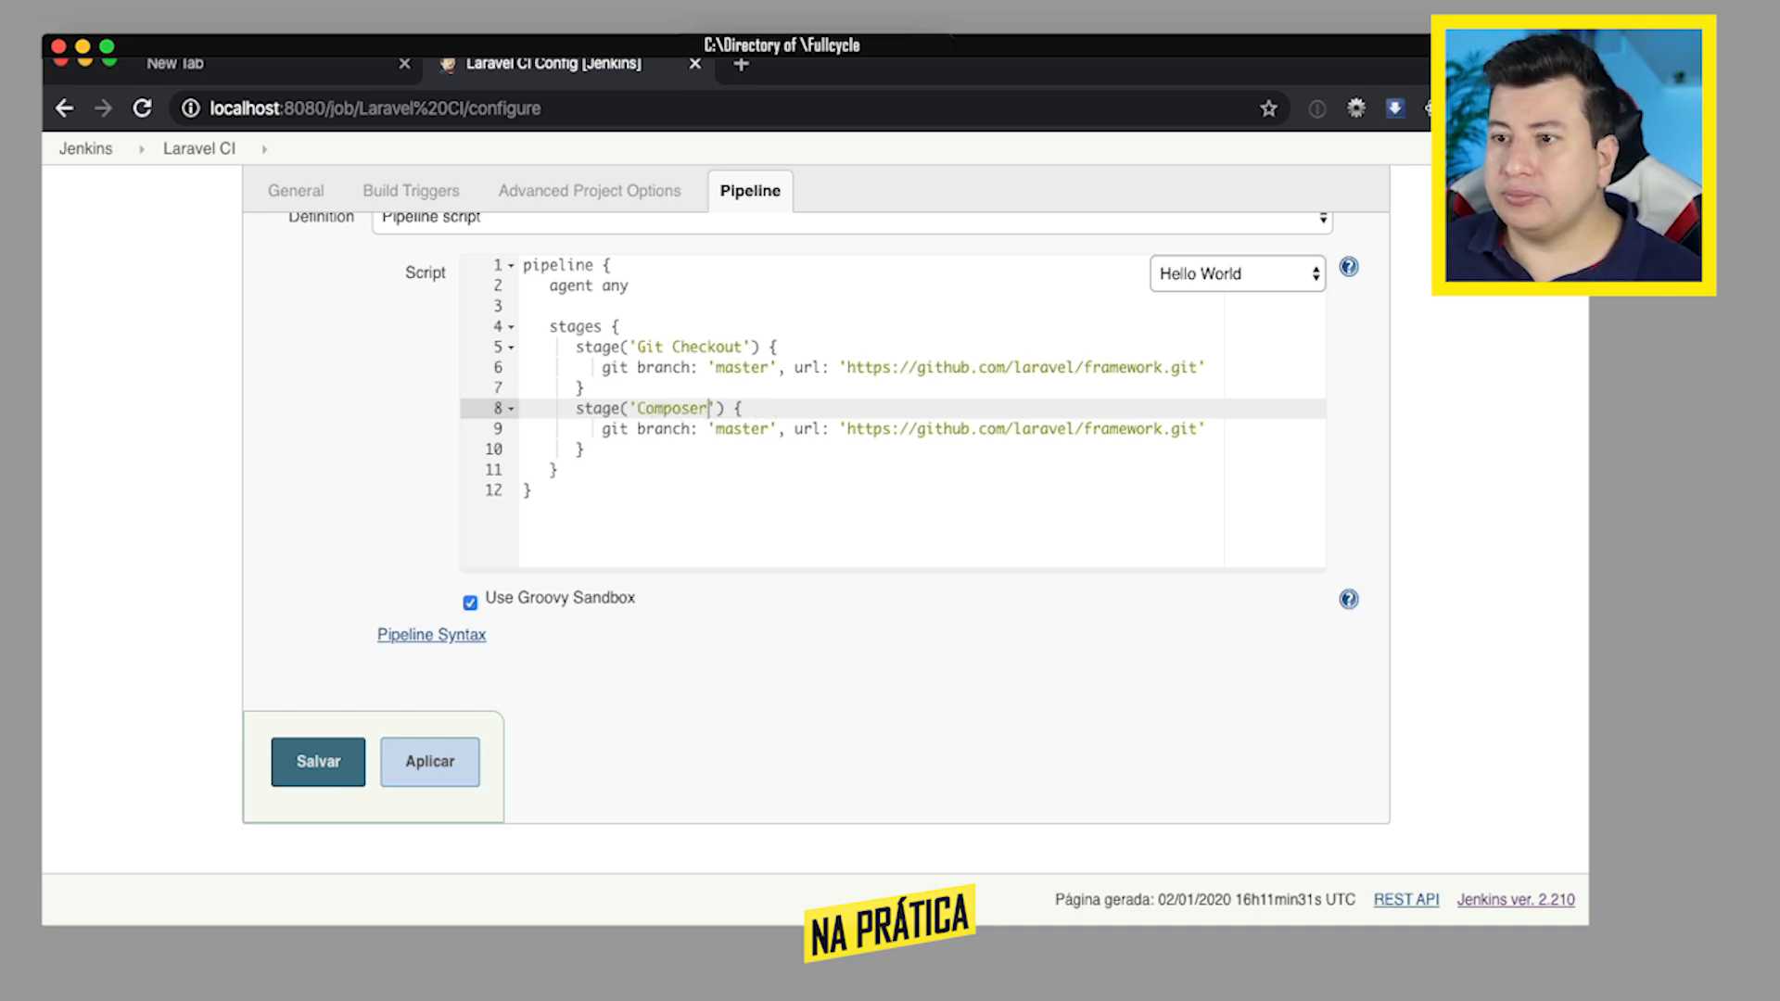
pyautogui.press('Down')
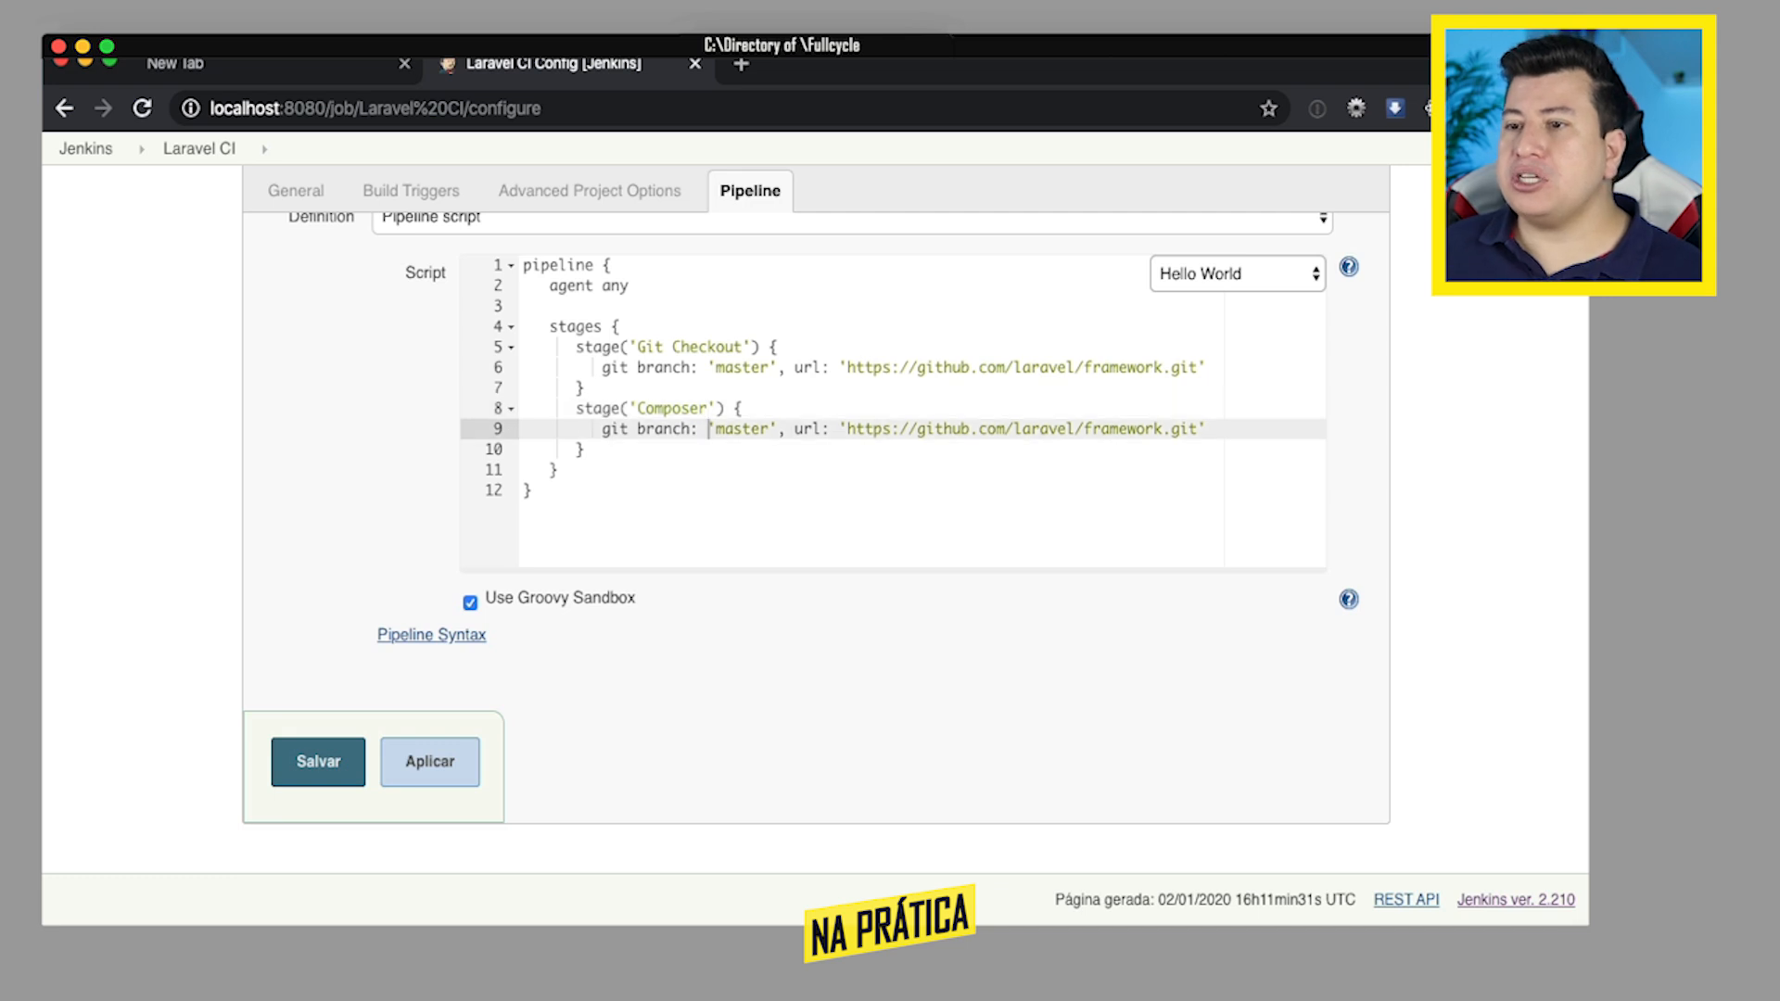
# - Replace the git command in the Composer stage with sh 'composer install'
pyautogui.press('Home')
pyautogui.hotkey('shift', 'End')
pyautogui.press('BackSpace')
pyautogui.write("sh '")
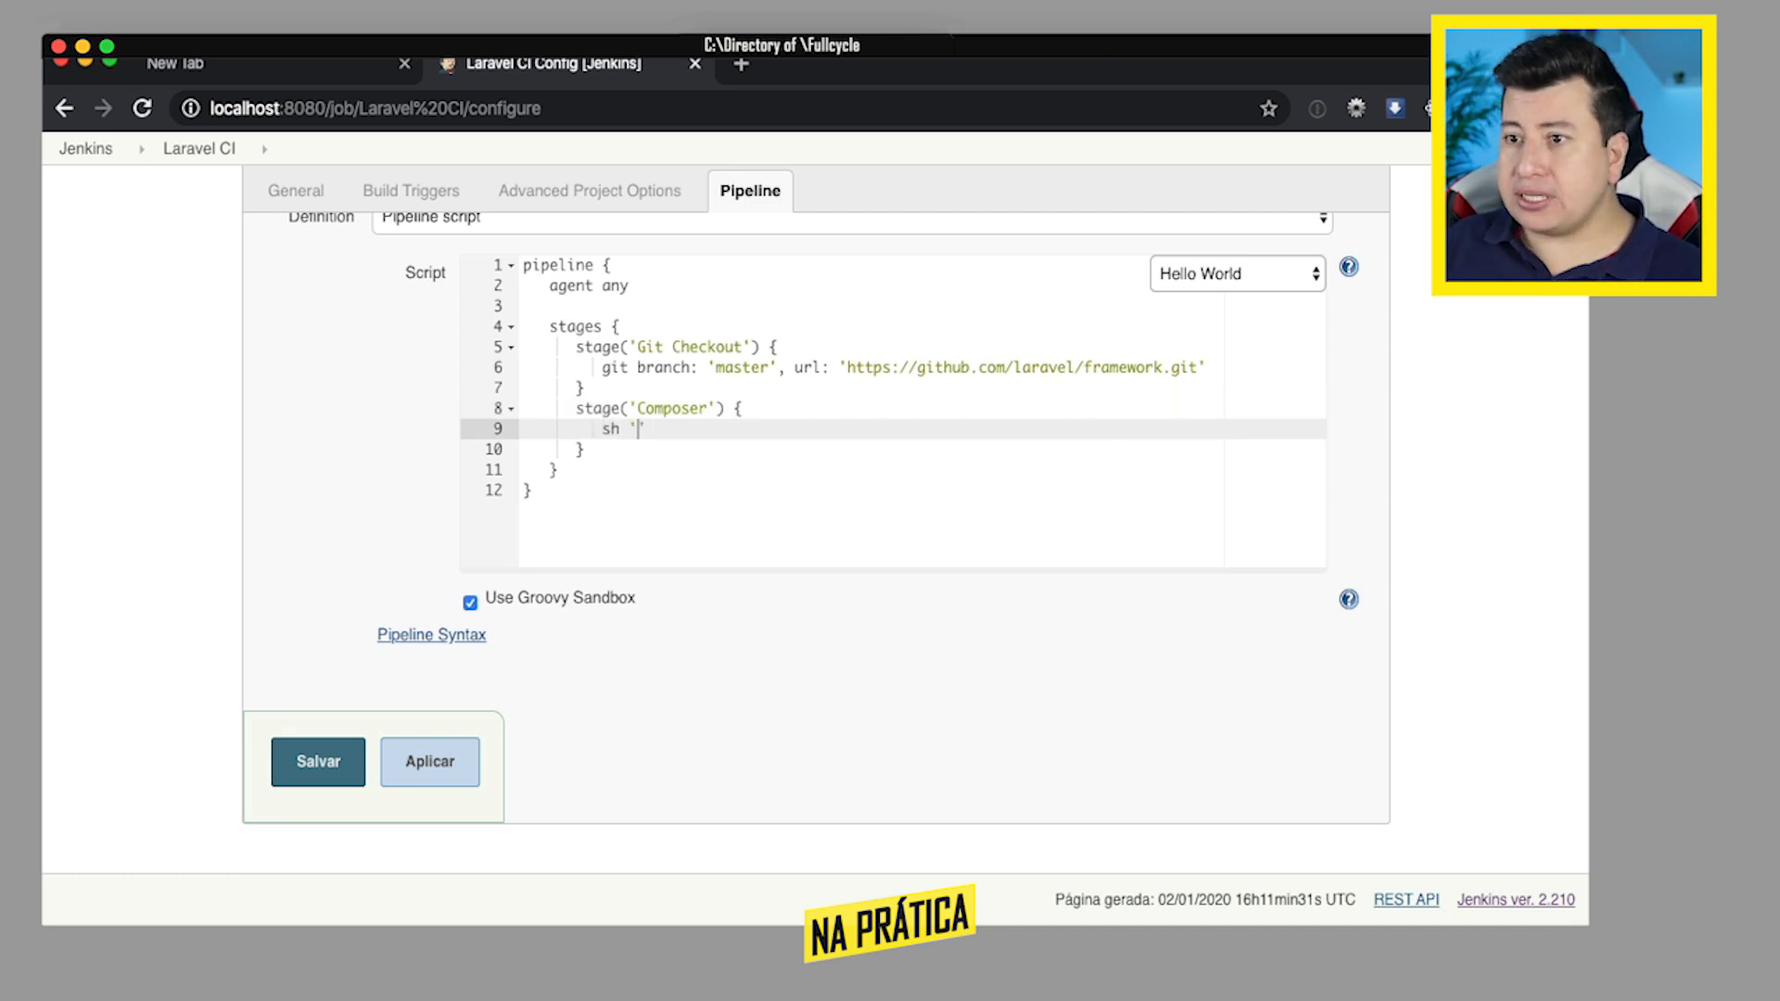
pyautogui.write('composer')
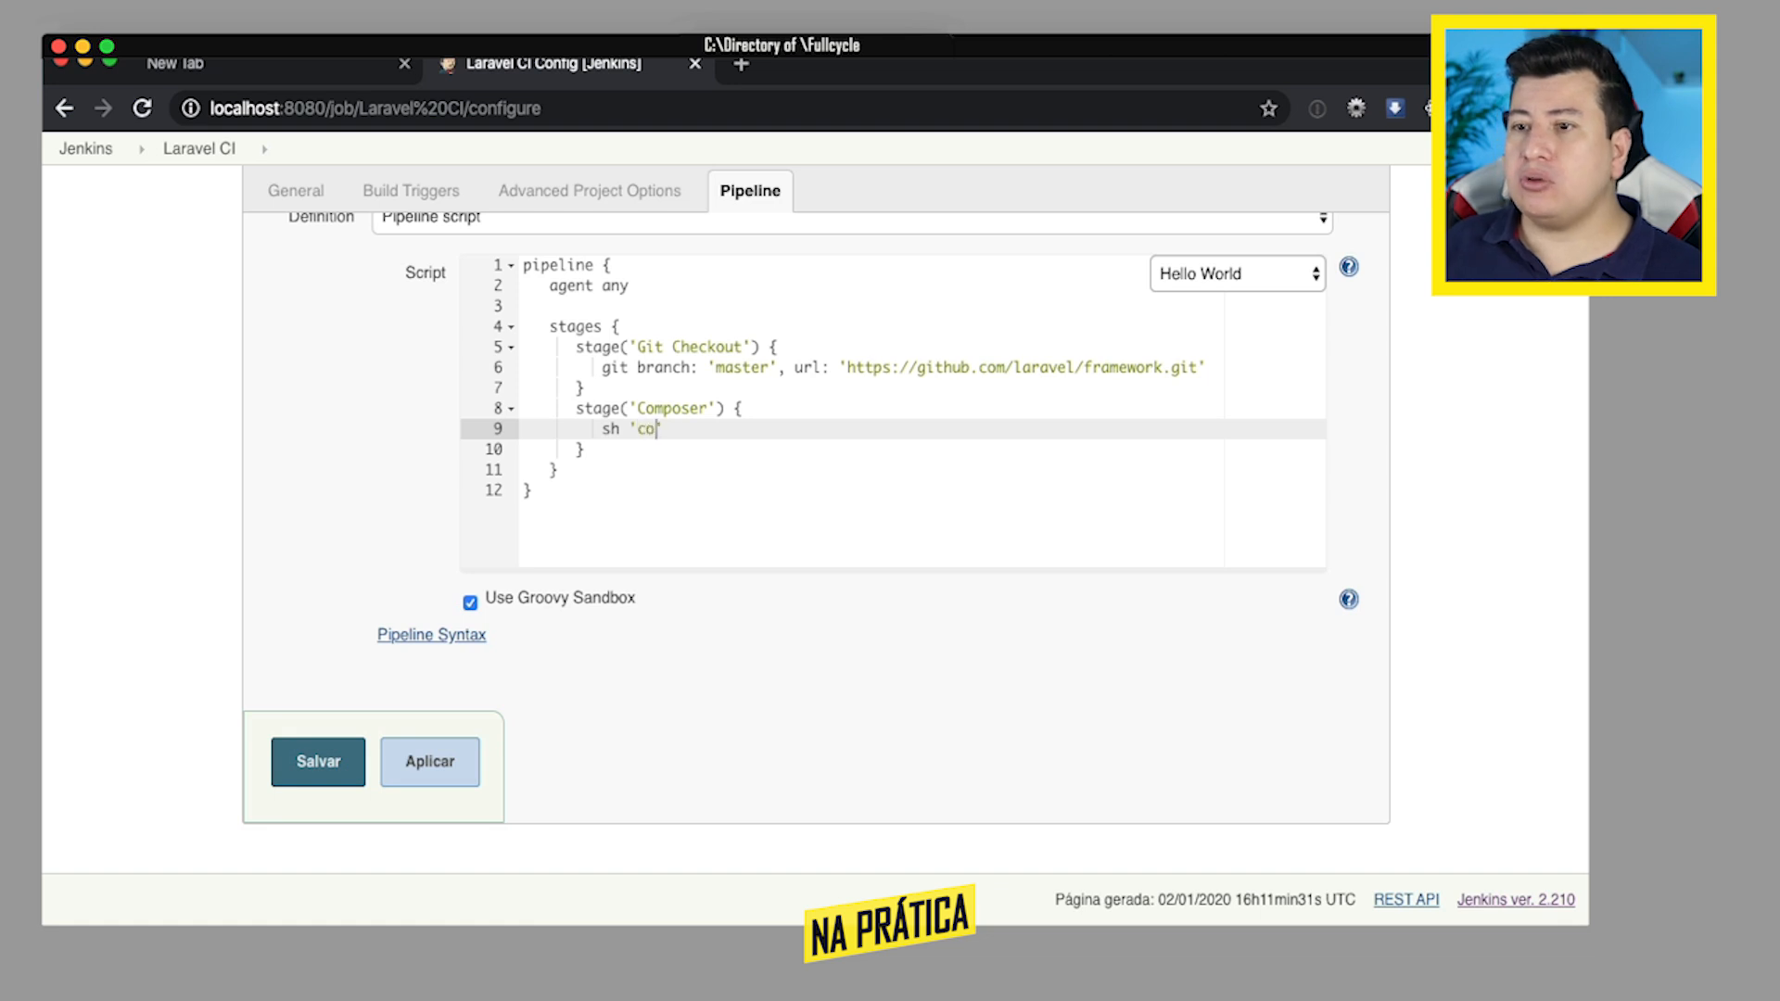
pyautogui.write(' install')
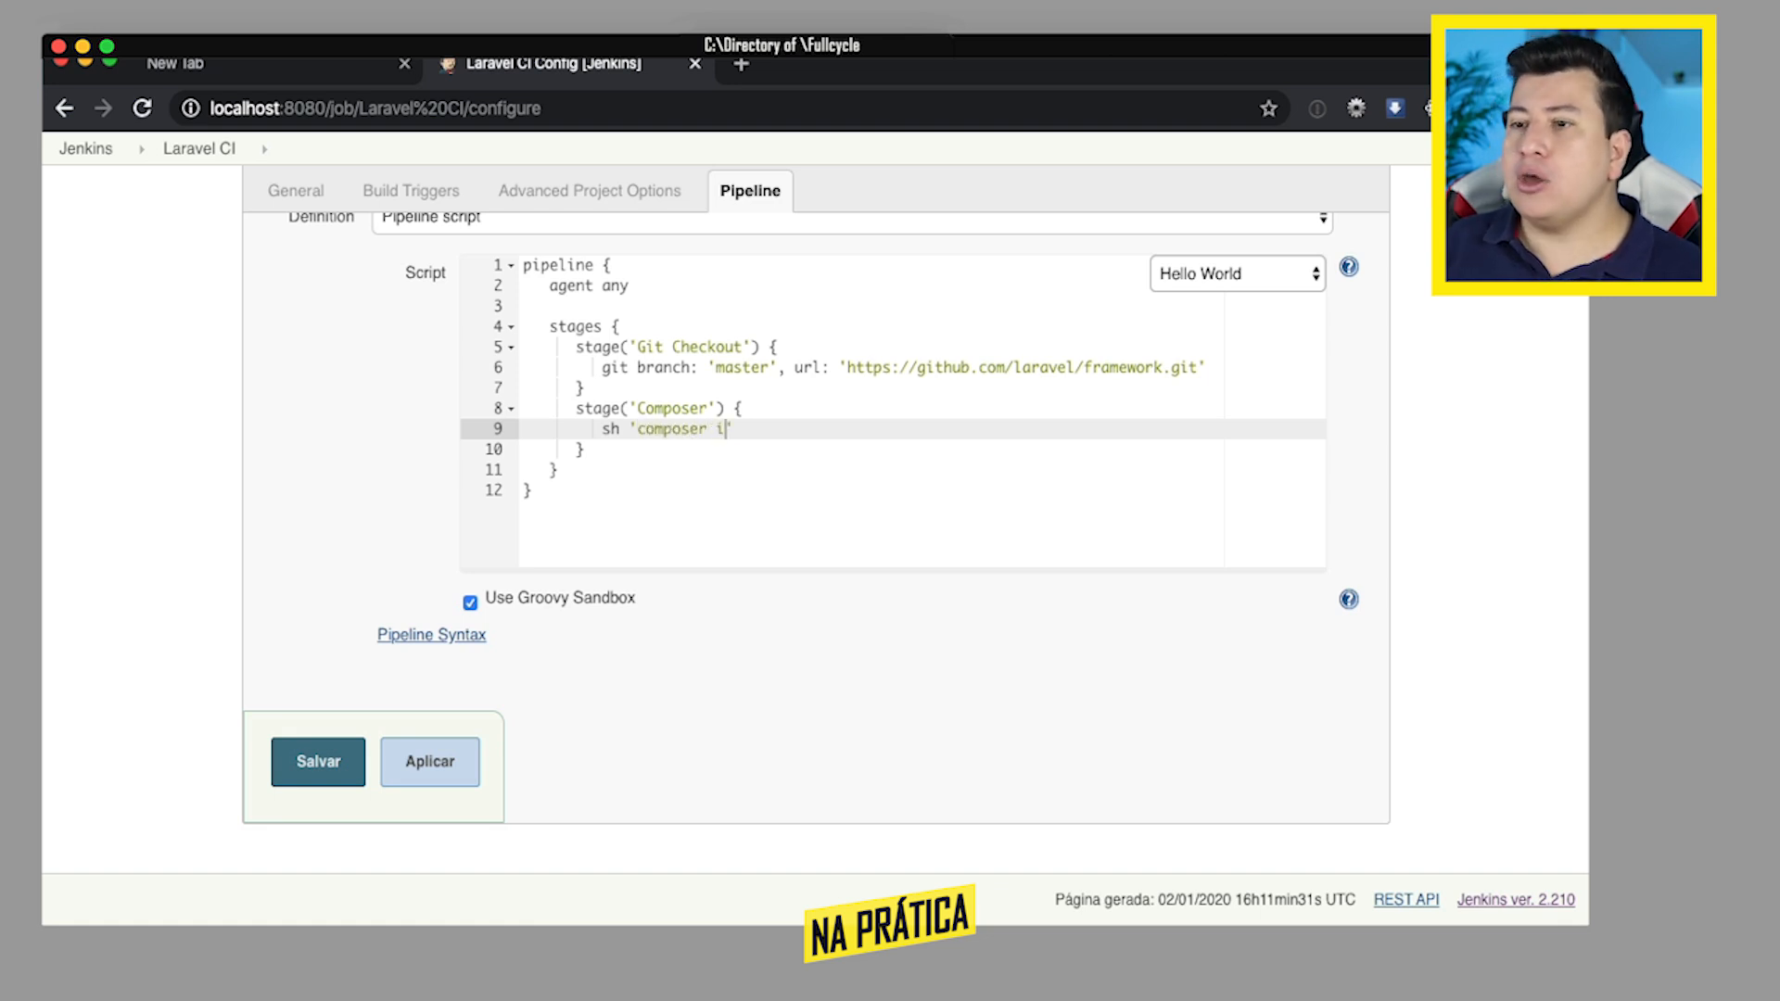
# - Duplicate the whole Composer stage block directly below the original inside stages
pyautogui.press('Down')
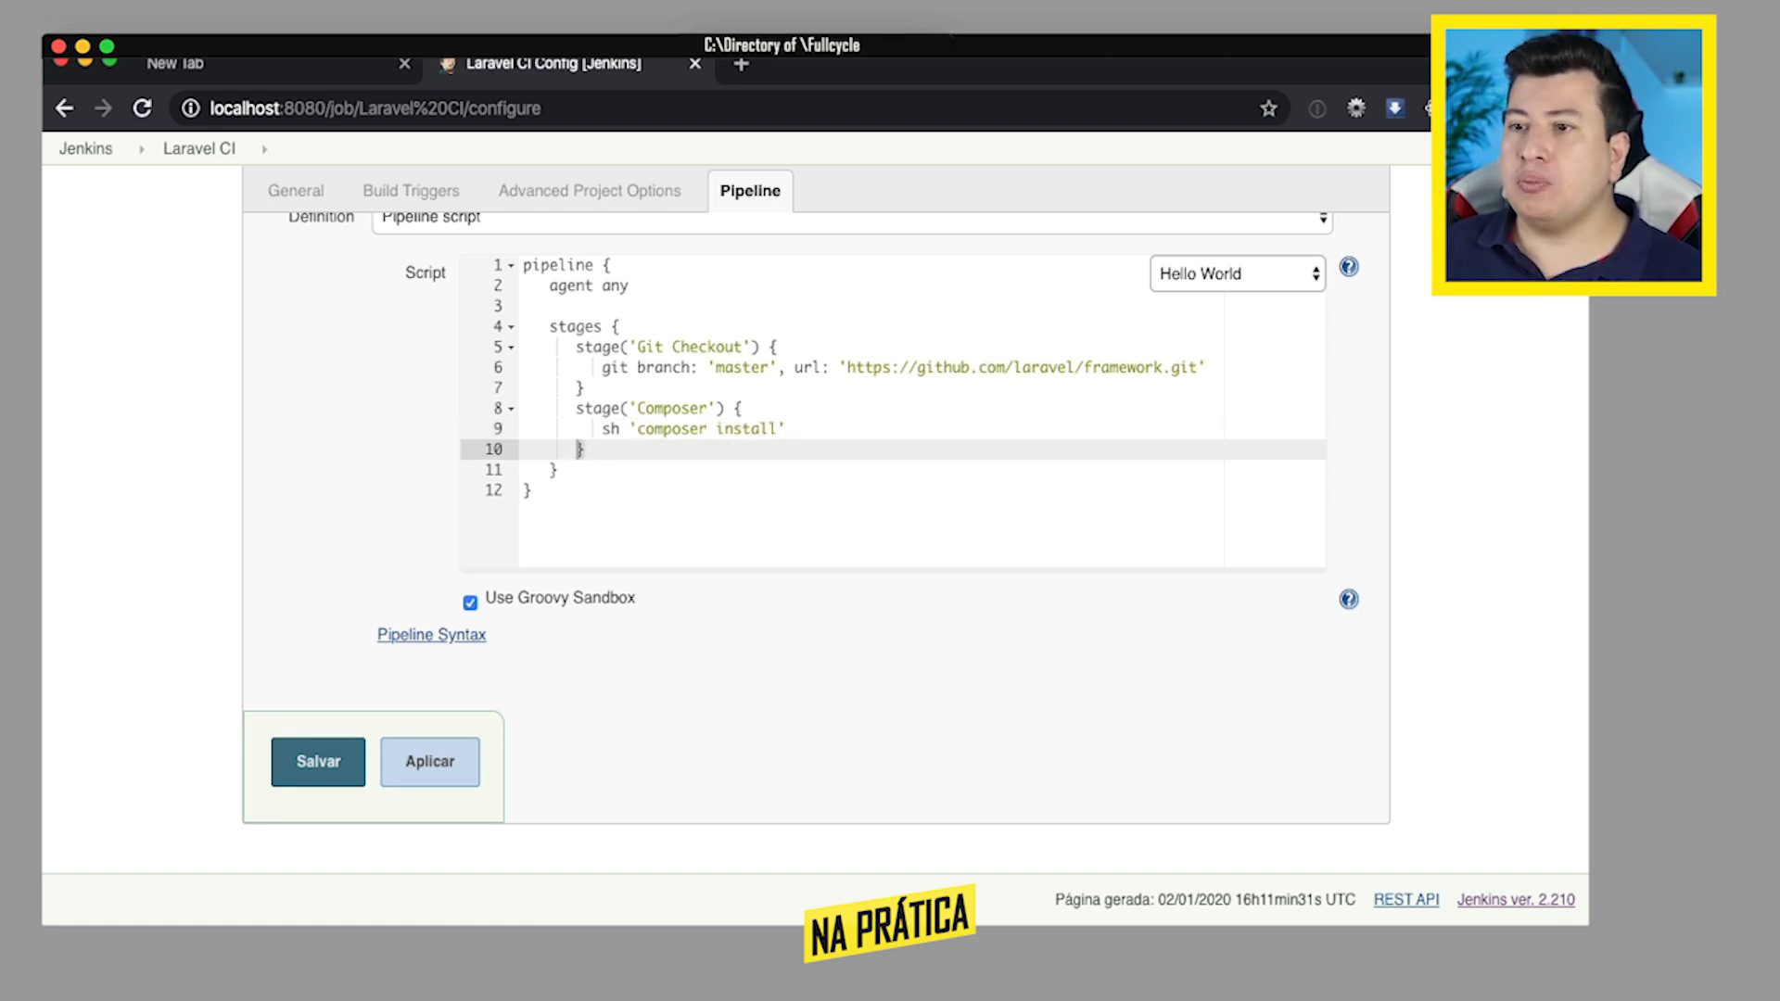
pyautogui.hotkey('shift', 'Up')
pyautogui.hotkey('shift', 'Up')
pyautogui.hotkey('shift', 'Home')
pyautogui.hotkey('ctrl', 'c')
pyautogui.press('Right')
pyautogui.press('Return')
pyautogui.hotkey('ctrl', 'v')
# - Rename the duplicated third stage to PHPUnit
pyautogui.press('Up')
pyautogui.press('Up')
pyautogui.press('End')
pyautogui.press('Left')
pyautogui.press('Left')
pyautogui.press('Left')
pyautogui.press('Left')
pyautogui.hotkey('shift', 'Left')
pyautogui.hotkey('shift', 'Left')
pyautogui.hotkey('shift', 'Left')
pyautogui.hotkey('shift', 'Left')
pyautogui.hotkey('shift', 'Left')
pyautogui.hotkey('shift', 'Left')
pyautogui.hotkey('shift', 'Left')
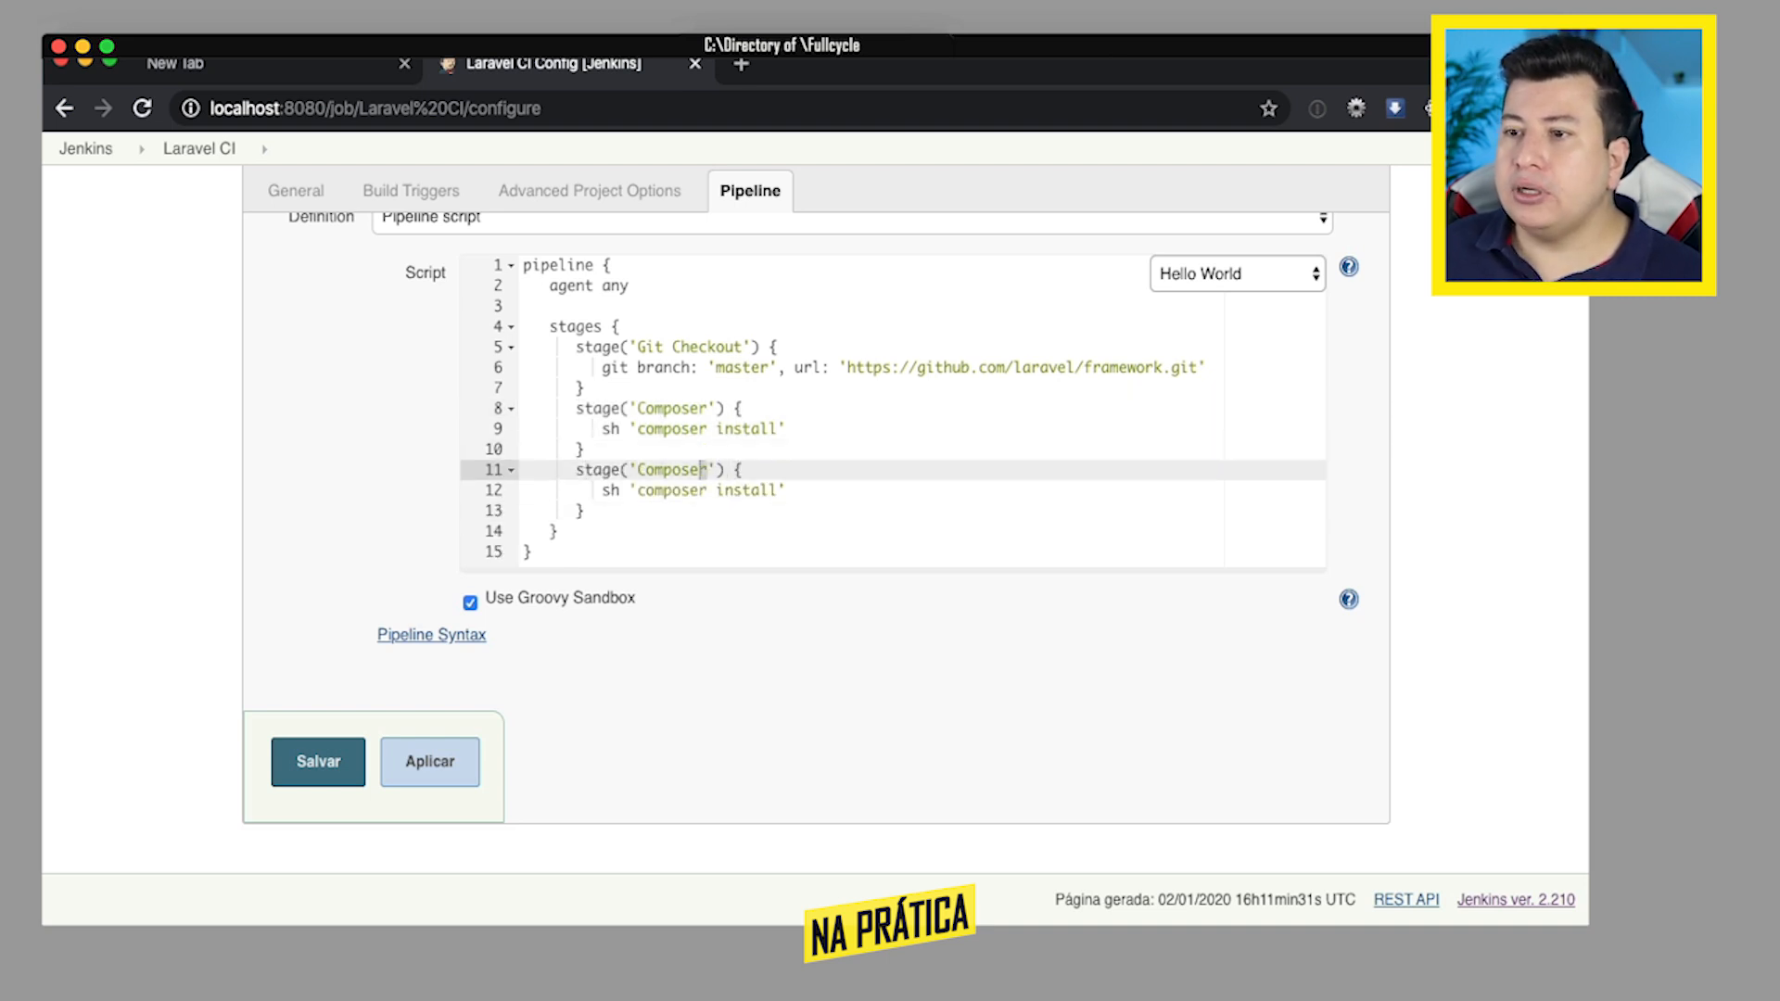
pyautogui.hotkey('shift', 'Left')
pyautogui.write('PHPUnit')
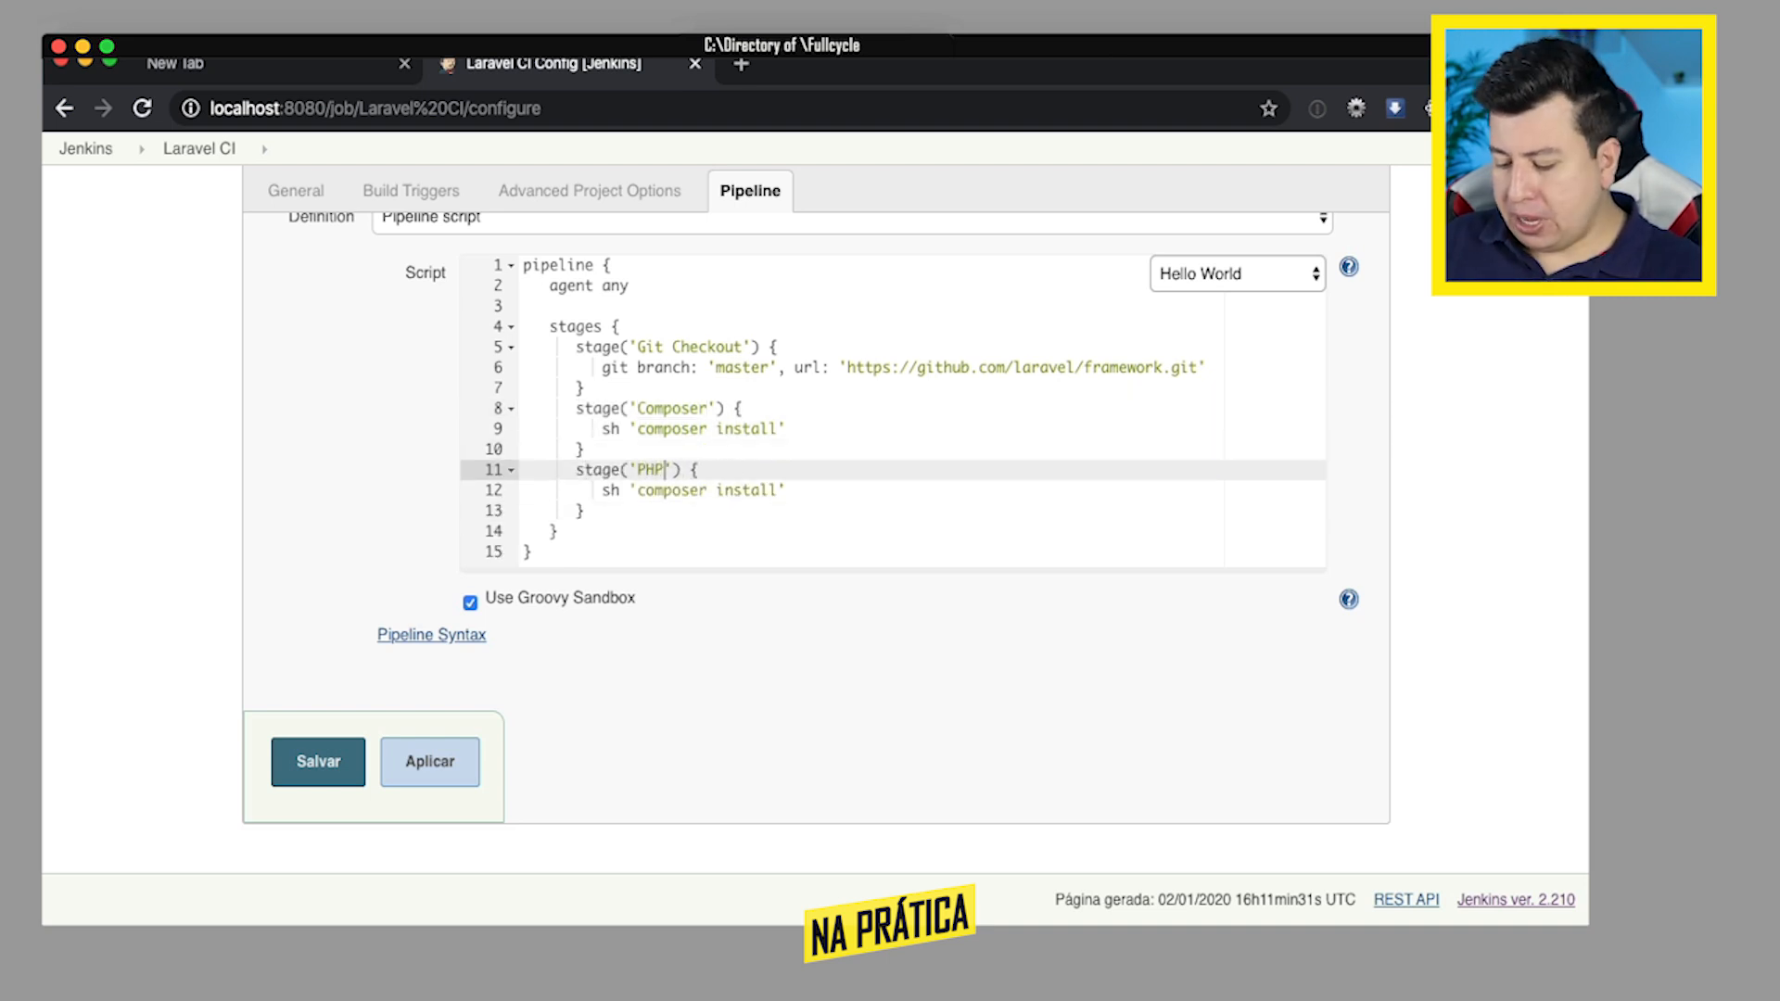
# - Change the PHPUnit stage's shell command to vendor/bin/phpunit
pyautogui.press('Down')
pyautogui.press('Left')
pyautogui.press('Left')
pyautogui.press('Left')
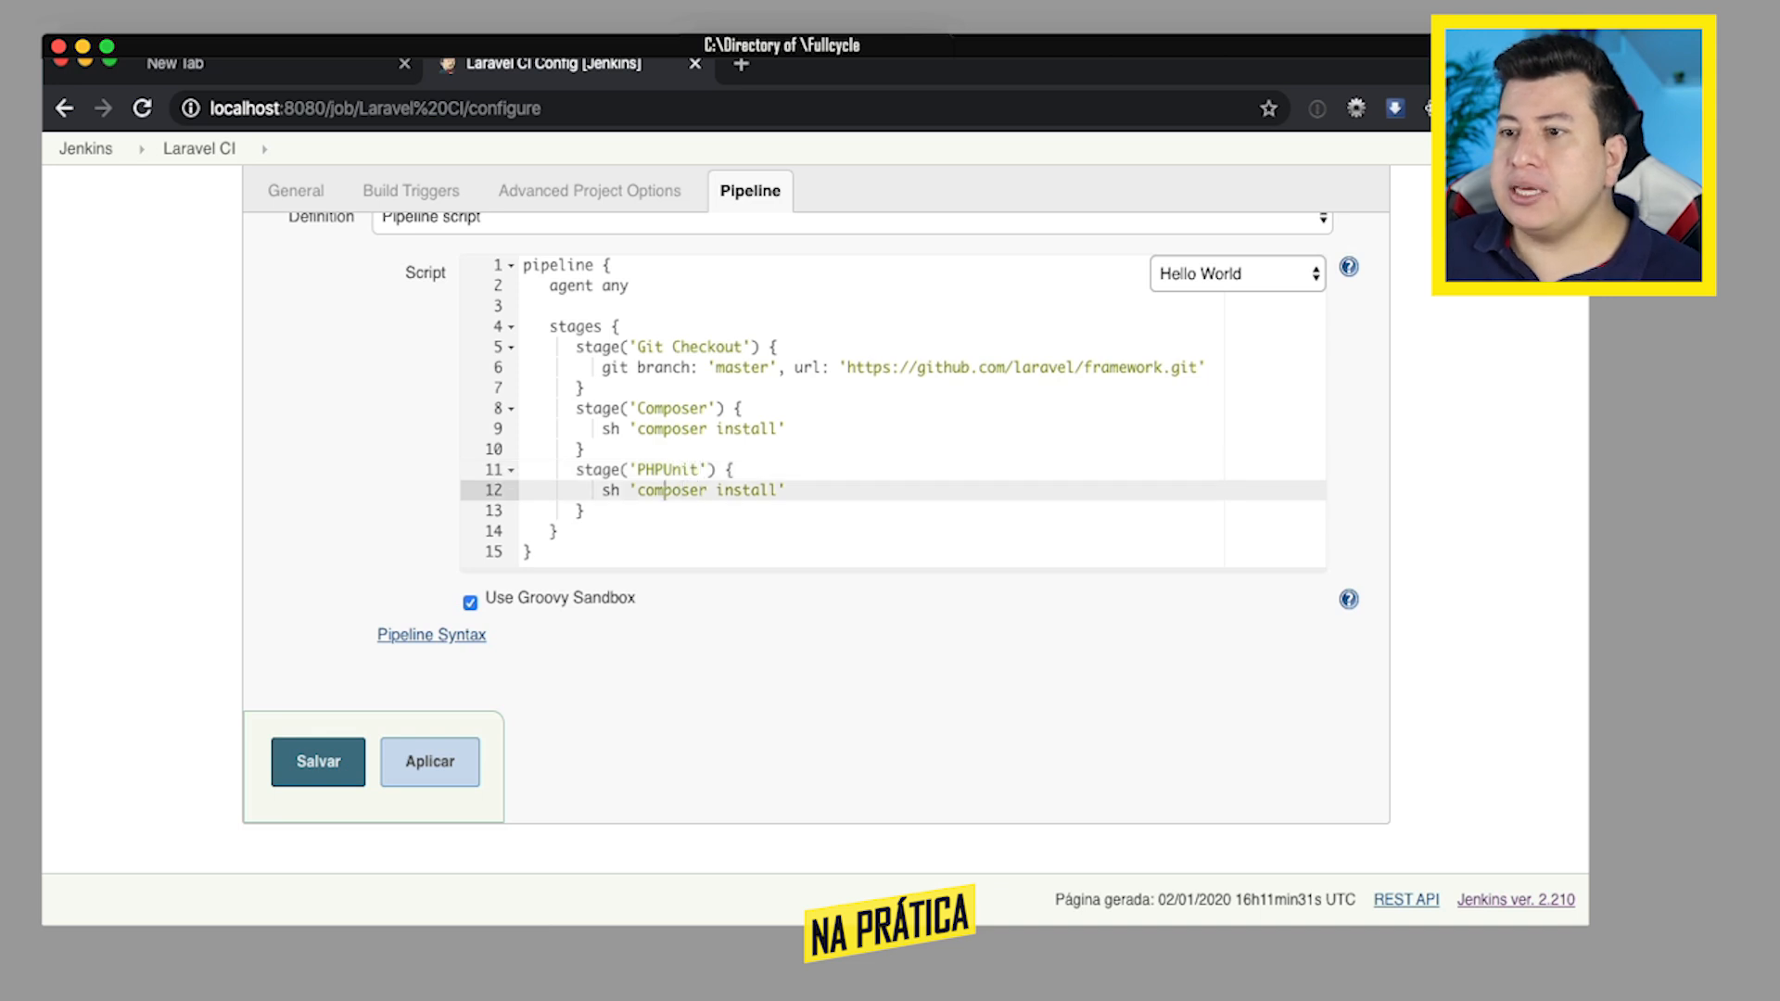
pyautogui.hotkey('shift', 'End')
pyautogui.hotkey('shift', 'Left')
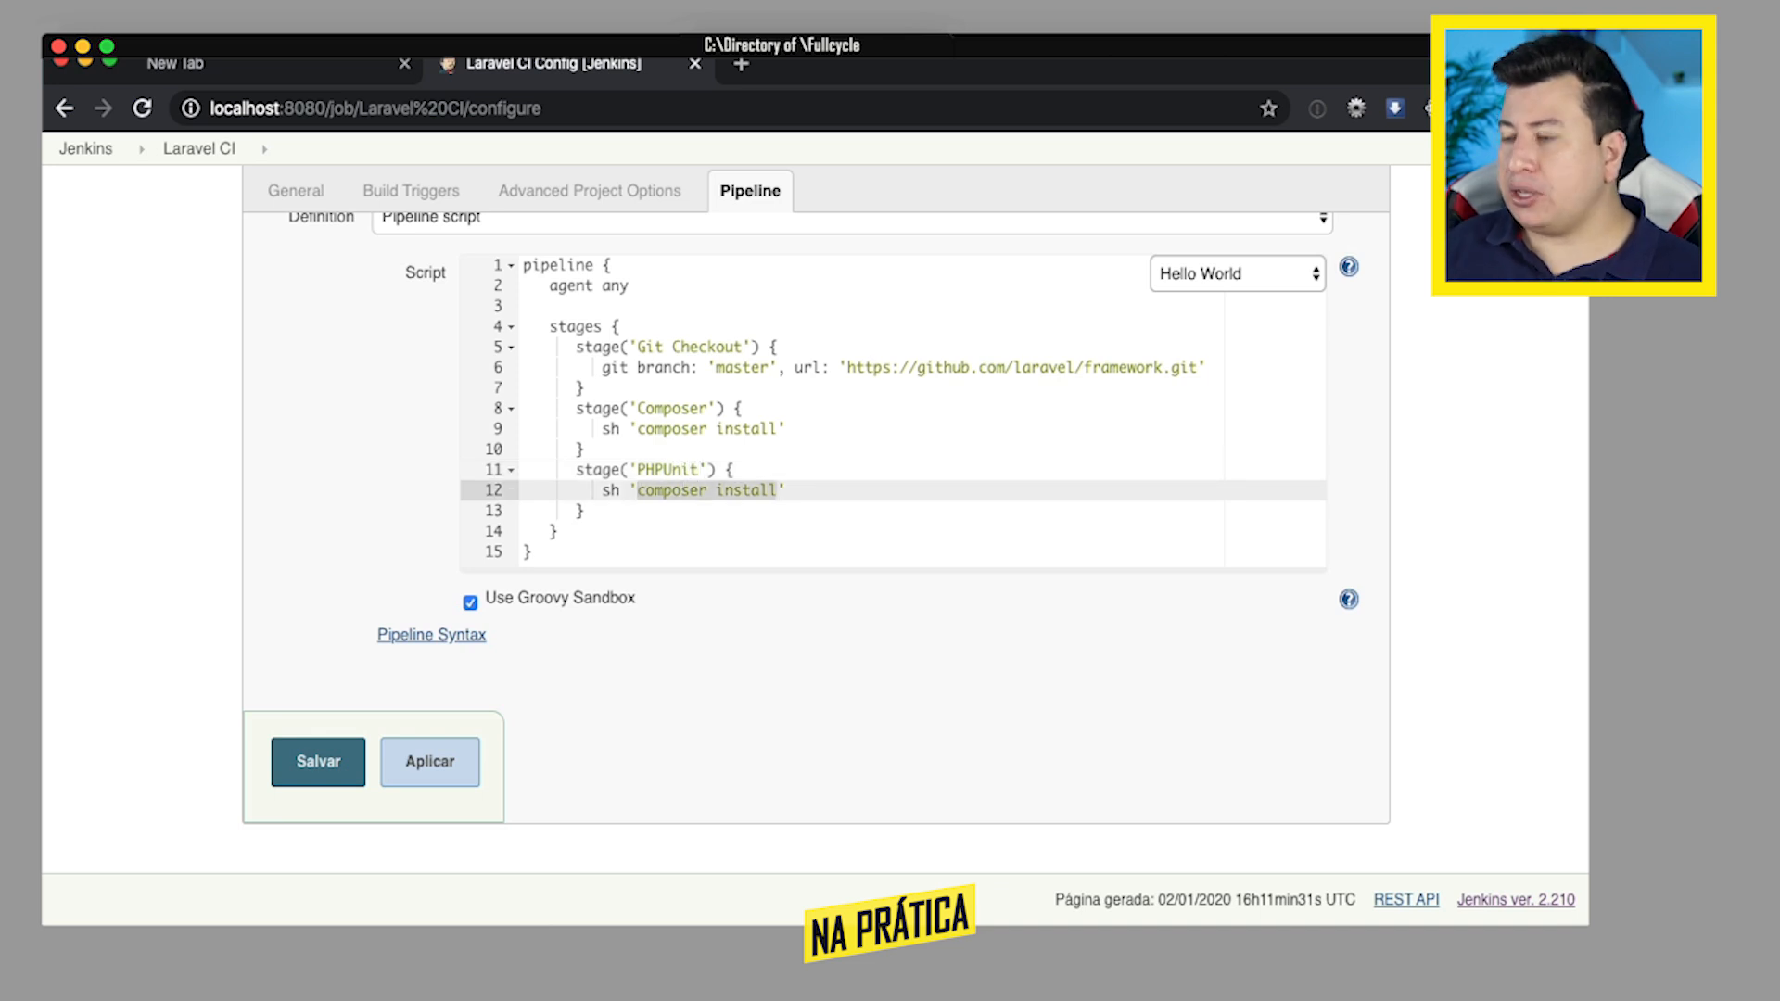
pyautogui.write('vendor/bin/php')
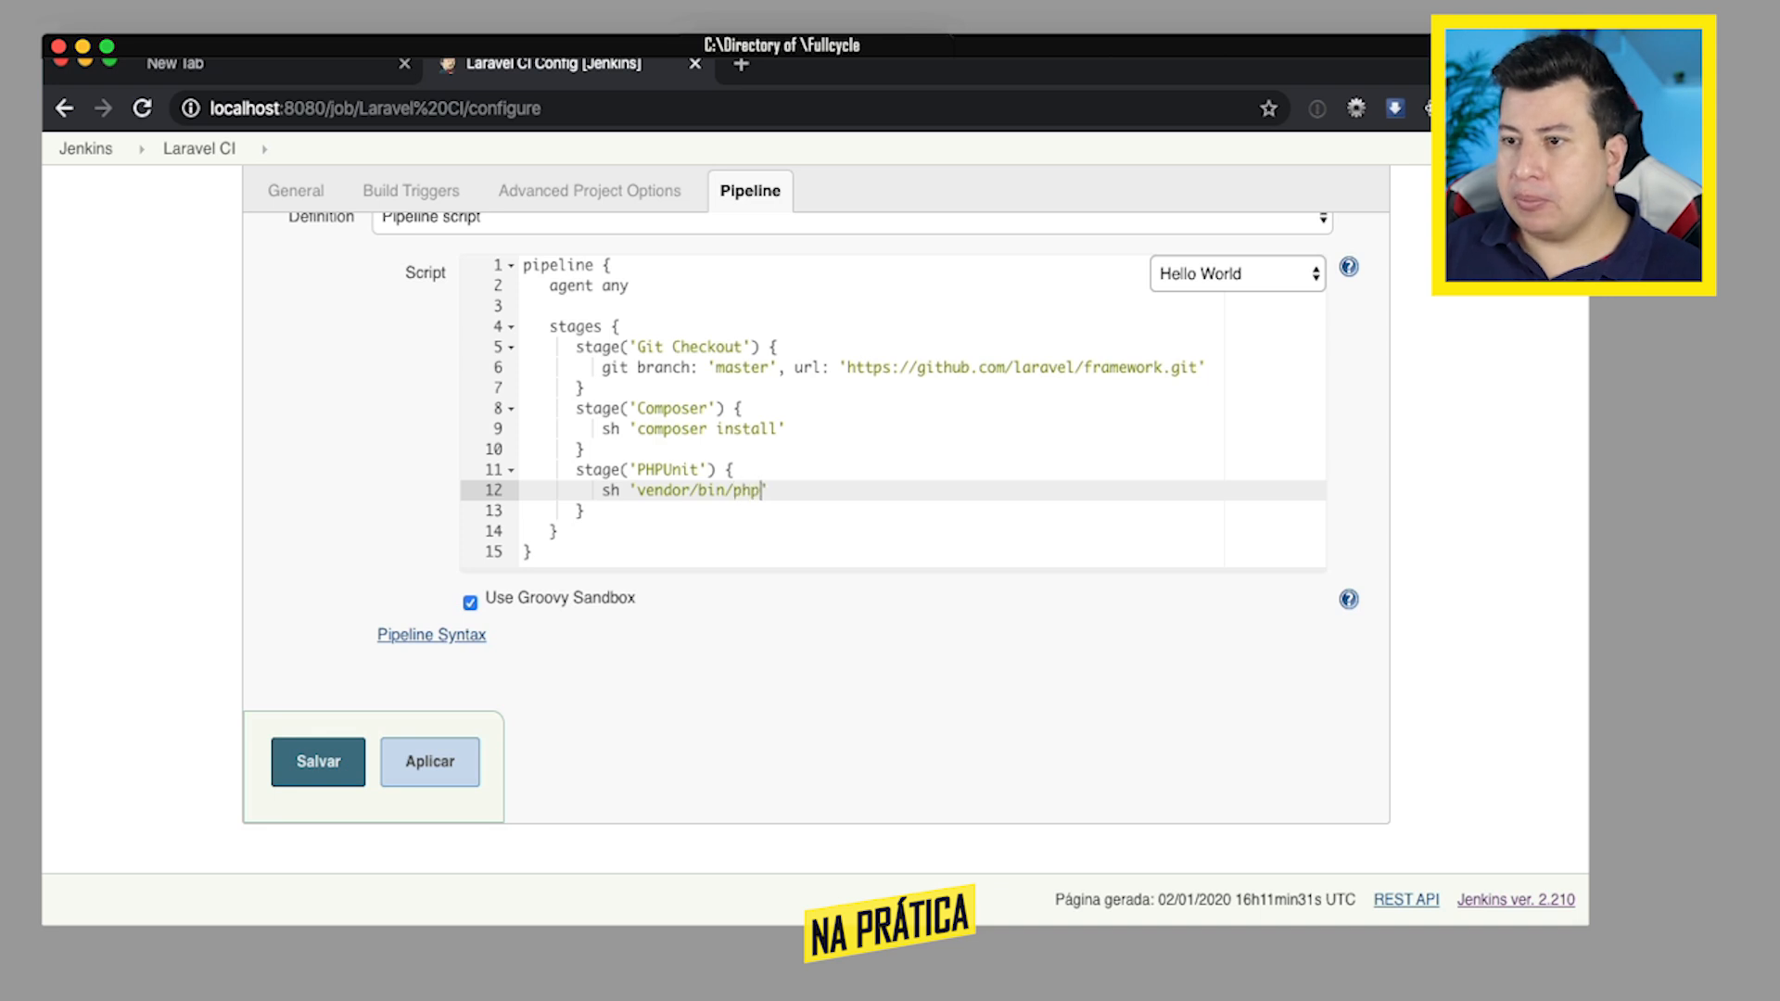
pyautogui.write('unit')
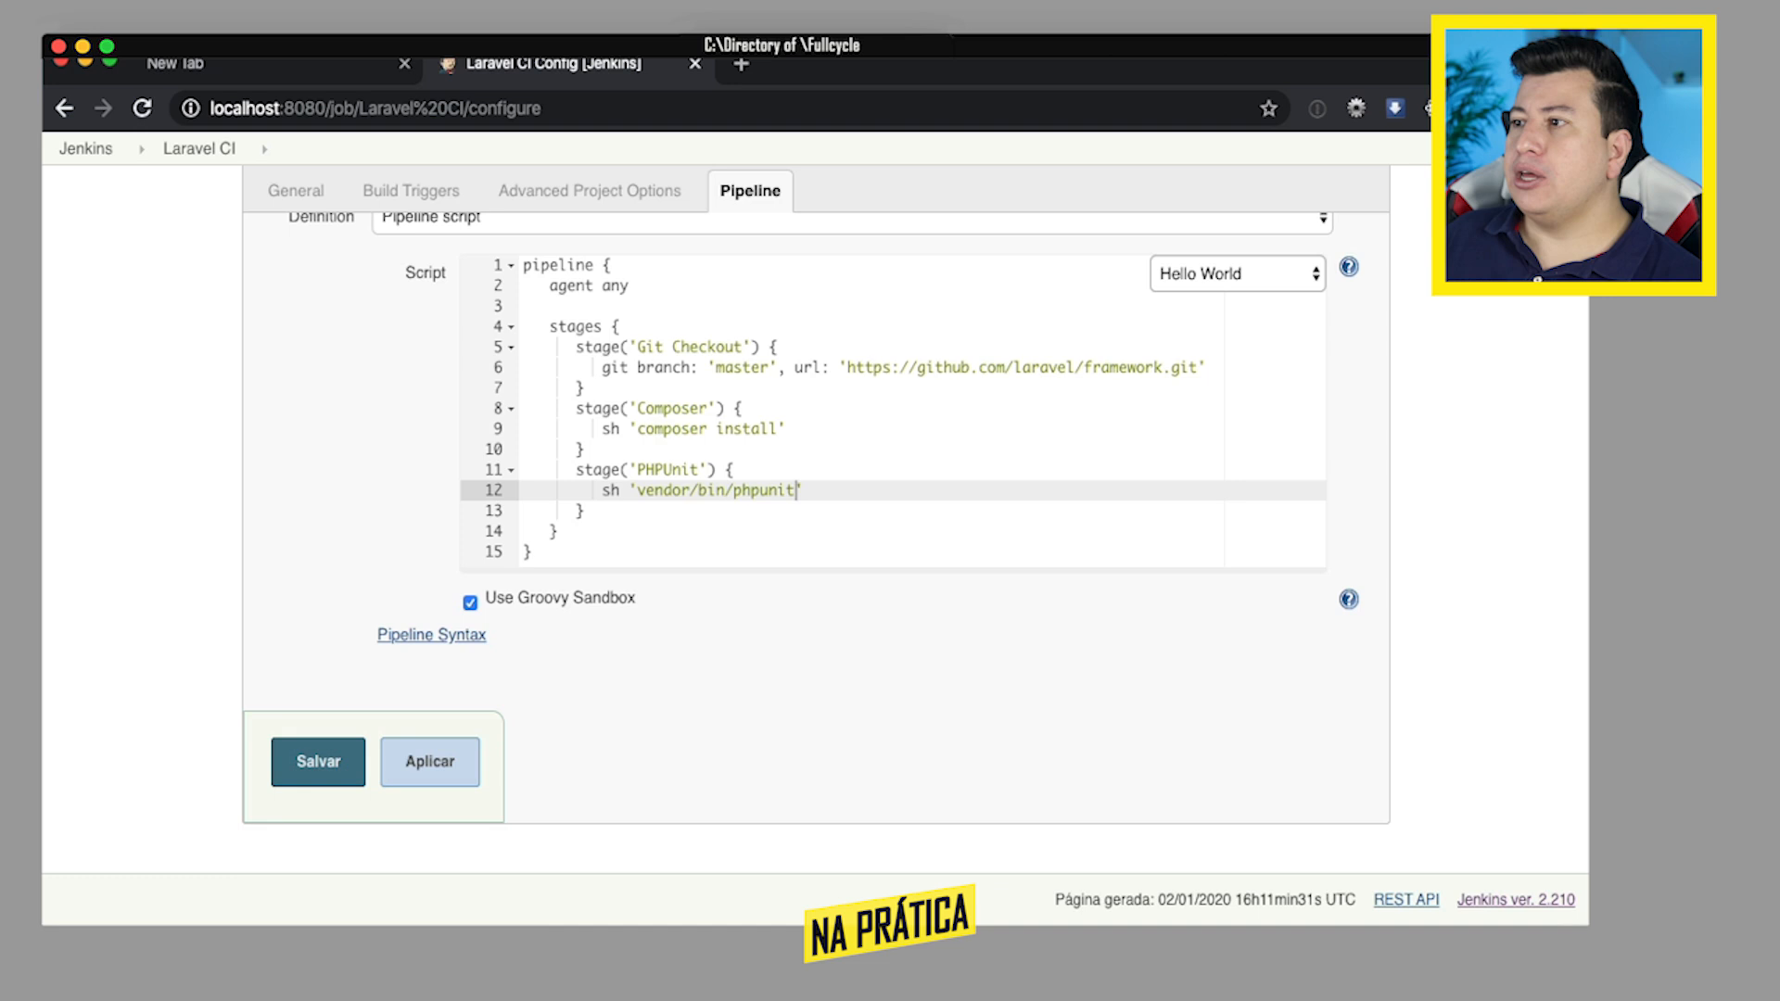
# - Delete the 'agent any' line and the blank line below it, then save the job configuration
pyautogui.tripleClick(650, 286)
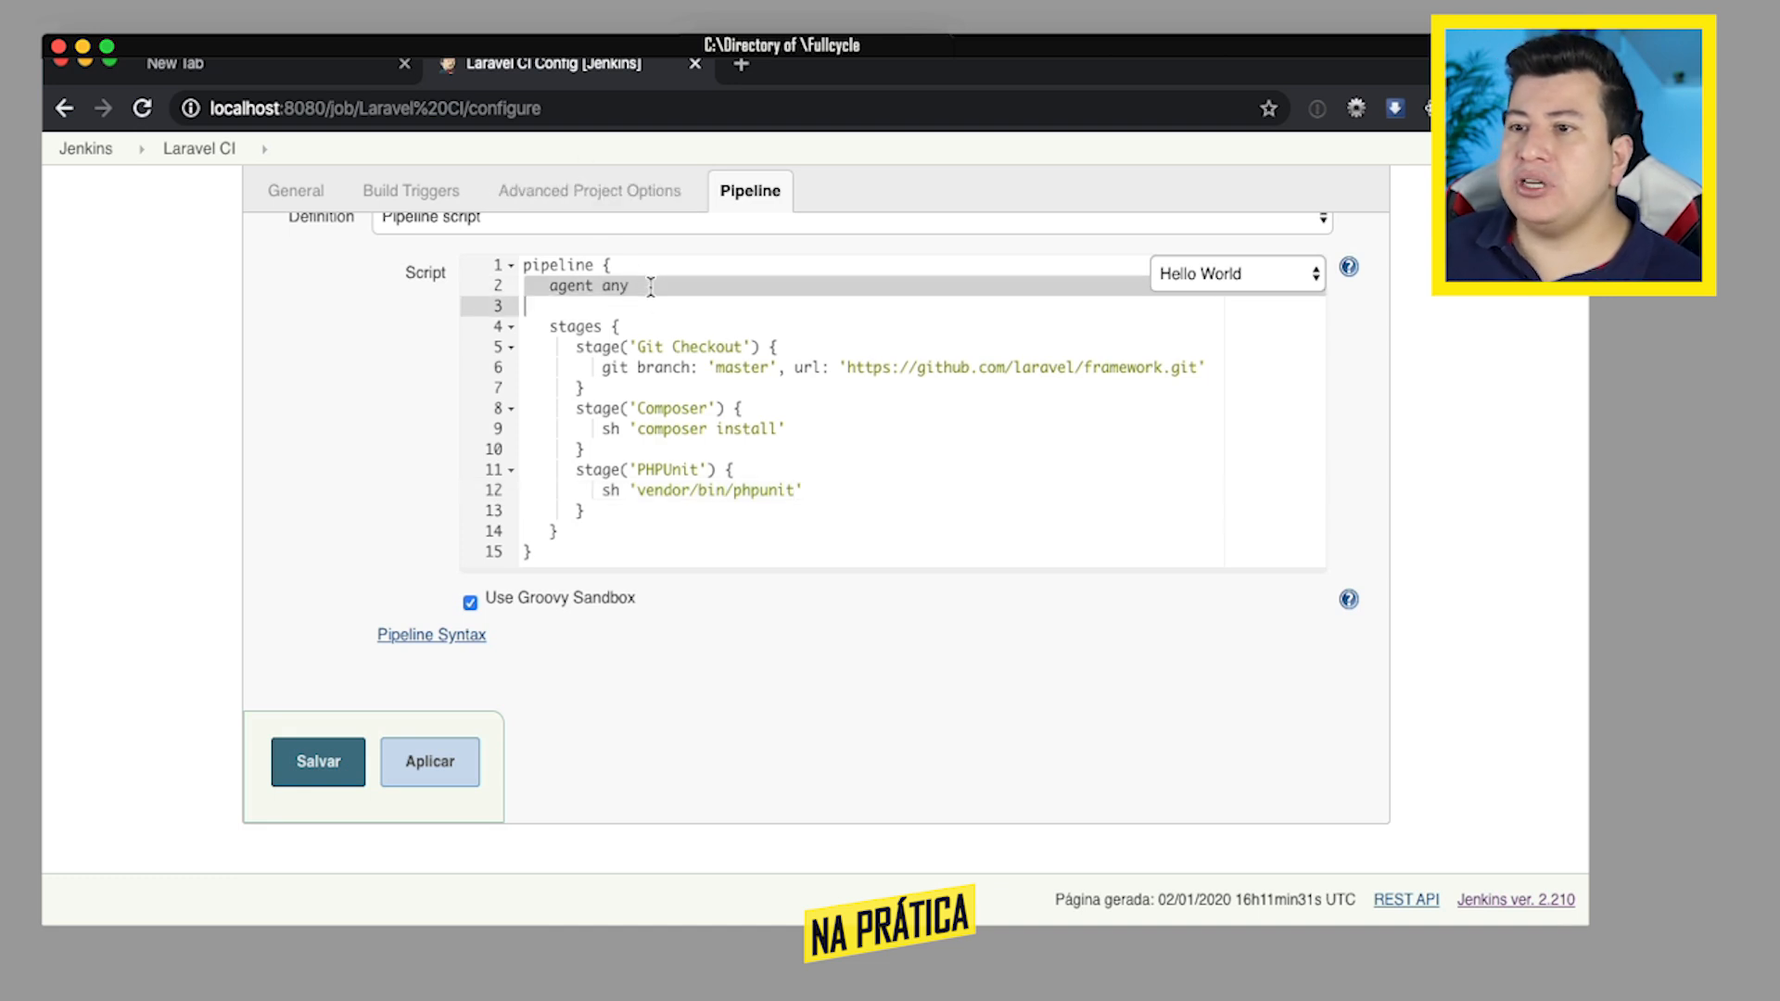
pyautogui.press('BackSpace')
pyautogui.press('BackSpace')
pyautogui.press('Down')
pyautogui.press('Down')
pyautogui.press('Down')
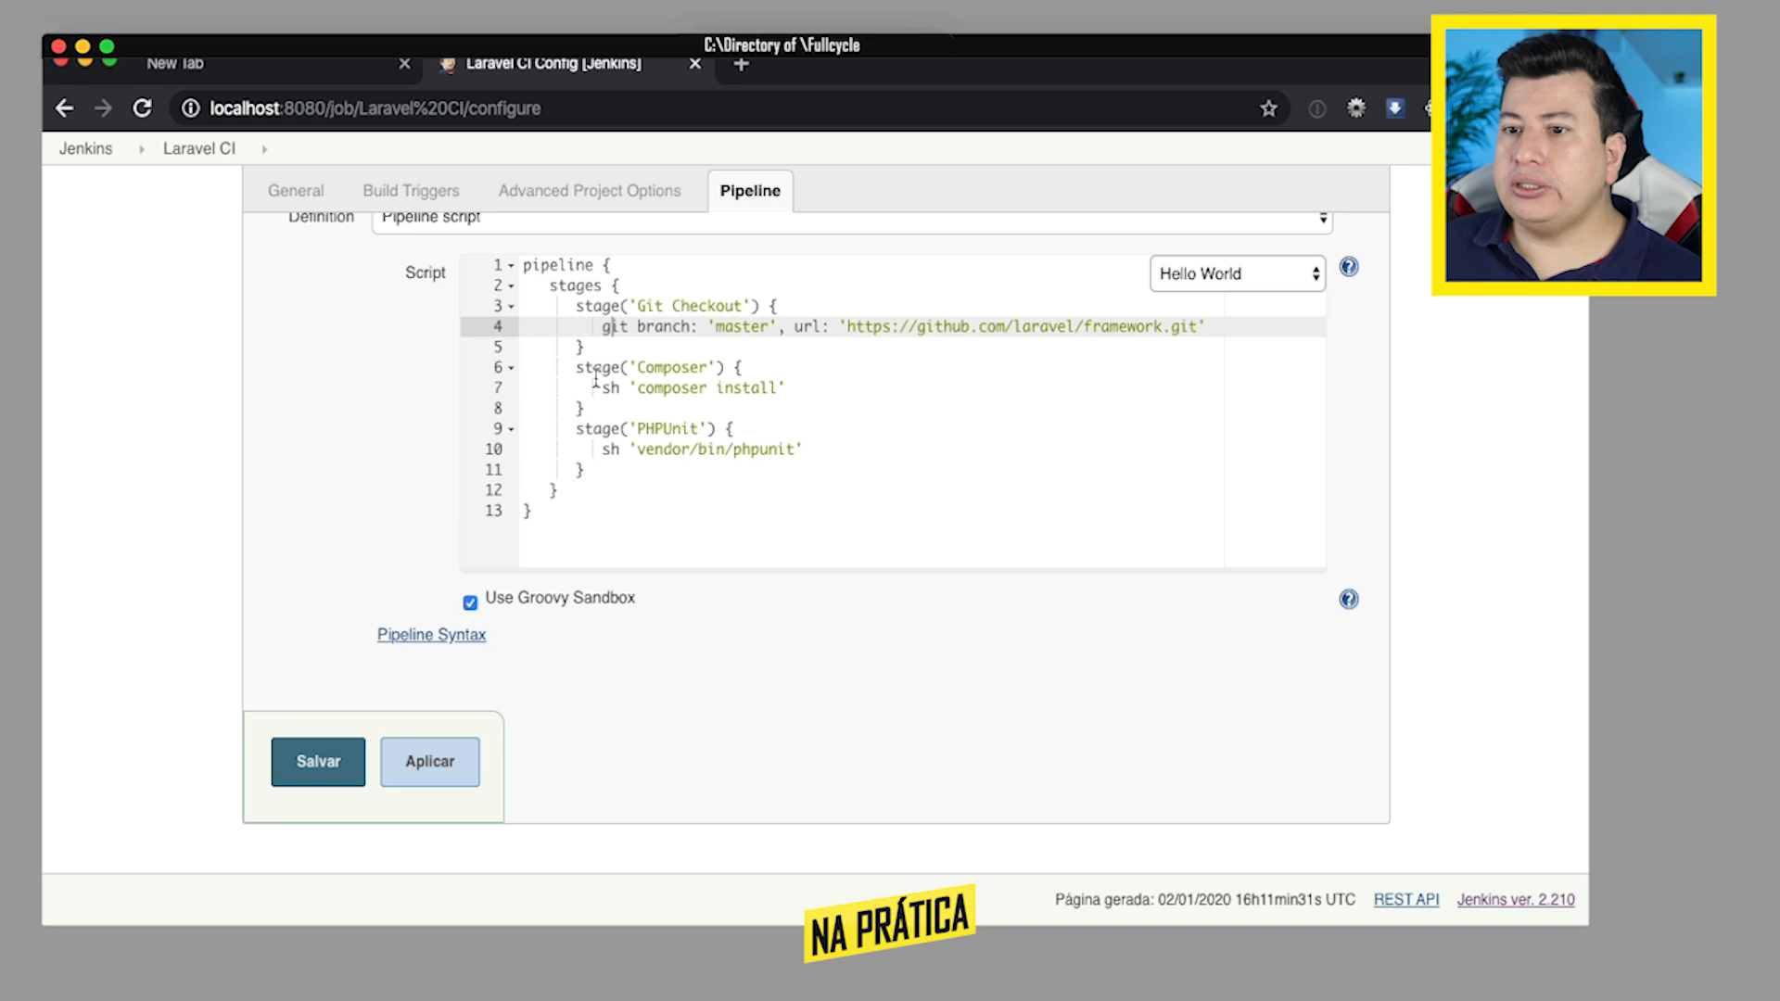
pyautogui.click(318, 762)
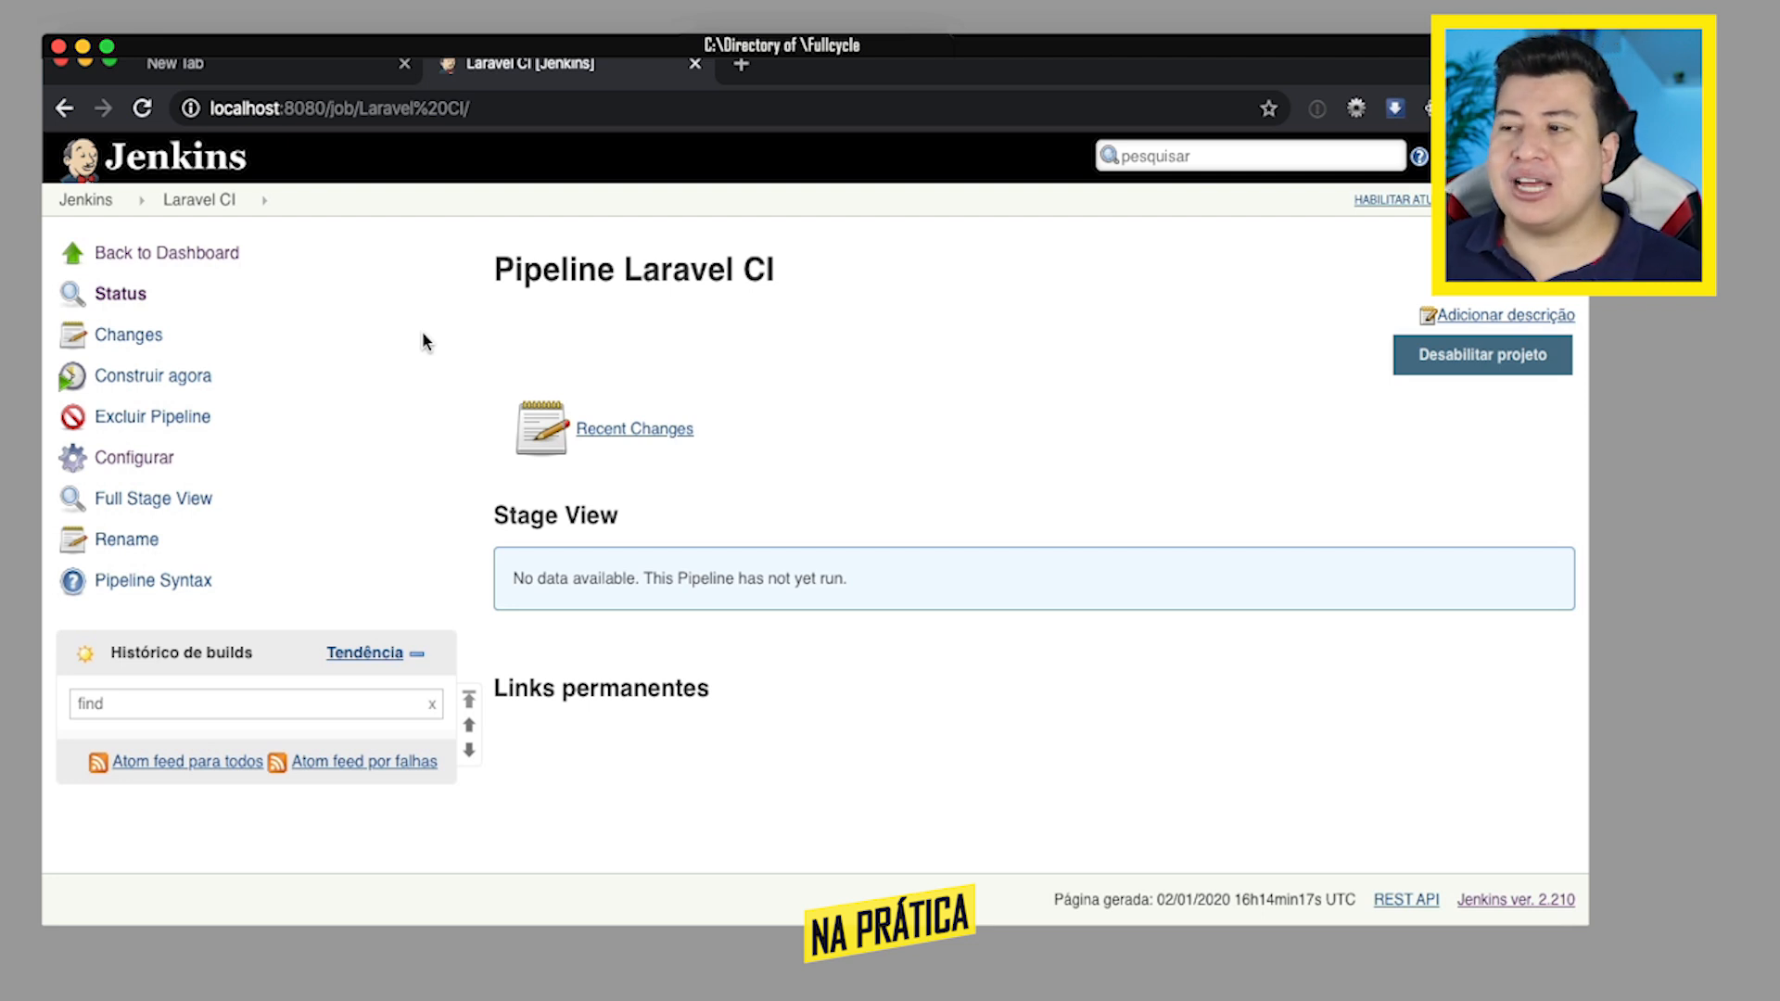
# - Run a build of the Laravel CI job and view the console output of build #1
pyautogui.click(153, 377)
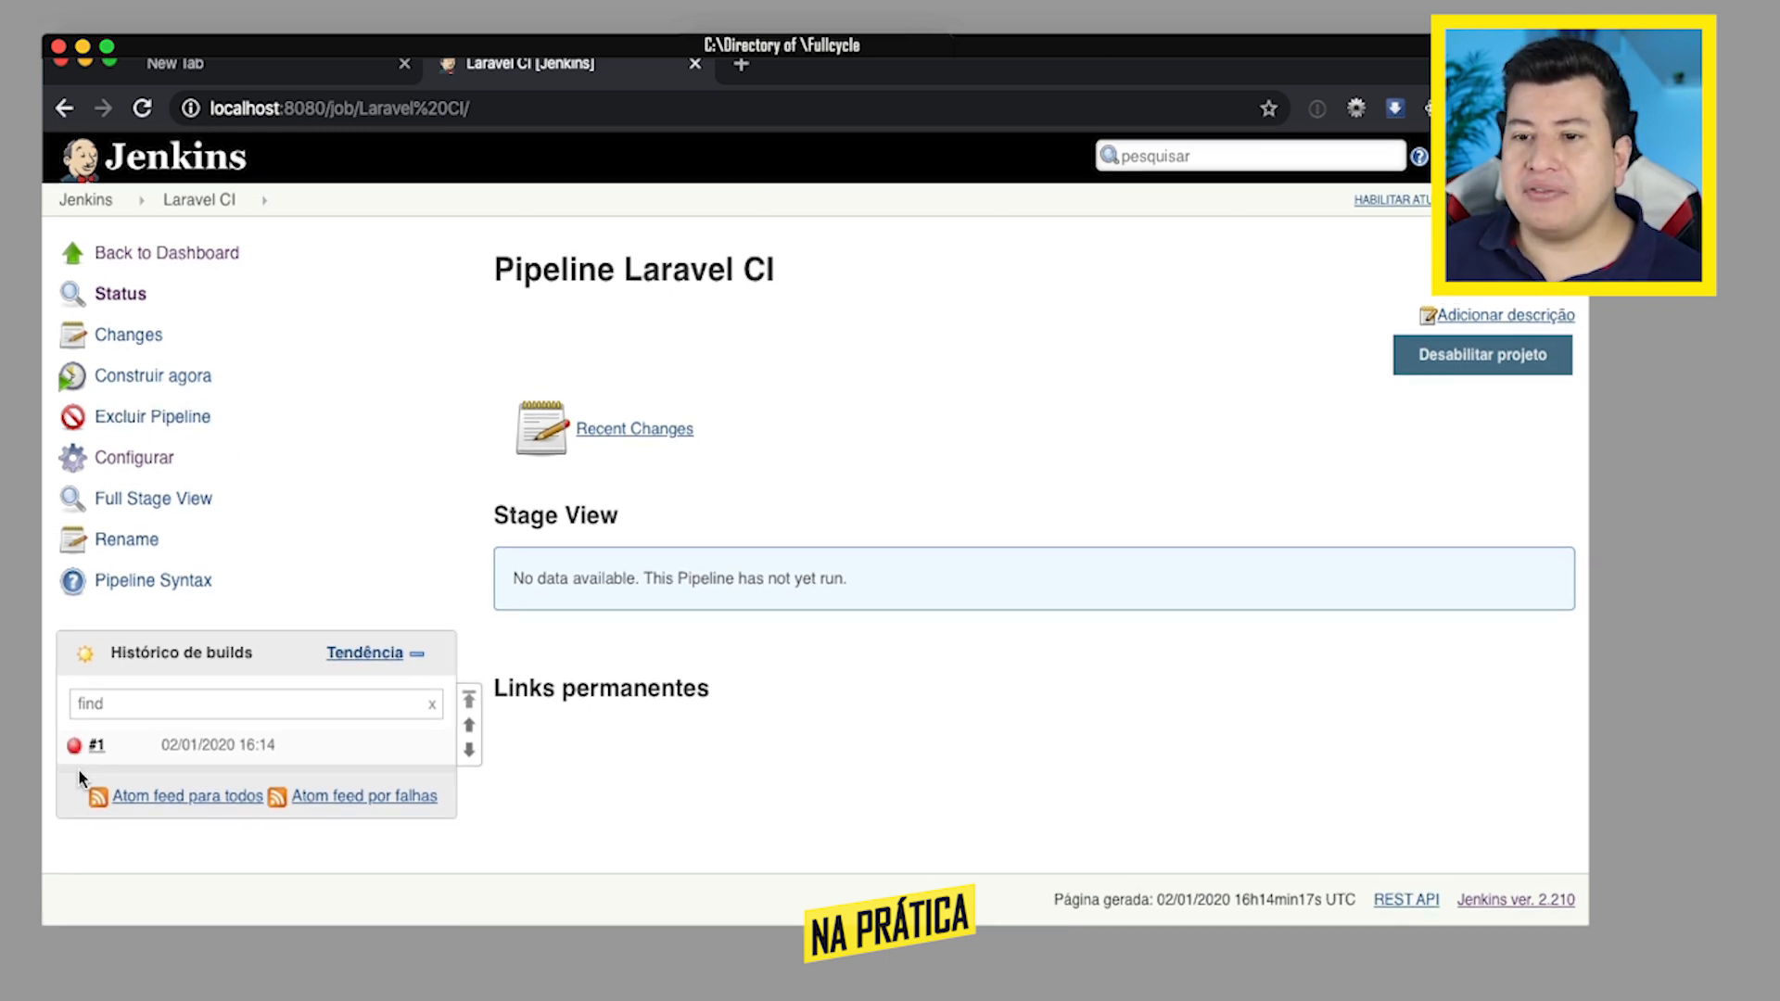
pyautogui.click(96, 746)
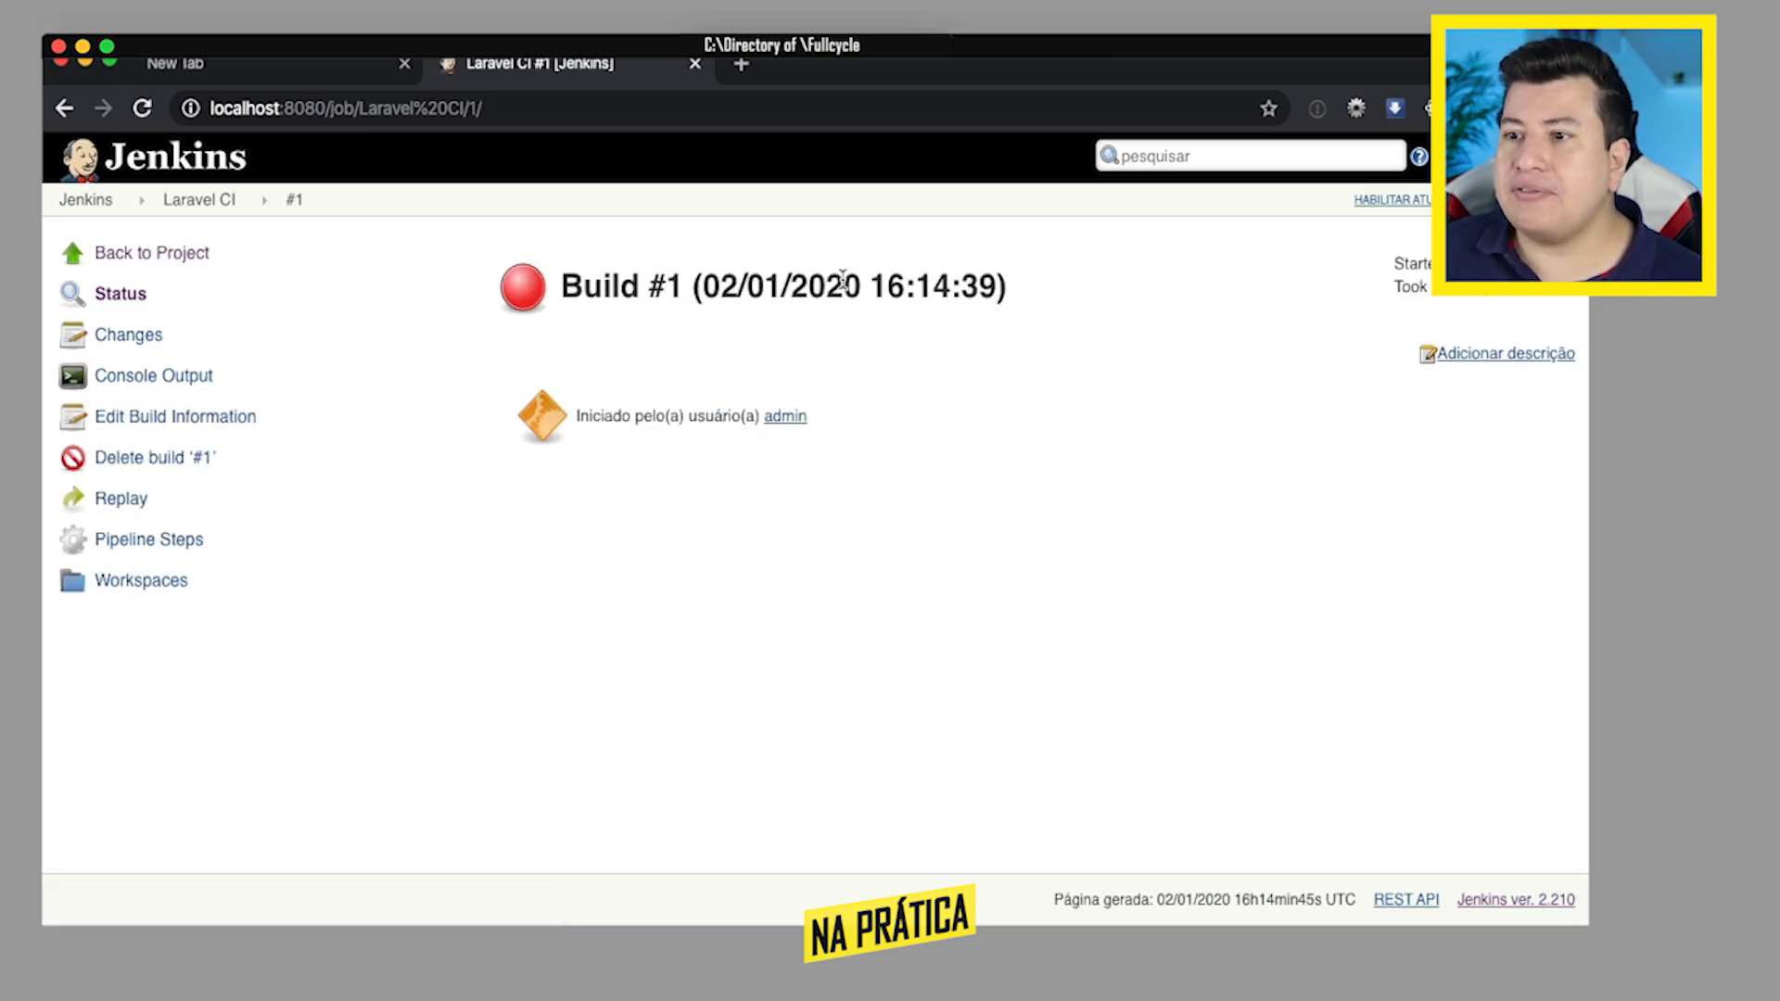
pyautogui.click(161, 378)
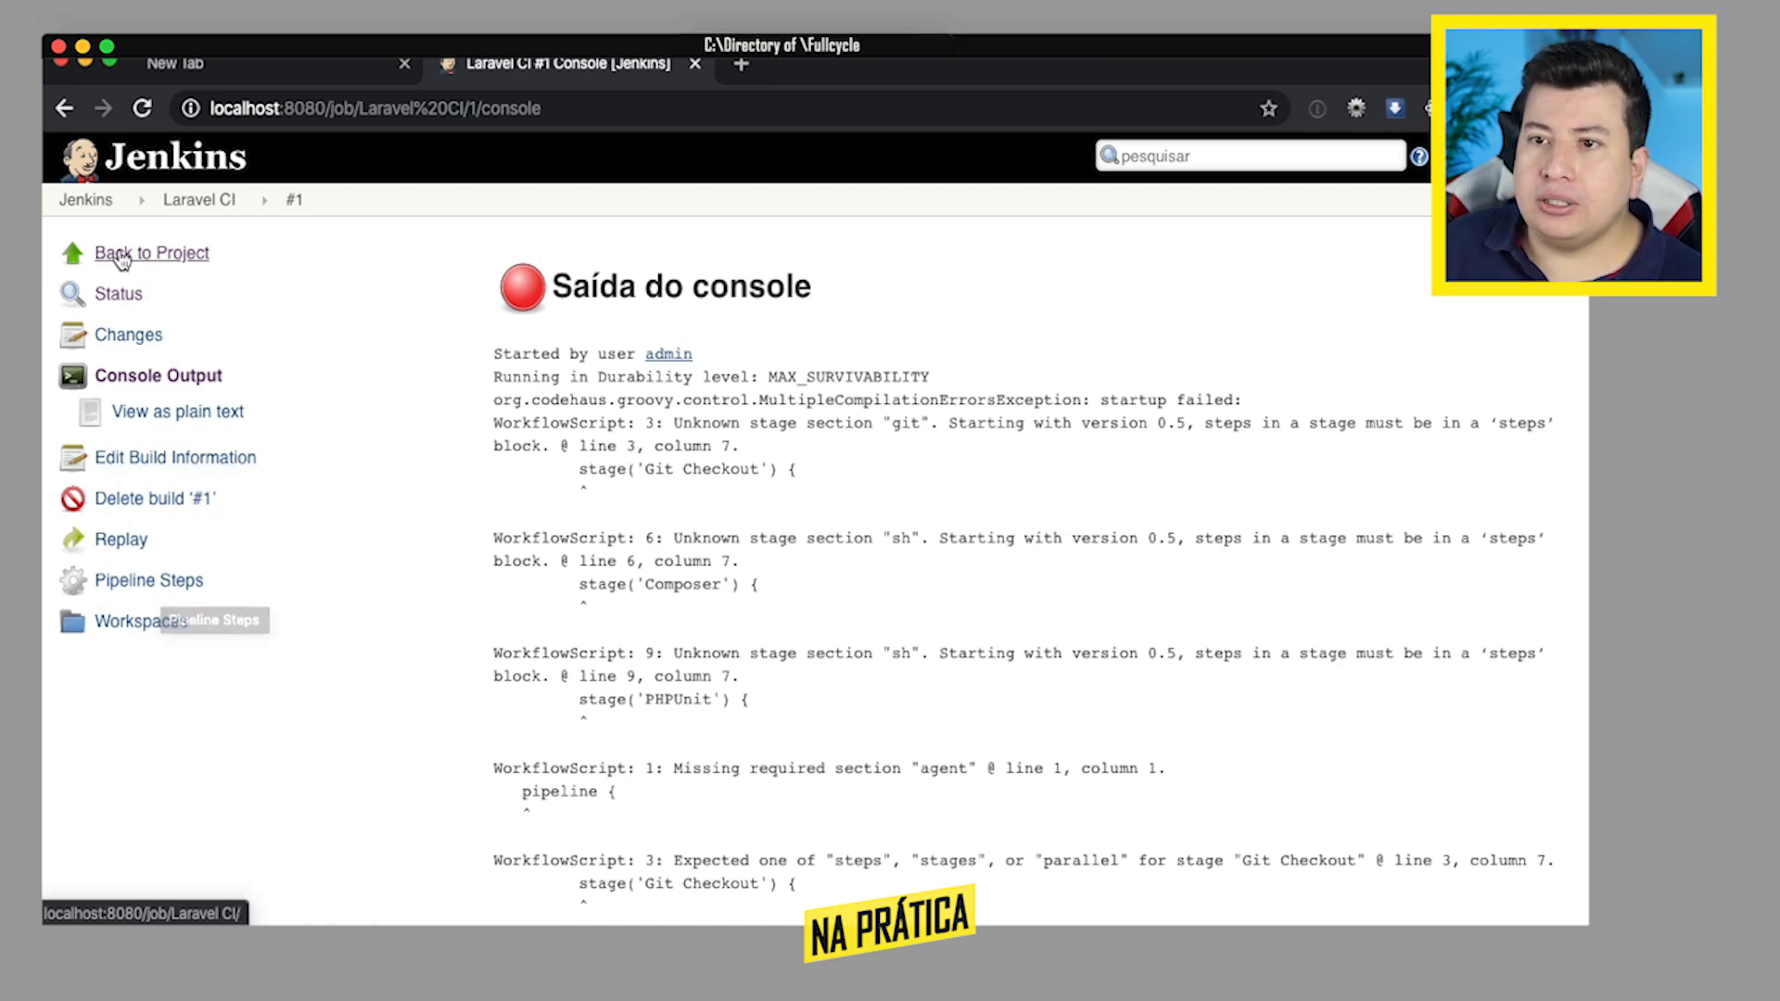
# - Return to the Laravel CI project and reopen its configuration at the pipeline script
pyautogui.click(176, 203)
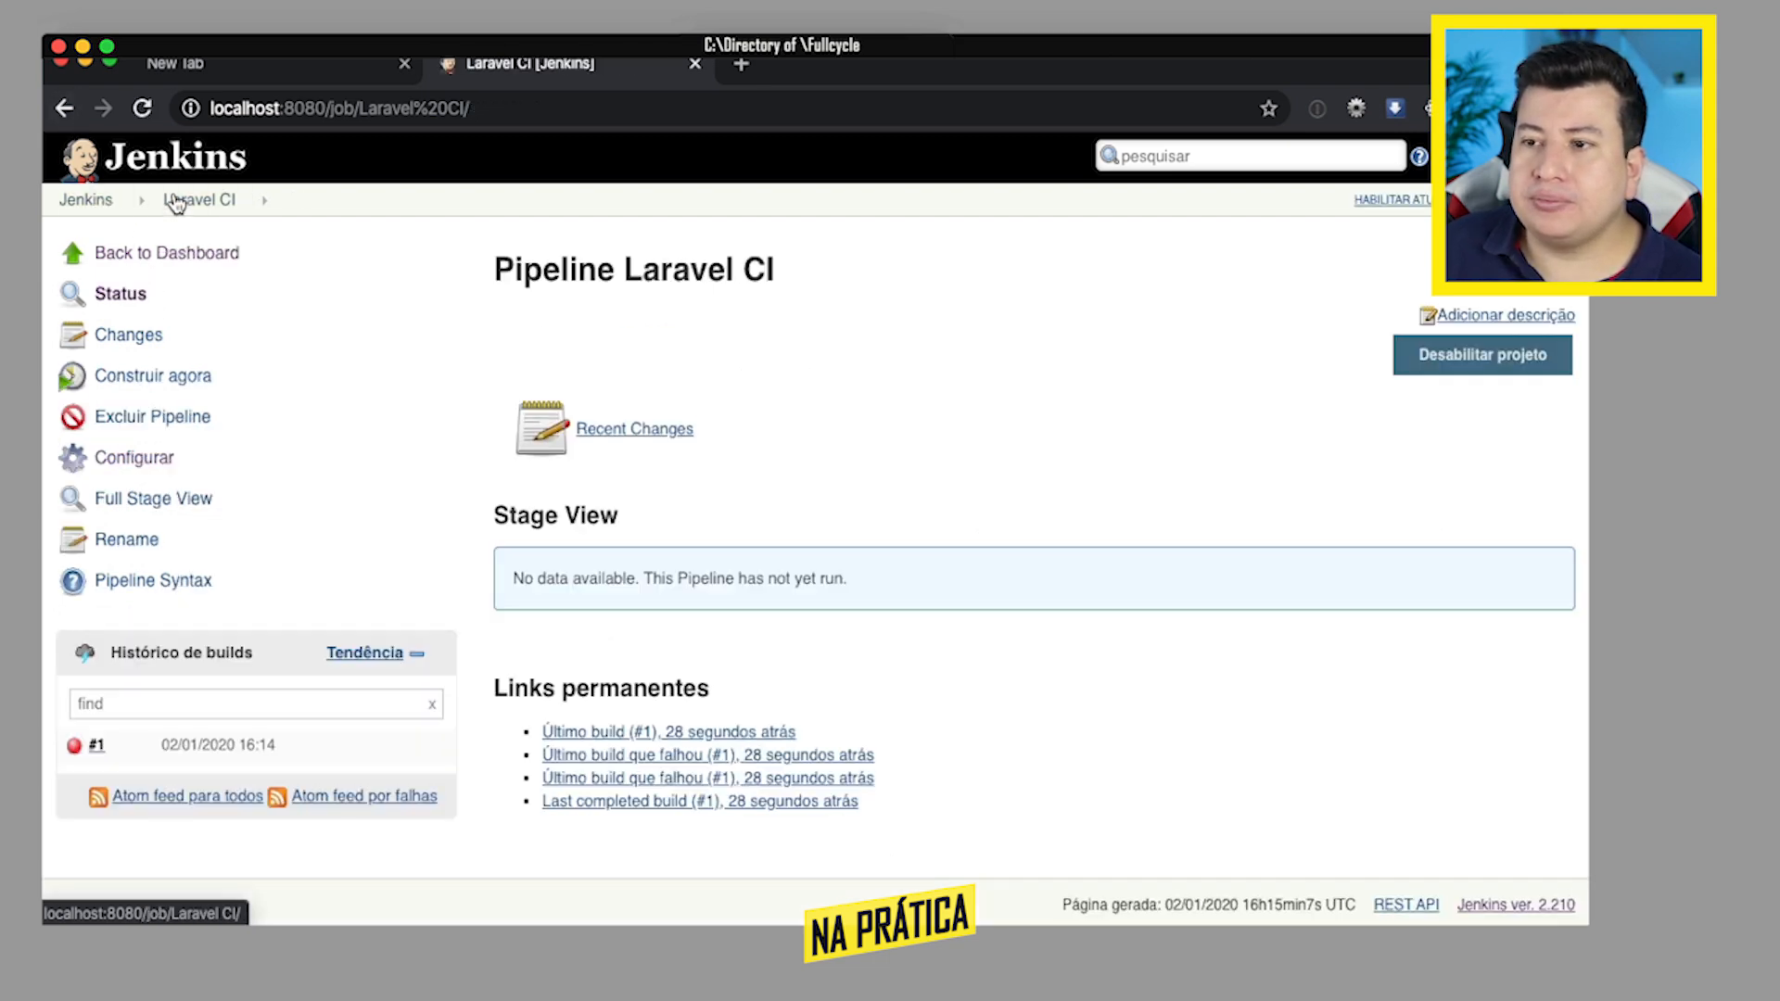
pyautogui.click(139, 457)
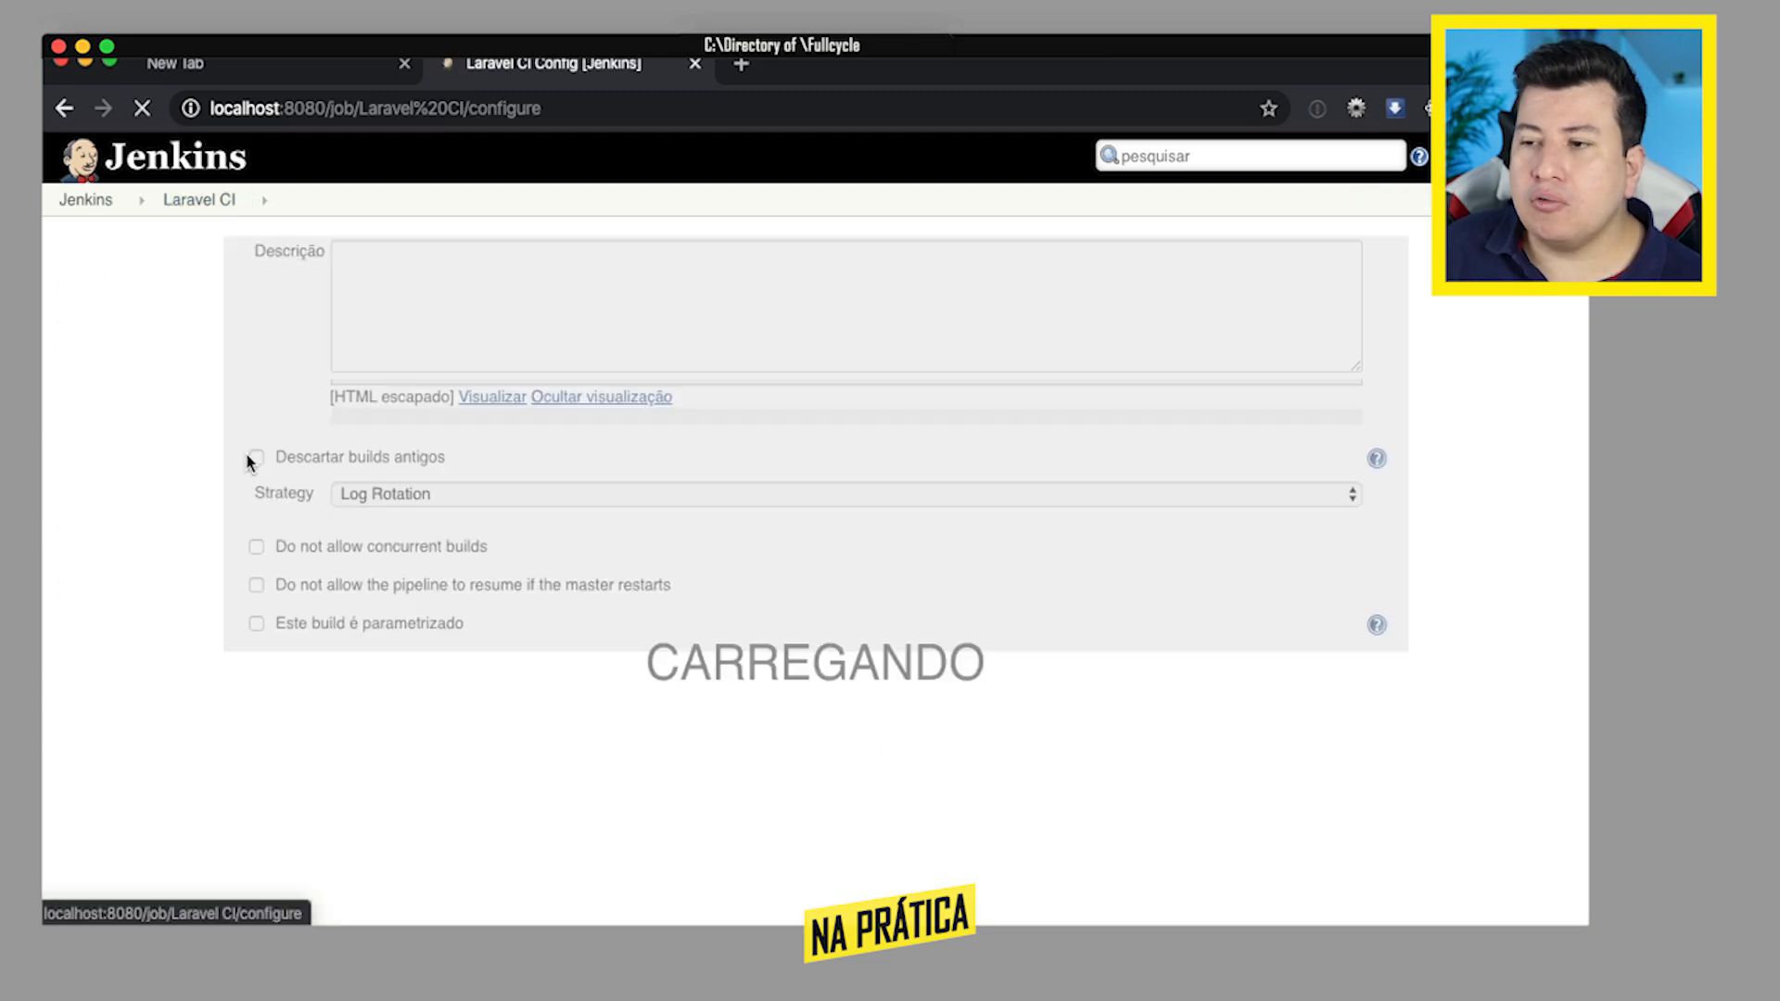
pyautogui.scroll(-8, 1376, 505)
pyautogui.scroll(-5, 1376, 497)
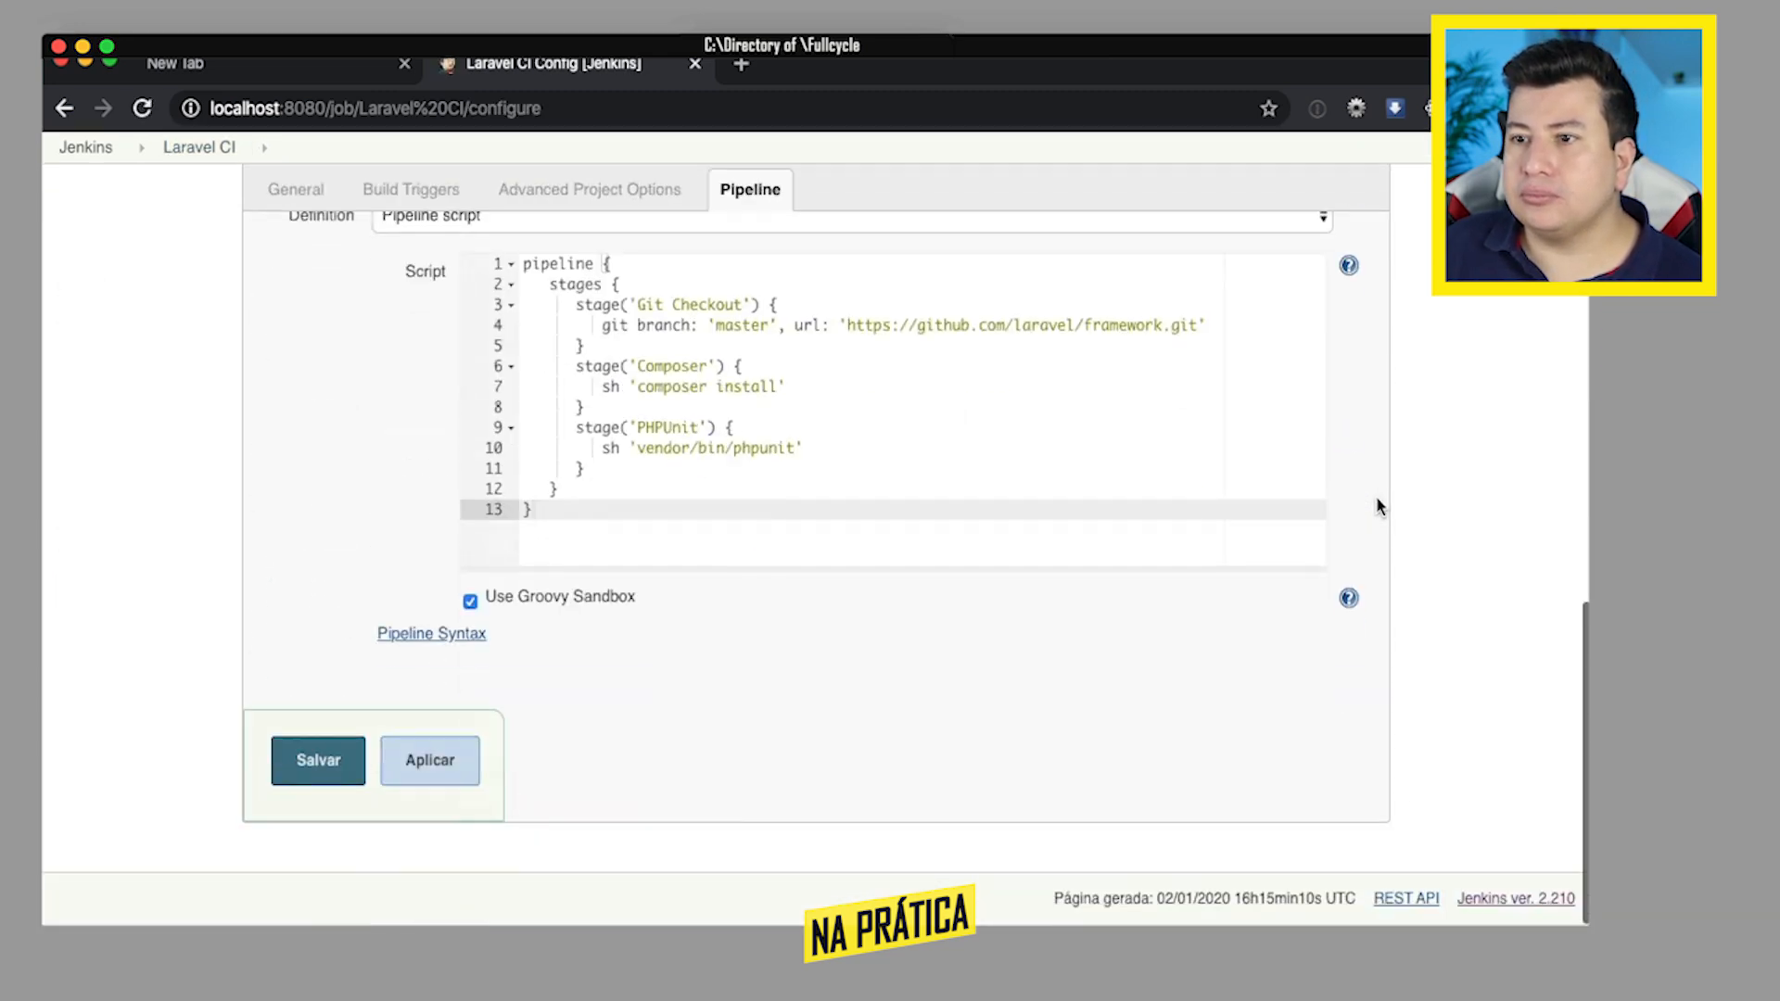
pyautogui.scroll(3, 1376, 497)
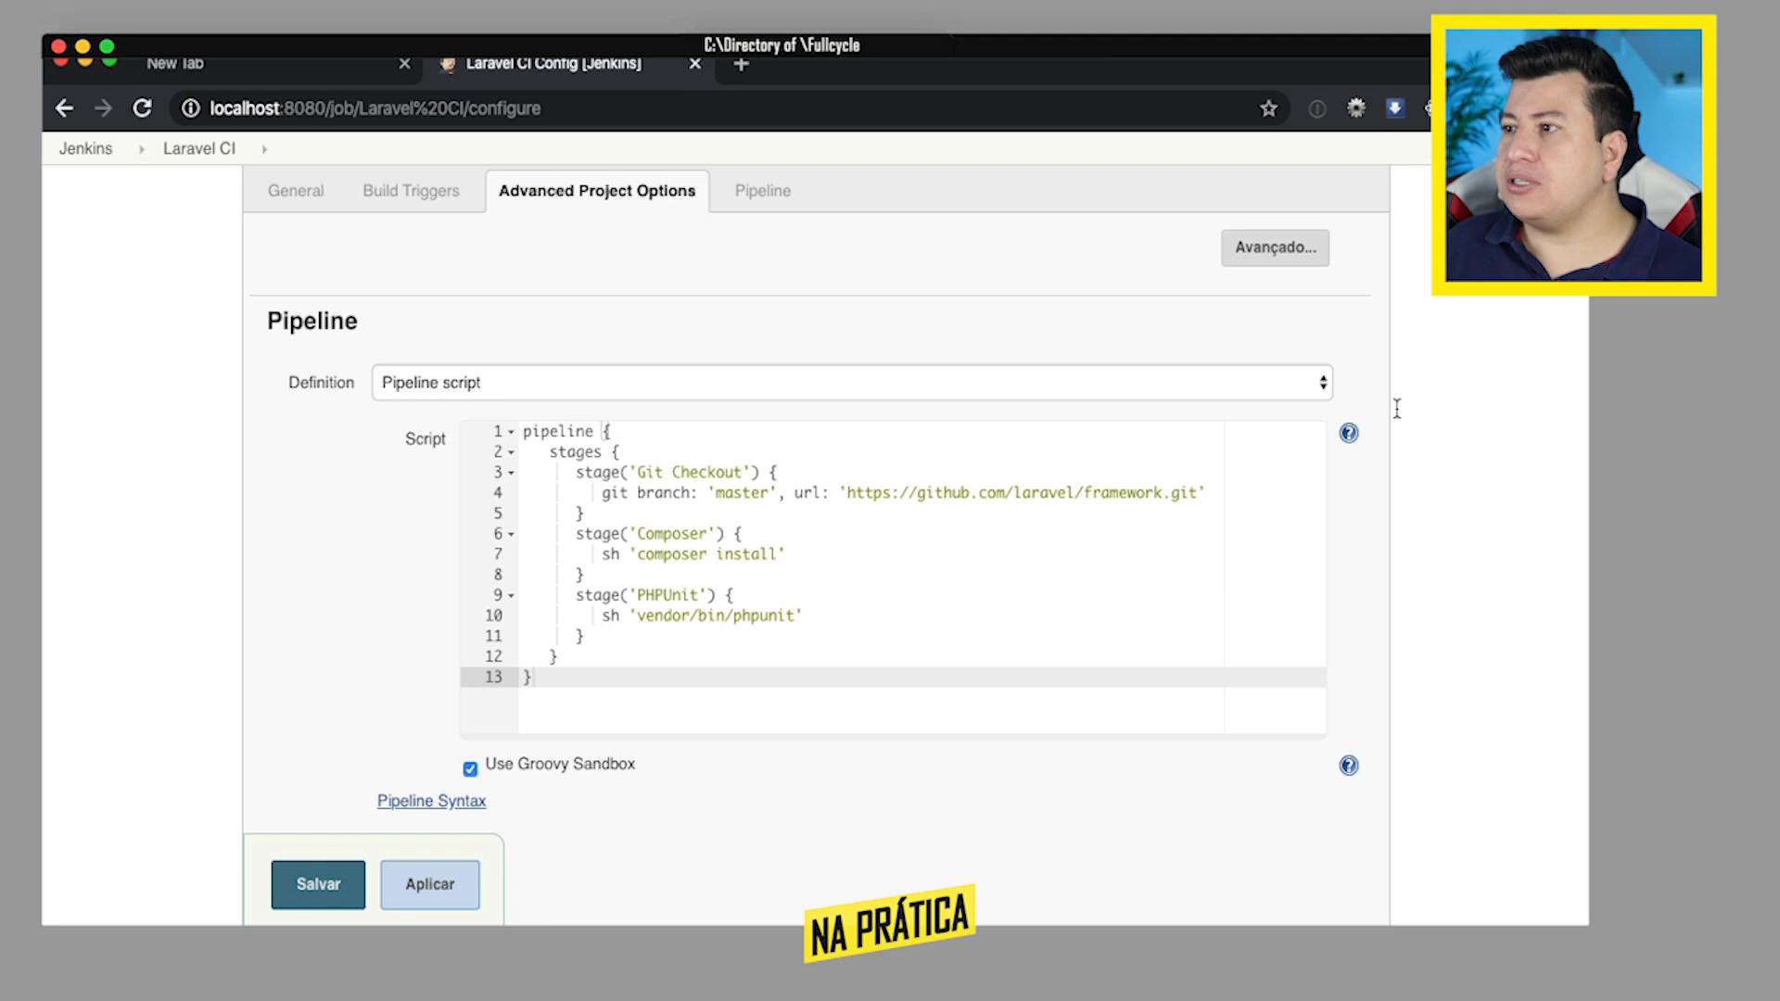
pyautogui.press('super+Tab')
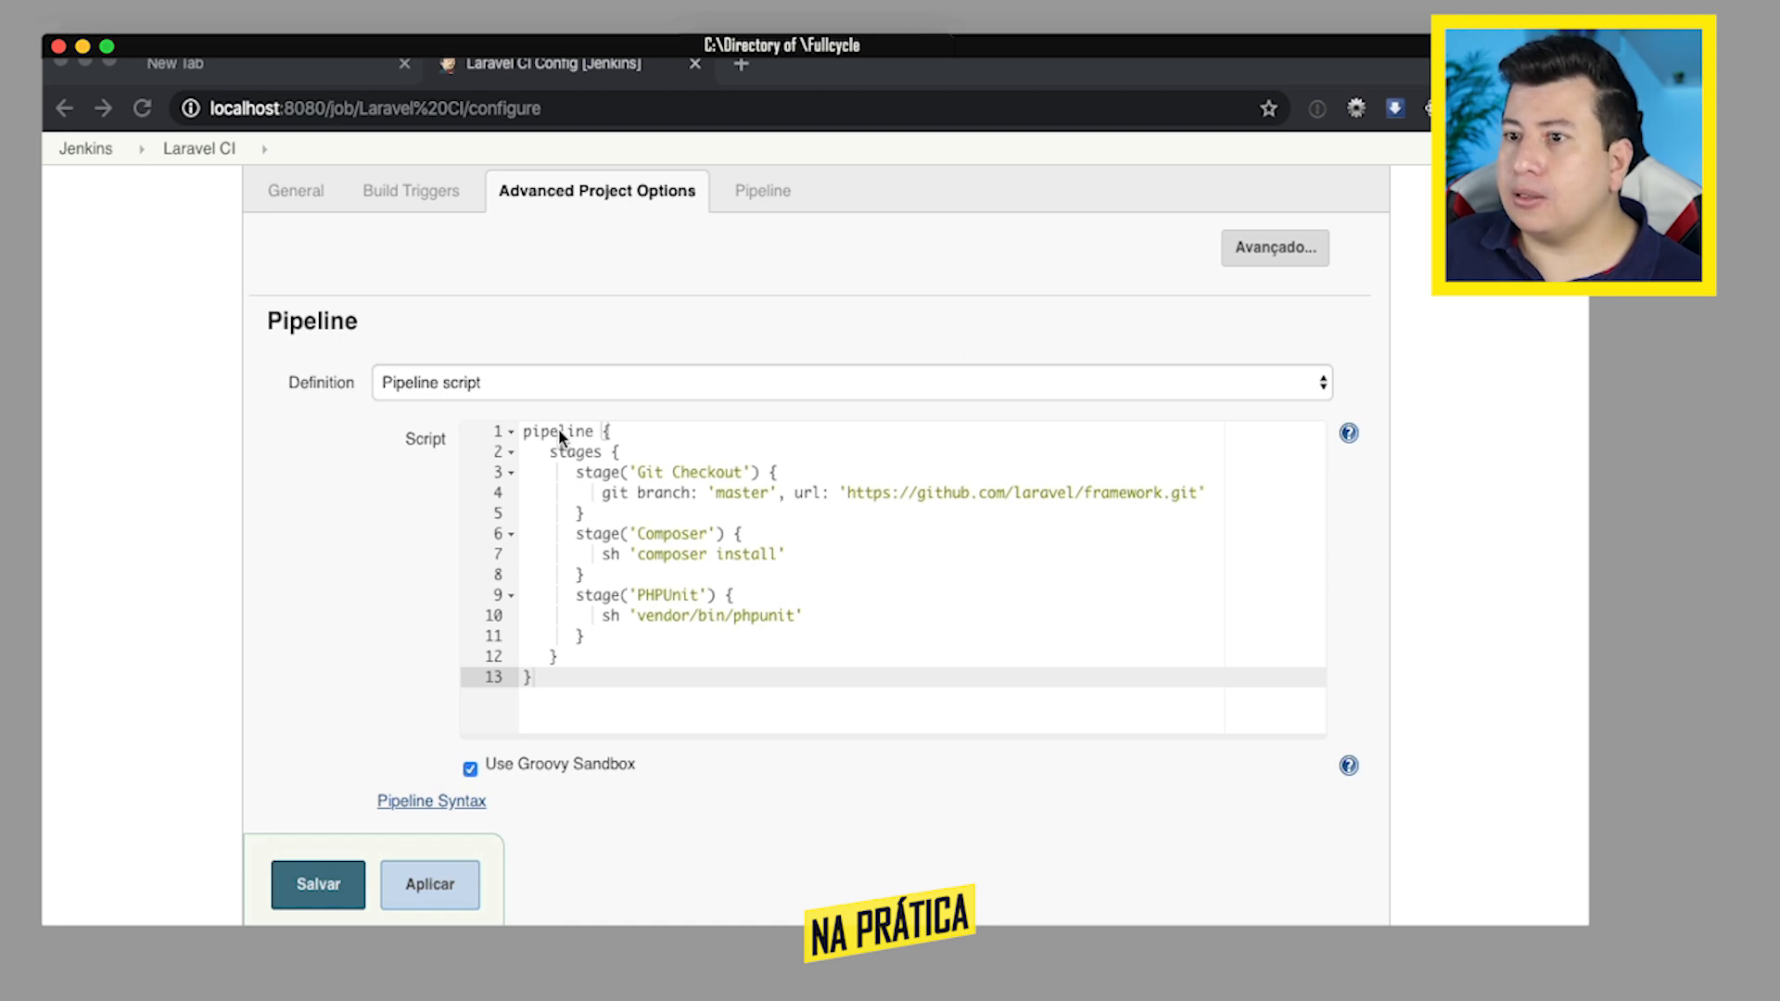
# - Remove the stages wrapper line and its closing brace from the script, and replace the pipeline keyword with node
pyautogui.tripleClick(575, 451)
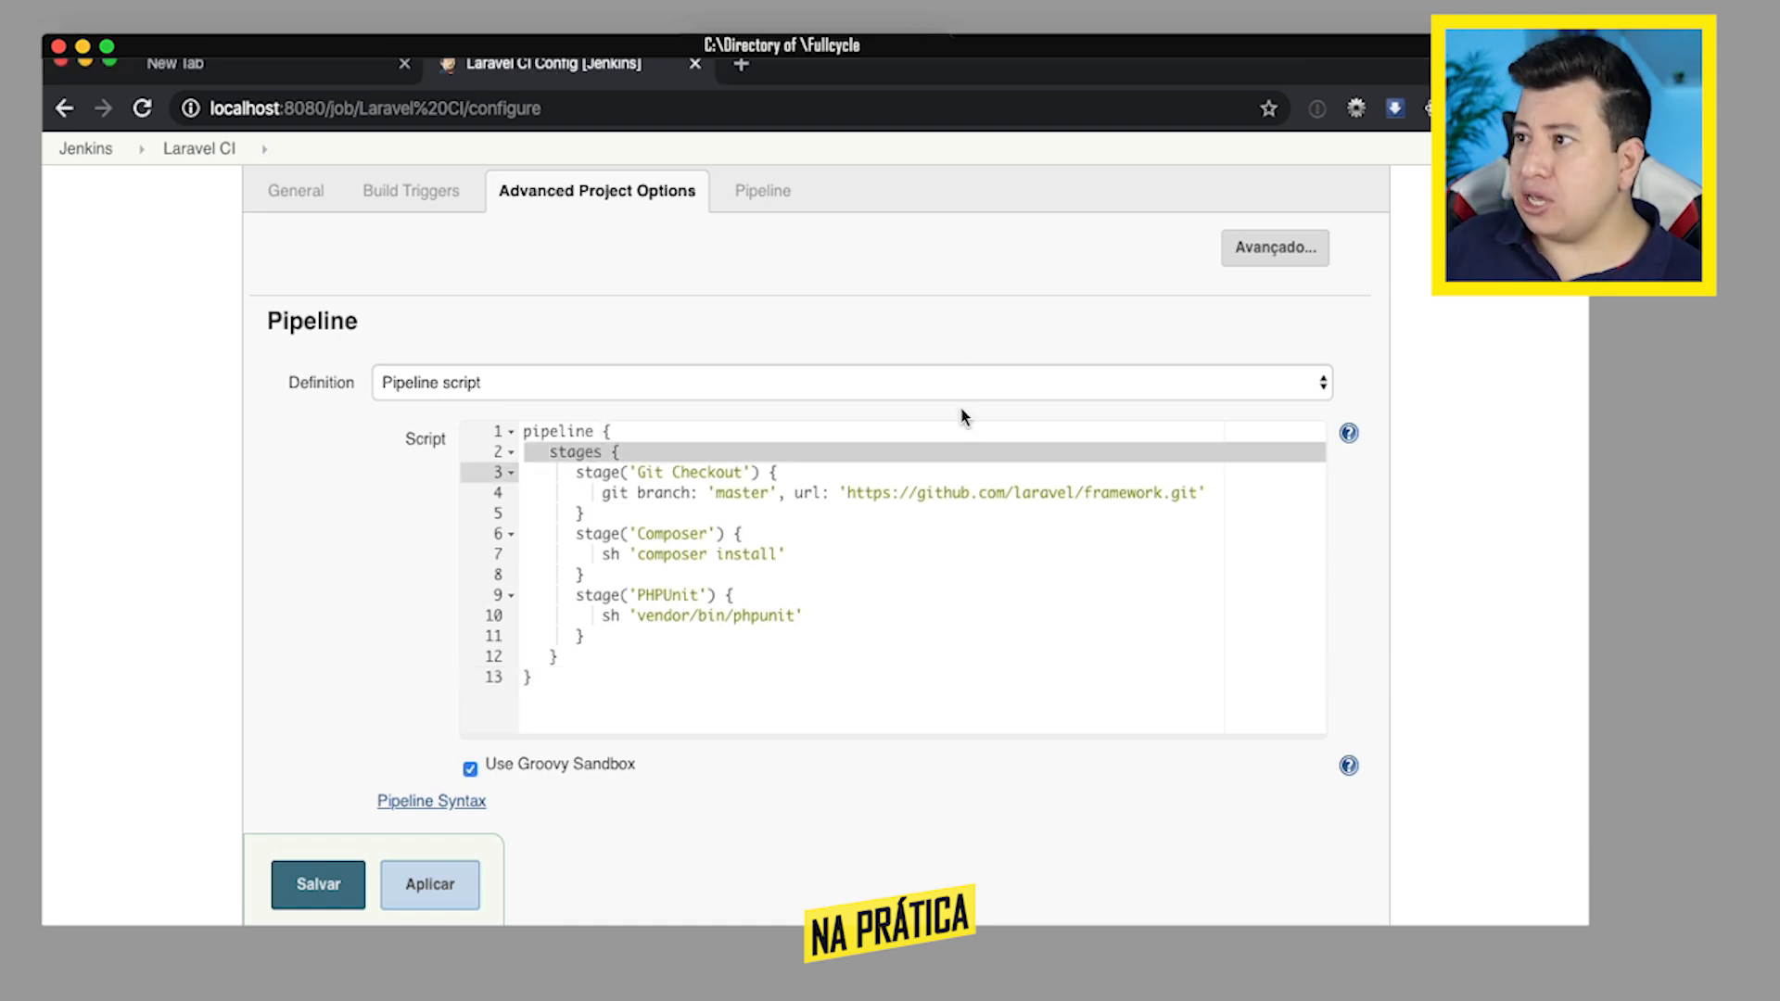
pyautogui.press('BackSpace')
pyautogui.click(603, 638)
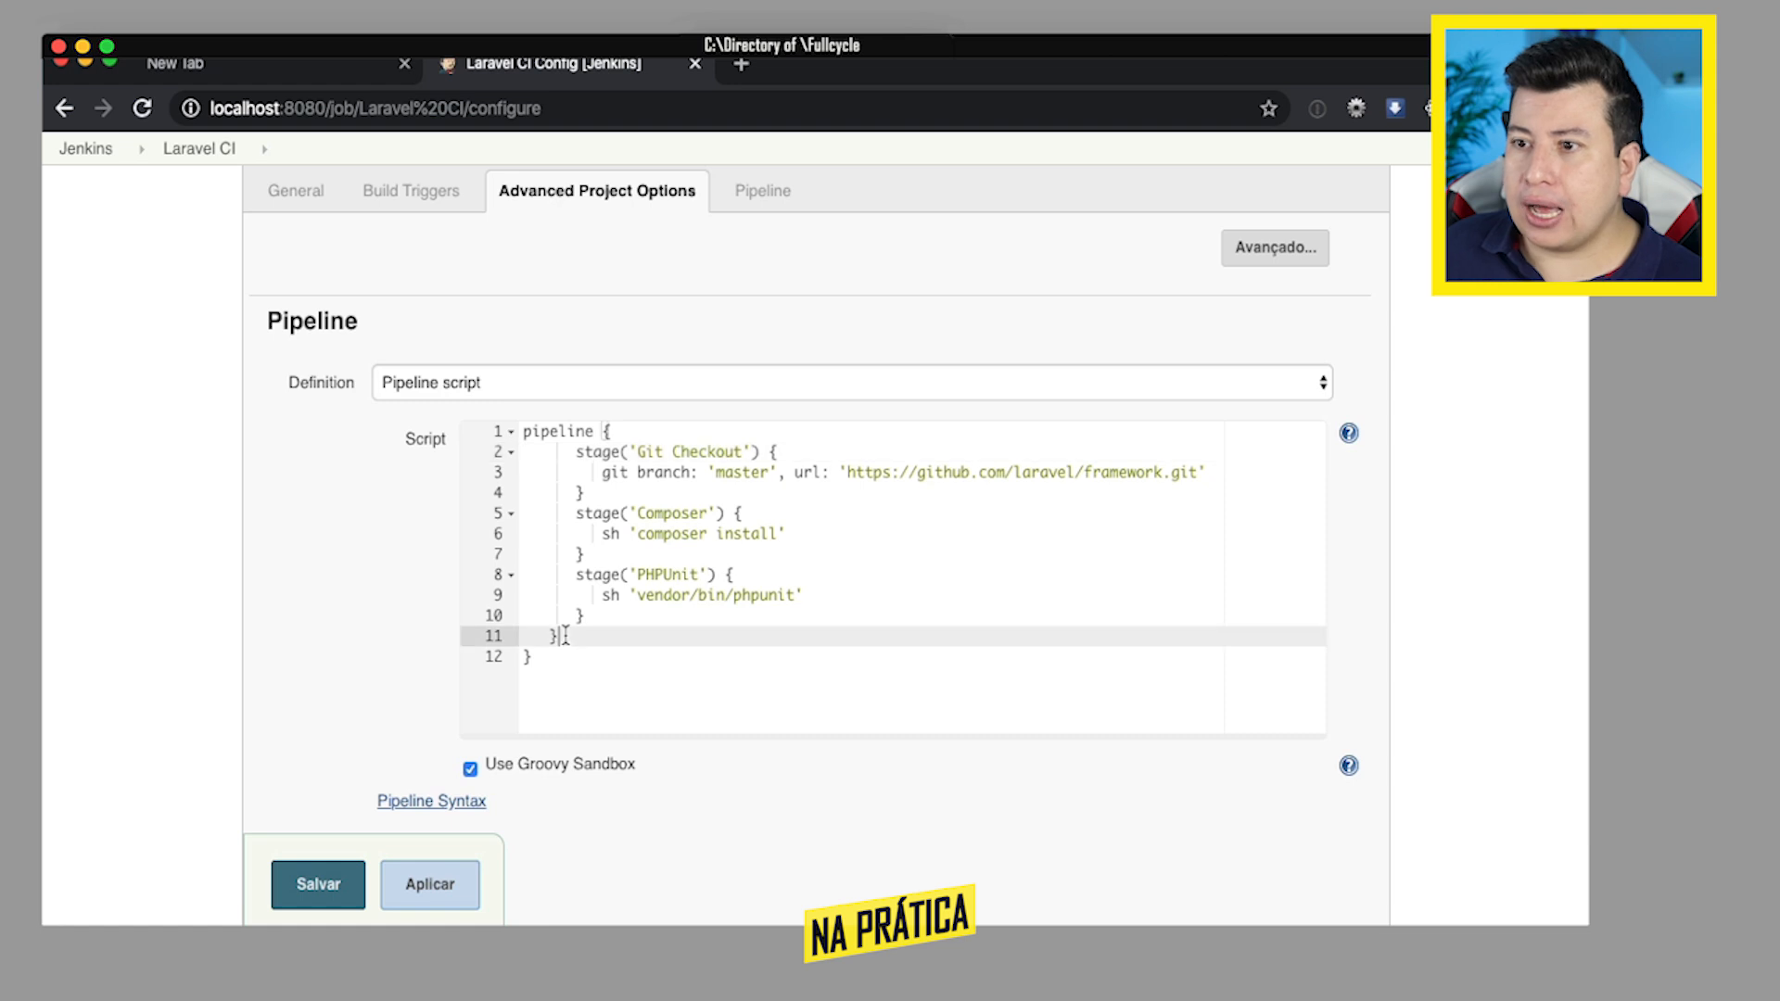
pyautogui.press('BackSpace')
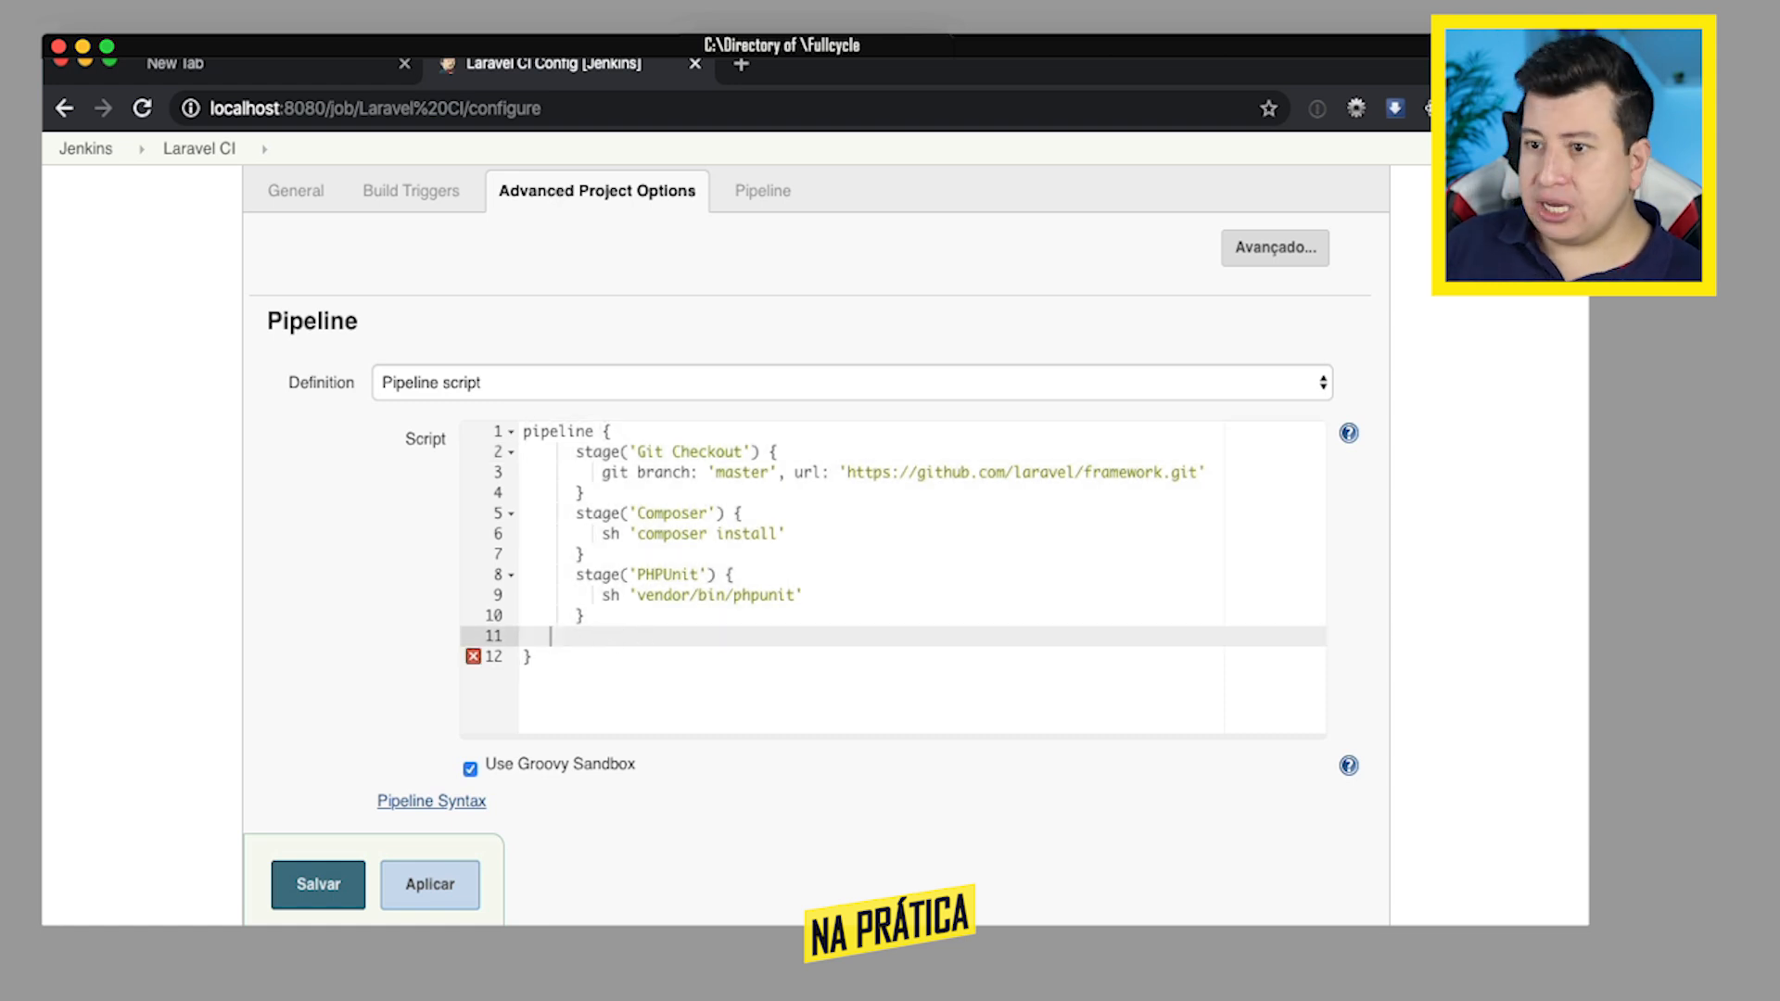
pyautogui.press('BackSpace')
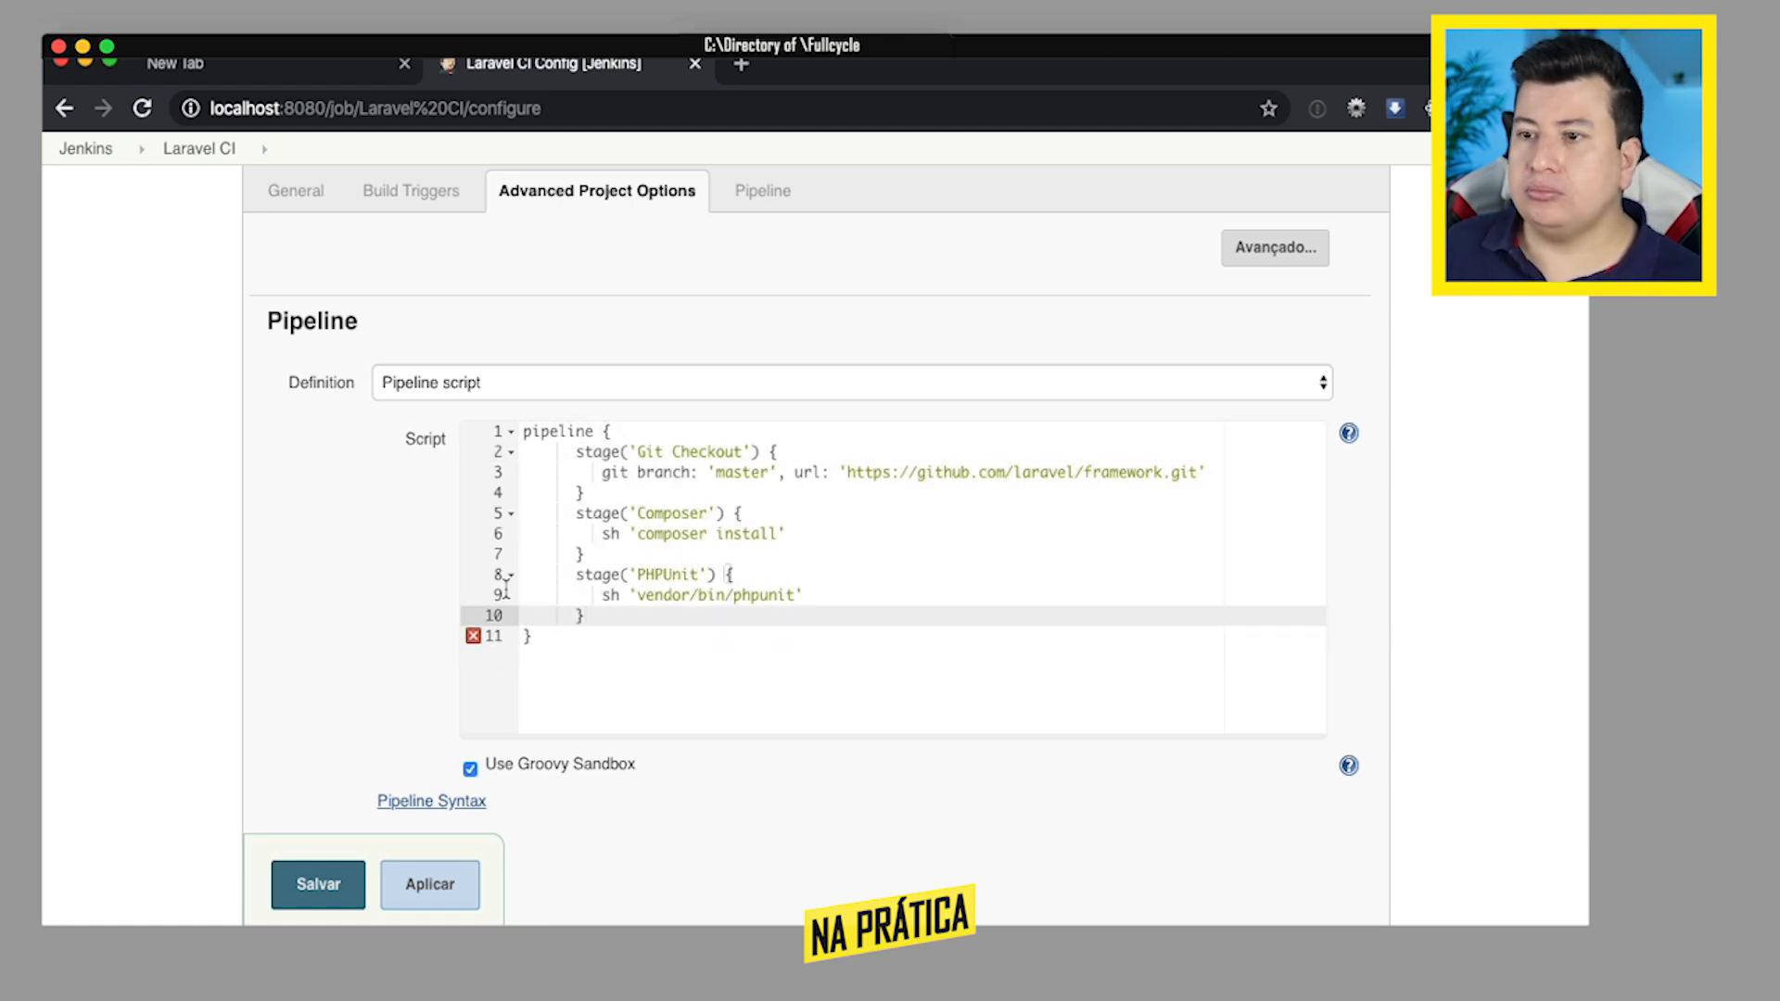
pyautogui.doubleClick(558, 433)
pyautogui.write('node')
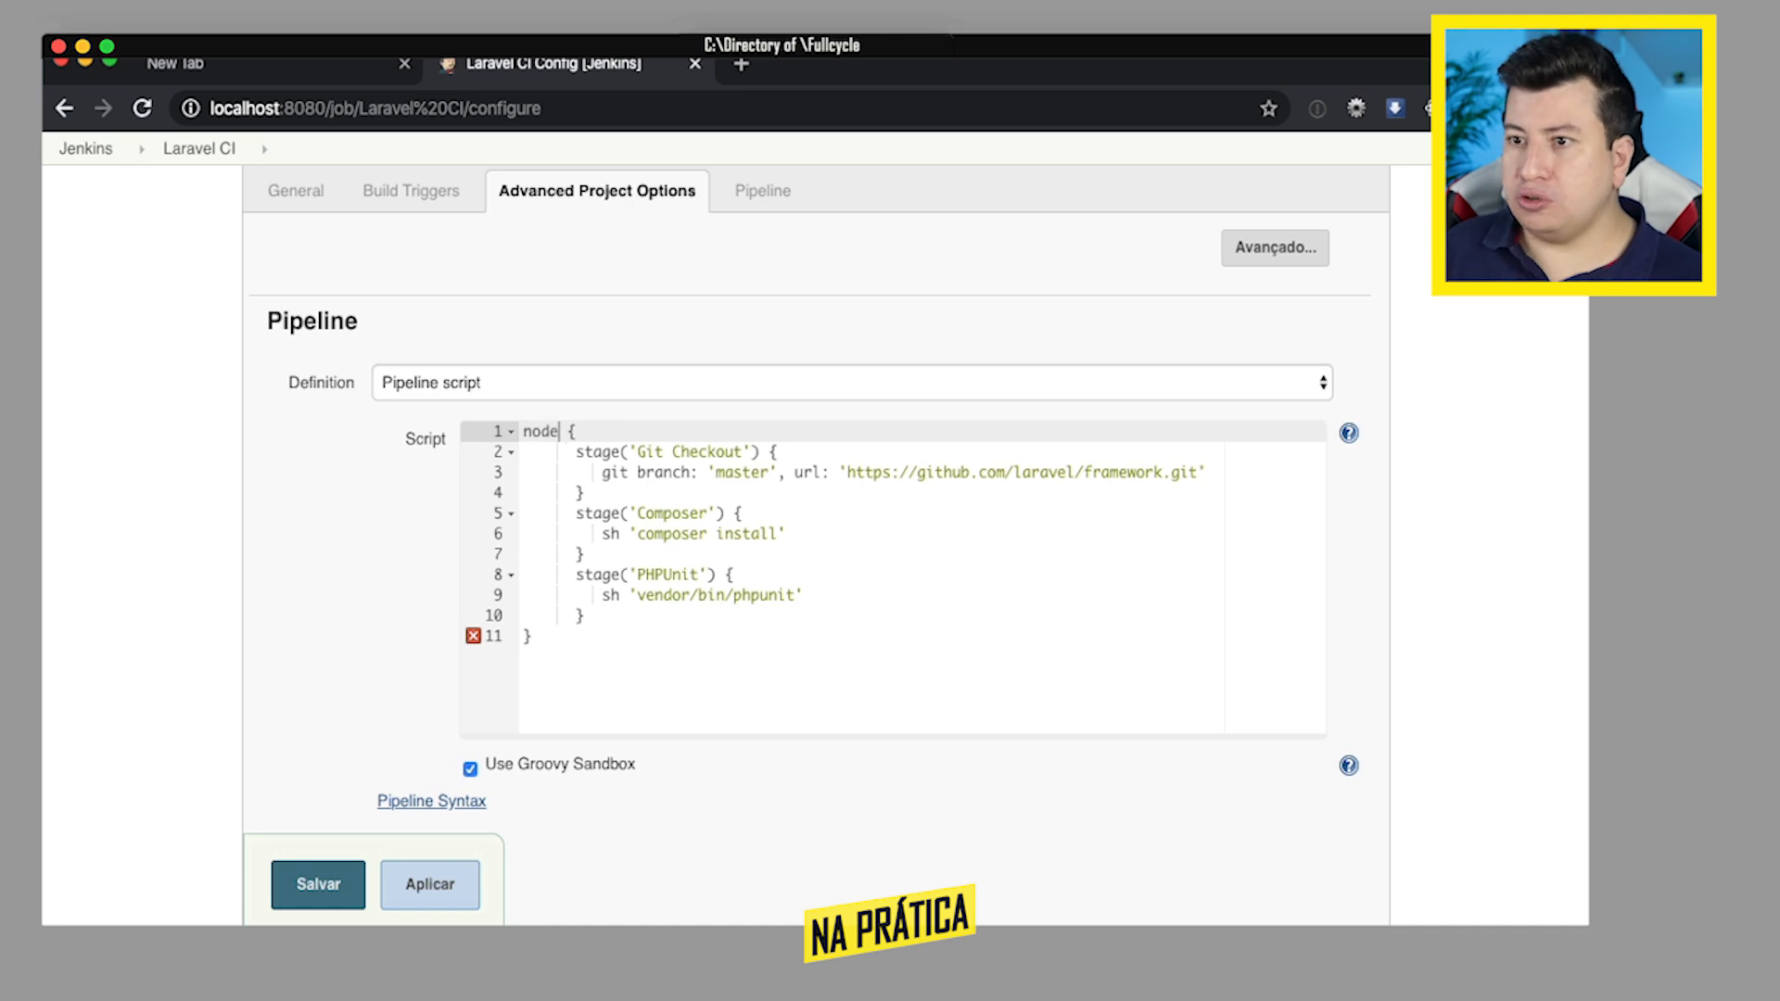
# - Examine the error marker on the script's last line and check the closing brace of each stage
pyautogui.click(795, 513)
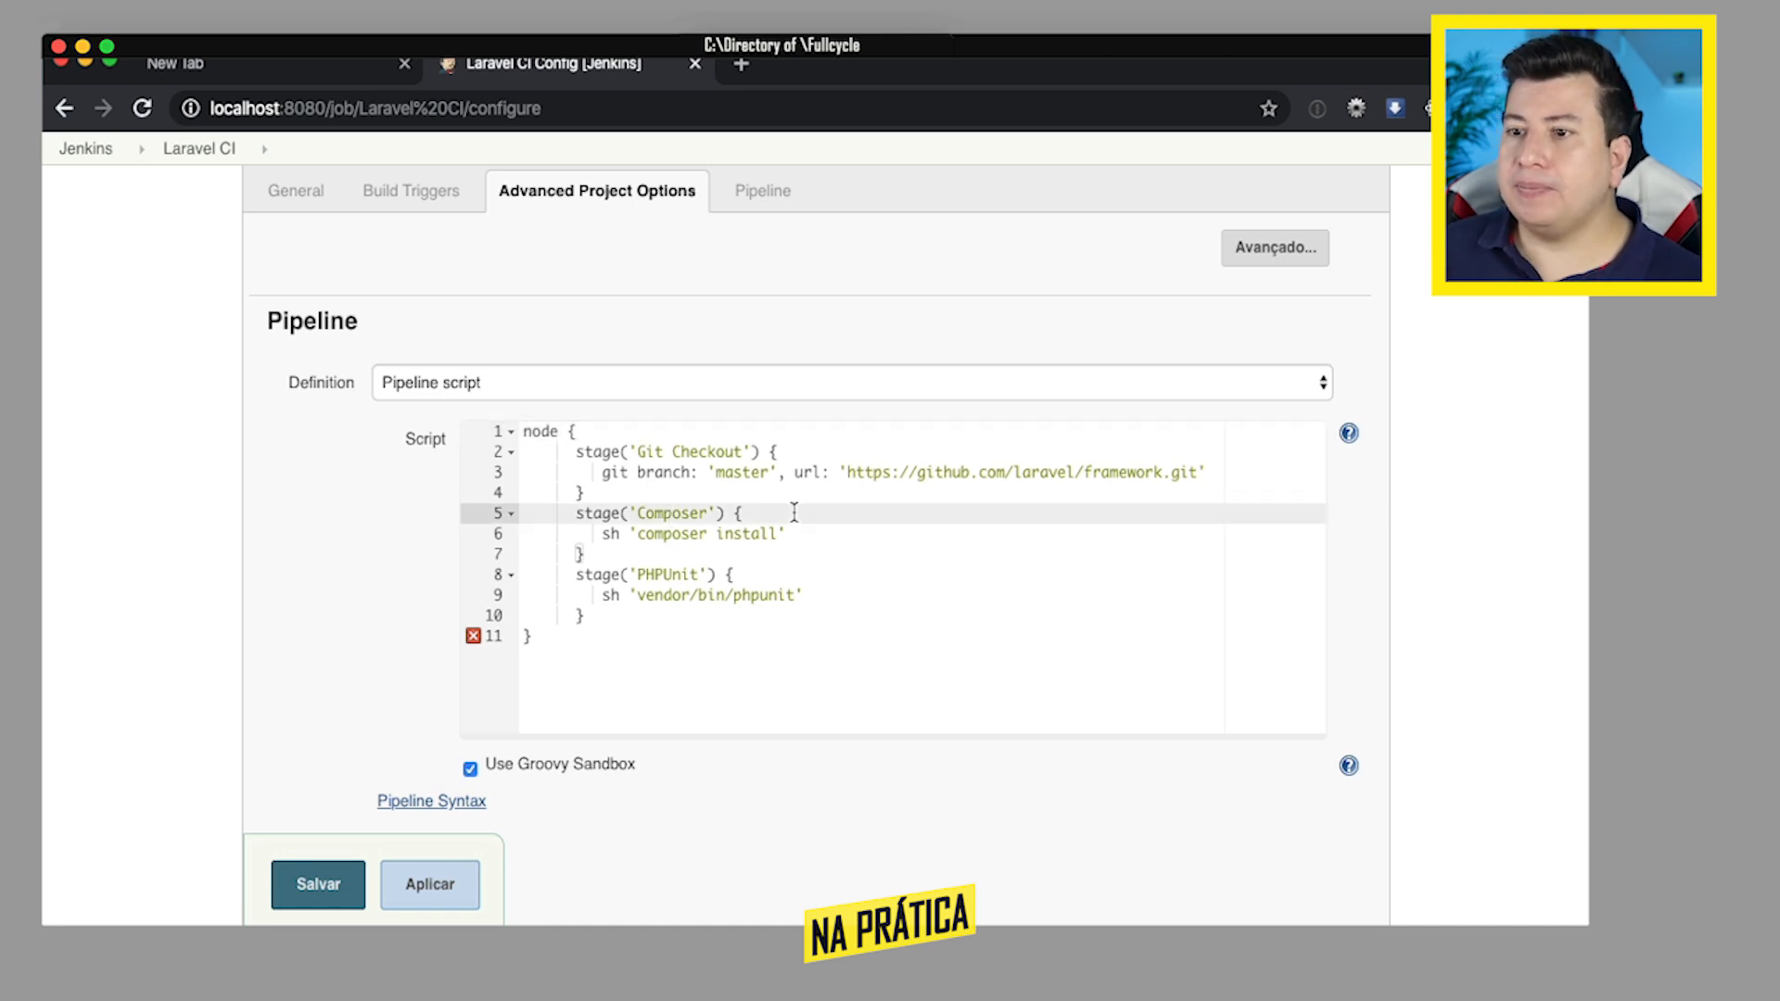
pyautogui.click(542, 632)
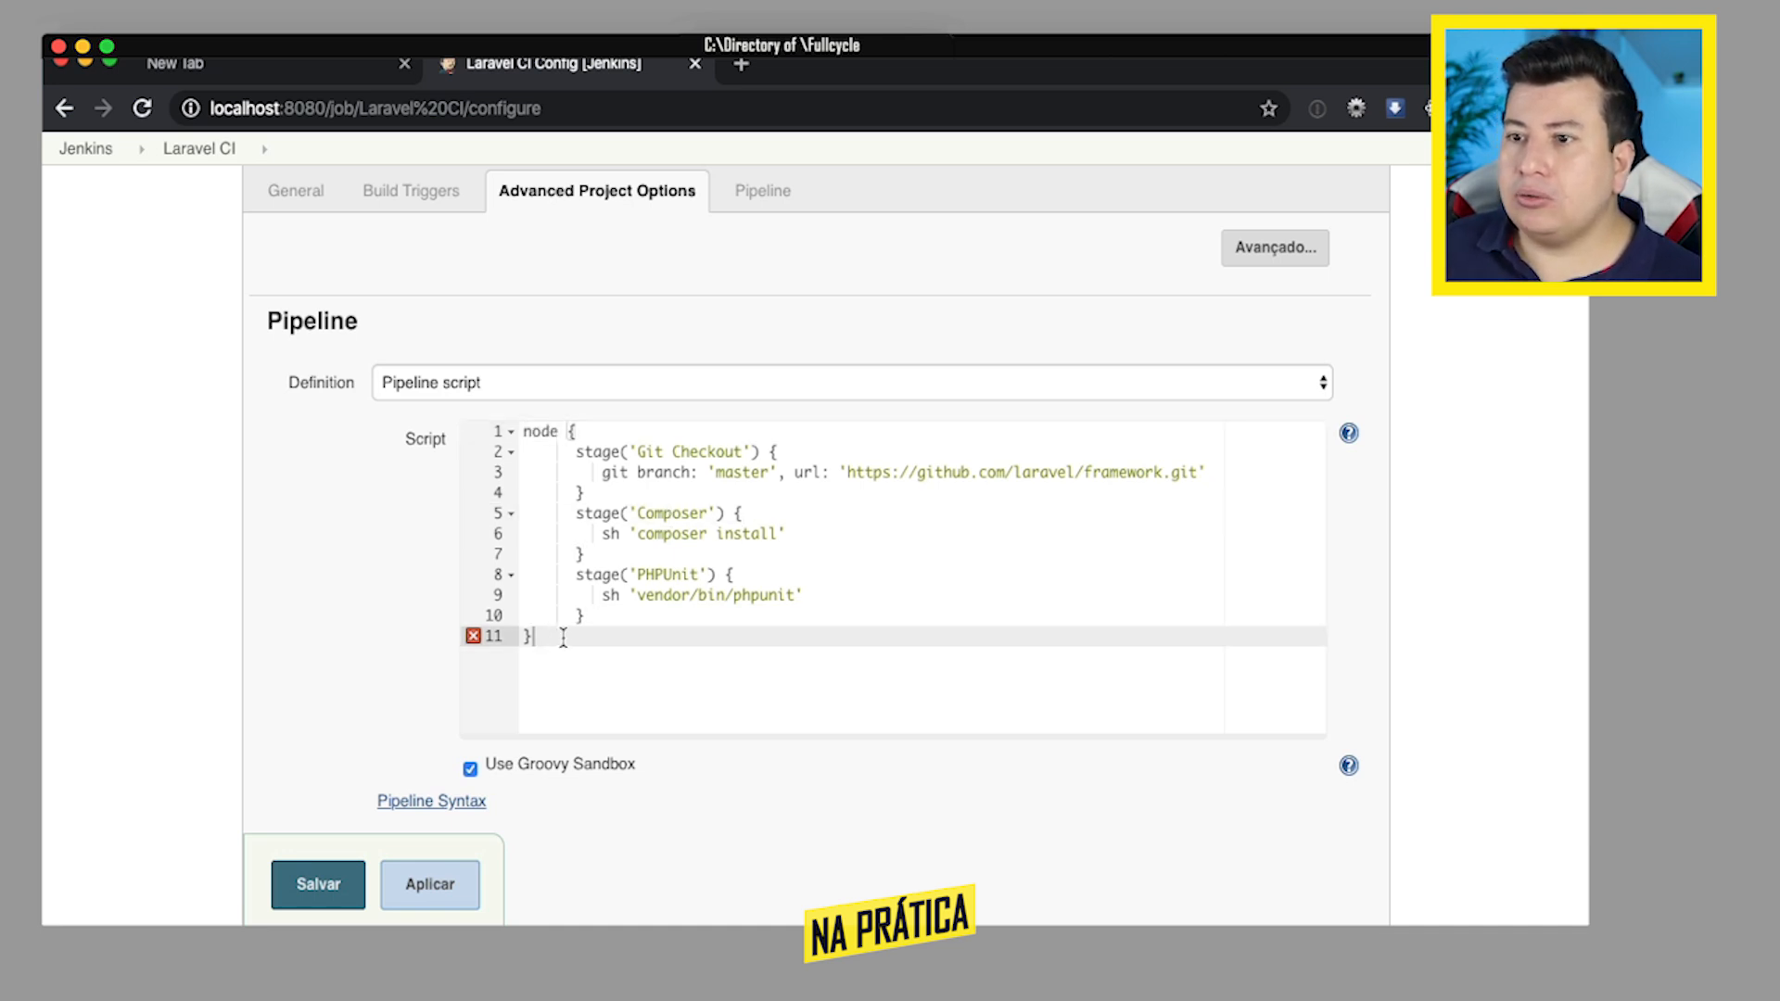
pyautogui.moveTo(472, 640)
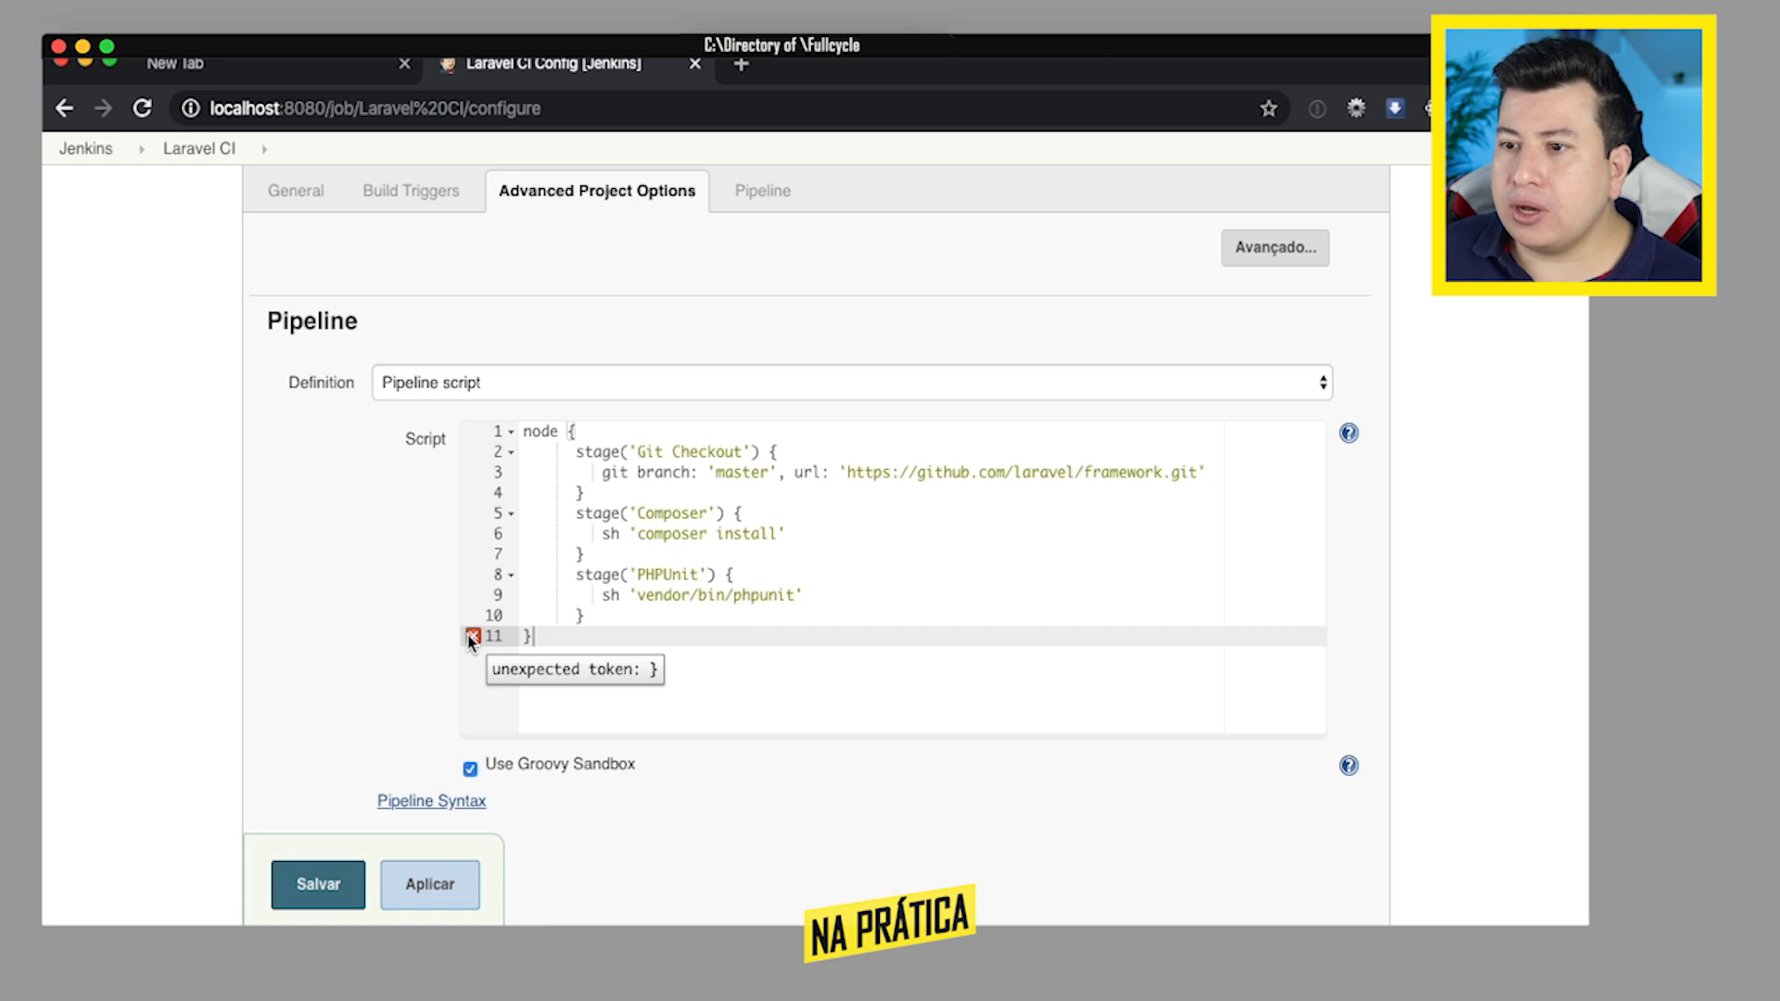
pyautogui.click(612, 618)
pyautogui.click(551, 640)
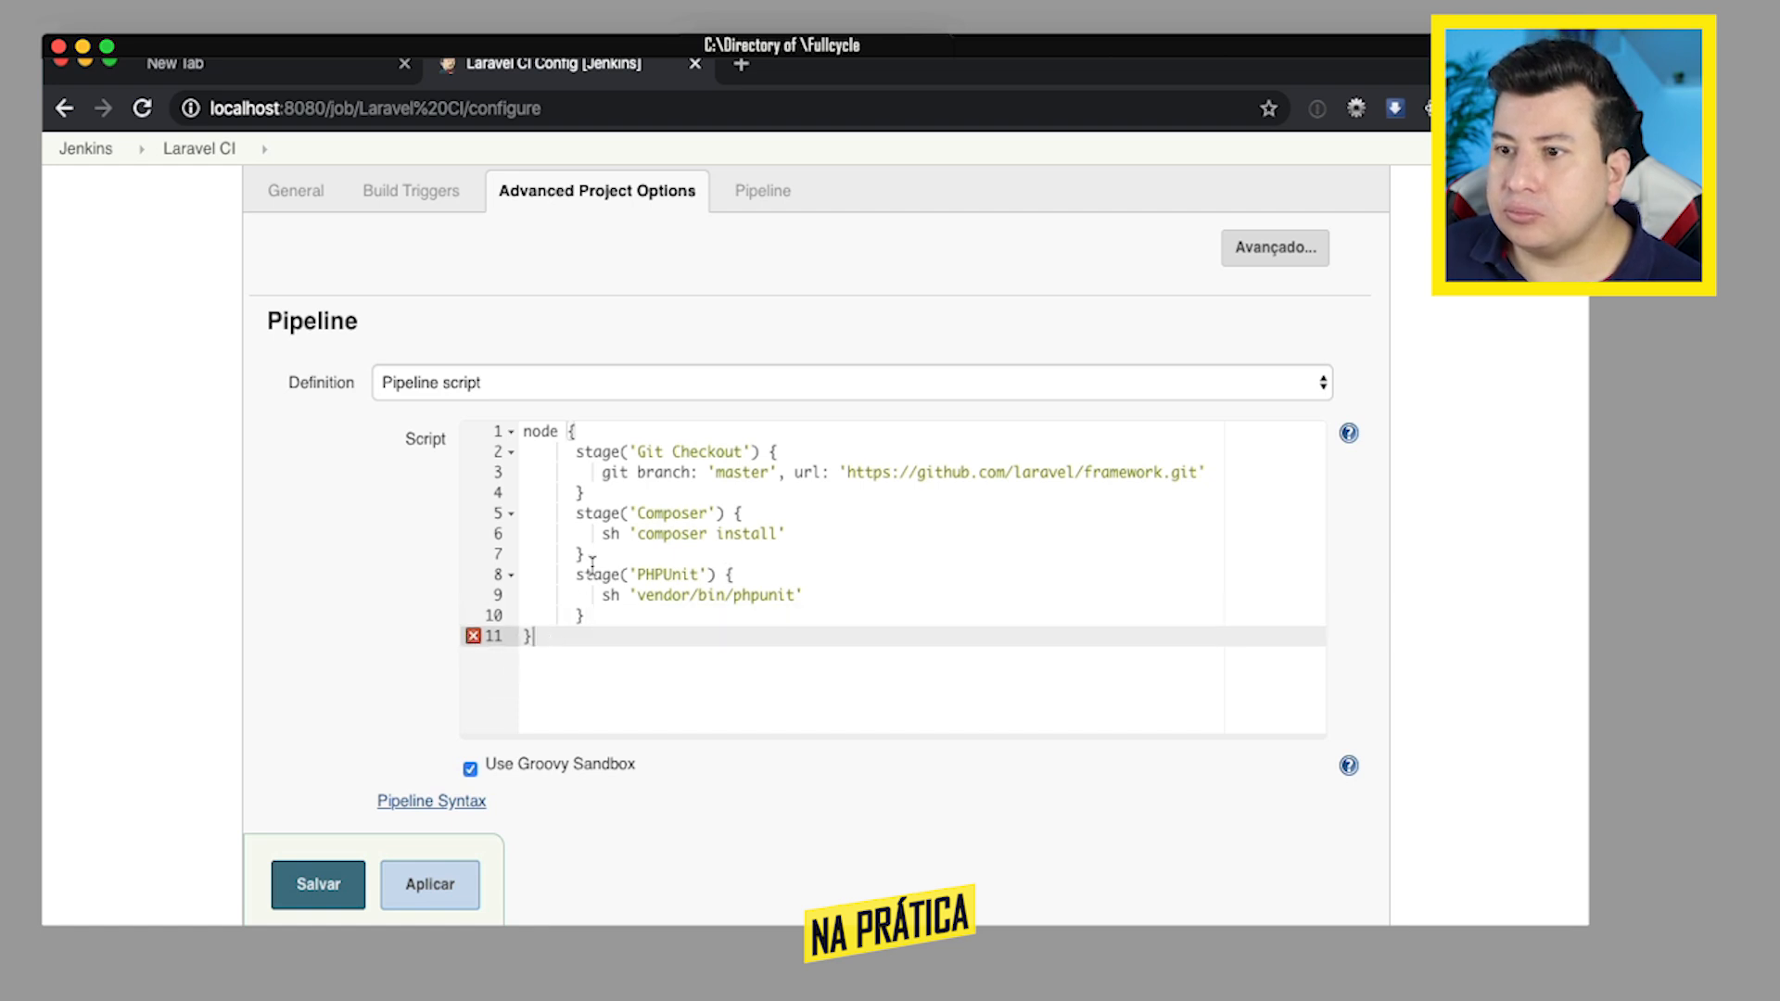
pyautogui.click(609, 491)
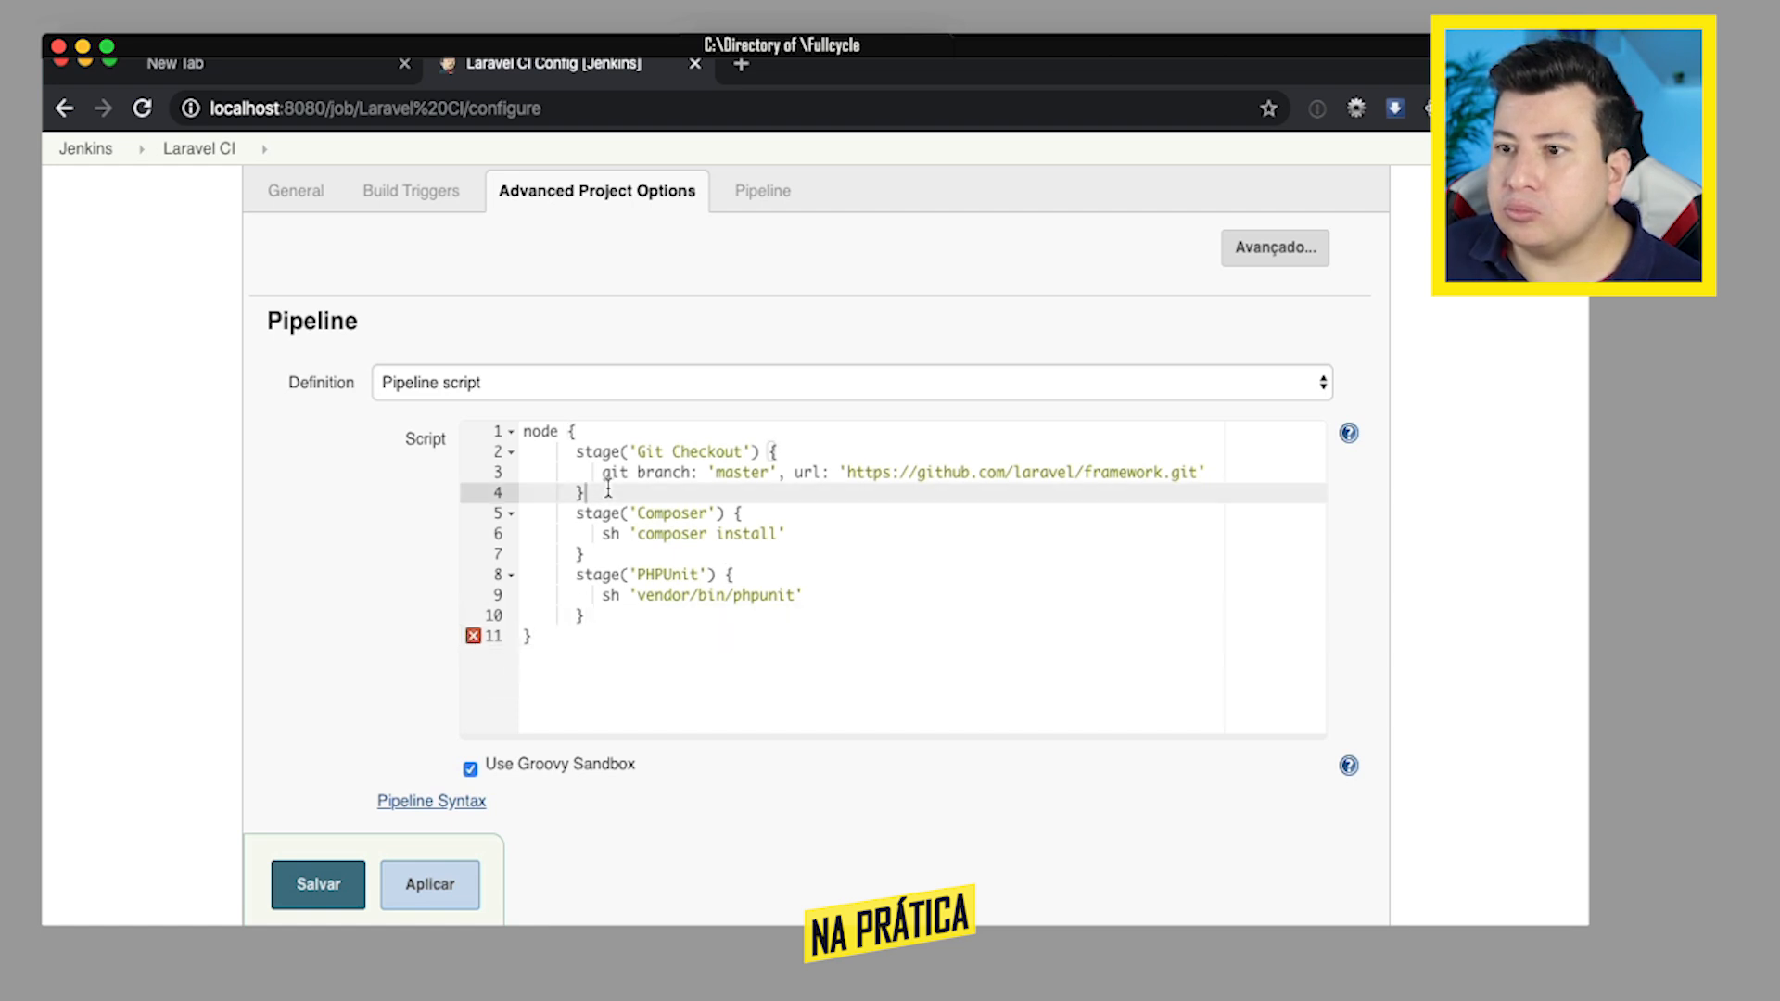
pyautogui.click(604, 575)
pyautogui.click(610, 554)
pyautogui.click(600, 616)
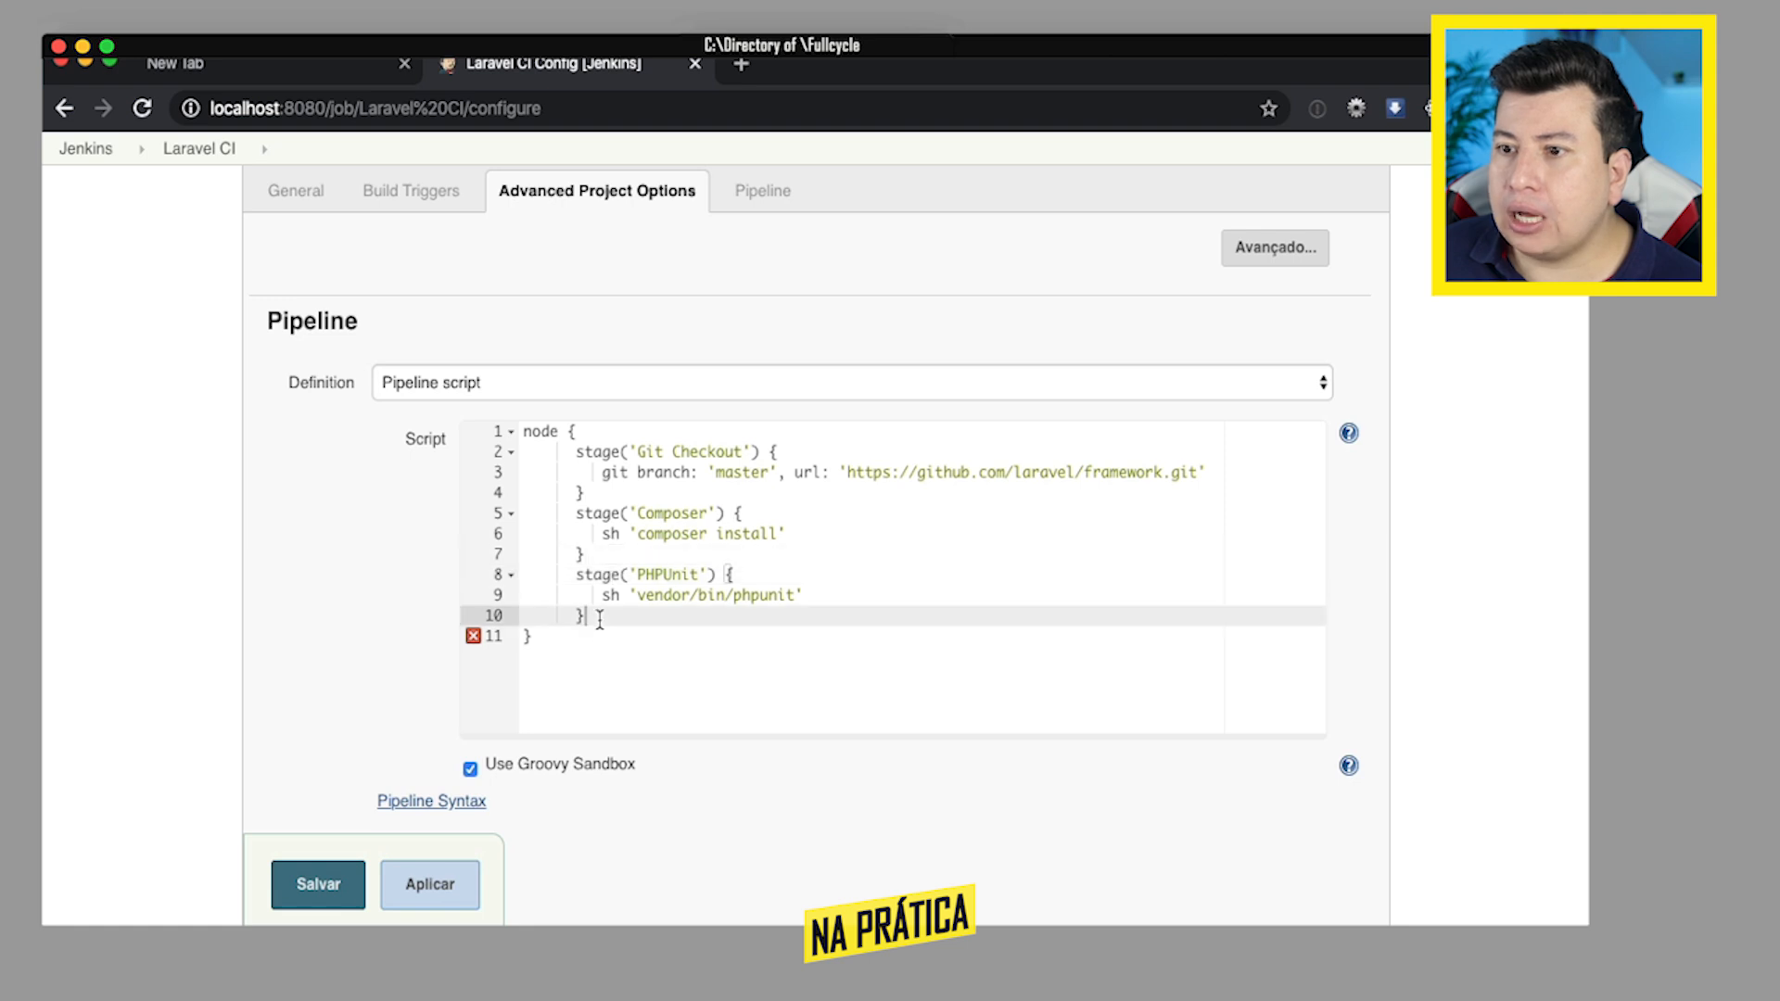
pyautogui.click(546, 633)
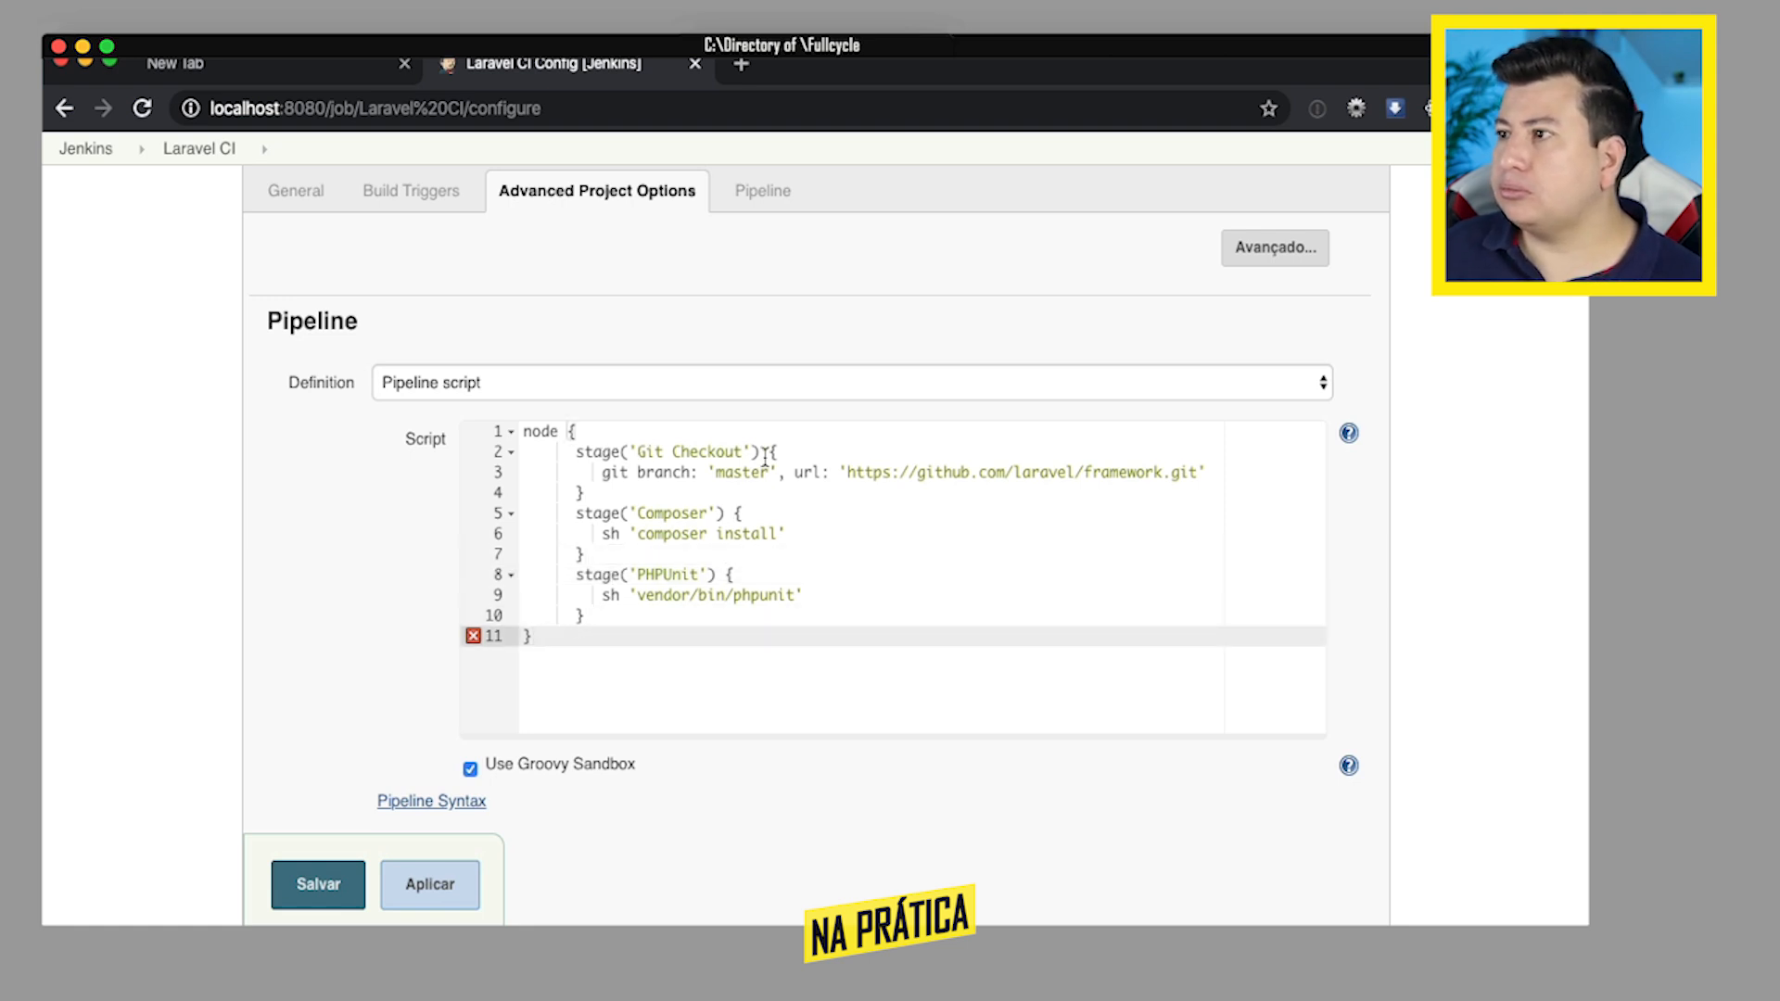
# - Save the job configuration and run a new build of Laravel CI
pyautogui.click(313, 890)
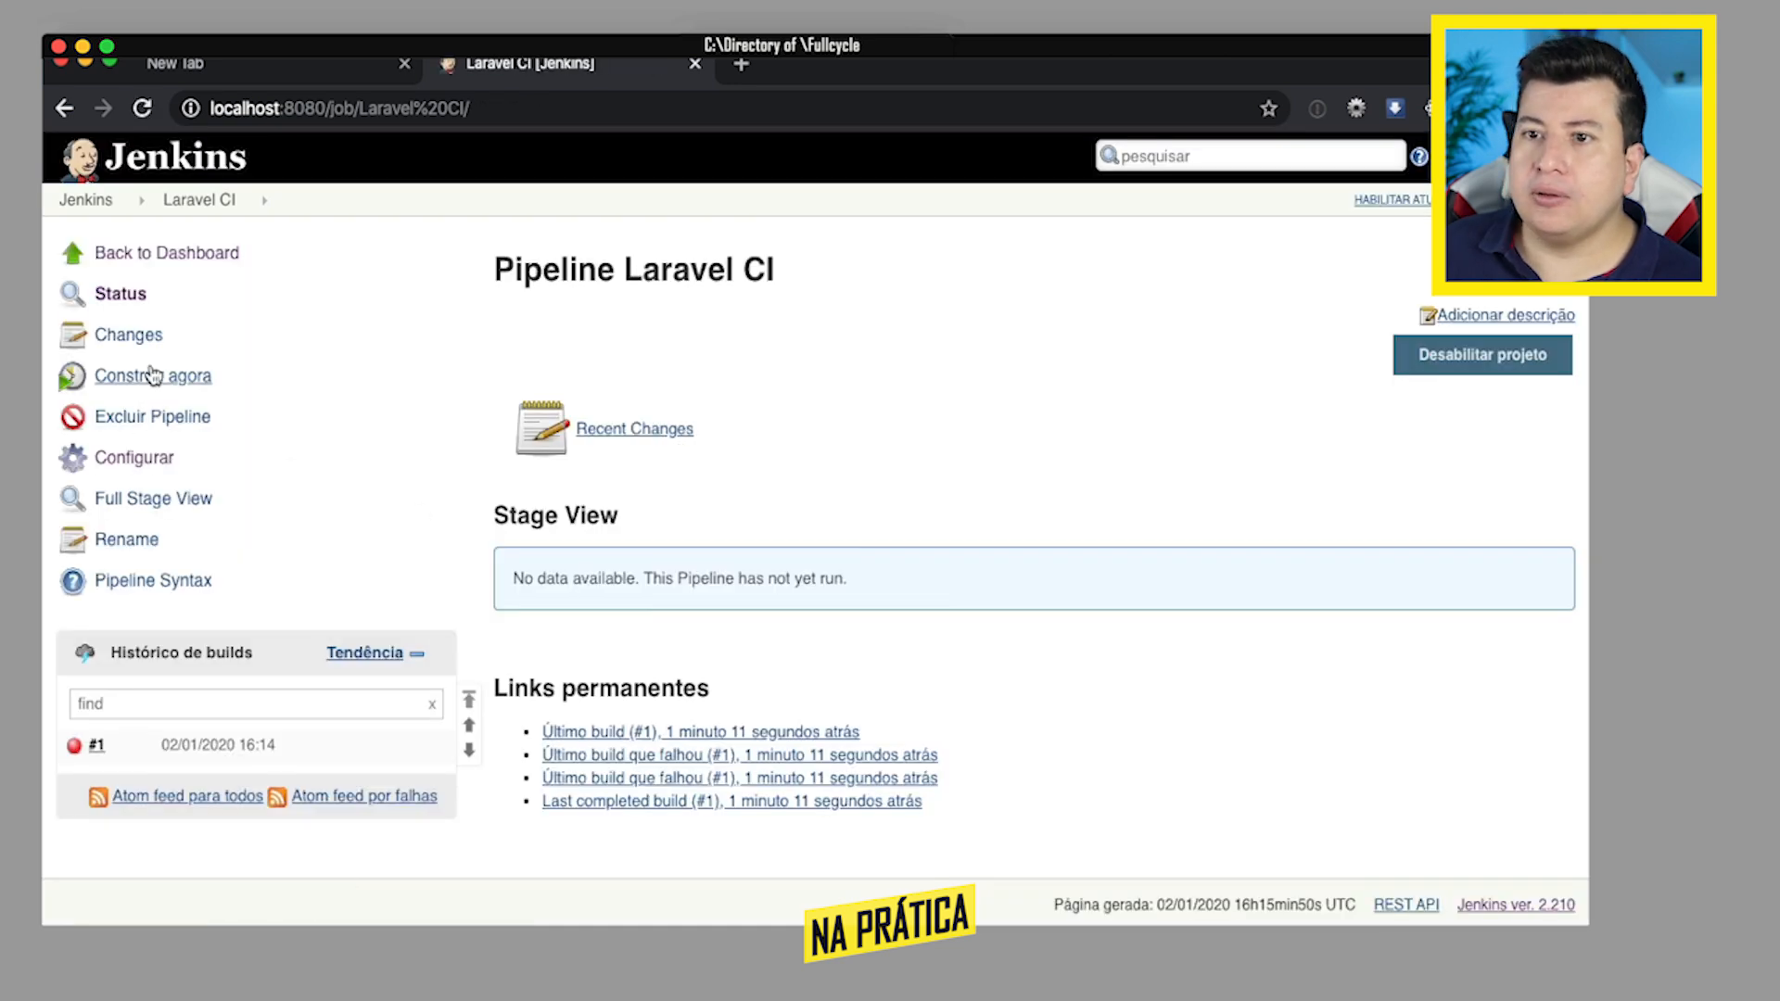
pyautogui.click(154, 379)
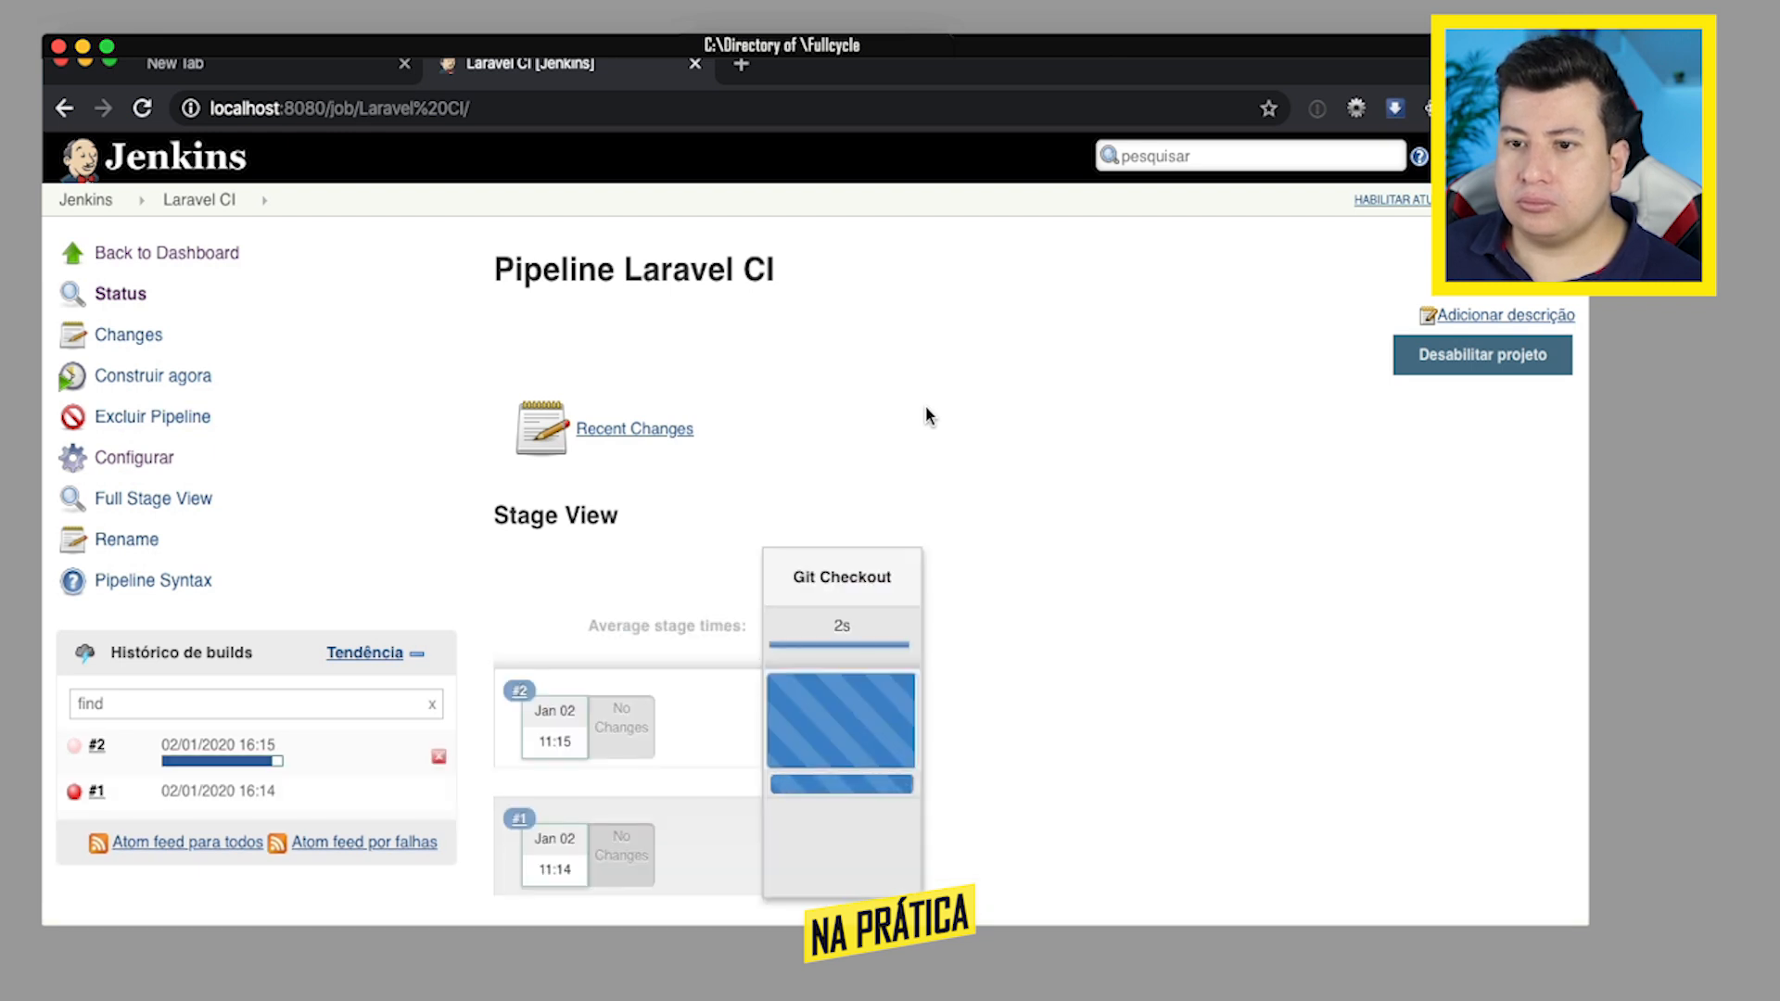
# - Follow build #2 in the stage view and check the Git Checkout stage's logs while the repository is being cloned
pyautogui.scroll(-3, 1090, 443)
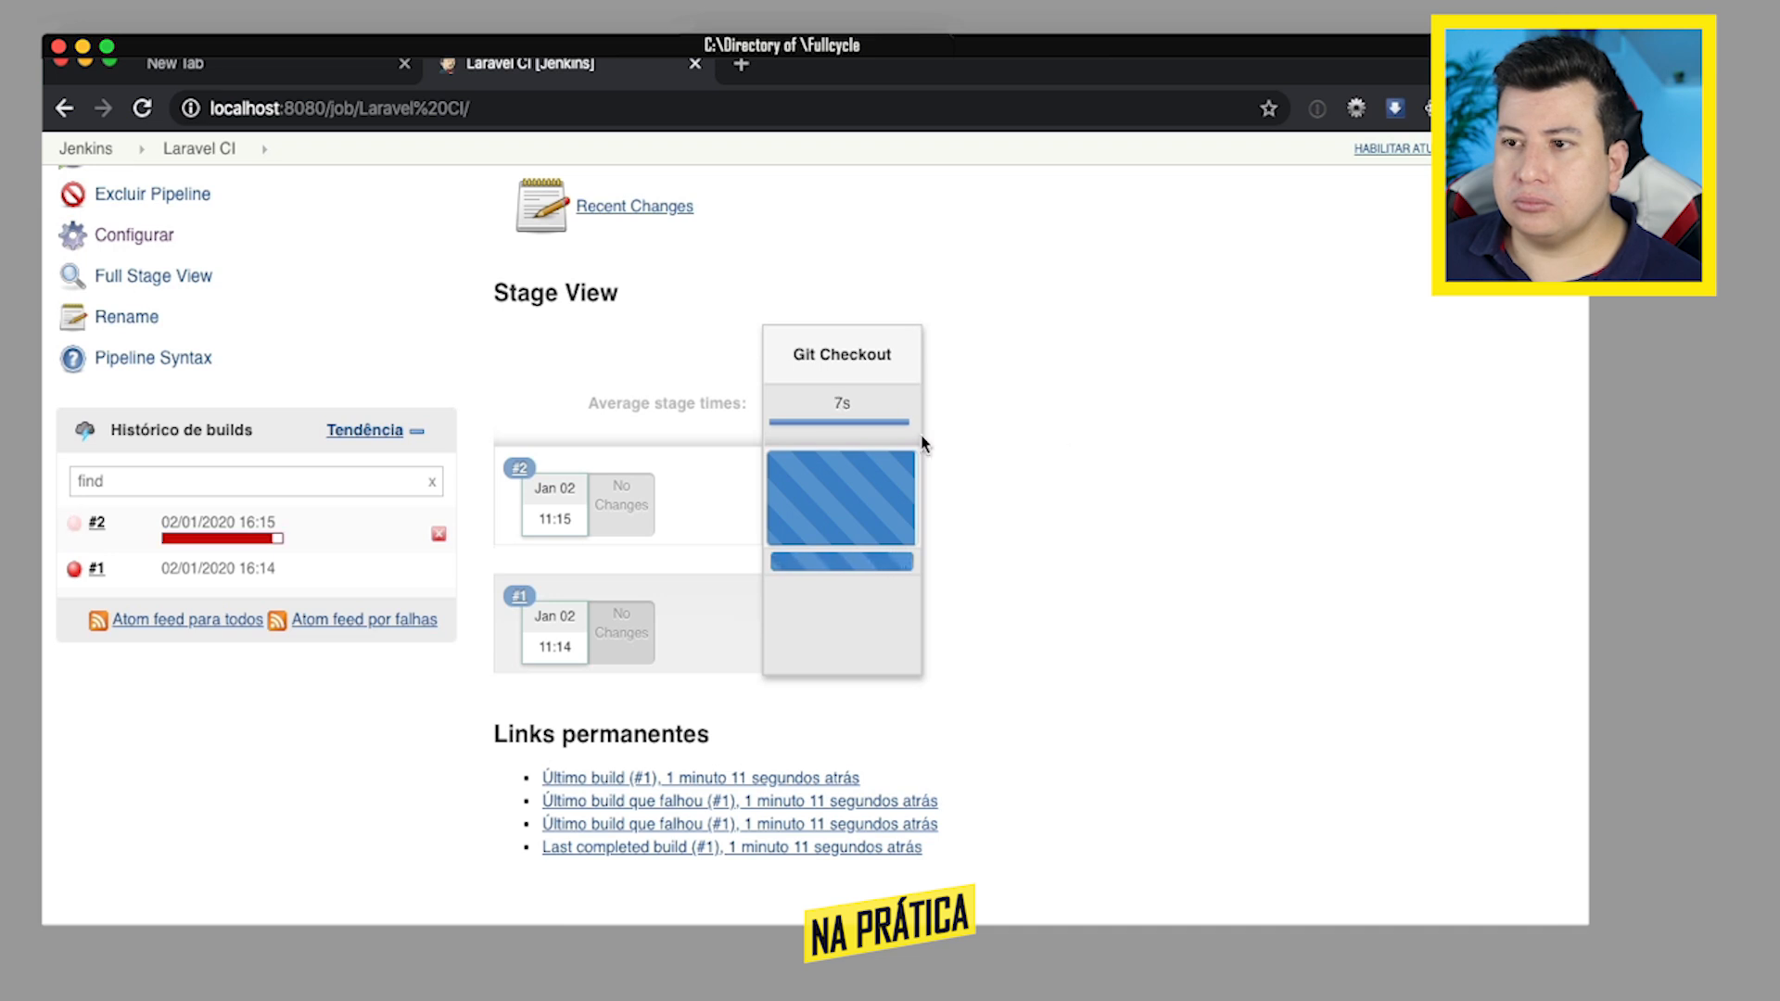
pyautogui.moveTo(846, 478)
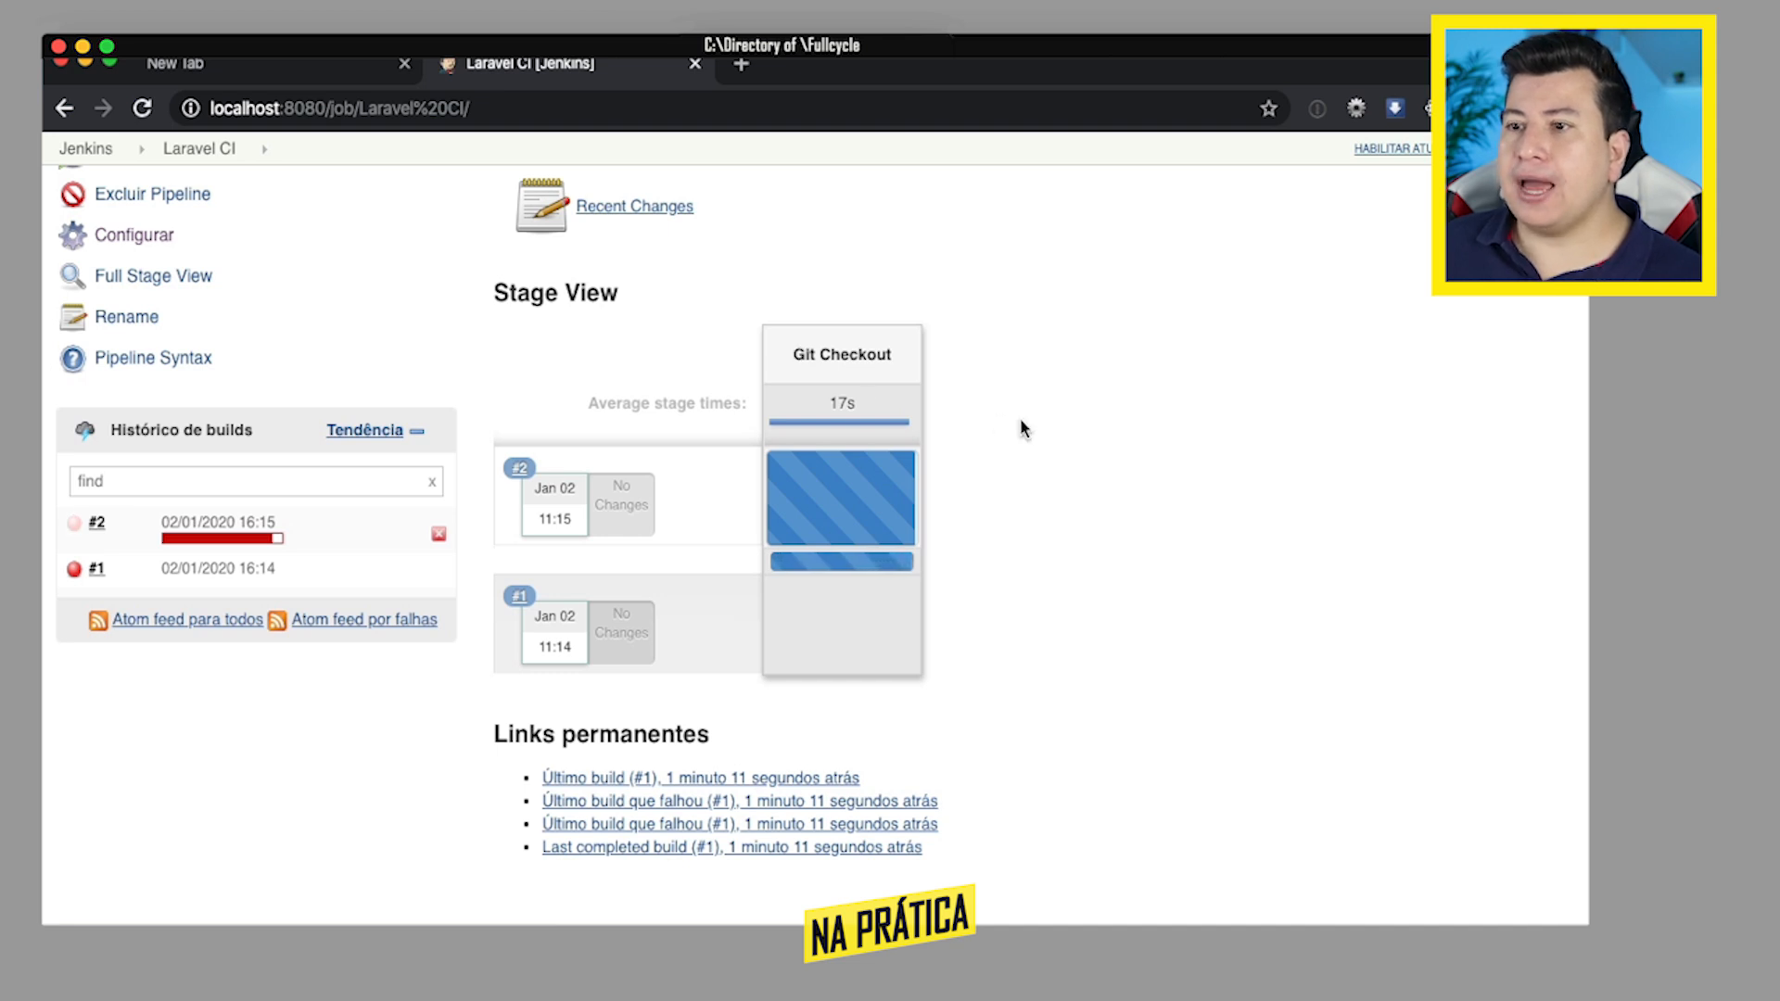
pyautogui.scroll(2, 1020, 419)
pyautogui.scroll(2, 1020, 420)
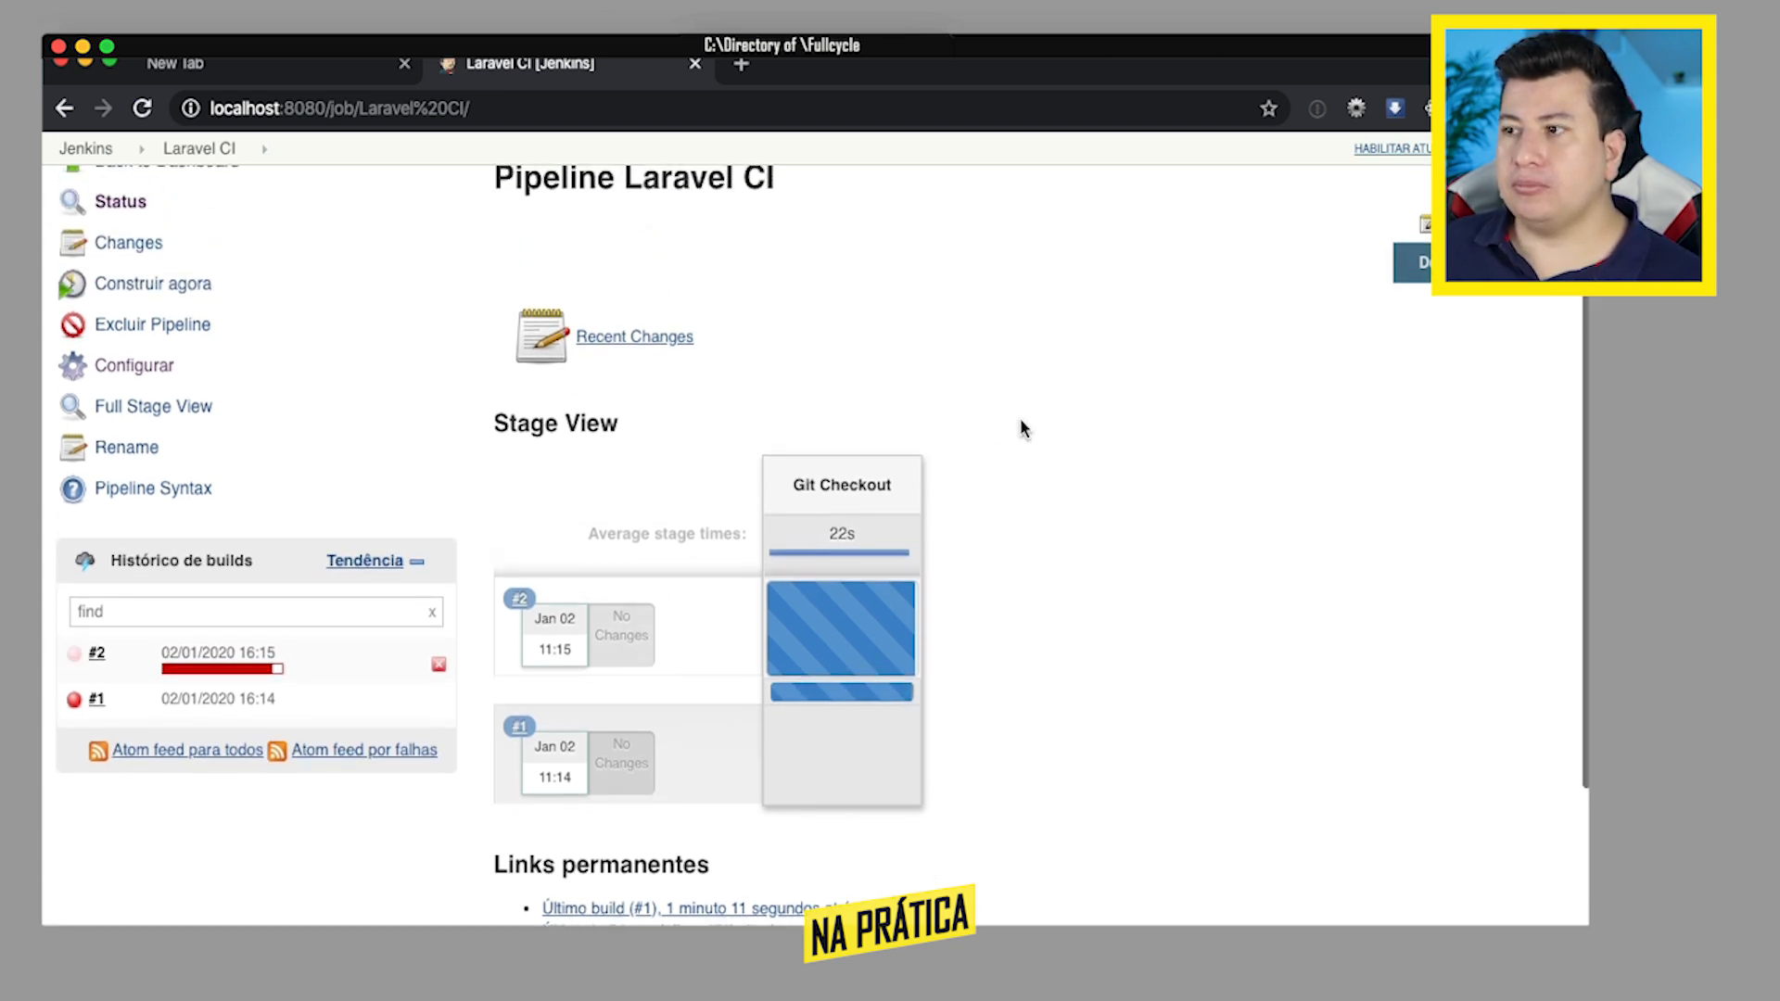
pyautogui.scroll(-3, 1020, 420)
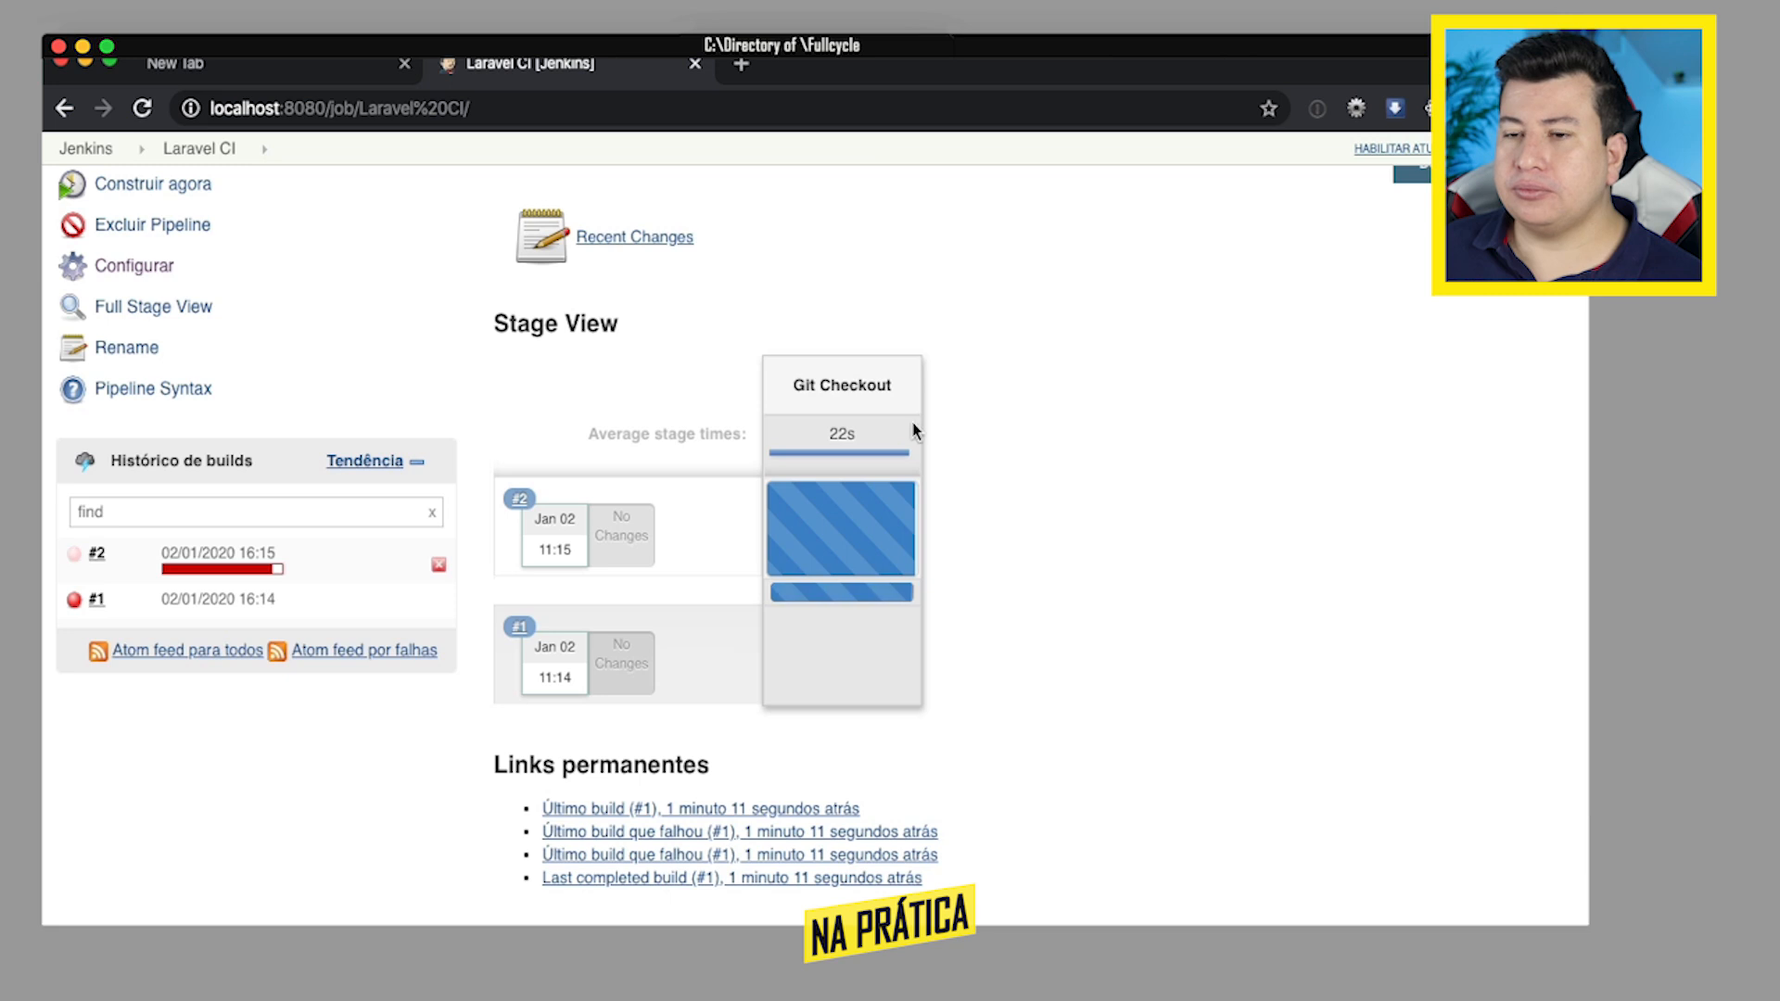
pyautogui.moveTo(249, 574)
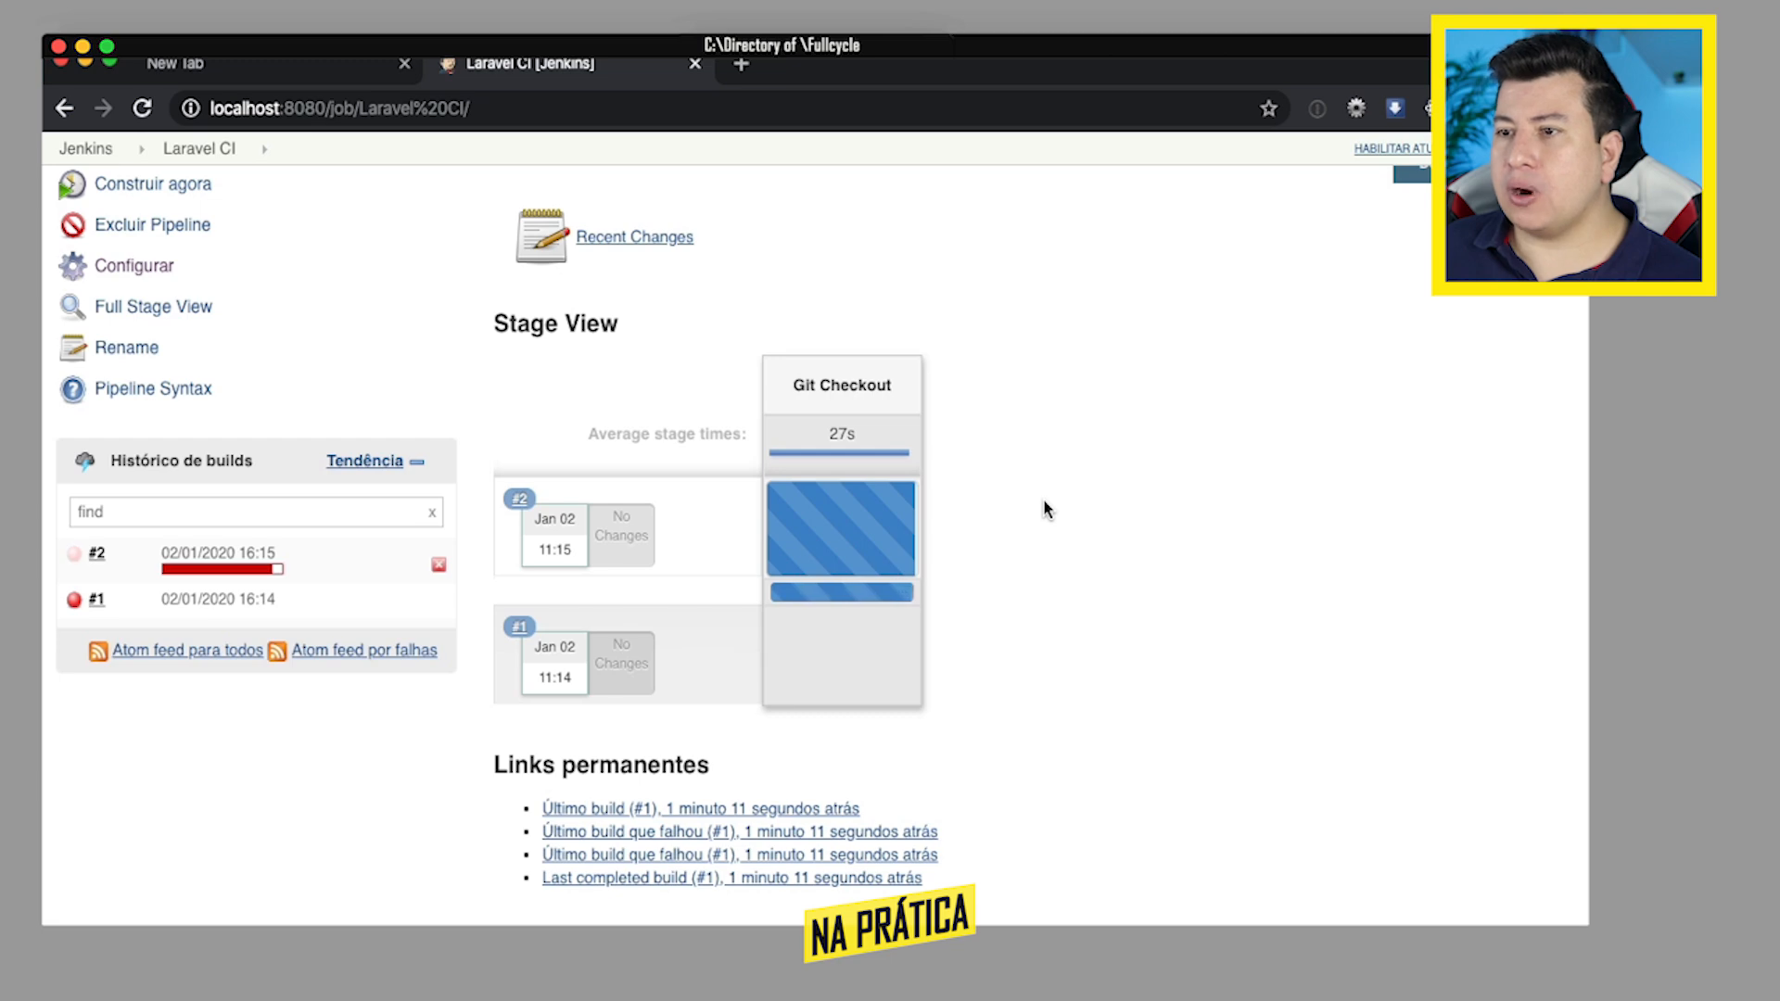
pyautogui.moveTo(862, 528)
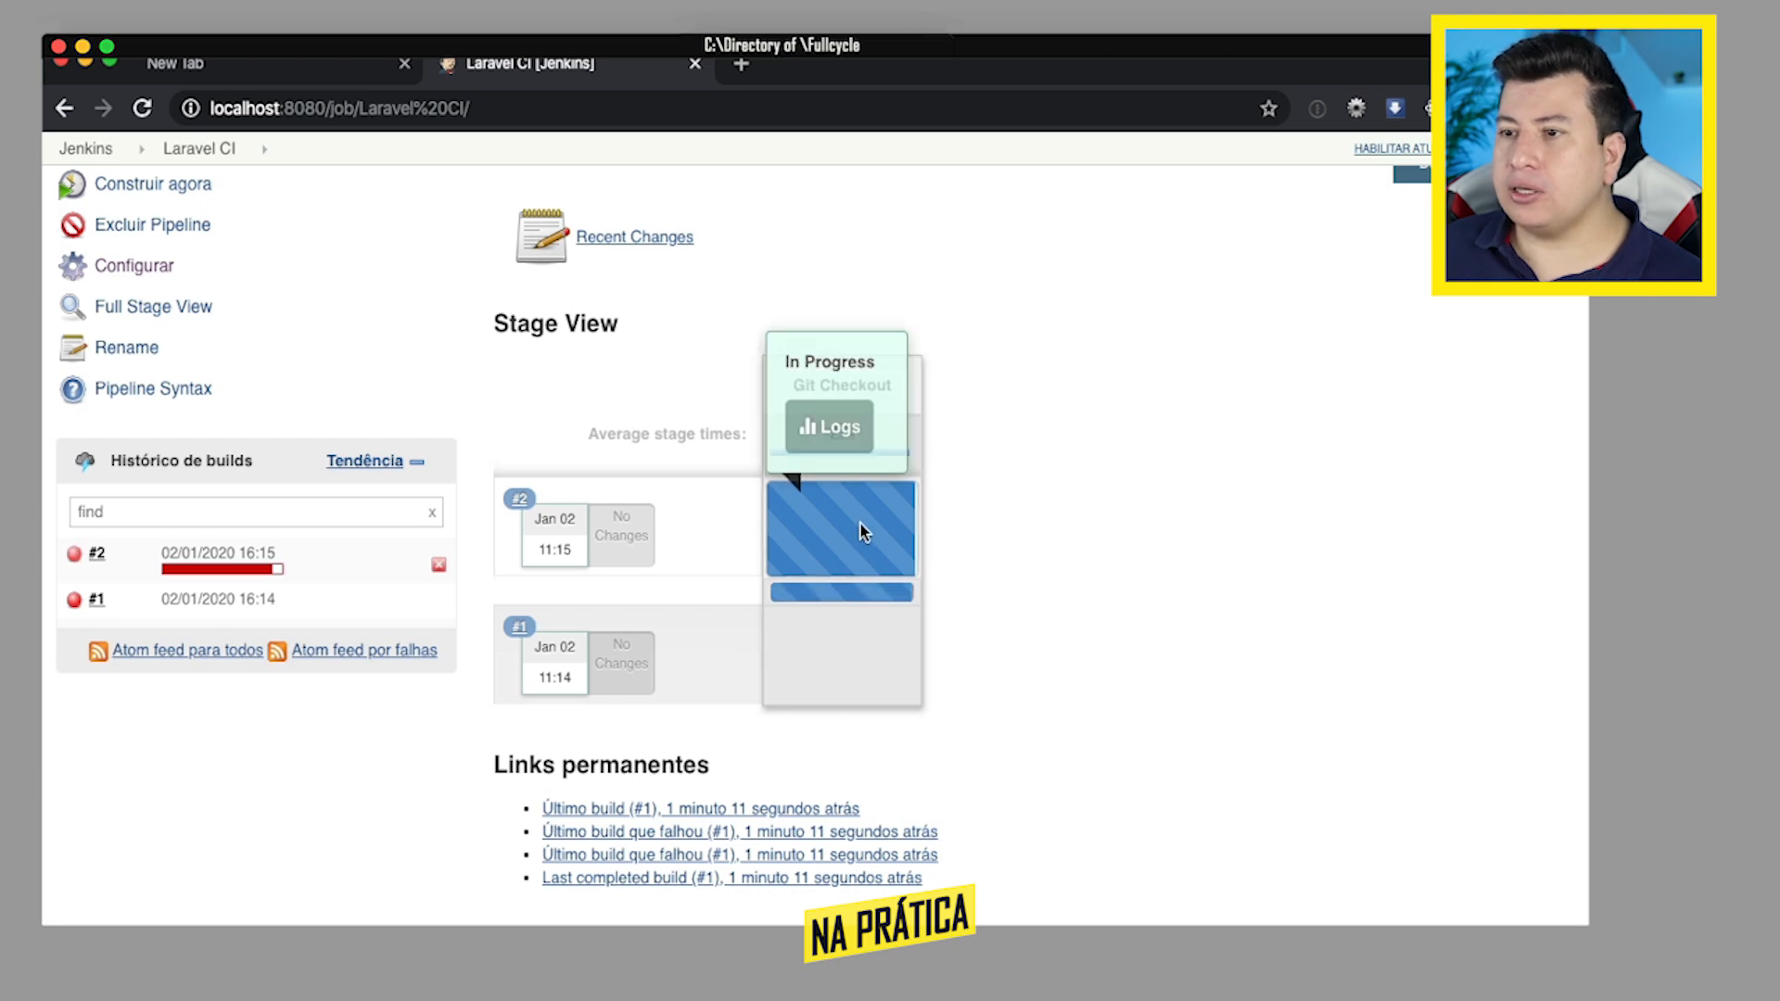
pyautogui.click(832, 427)
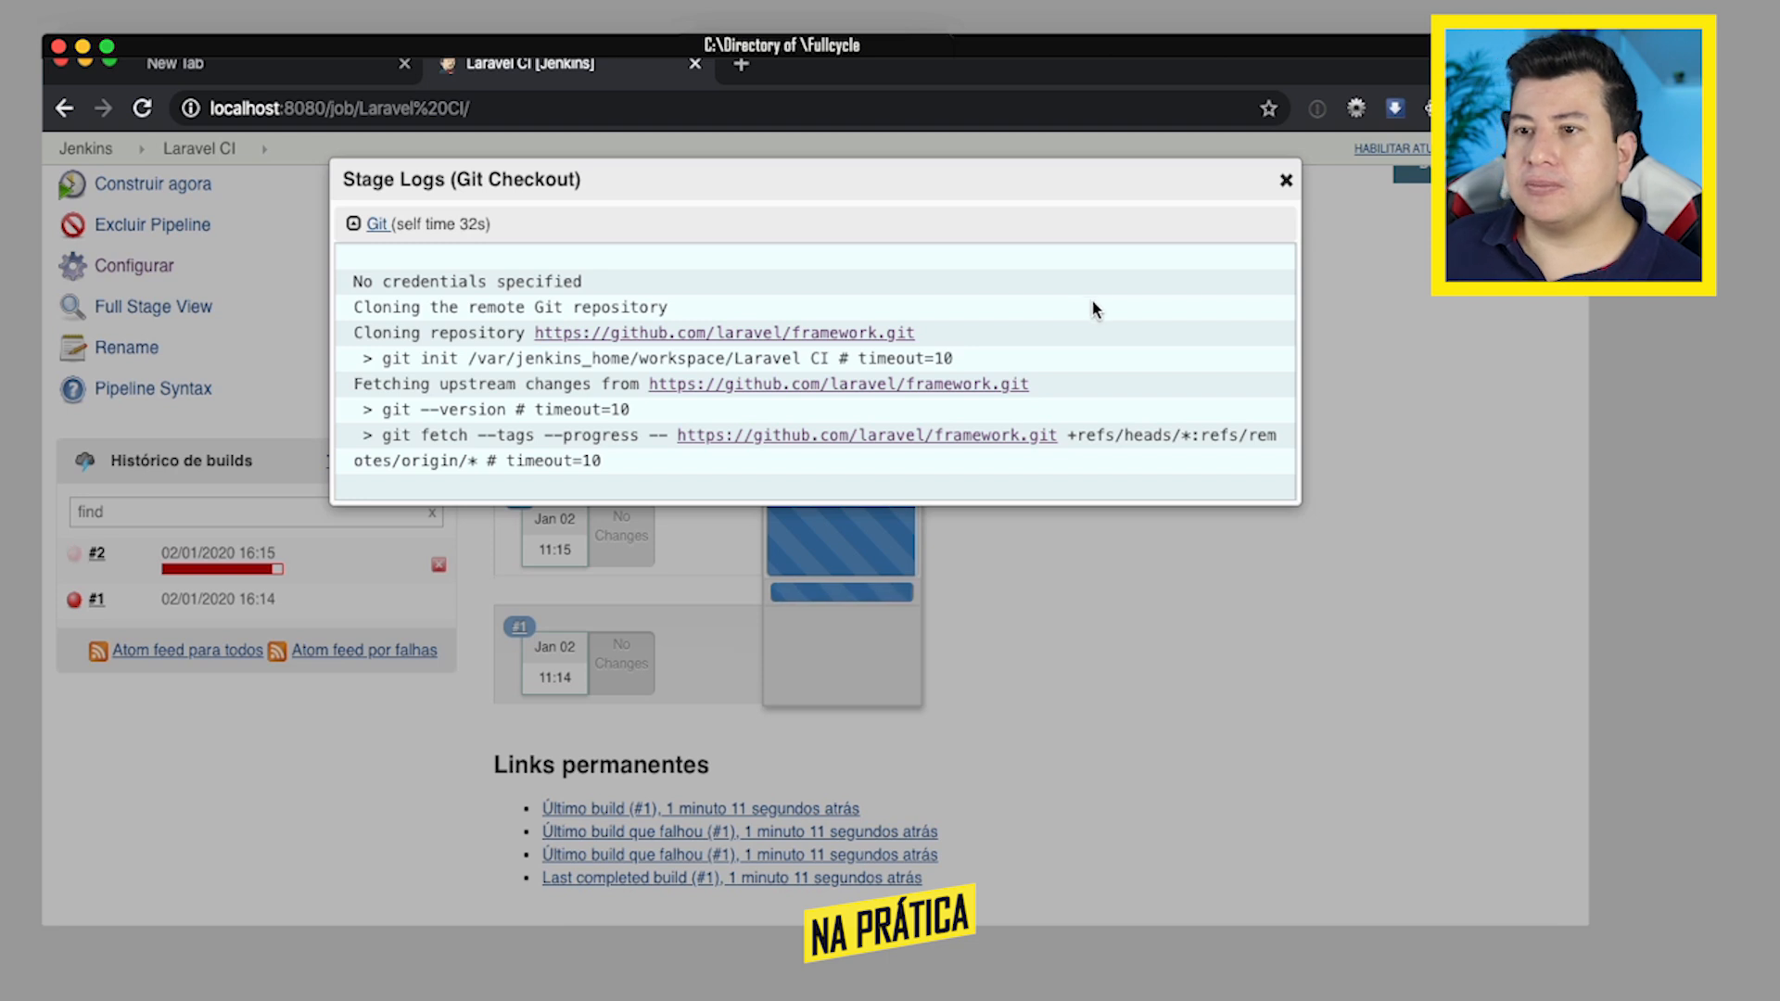
pyautogui.scroll(-2, 1094, 304)
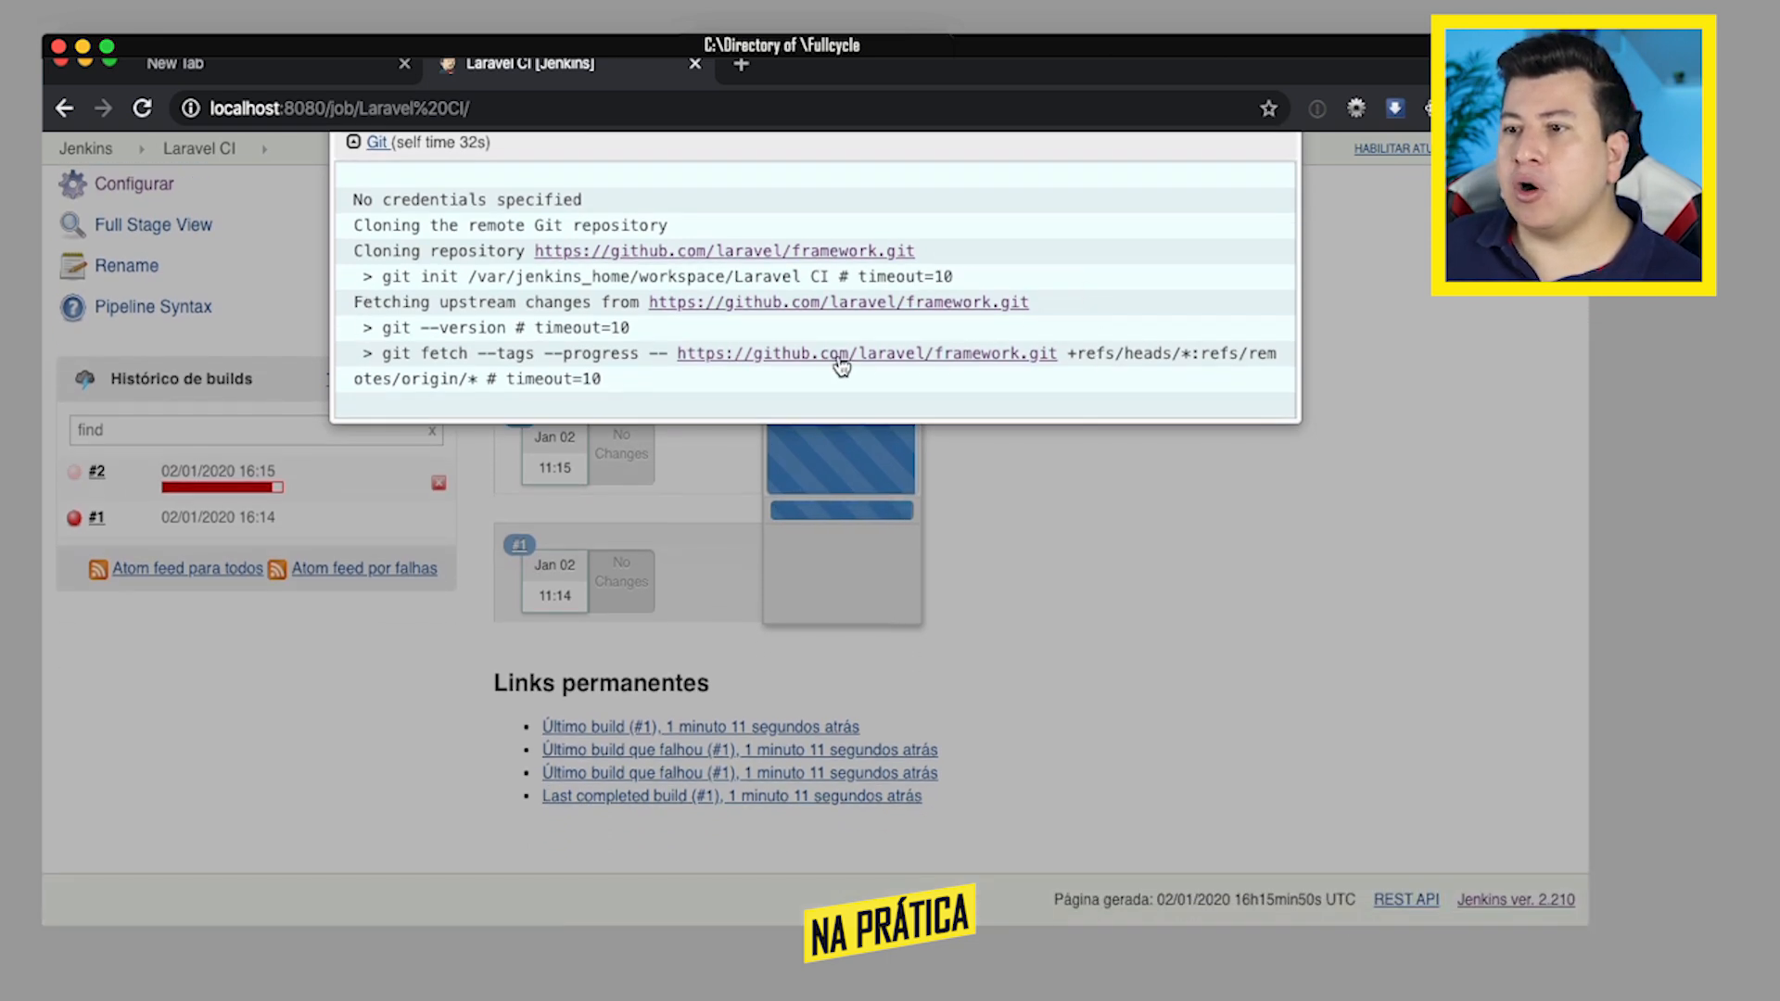
pyautogui.scroll(5, 1158, 270)
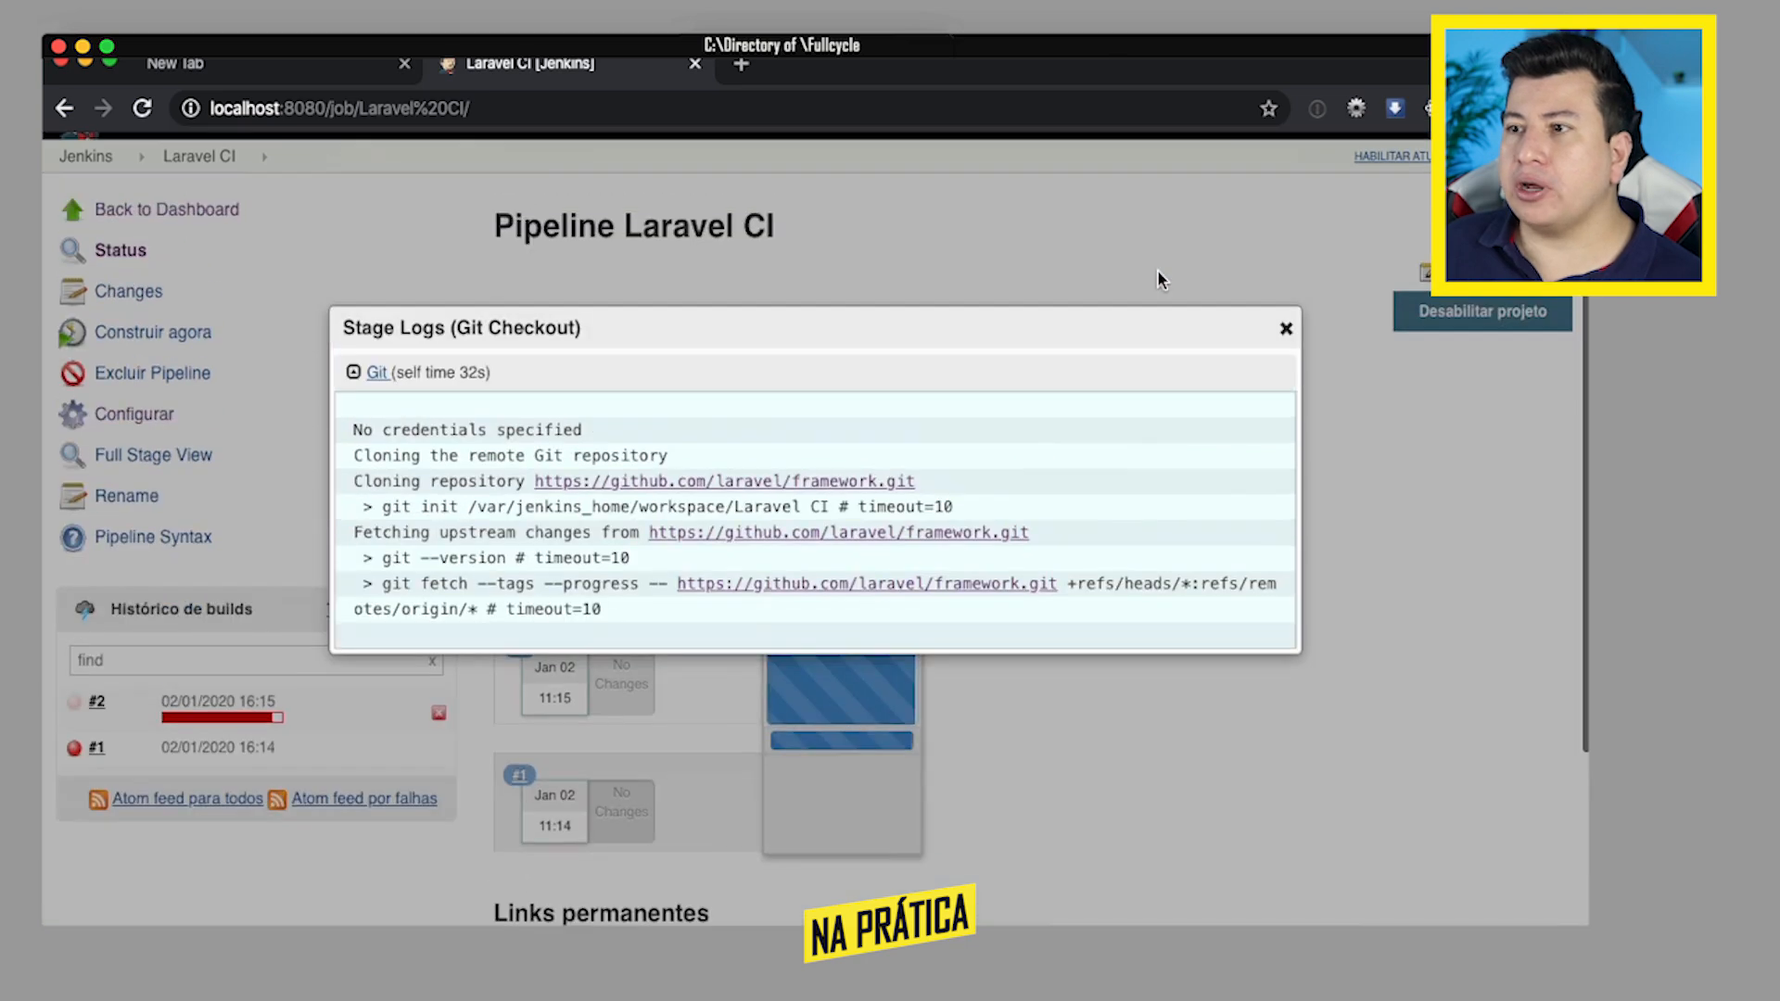
pyautogui.click(1286, 344)
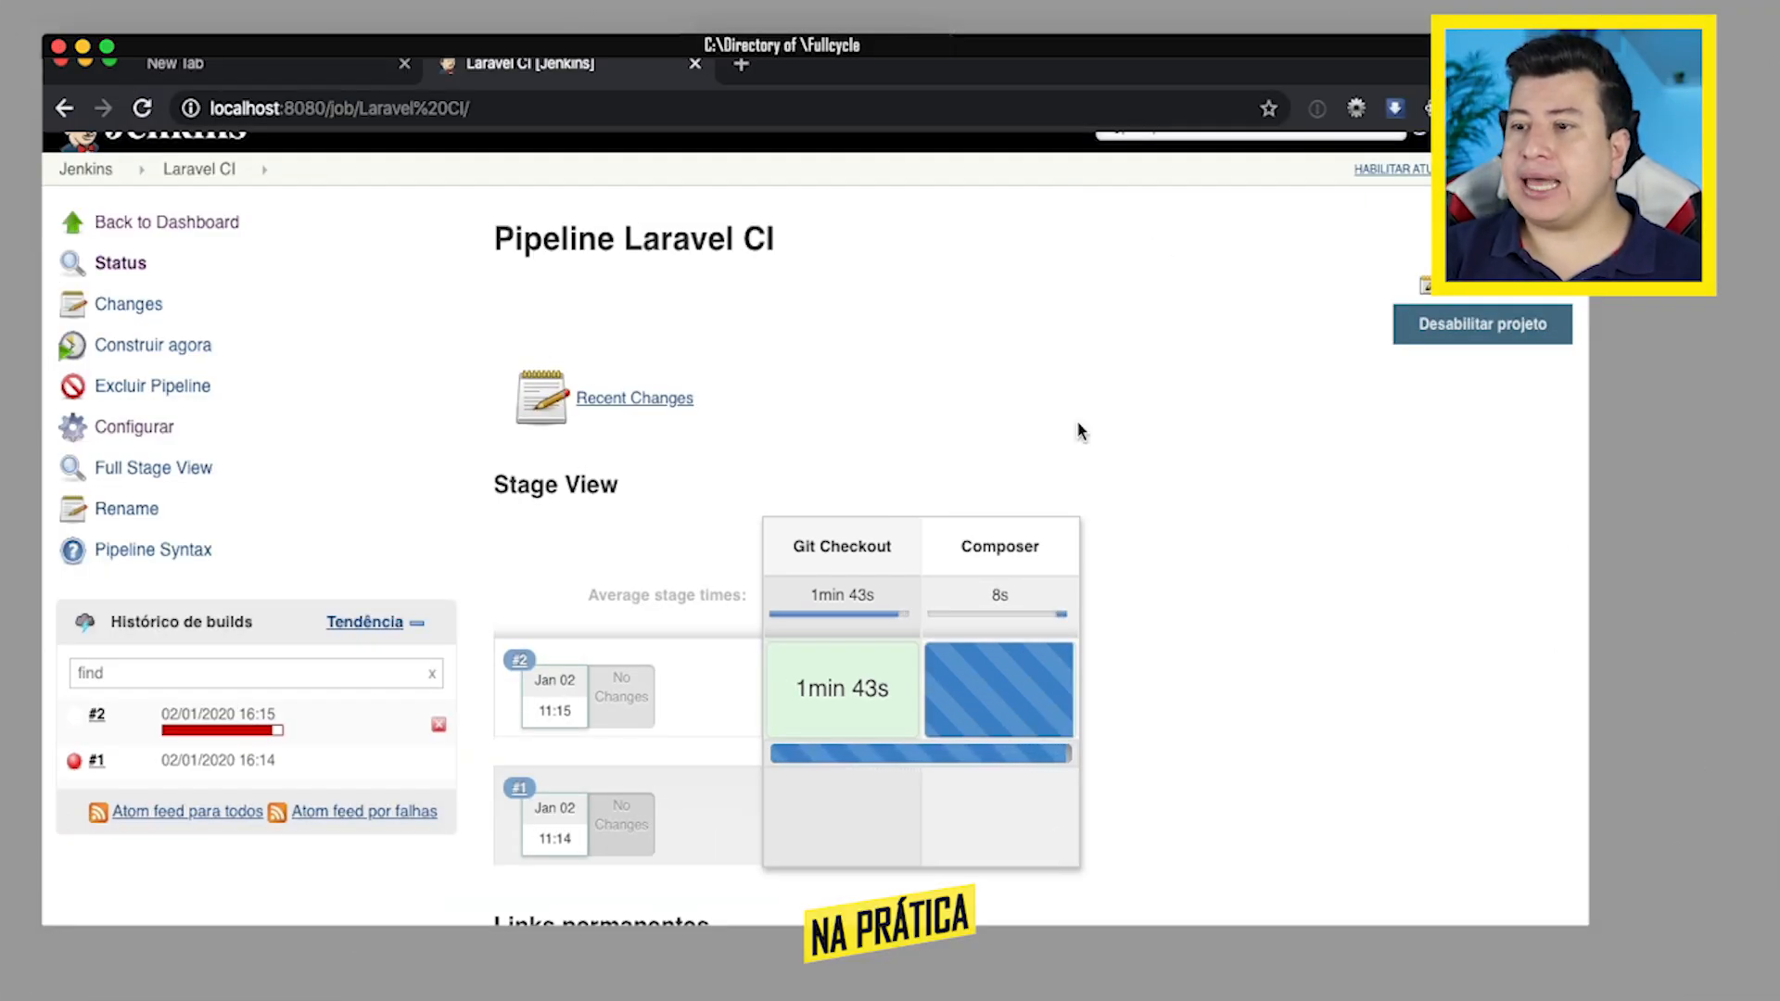
# - Read the completed Git Checkout stage's logs of build #2 through to the last line and close them
pyautogui.moveTo(837, 691)
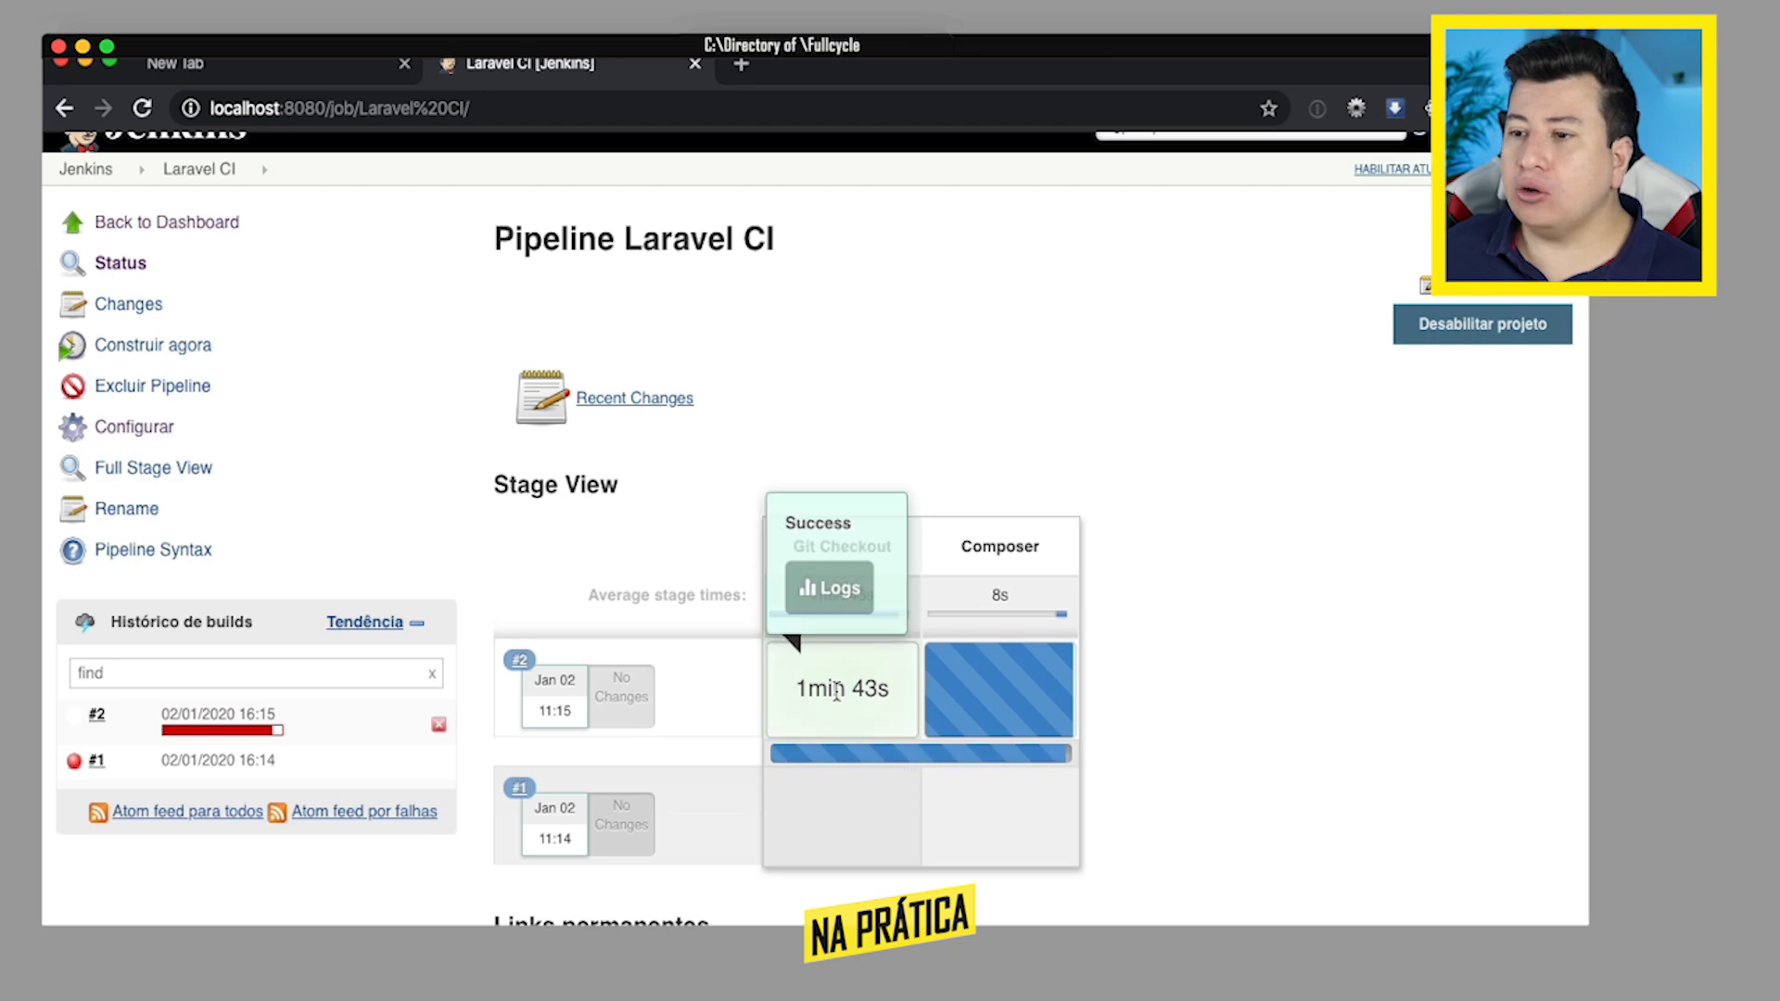
pyautogui.click(828, 588)
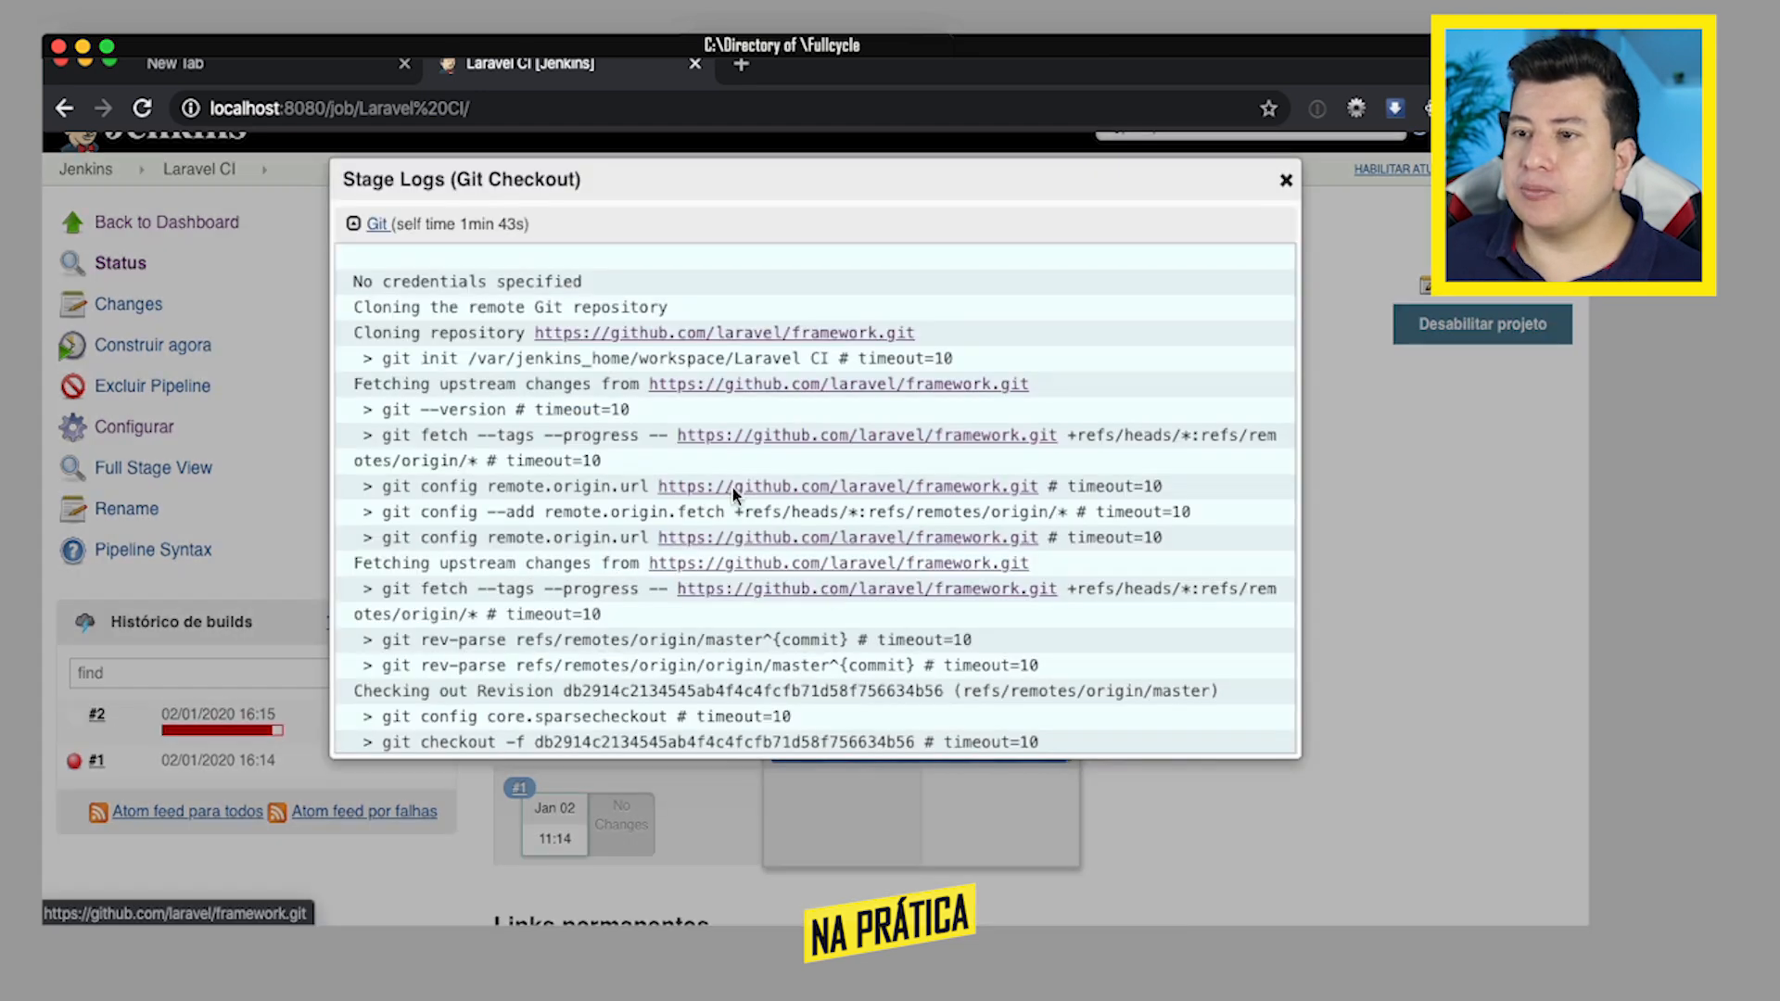
pyautogui.scroll(-3, 649, 538)
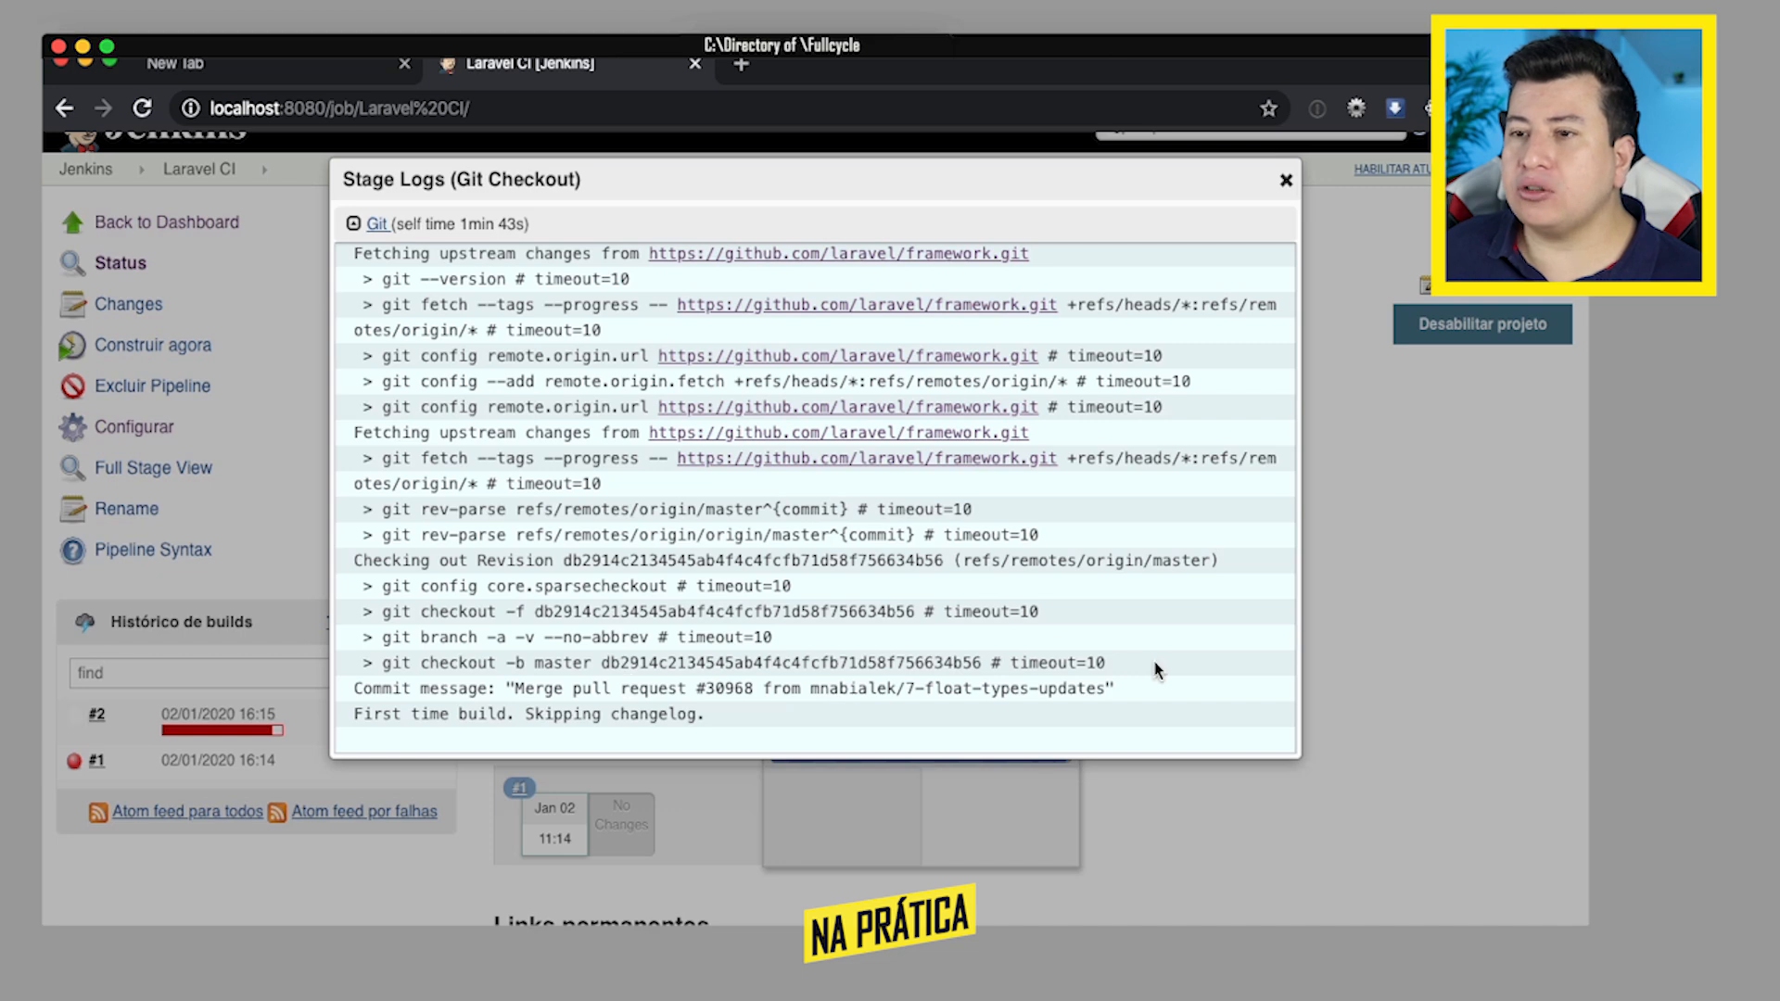
pyautogui.click(1287, 182)
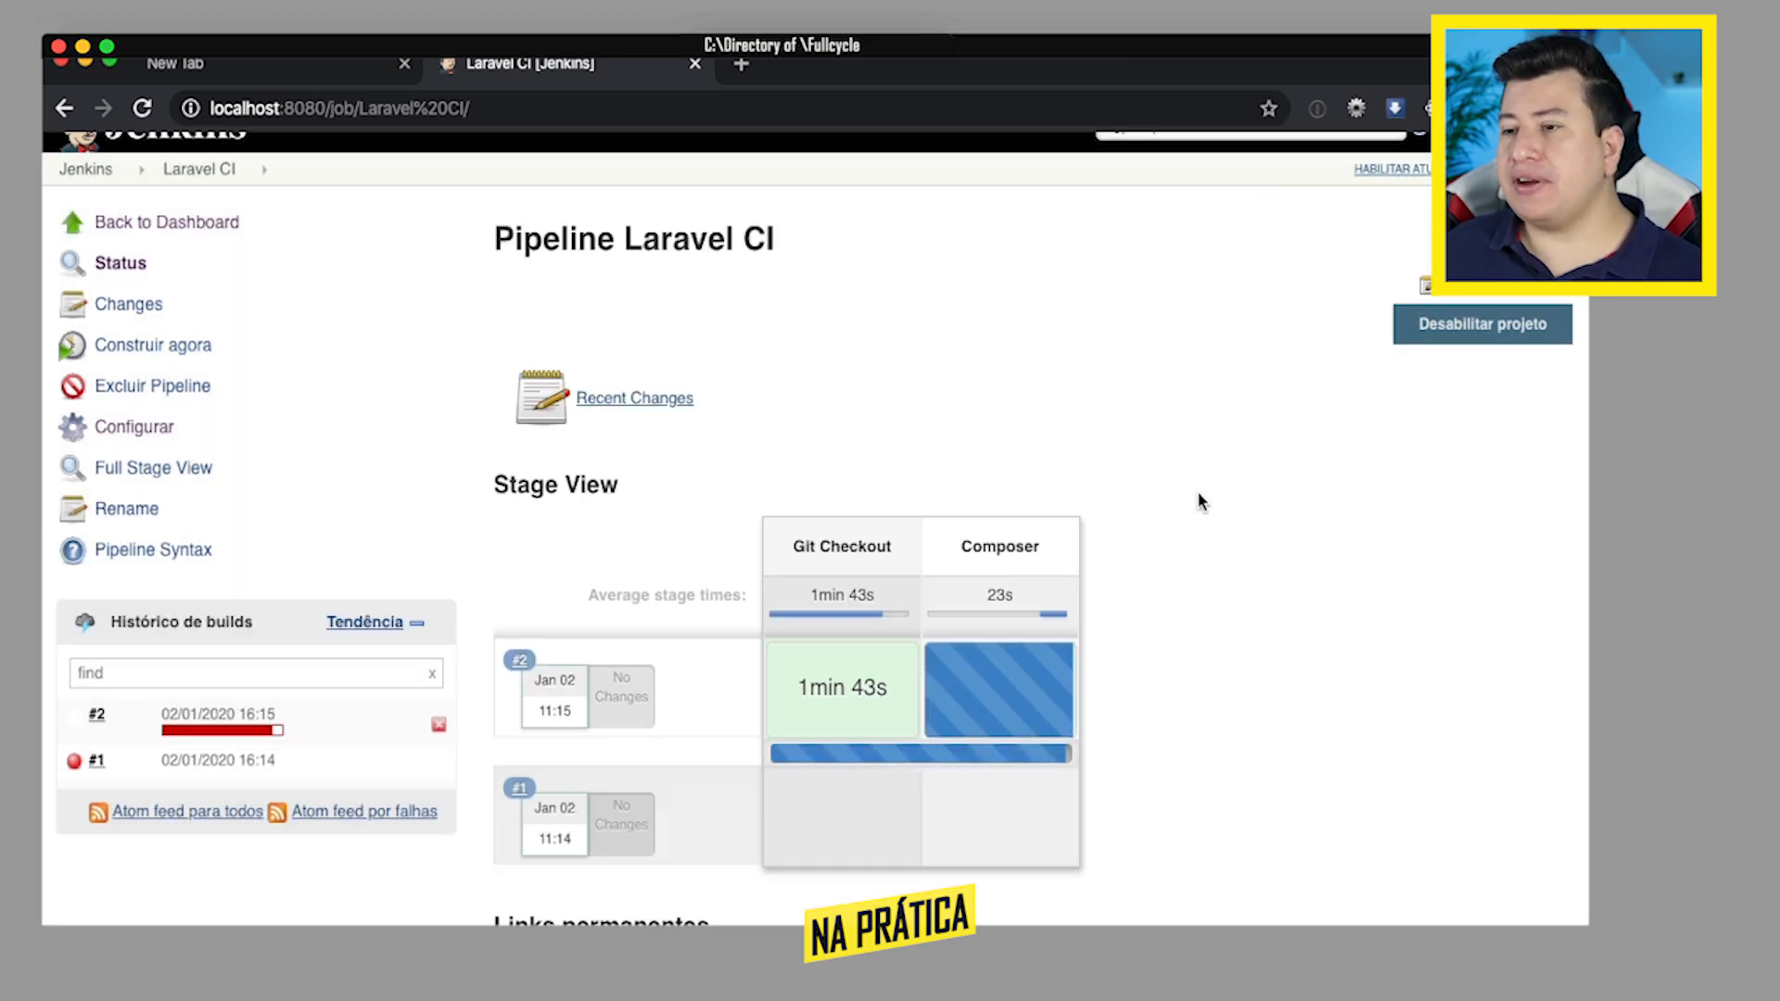
# - Check the Composer stage's logs of build #2 while composer install is still running
pyautogui.moveTo(992, 698)
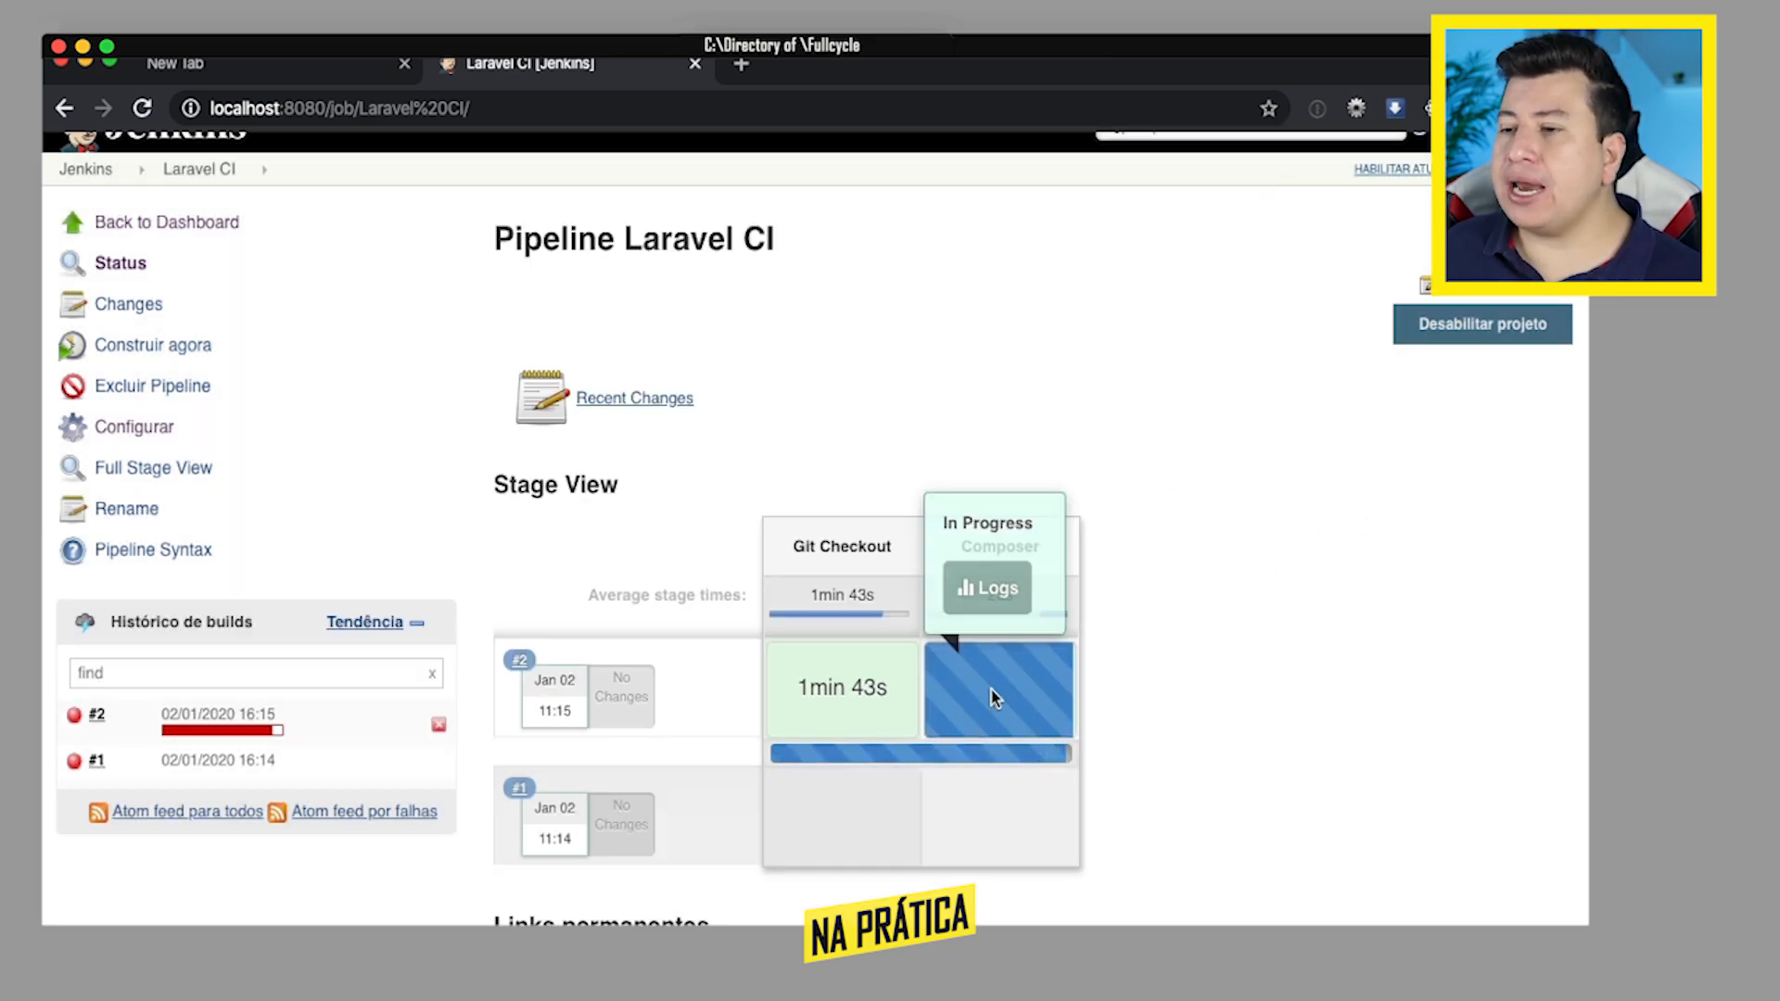
pyautogui.click(987, 588)
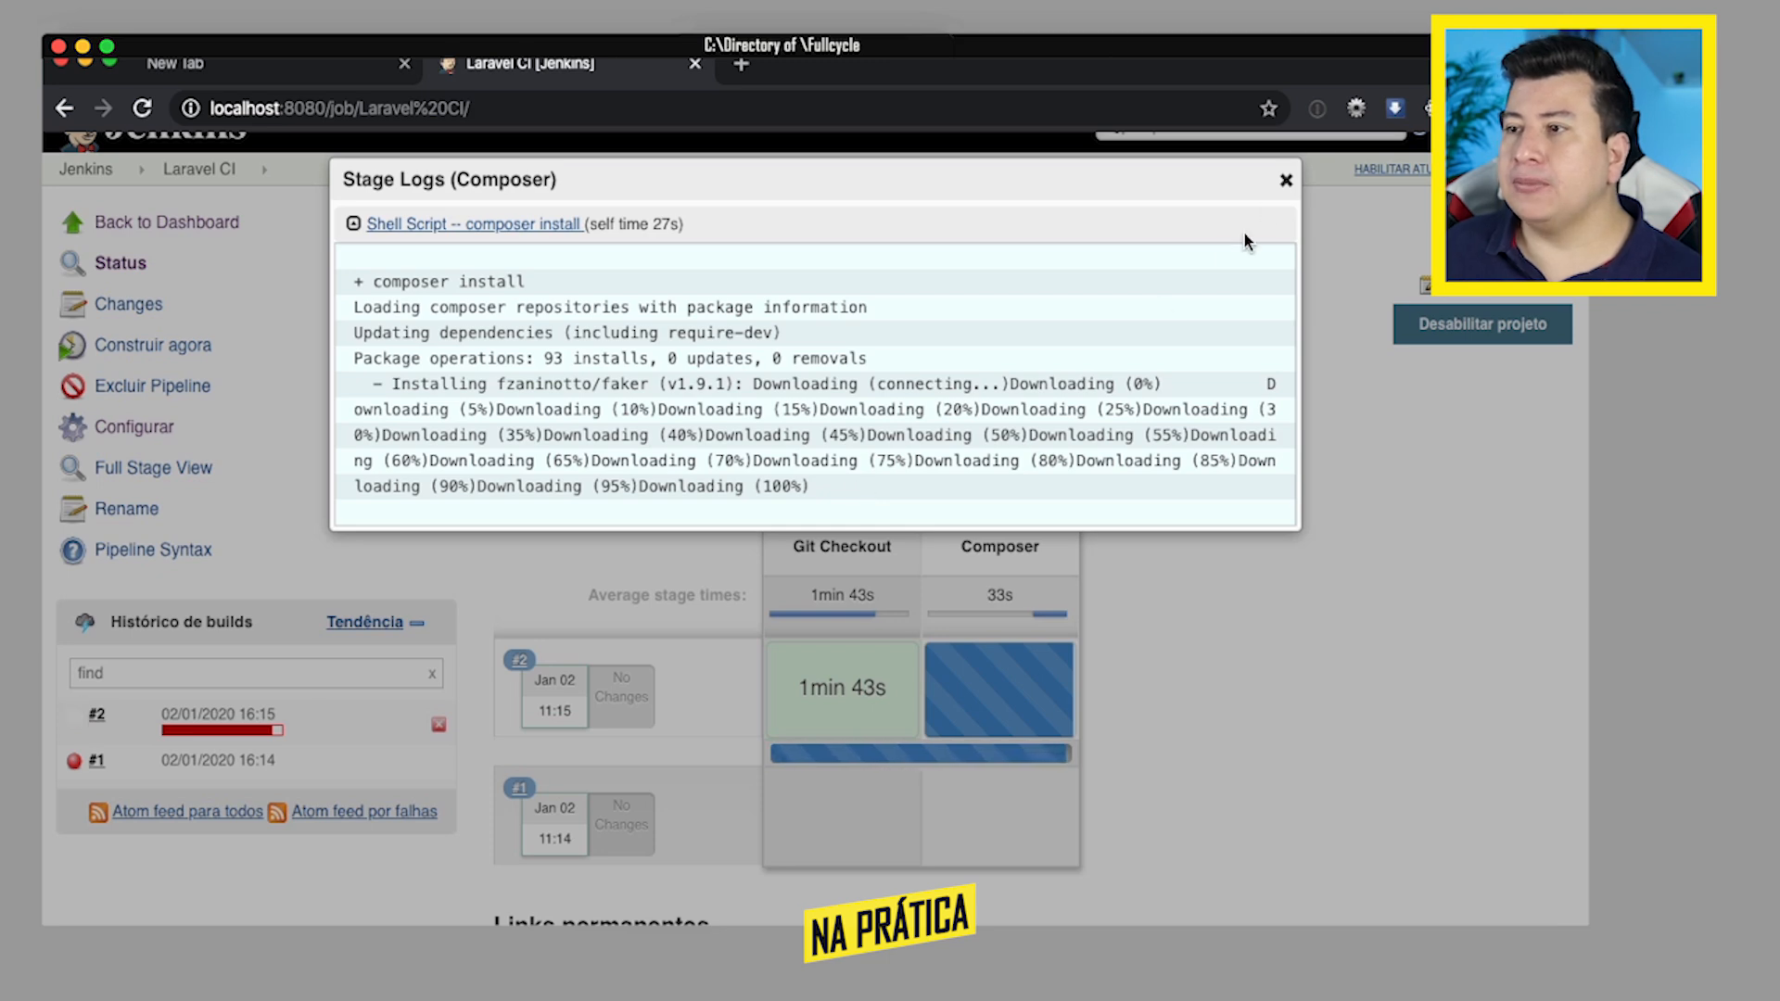
pyautogui.click(1286, 181)
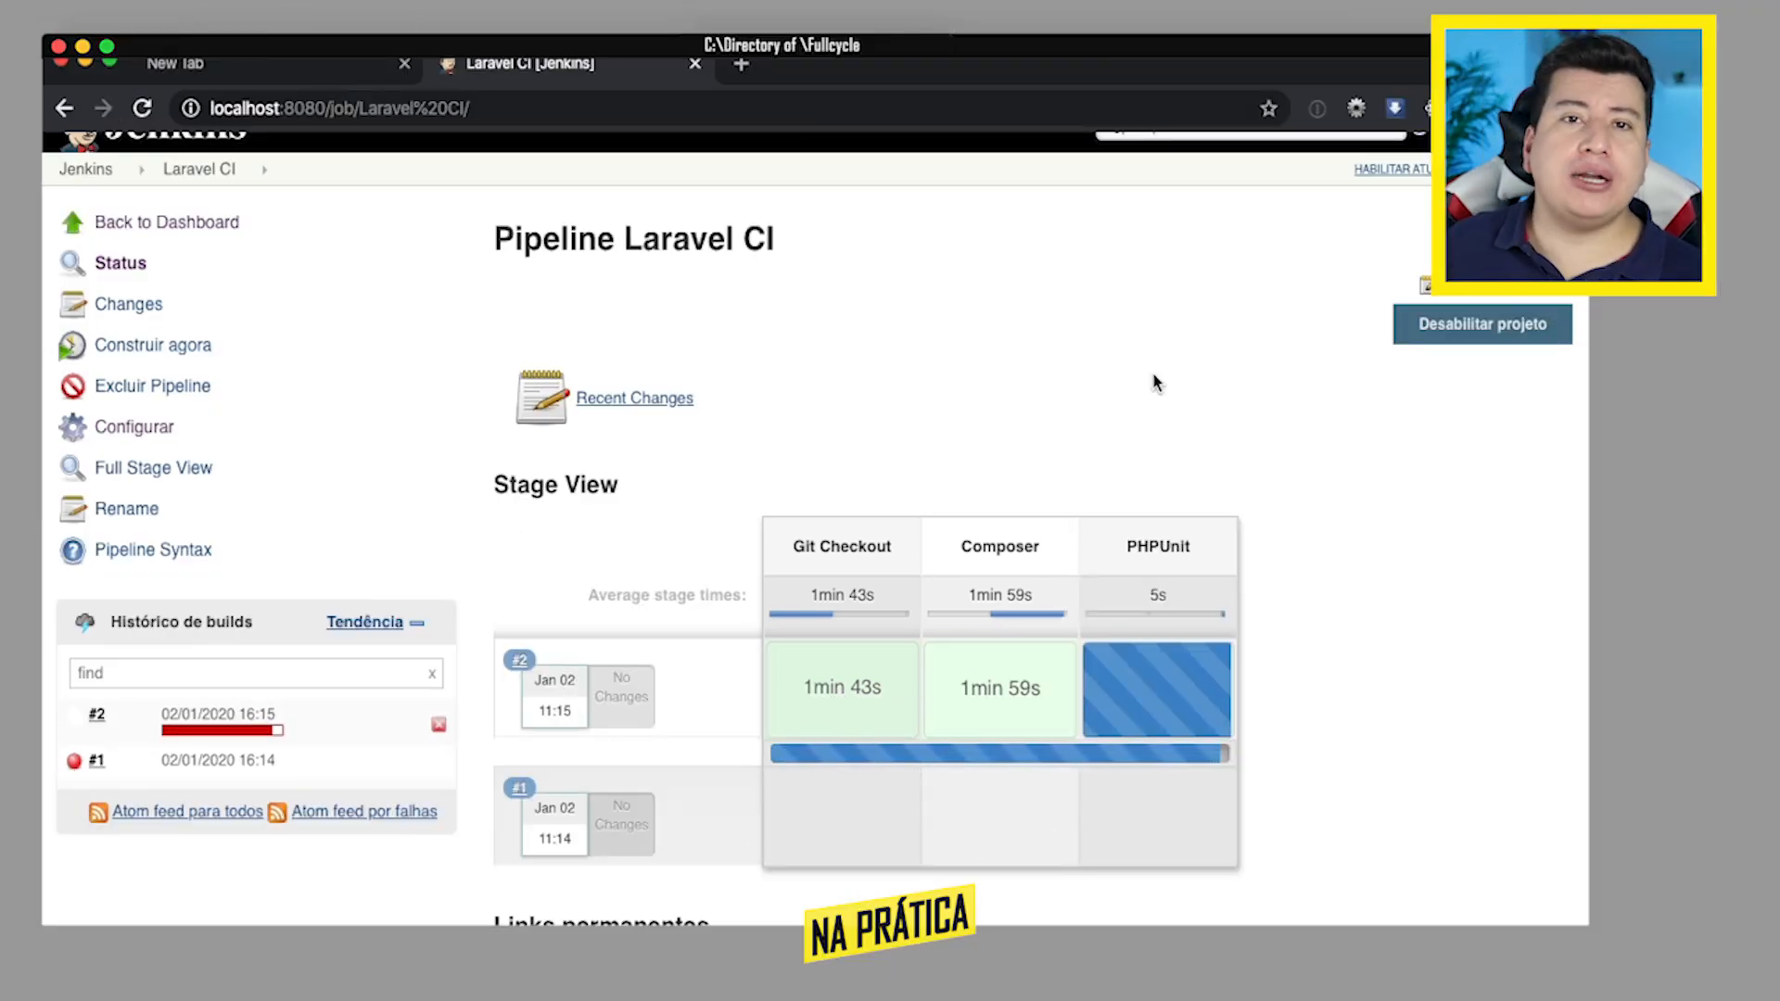
# - Review the completed Composer stage's logs of build #2, from the package downloads to the final lines, and close them
pyautogui.moveTo(986, 698)
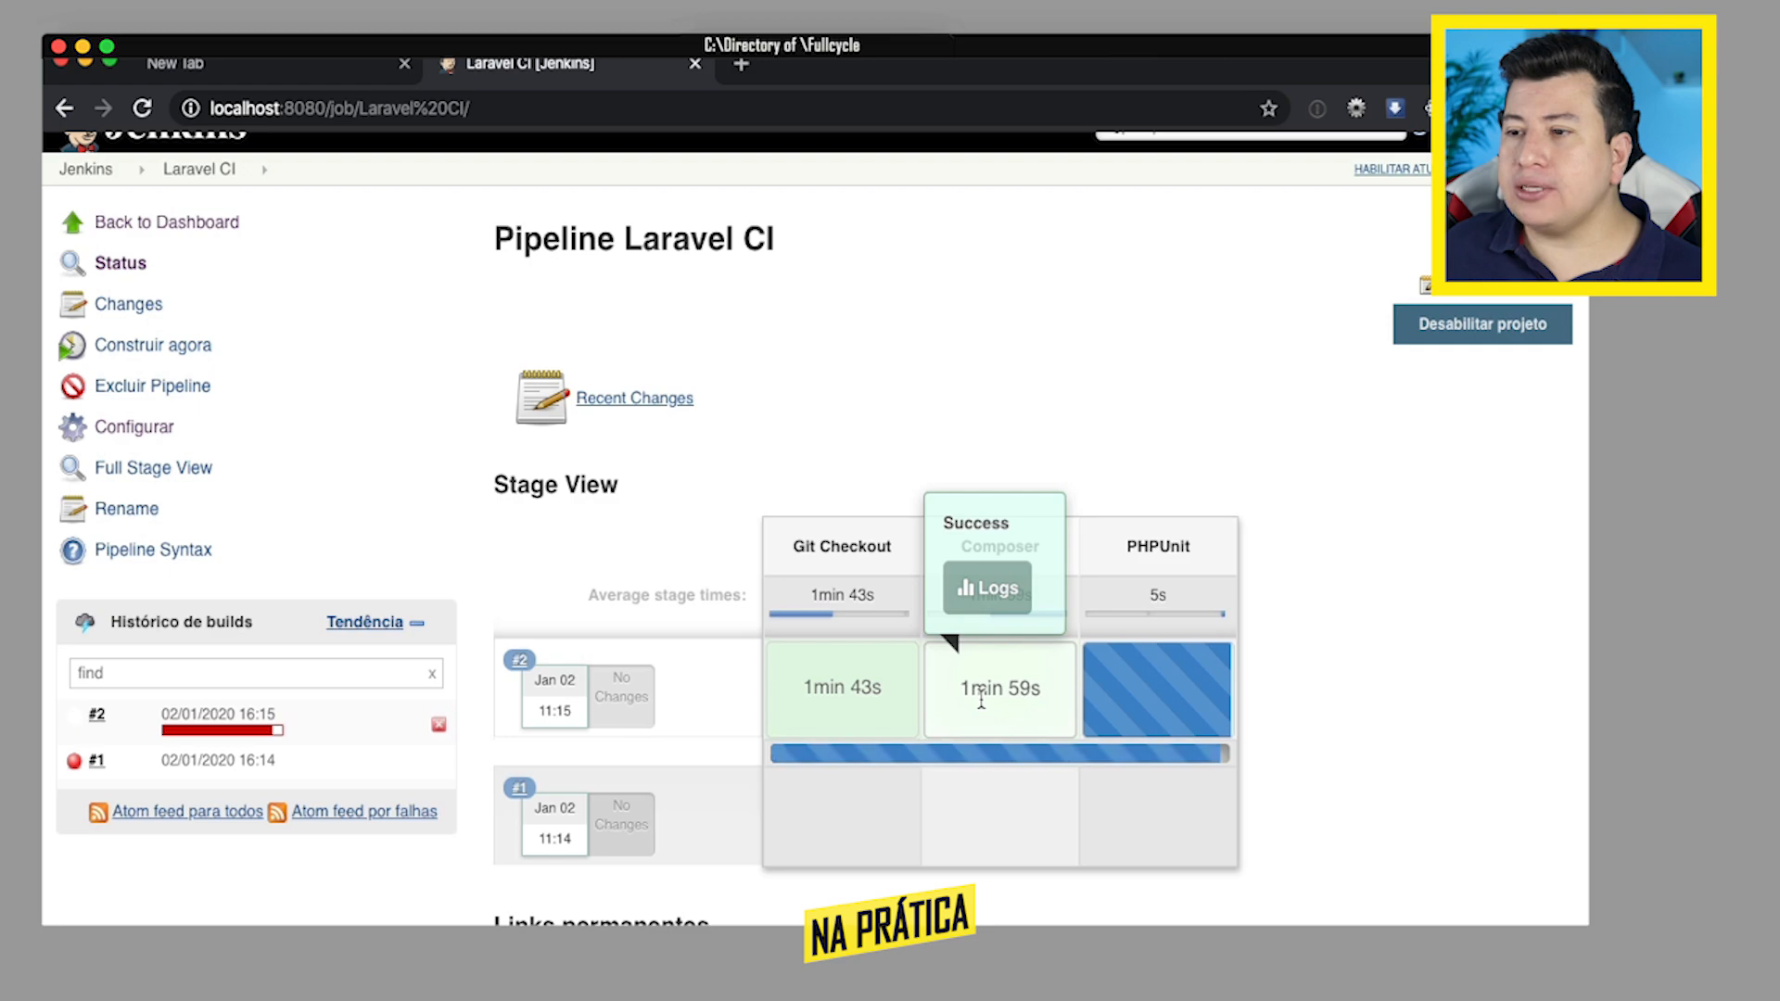
pyautogui.click(981, 590)
pyautogui.scroll(-10, 787, 502)
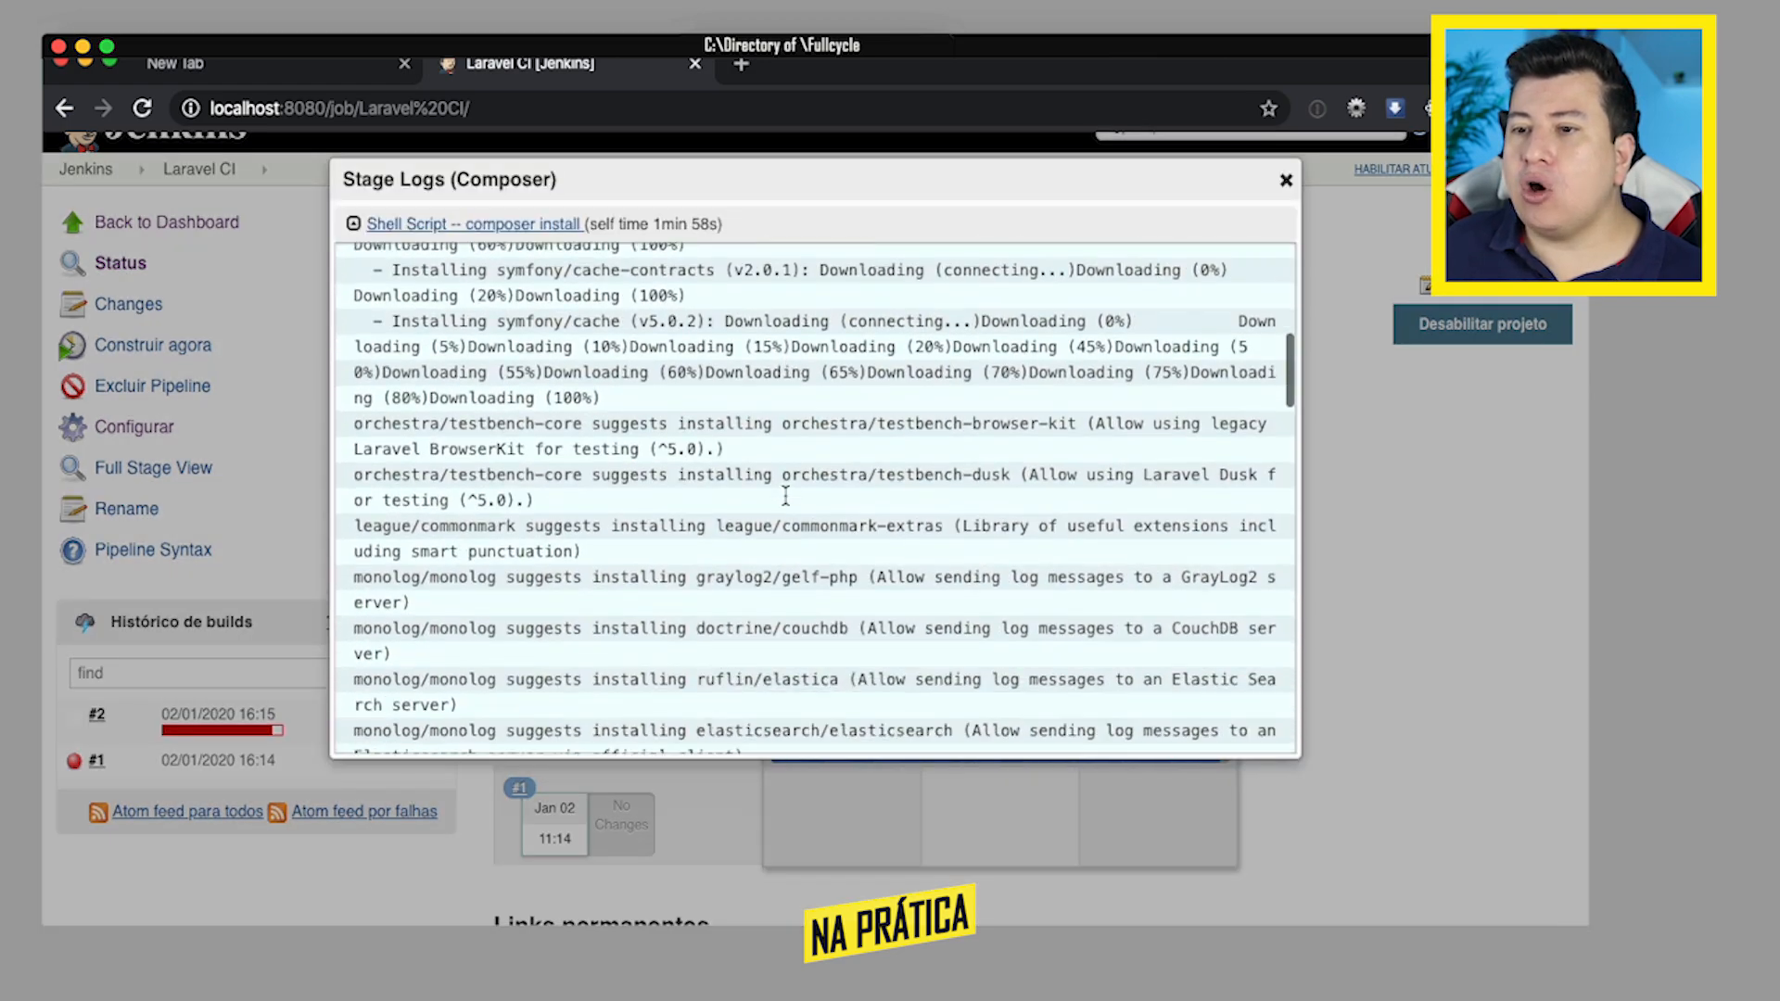
pyautogui.scroll(-10, 787, 502)
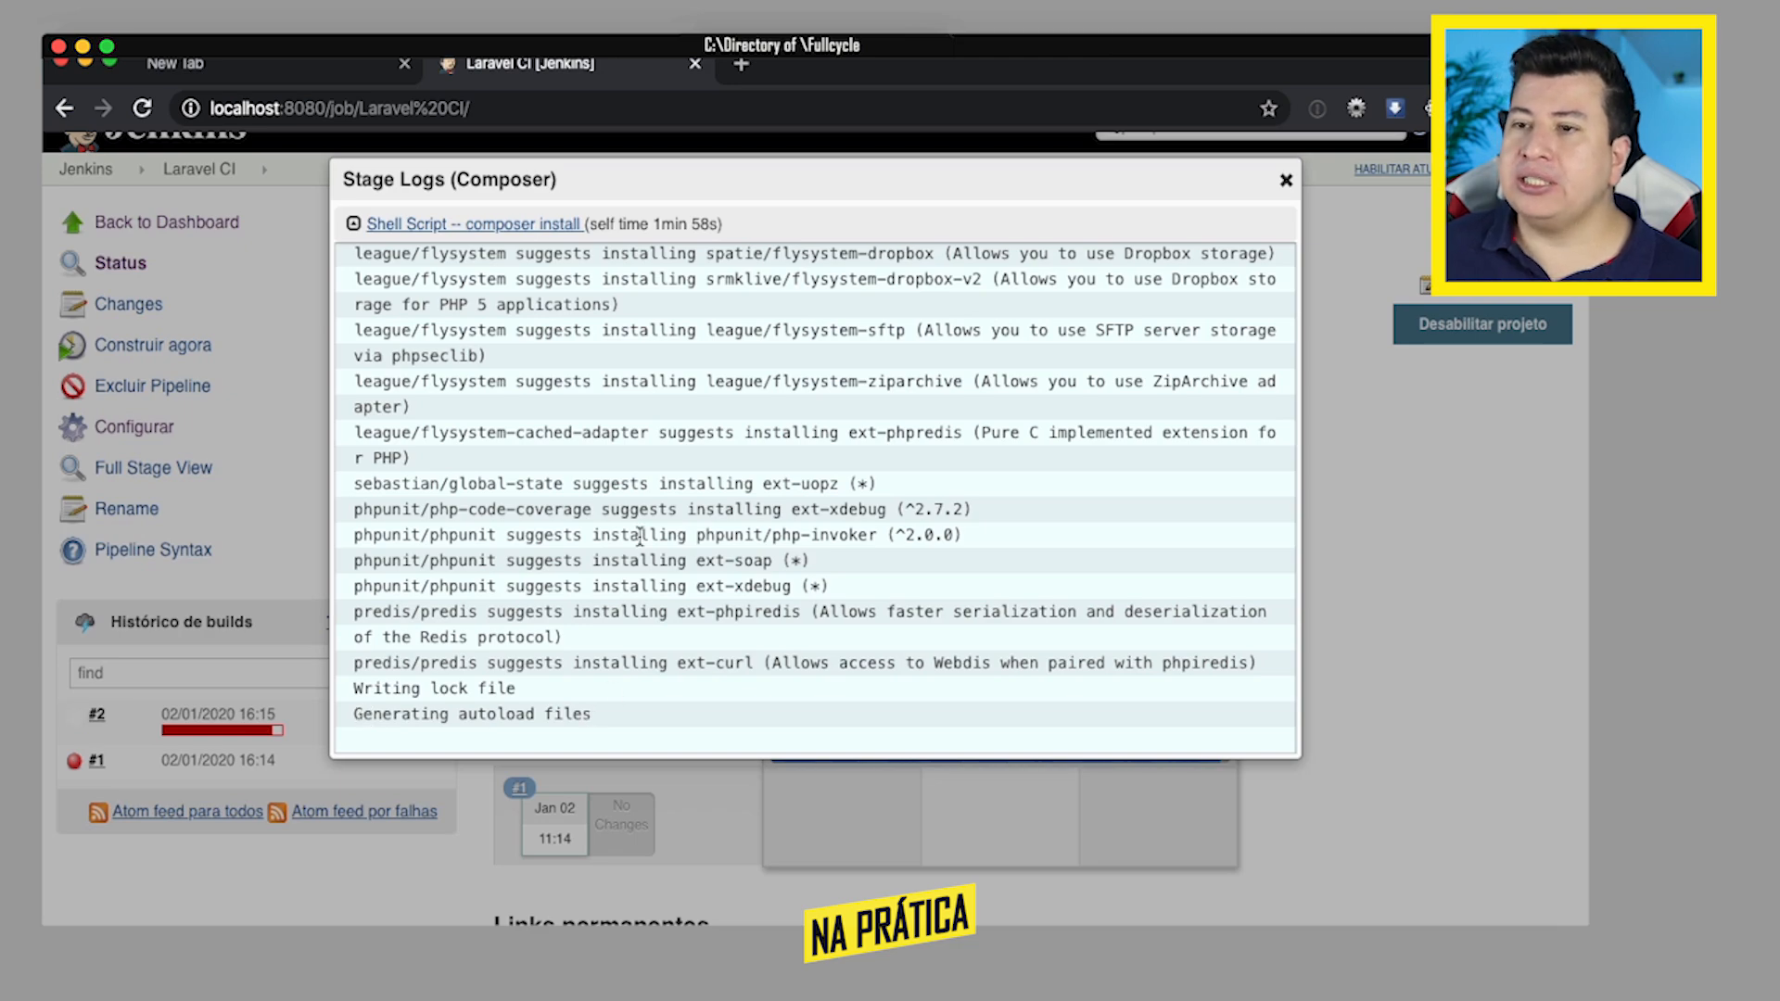
pyautogui.scroll(15, 635, 538)
pyautogui.scroll(2, 634, 538)
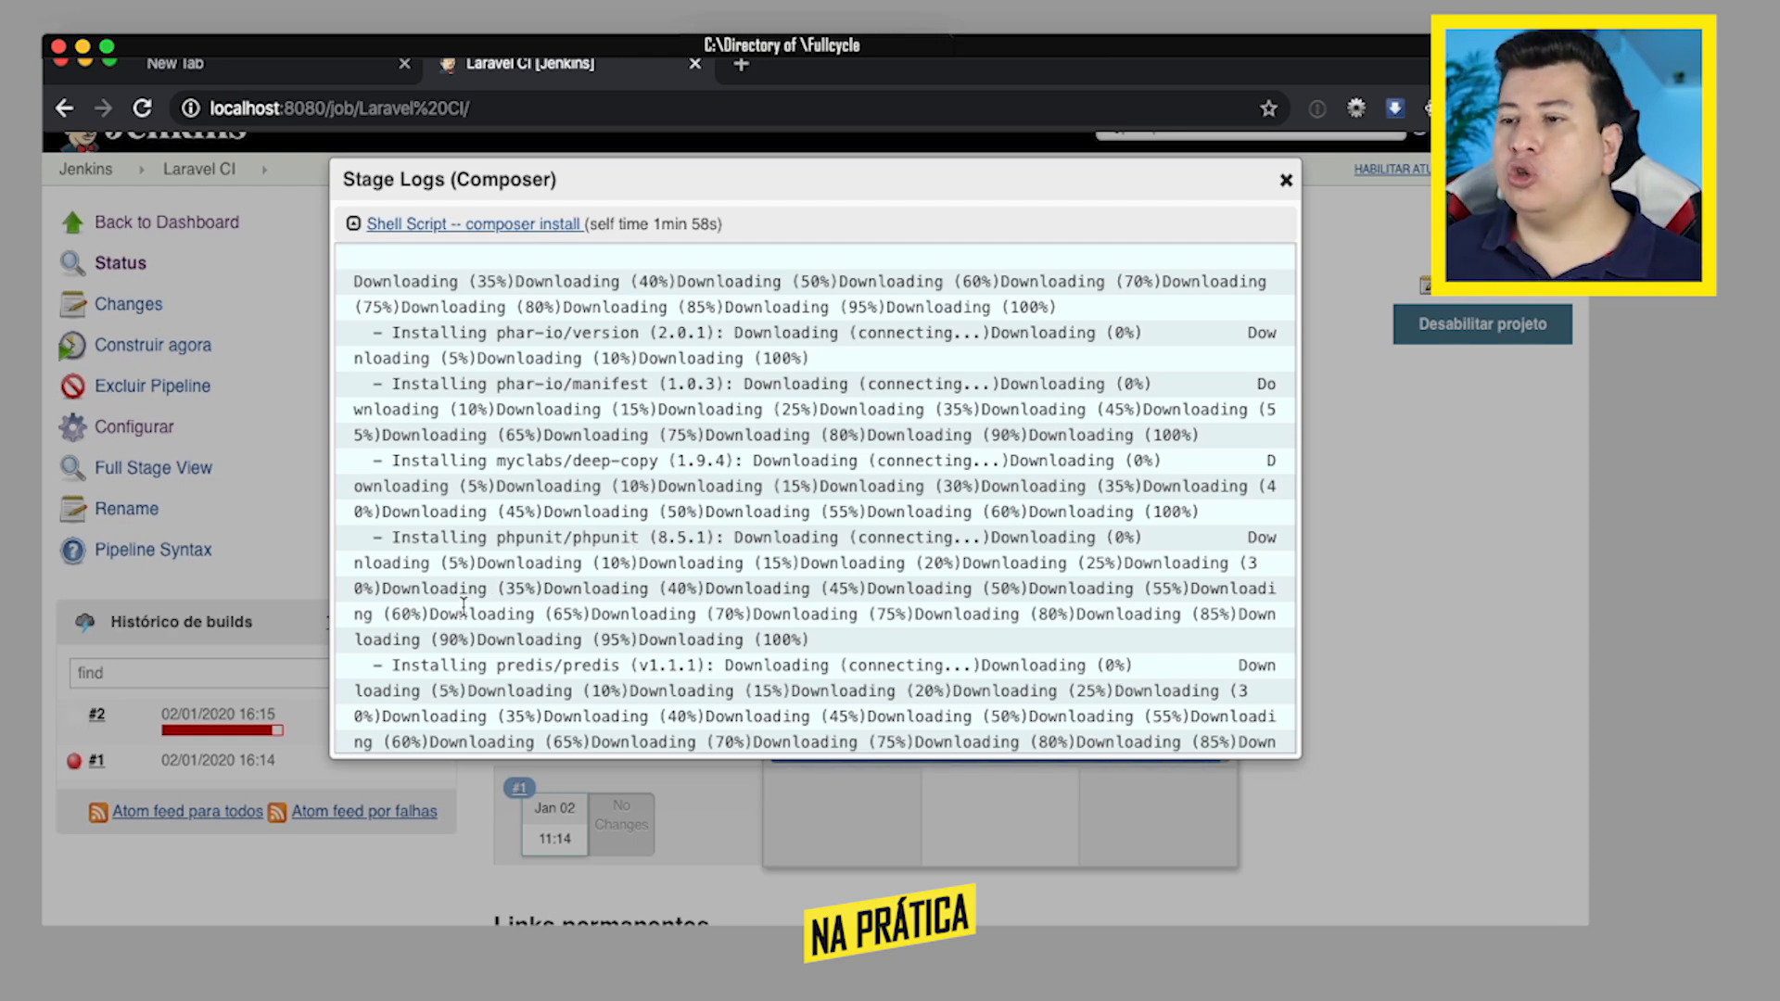
pyautogui.scroll(-15, 633, 556)
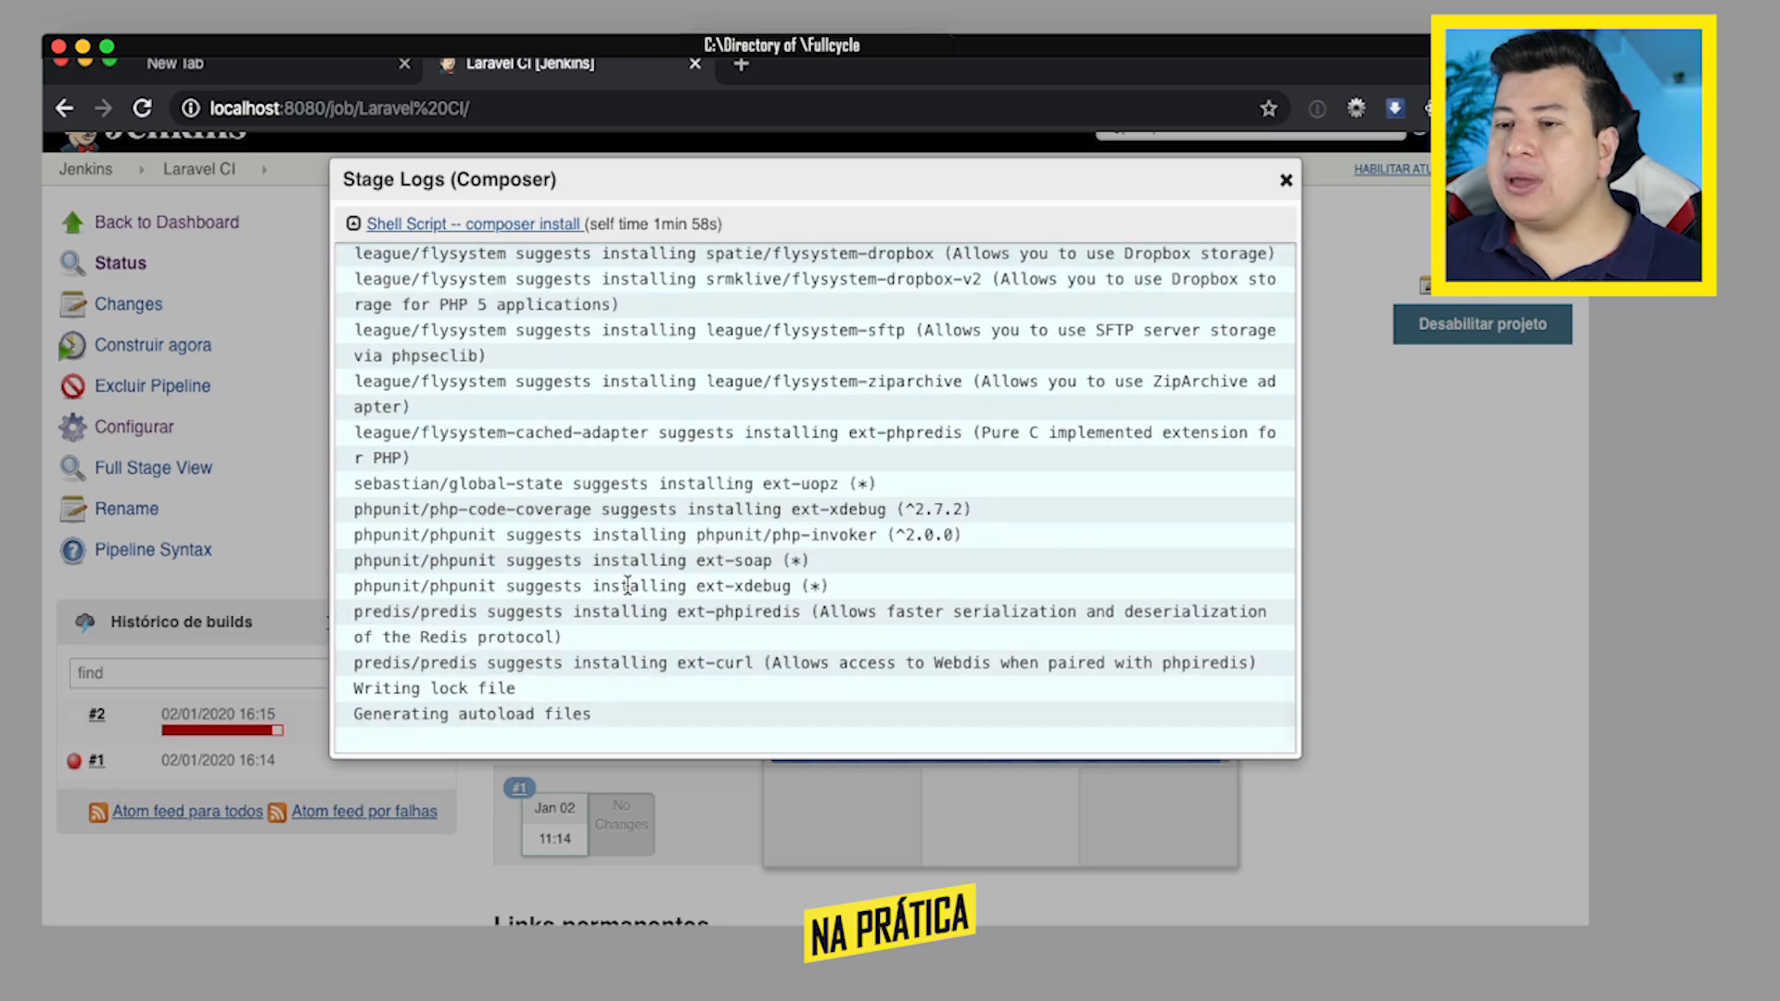
pyautogui.click(1288, 185)
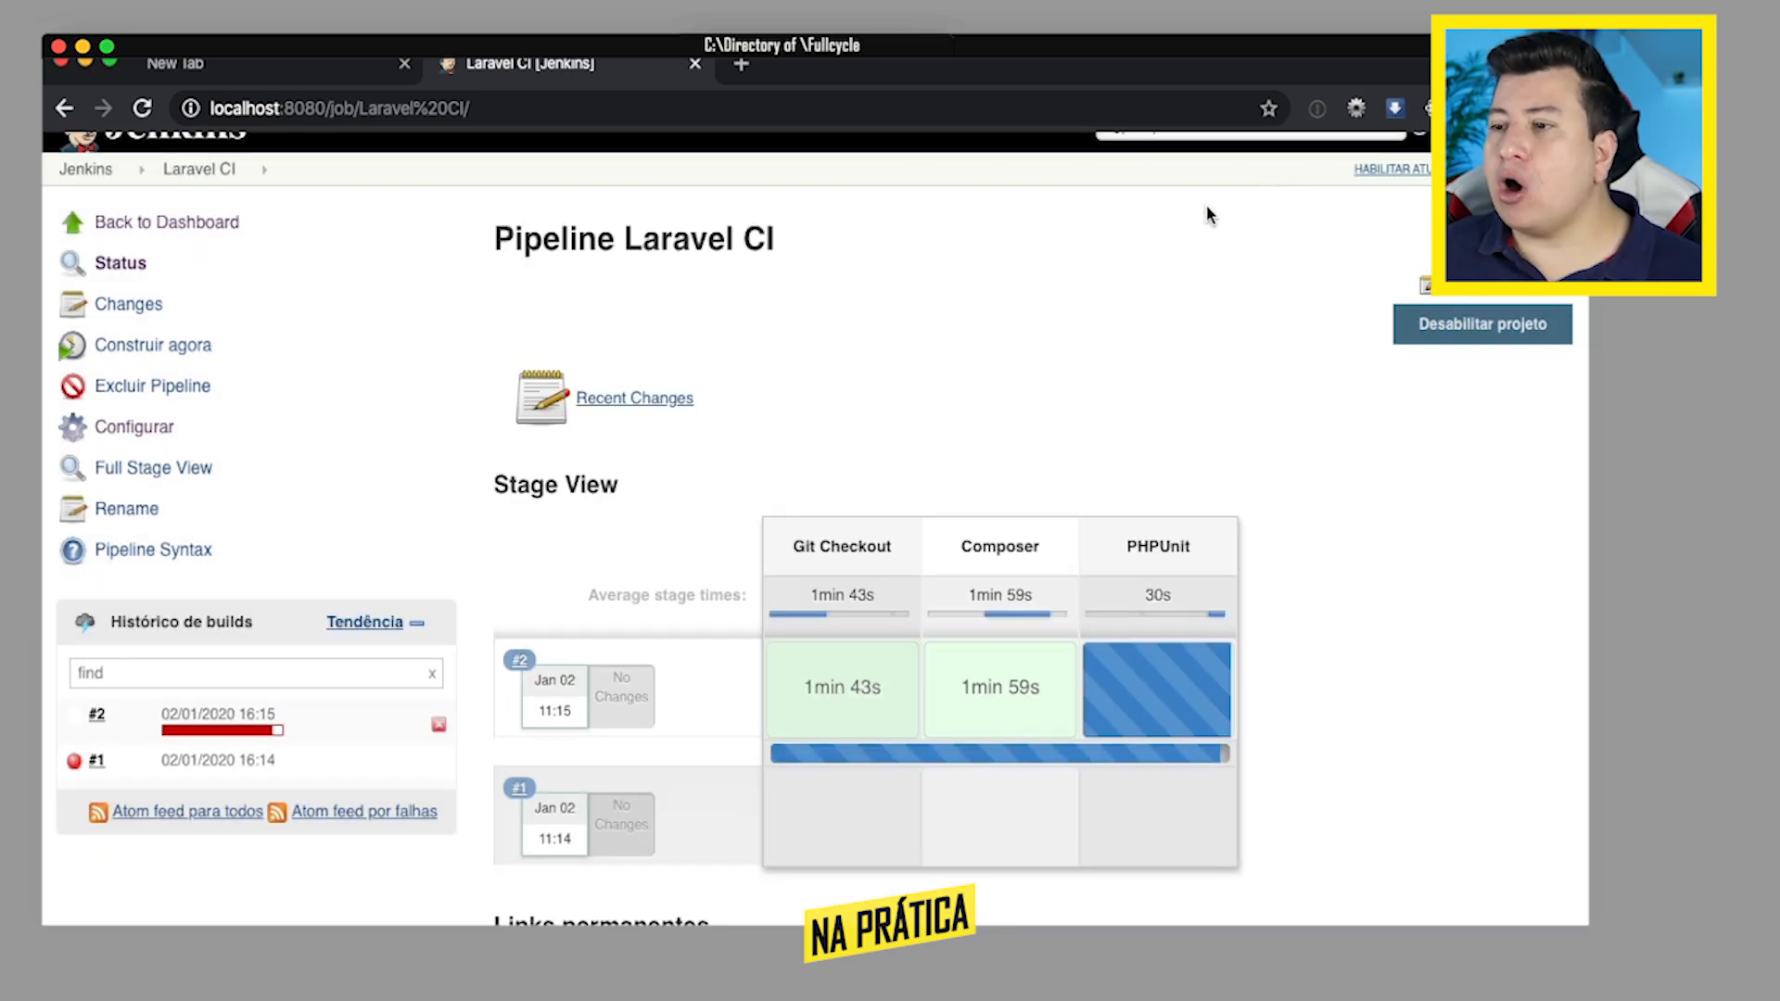
# - Examine the PHPUnit stage's logs of build #2 for the causes of test errors and close them
pyautogui.moveTo(1153, 682)
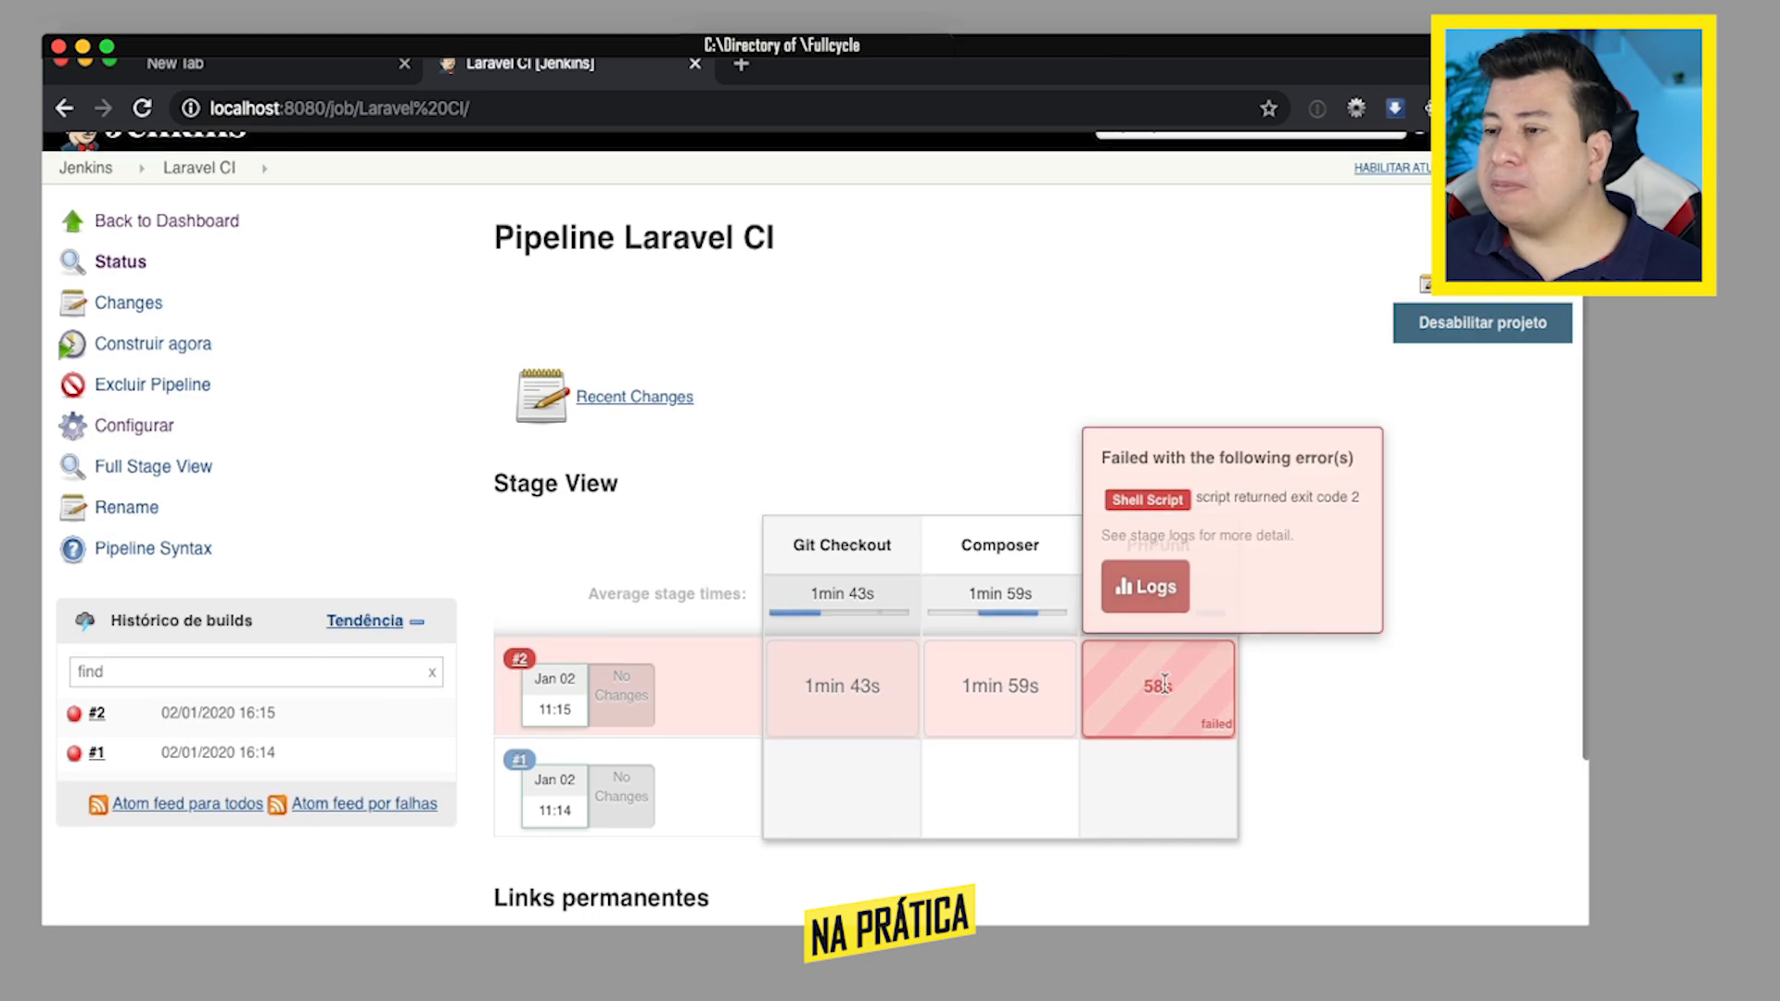
pyautogui.click(1146, 587)
pyautogui.scroll(-1, 906, 461)
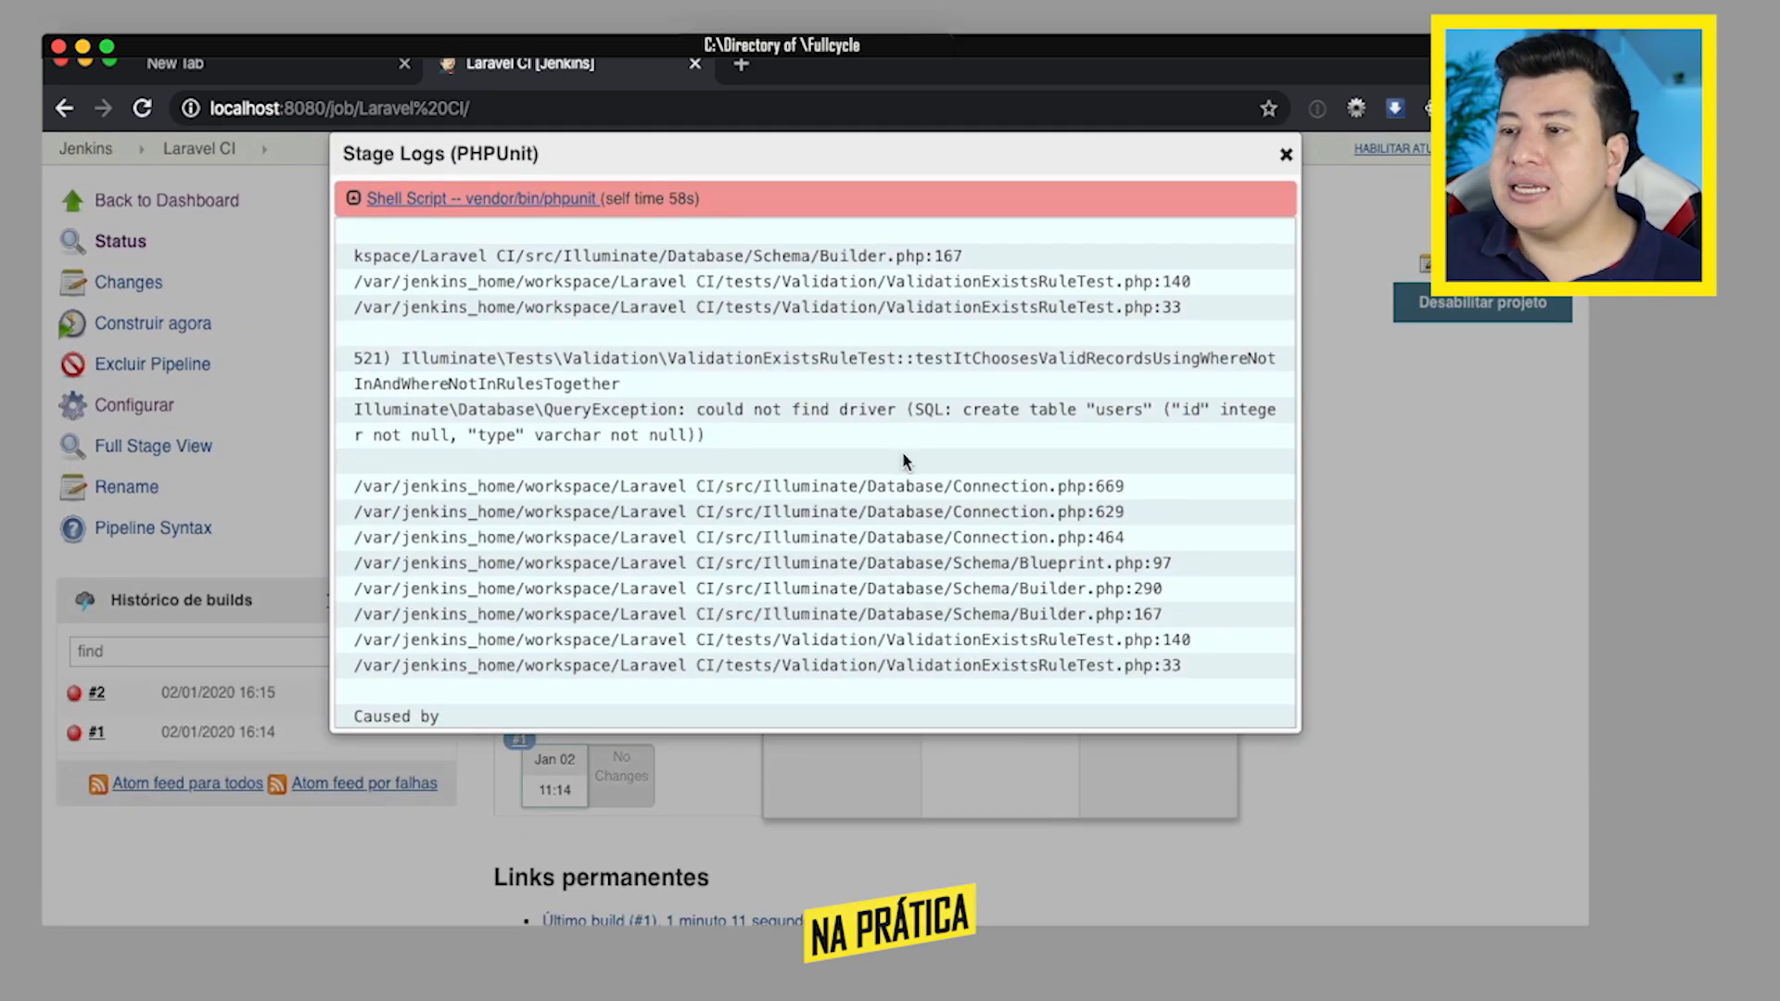
pyautogui.moveTo(914, 408); pyautogui.dragTo(1061, 409)
pyautogui.click(1062, 409)
pyautogui.scroll(1, 1061, 409)
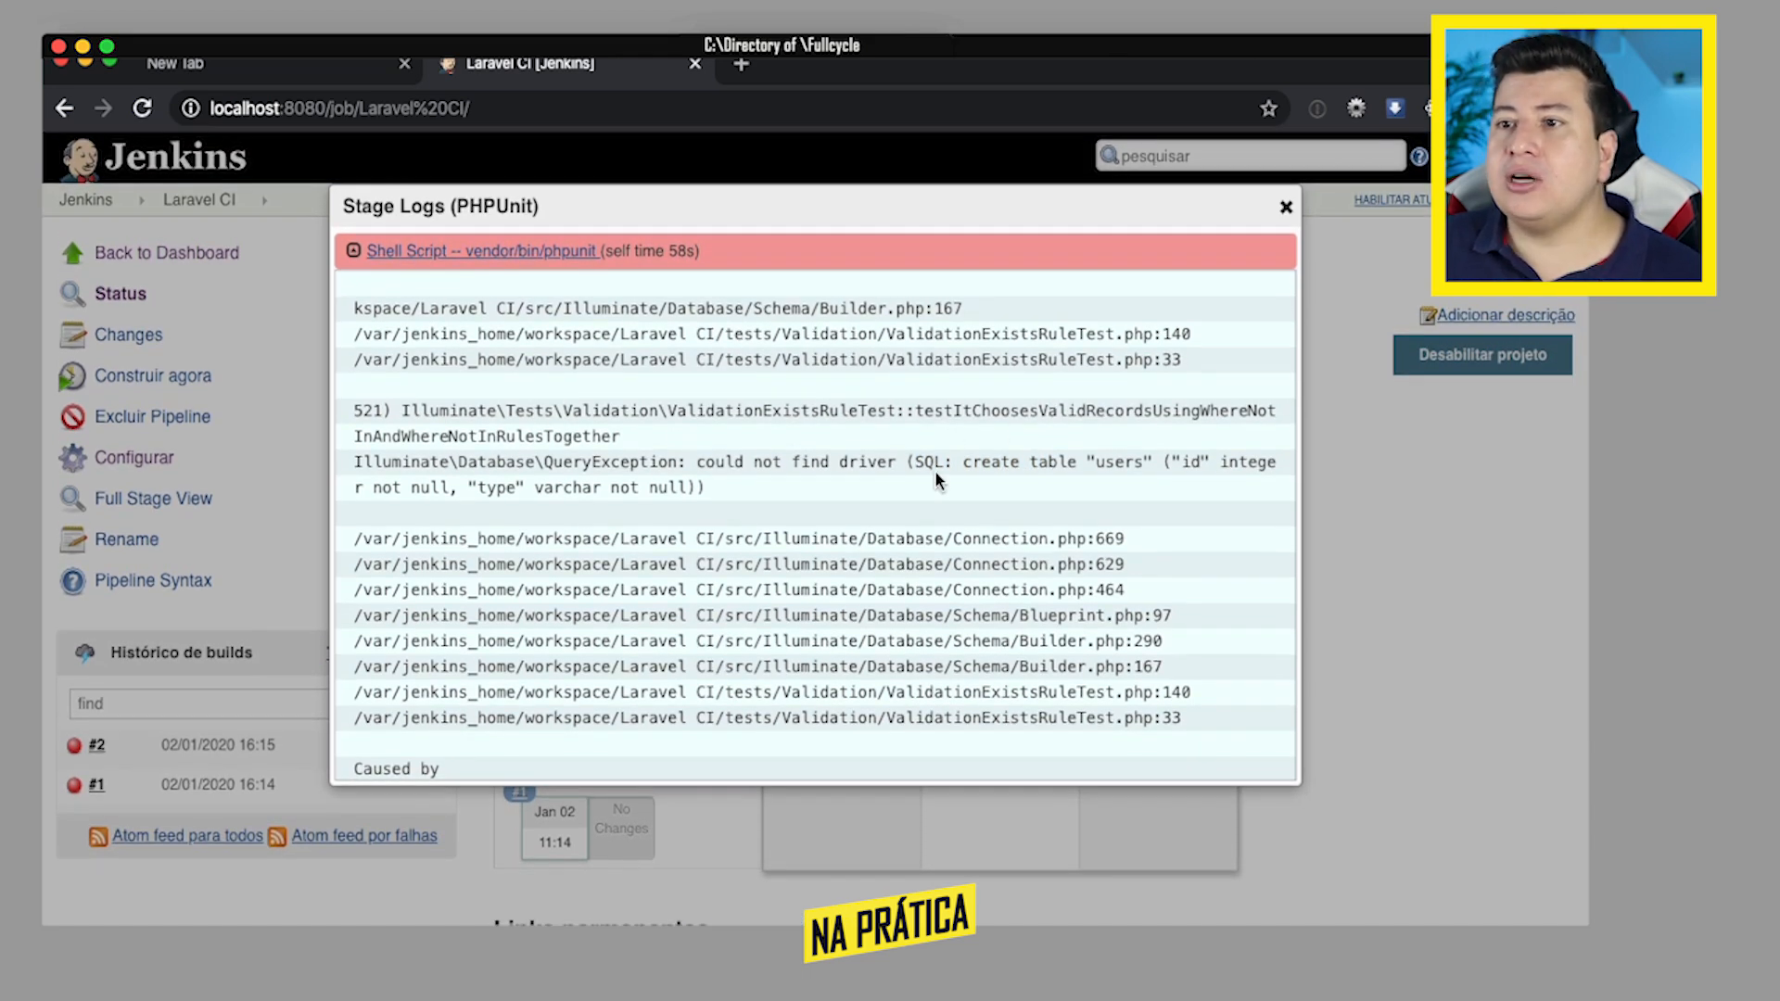
pyautogui.scroll(-5, 988, 441)
pyautogui.scroll(-1, 987, 442)
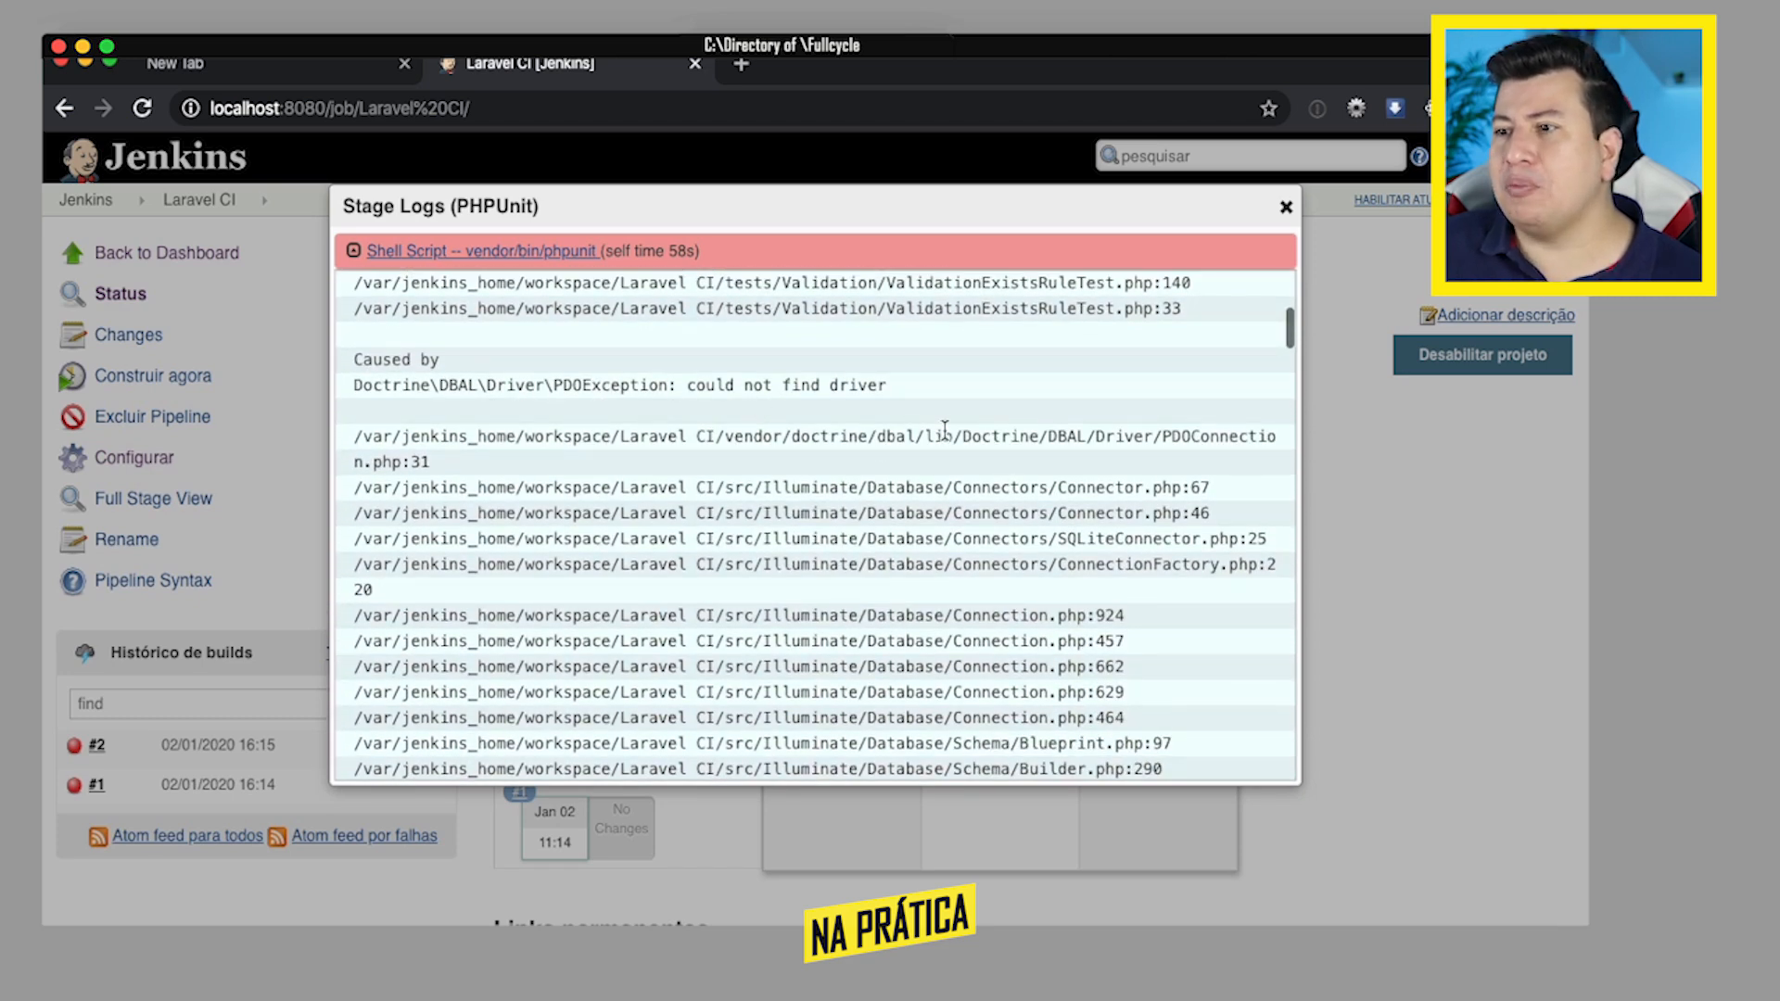
pyautogui.scroll(-10, 945, 429)
pyautogui.scroll(1, 961, 441)
pyautogui.scroll(-10, 963, 444)
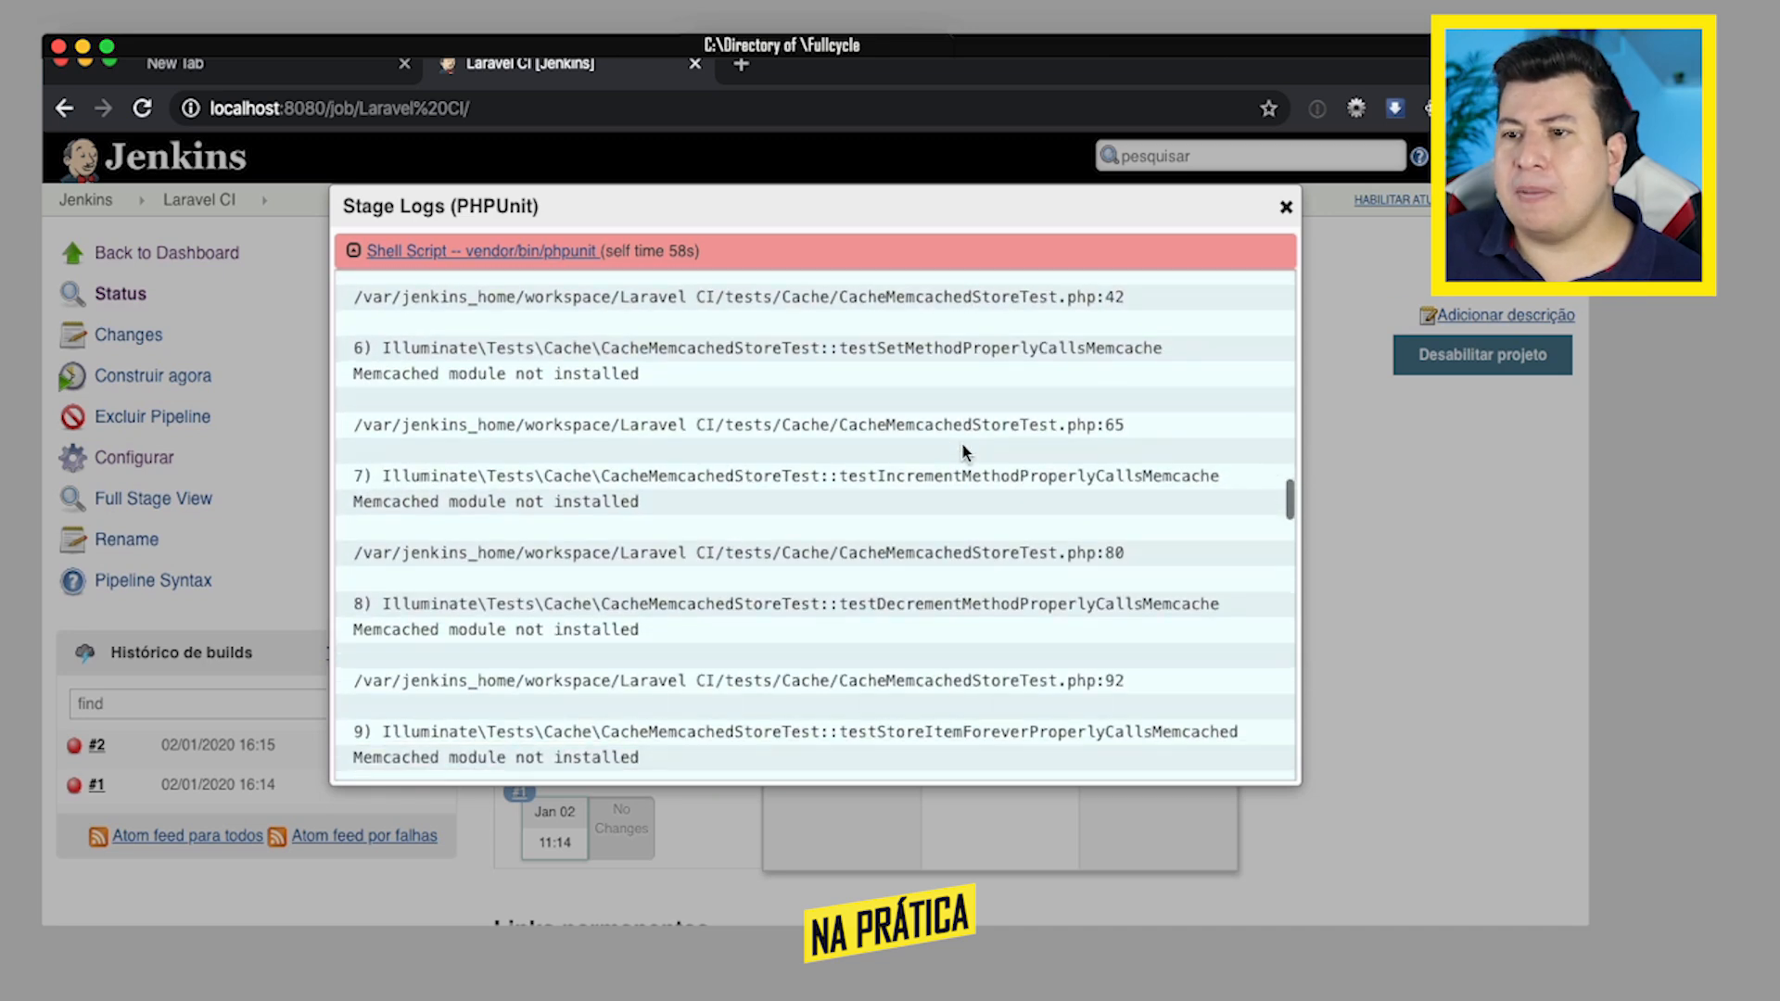
pyautogui.scroll(1, 963, 453)
pyautogui.scroll(-1, 904, 561)
pyautogui.scroll(-2, 904, 561)
pyautogui.scroll(15, 899, 559)
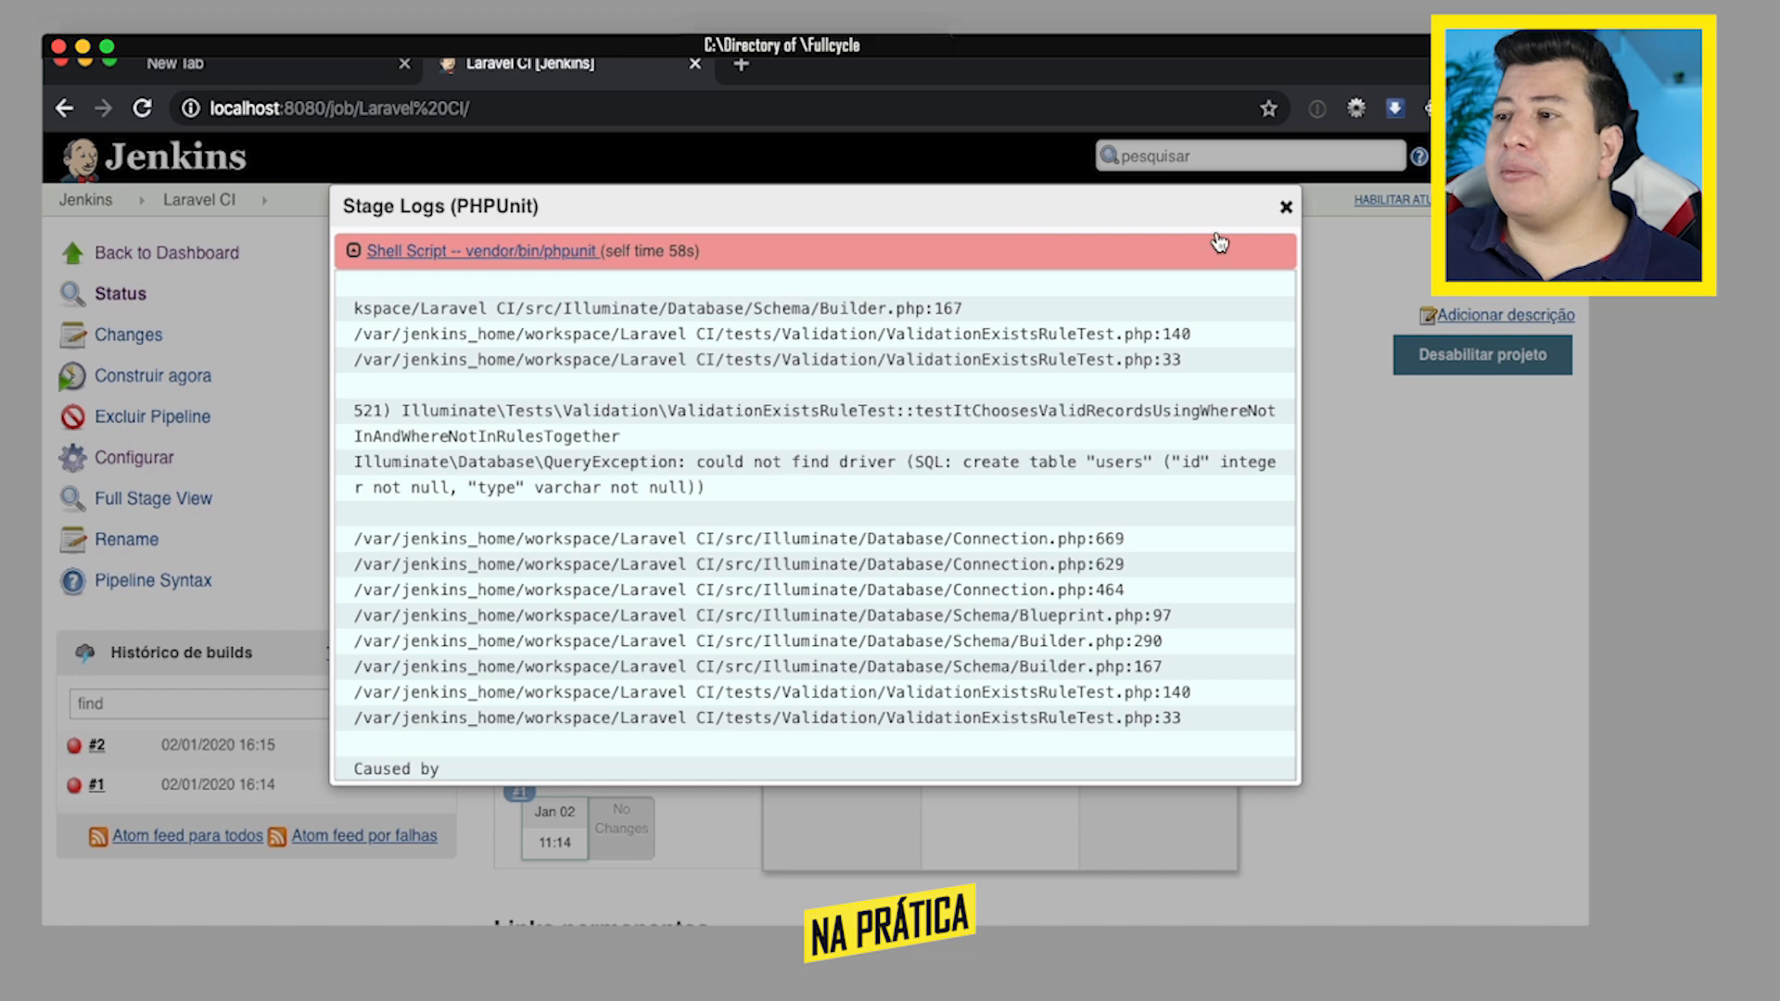
pyautogui.click(1286, 206)
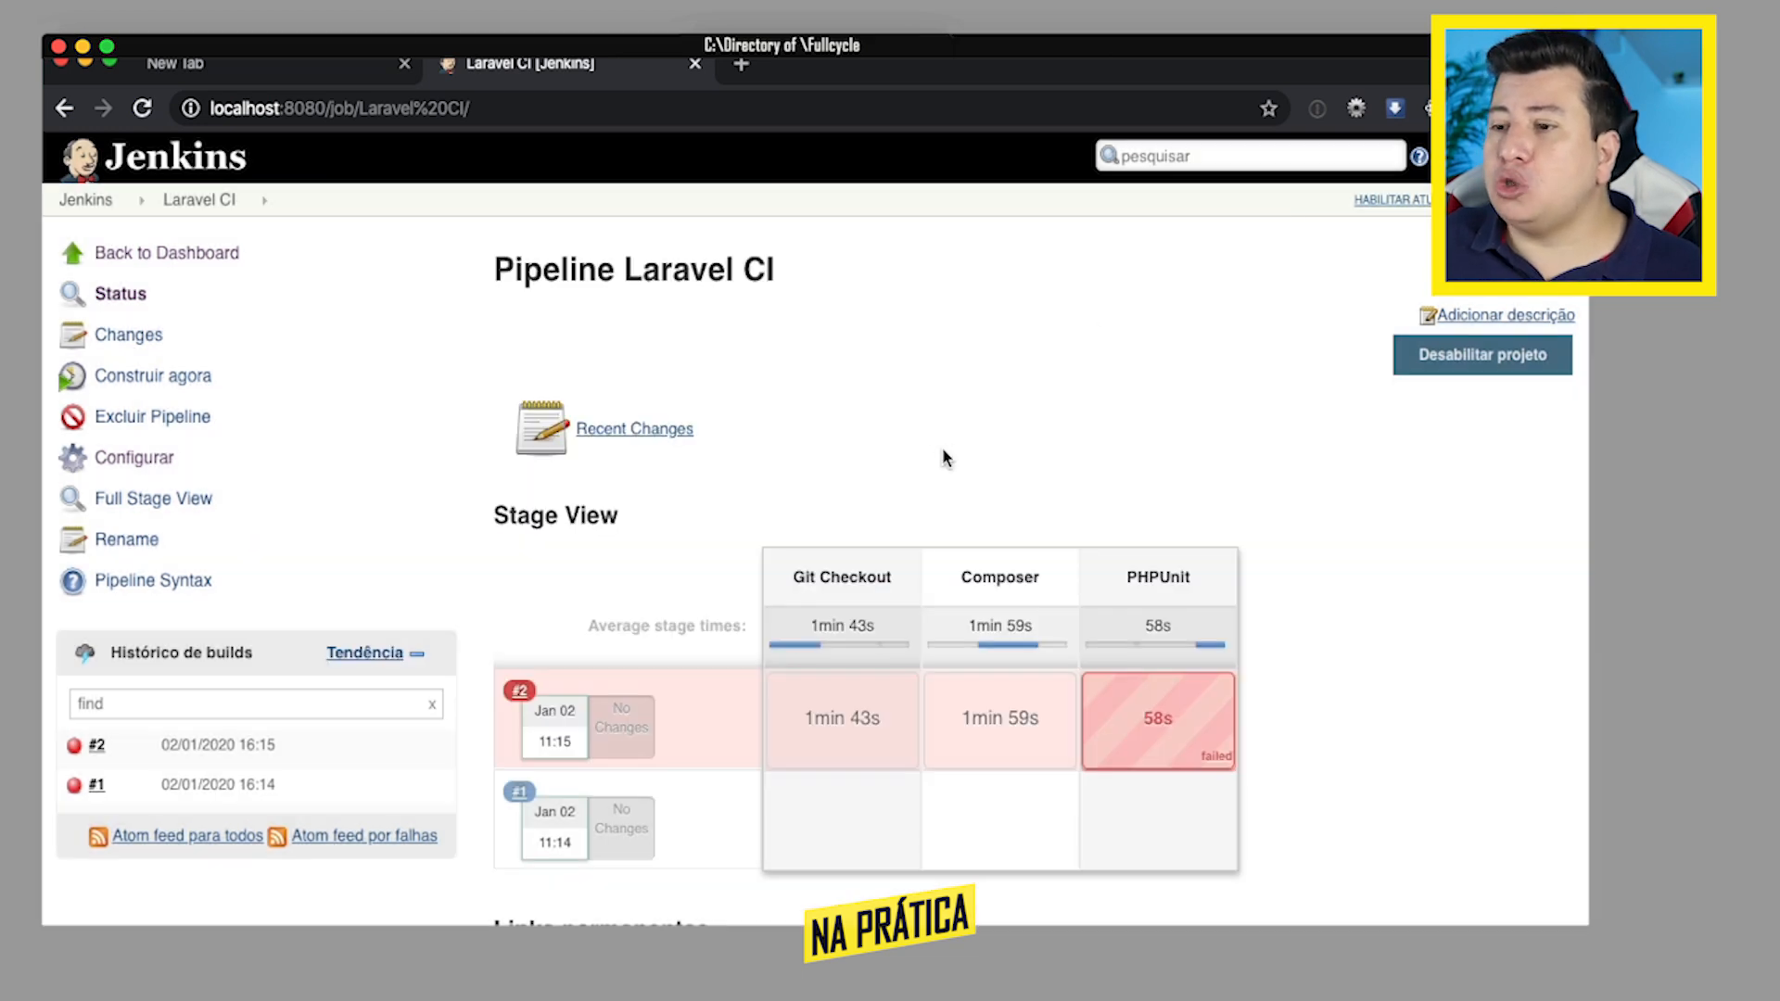